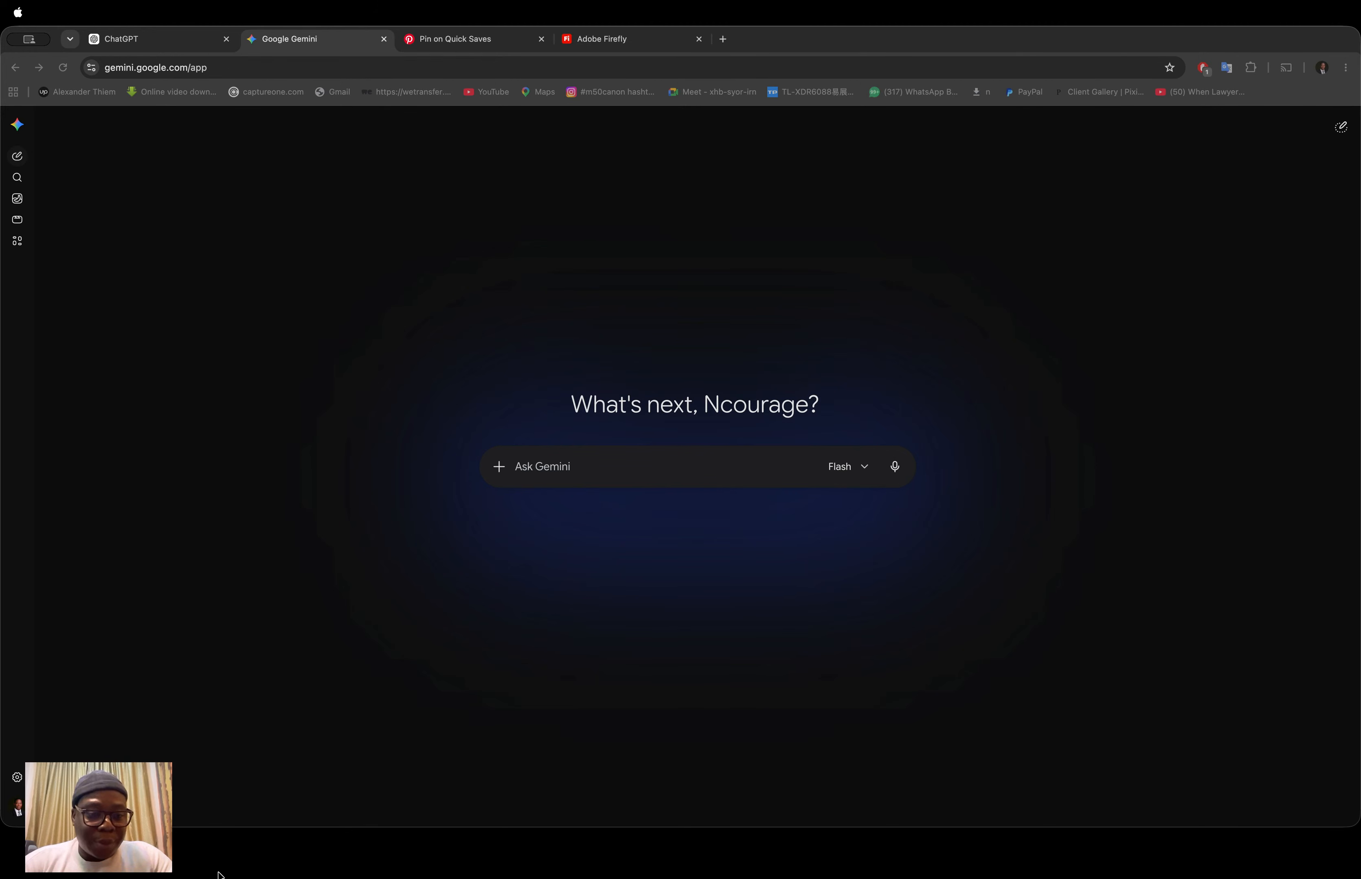
# Step: Look over the open ChatGPT, Google Gemini and Adobe Firefly image generation pages
pyautogui.click(266, 793)
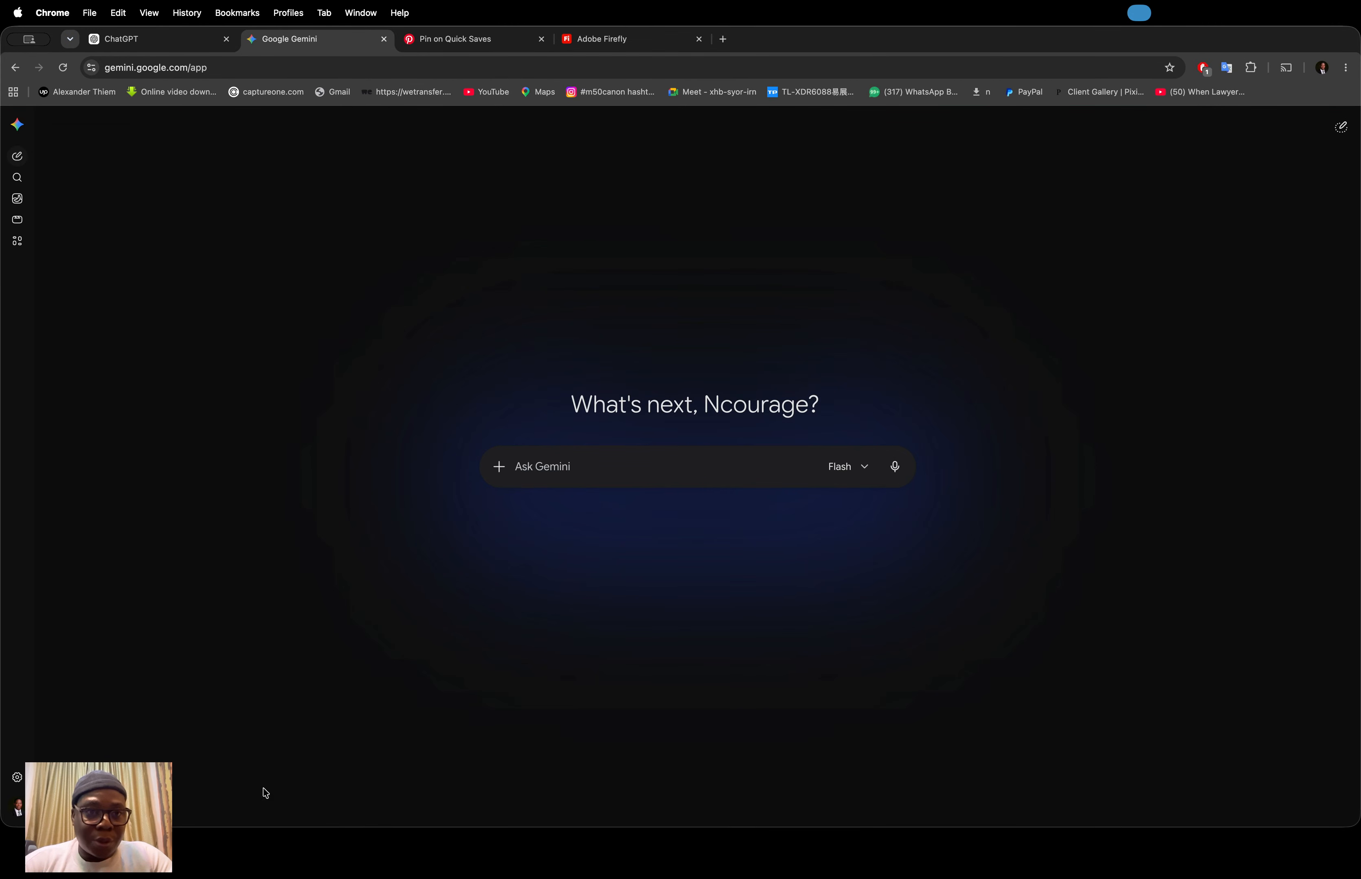
pyautogui.click(178, 44)
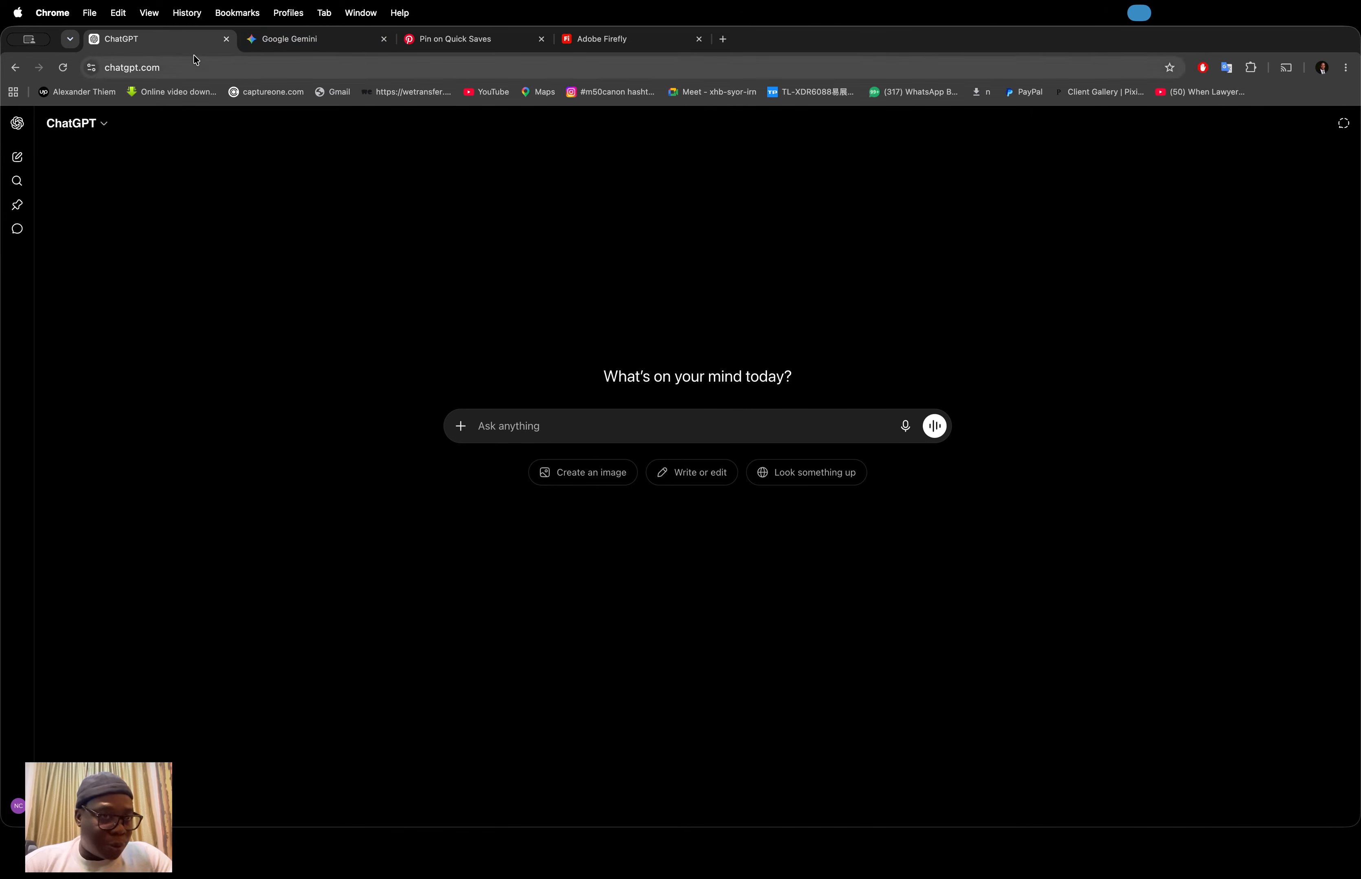
pyautogui.click(266, 44)
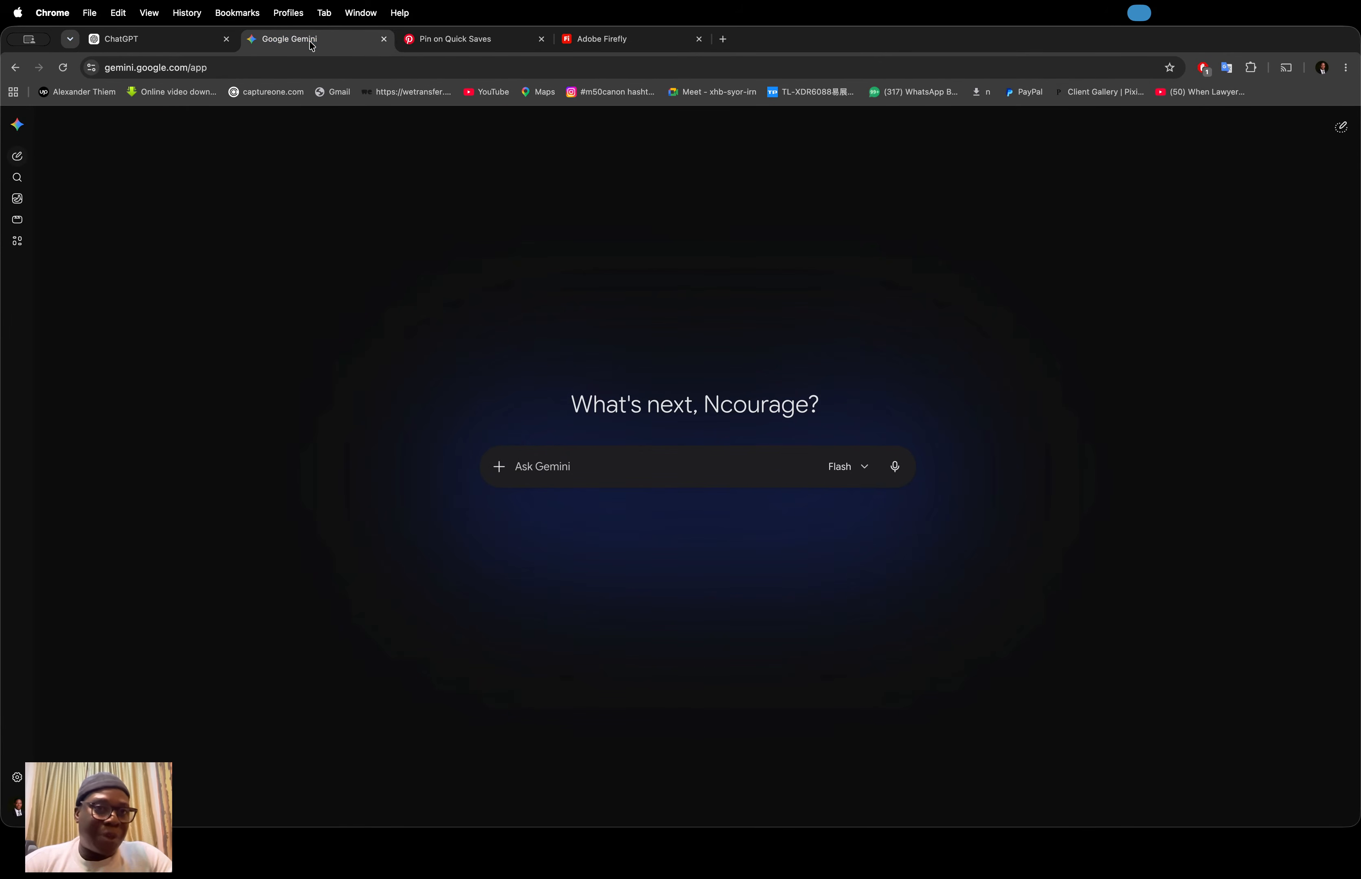
pyautogui.click(588, 43)
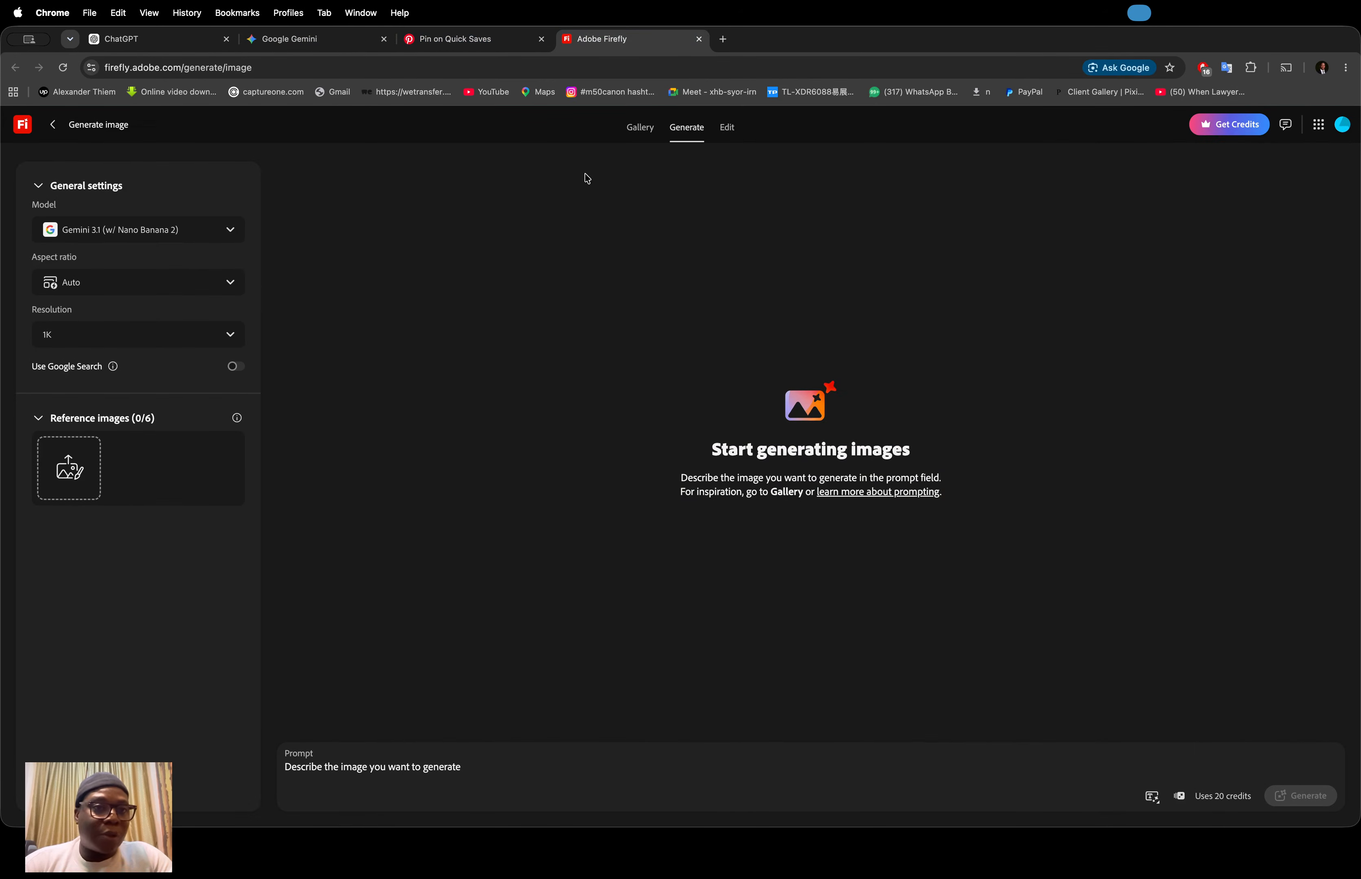
pyautogui.click(284, 45)
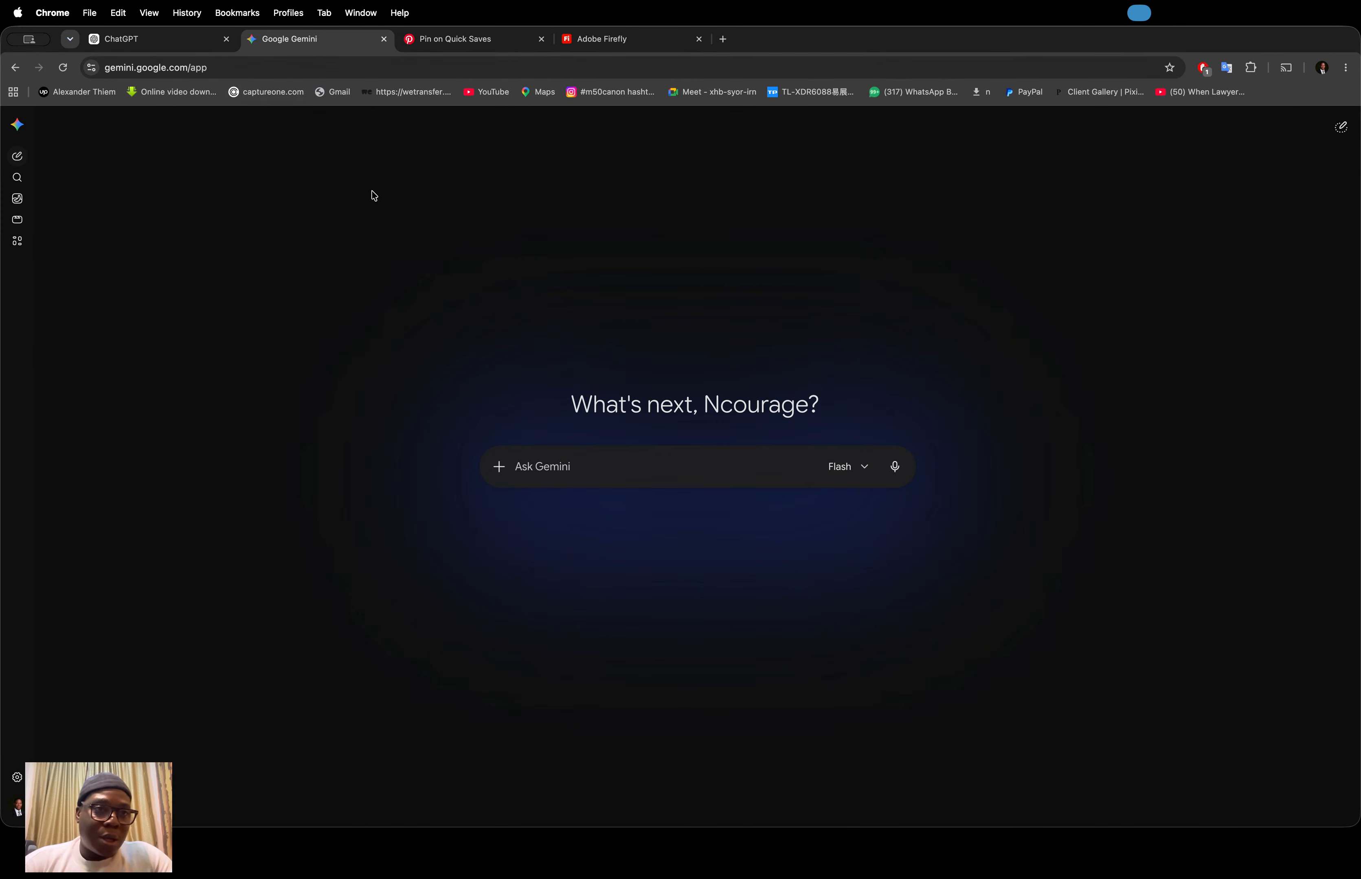
pyautogui.click(140, 42)
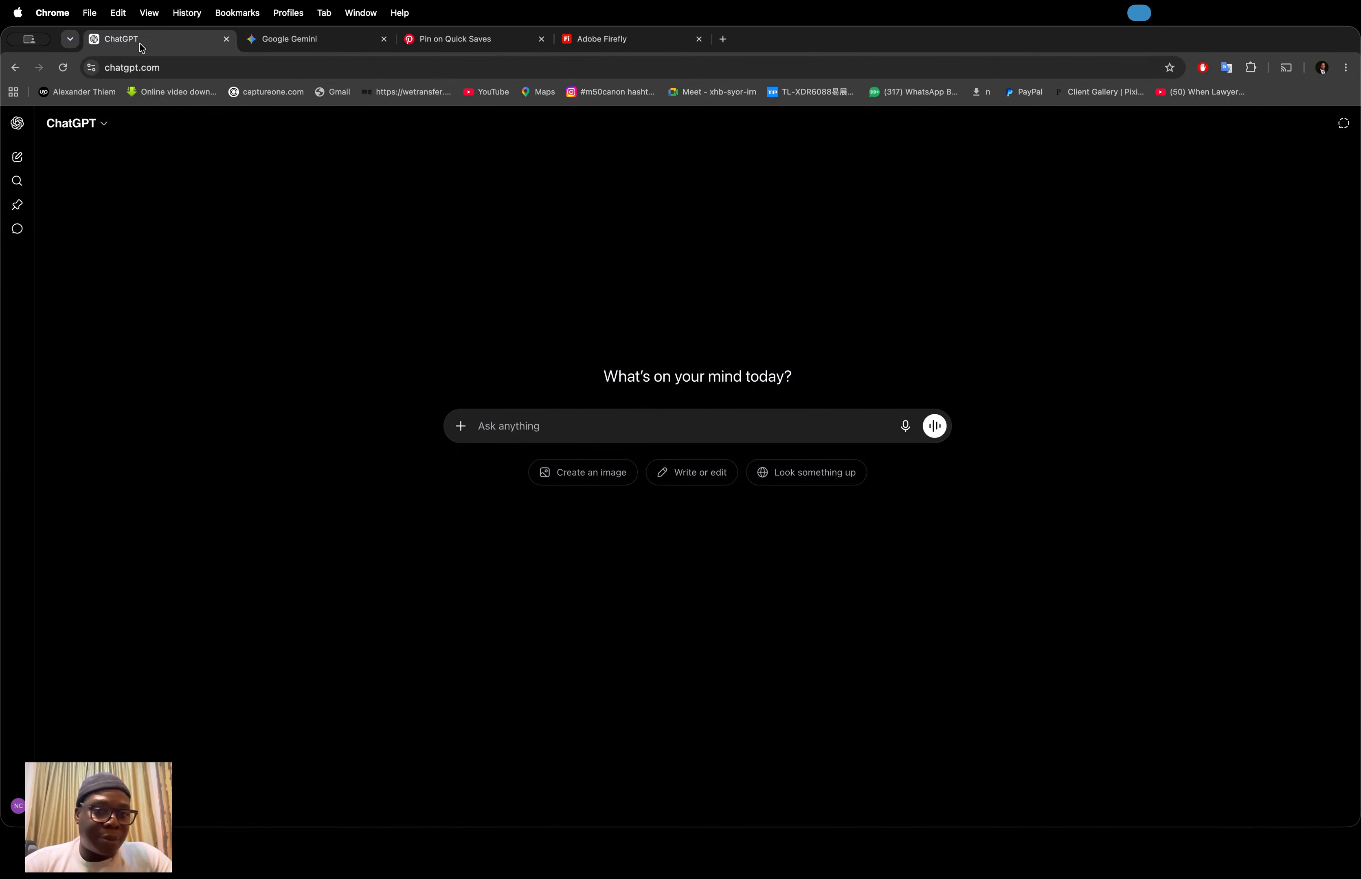
# Step: Go to the Pinterest home feed and browse its portrait, fashion and studio backdrop pins for inspiration
pyautogui.click(479, 50)
pyautogui.click(484, 360)
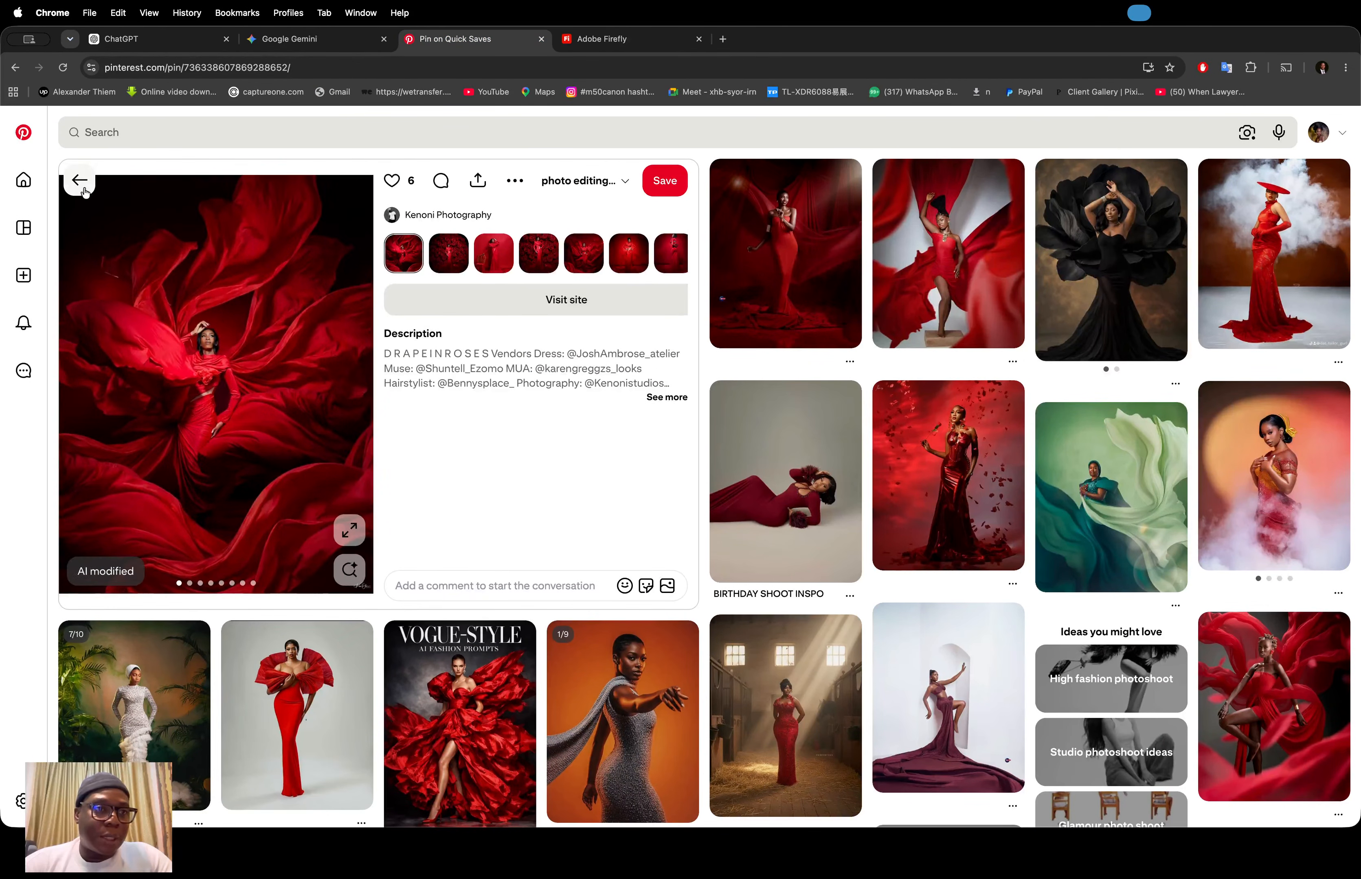
pyautogui.click(23, 181)
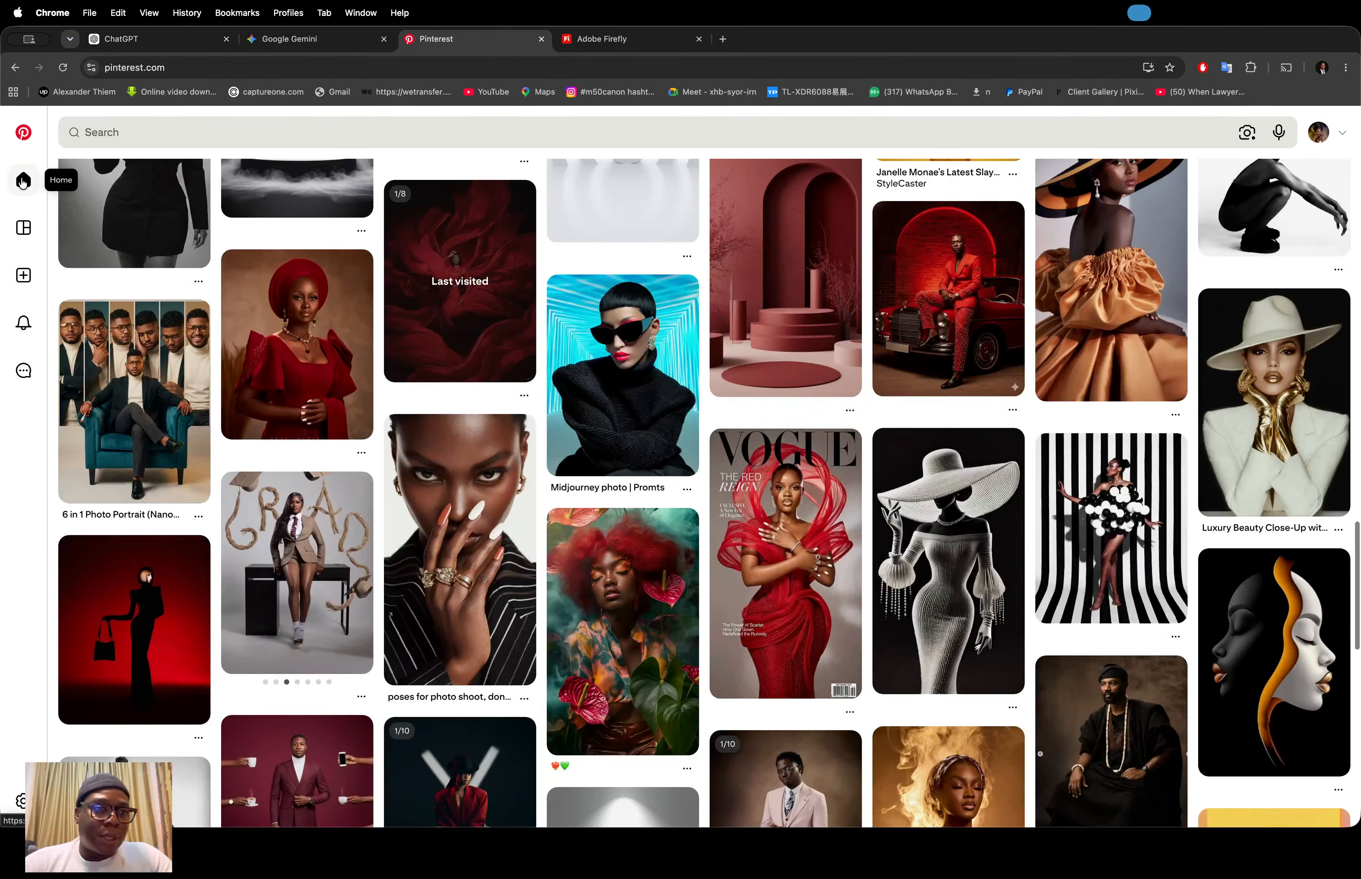
pyautogui.scroll(-10, 613, 481)
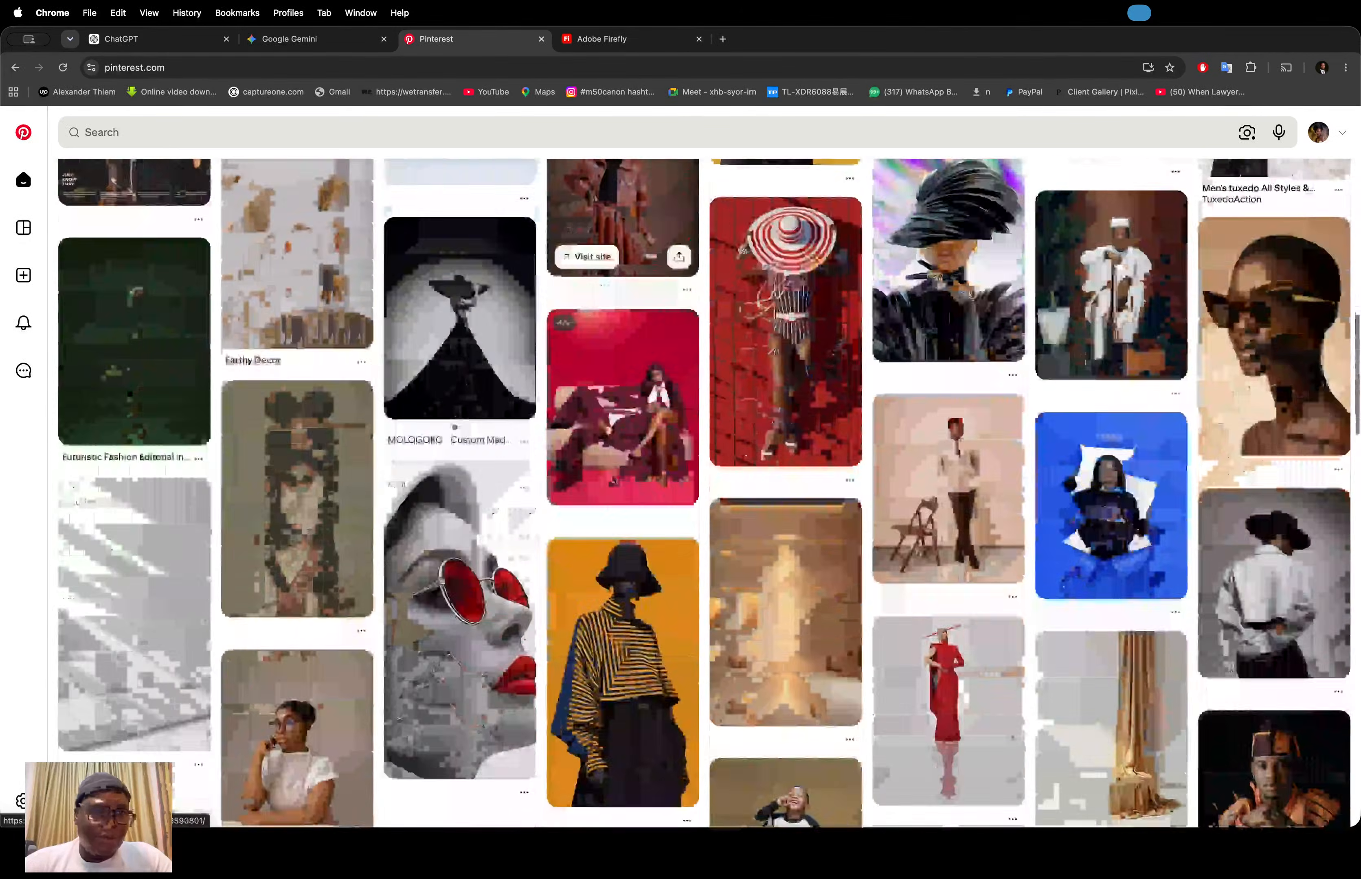
pyautogui.scroll(-15, 613, 480)
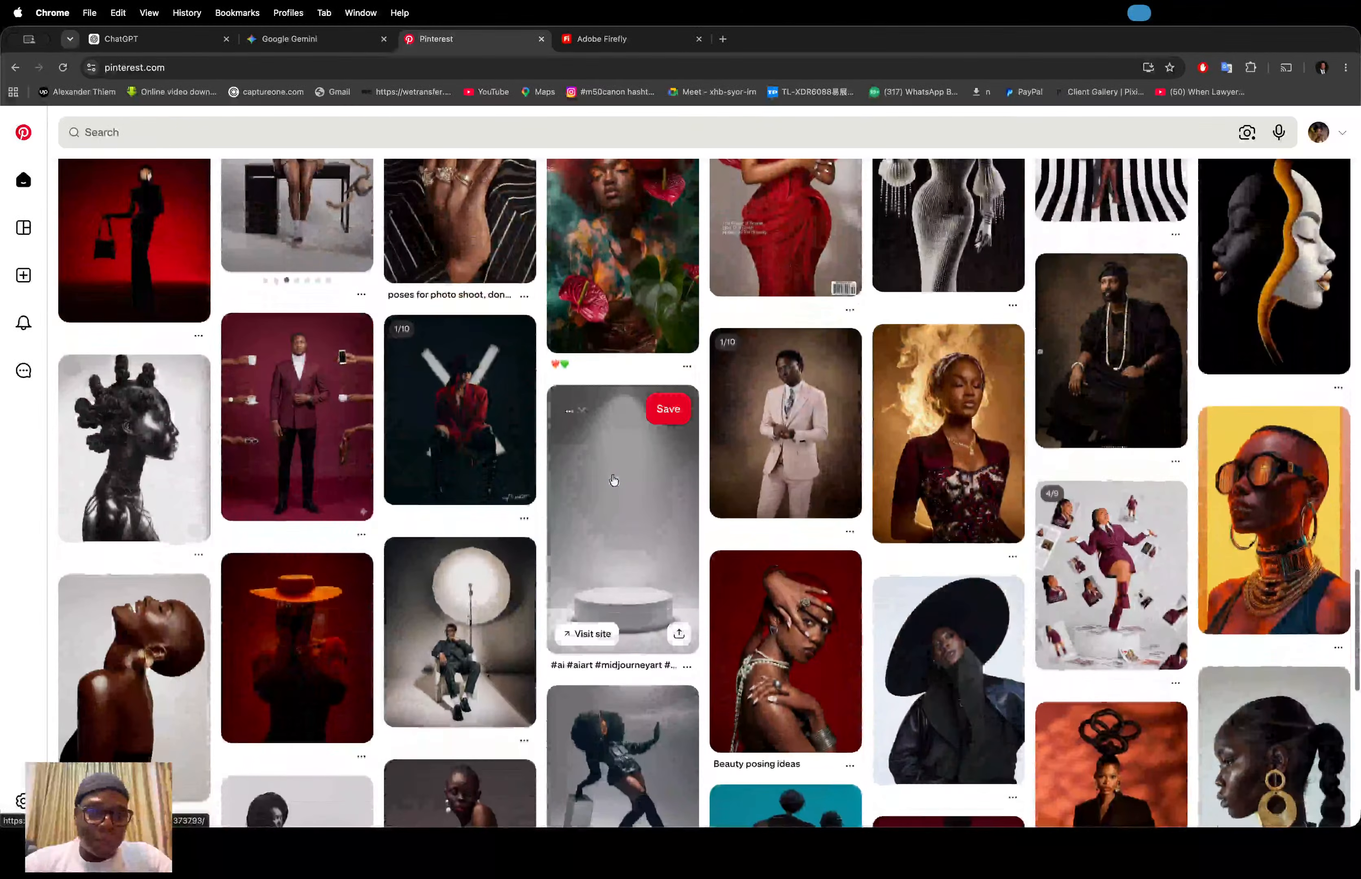
pyautogui.scroll(-15, 612, 481)
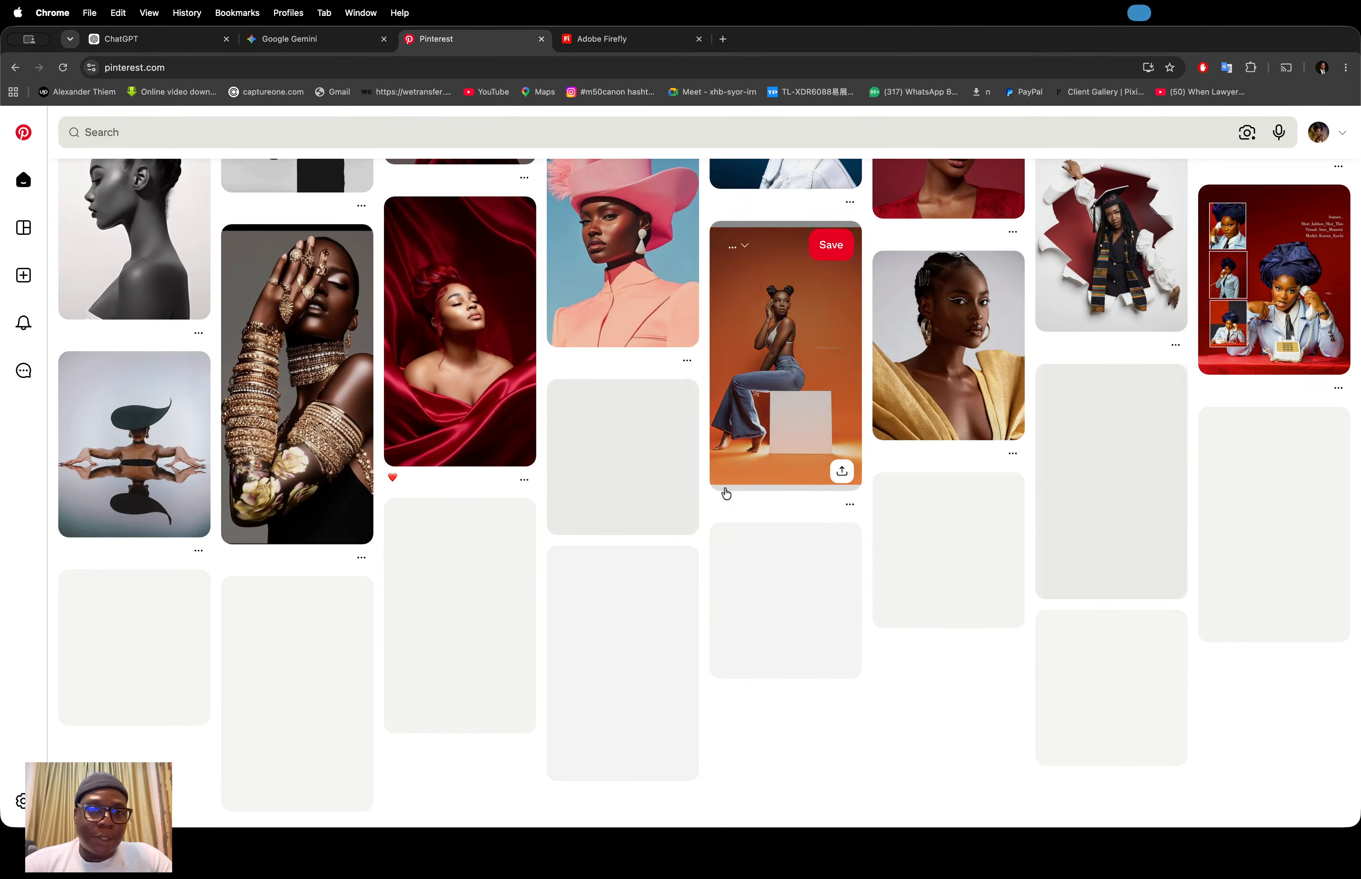
pyautogui.scroll(4, 632, 438)
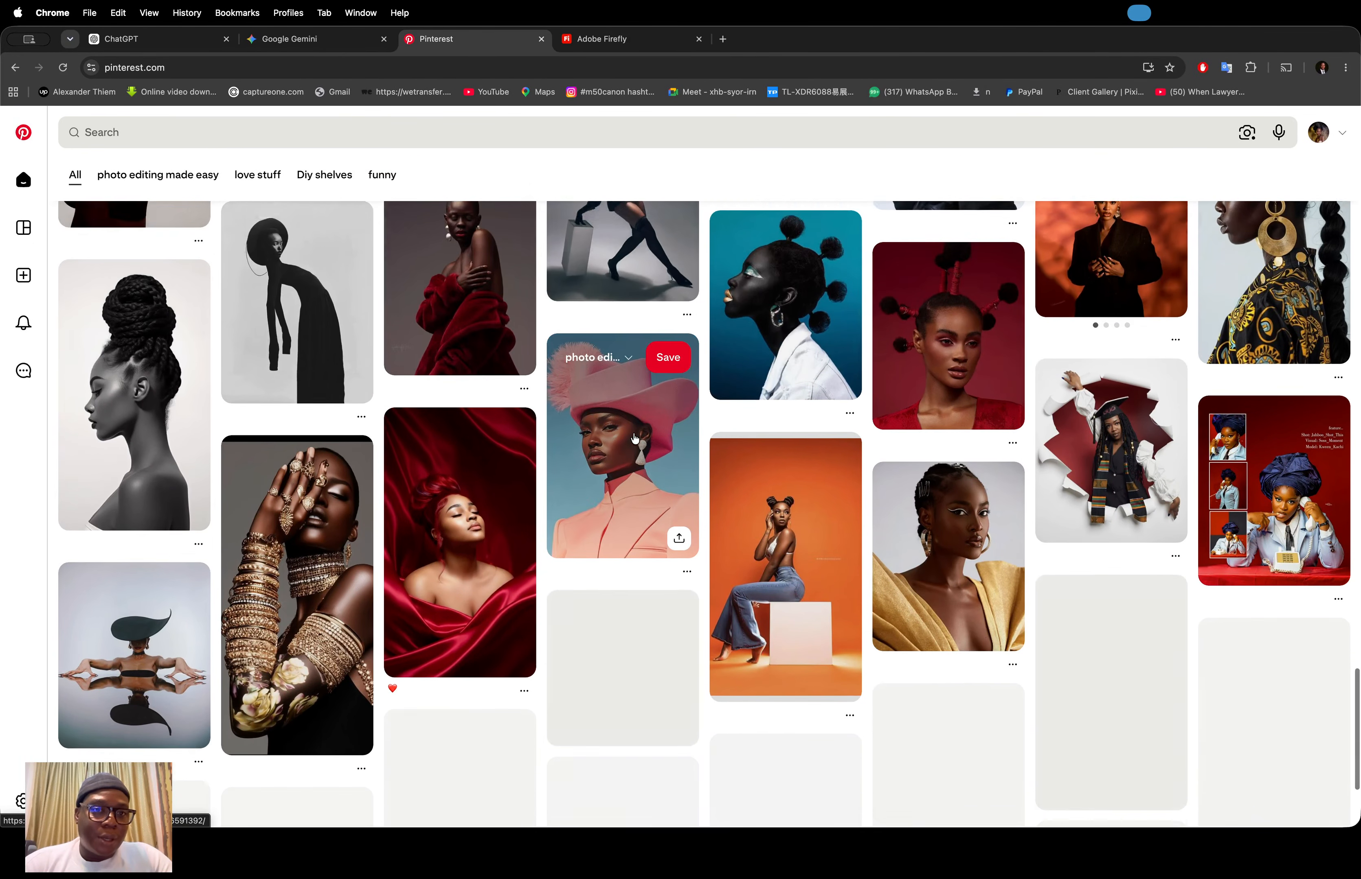
pyautogui.scroll(2, 633, 438)
pyautogui.scroll(-15, 654, 471)
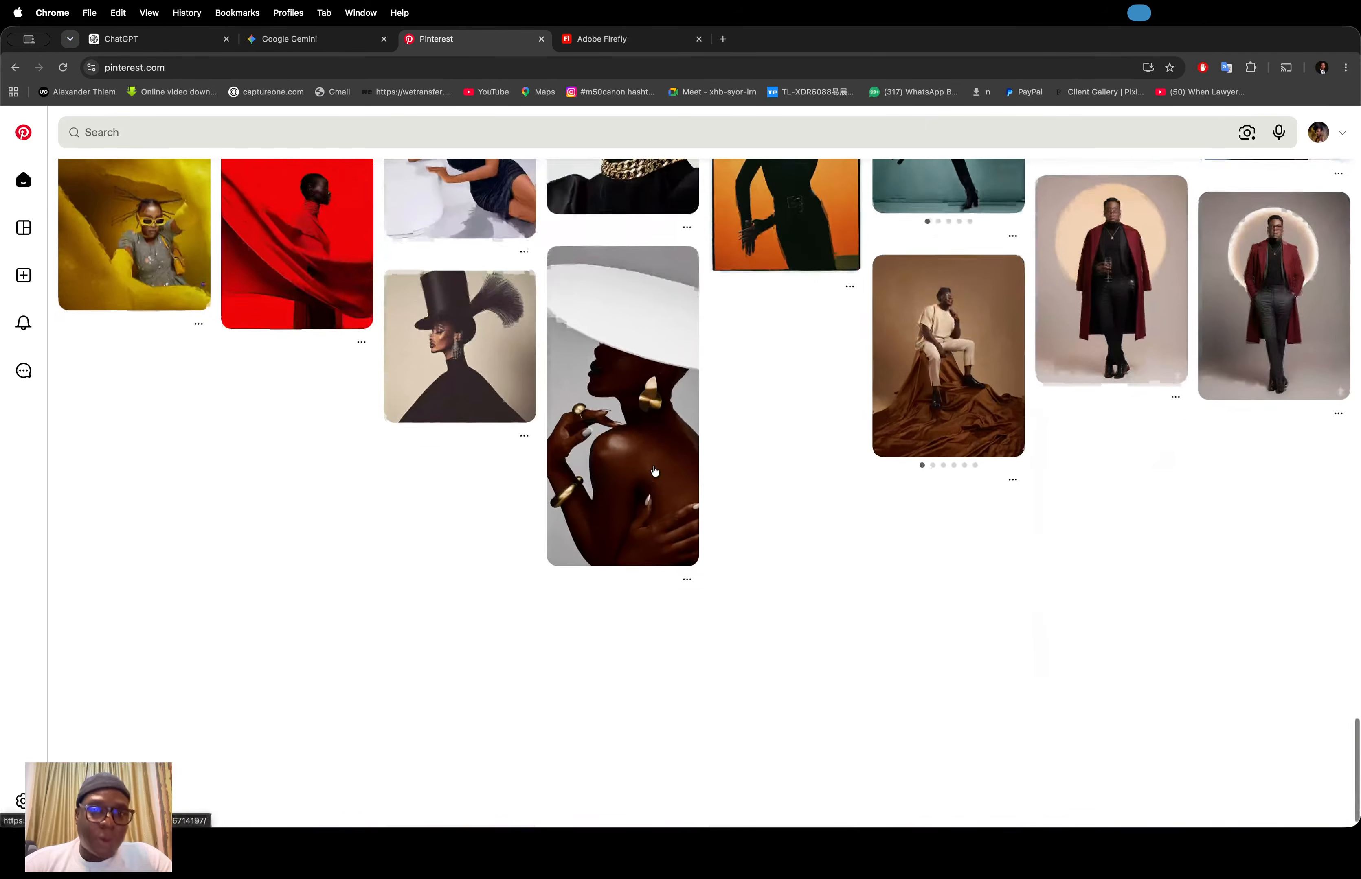
pyautogui.scroll(-2, 655, 471)
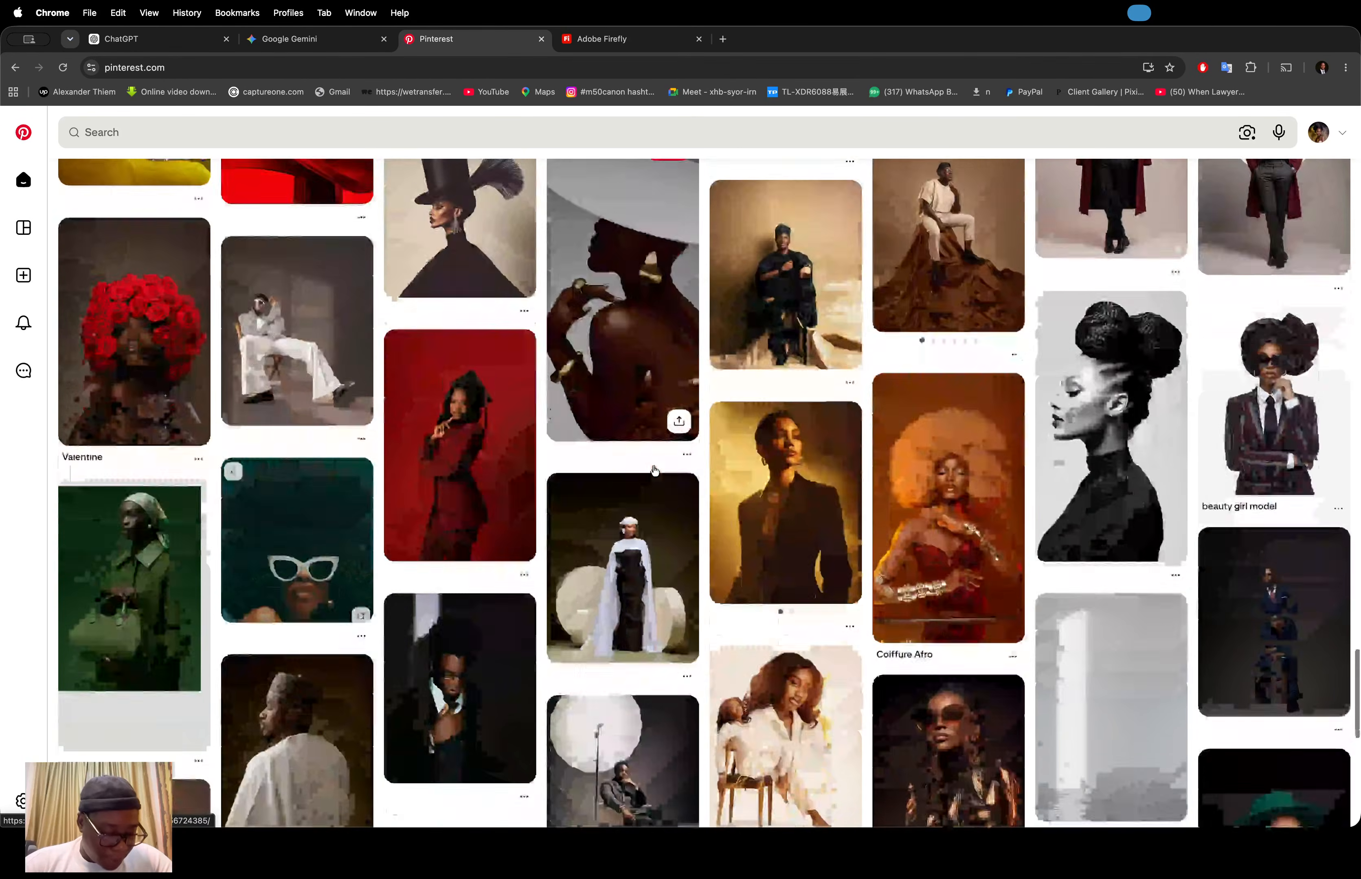
pyautogui.scroll(-10, 655, 470)
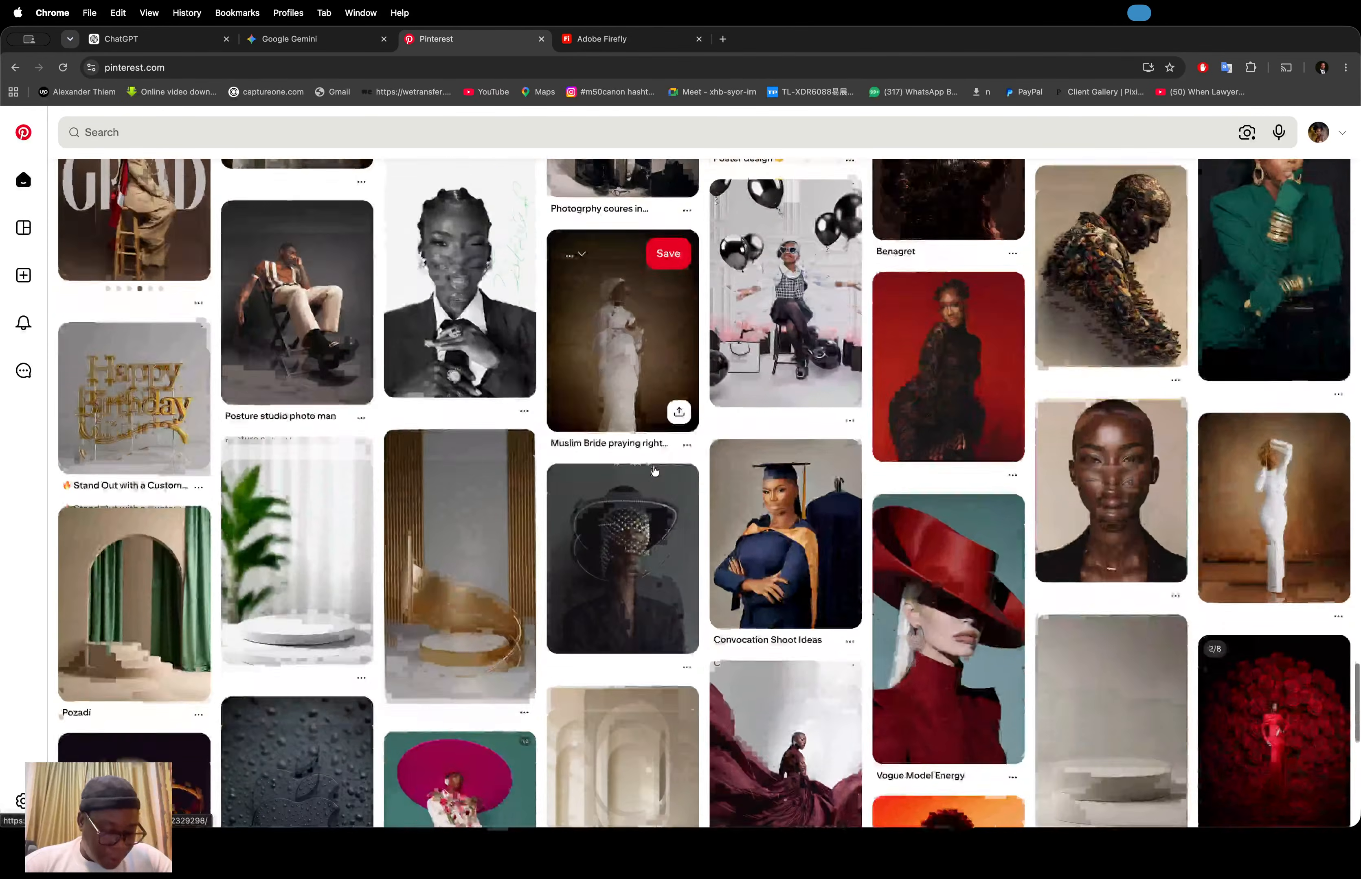
pyautogui.scroll(-18, 654, 470)
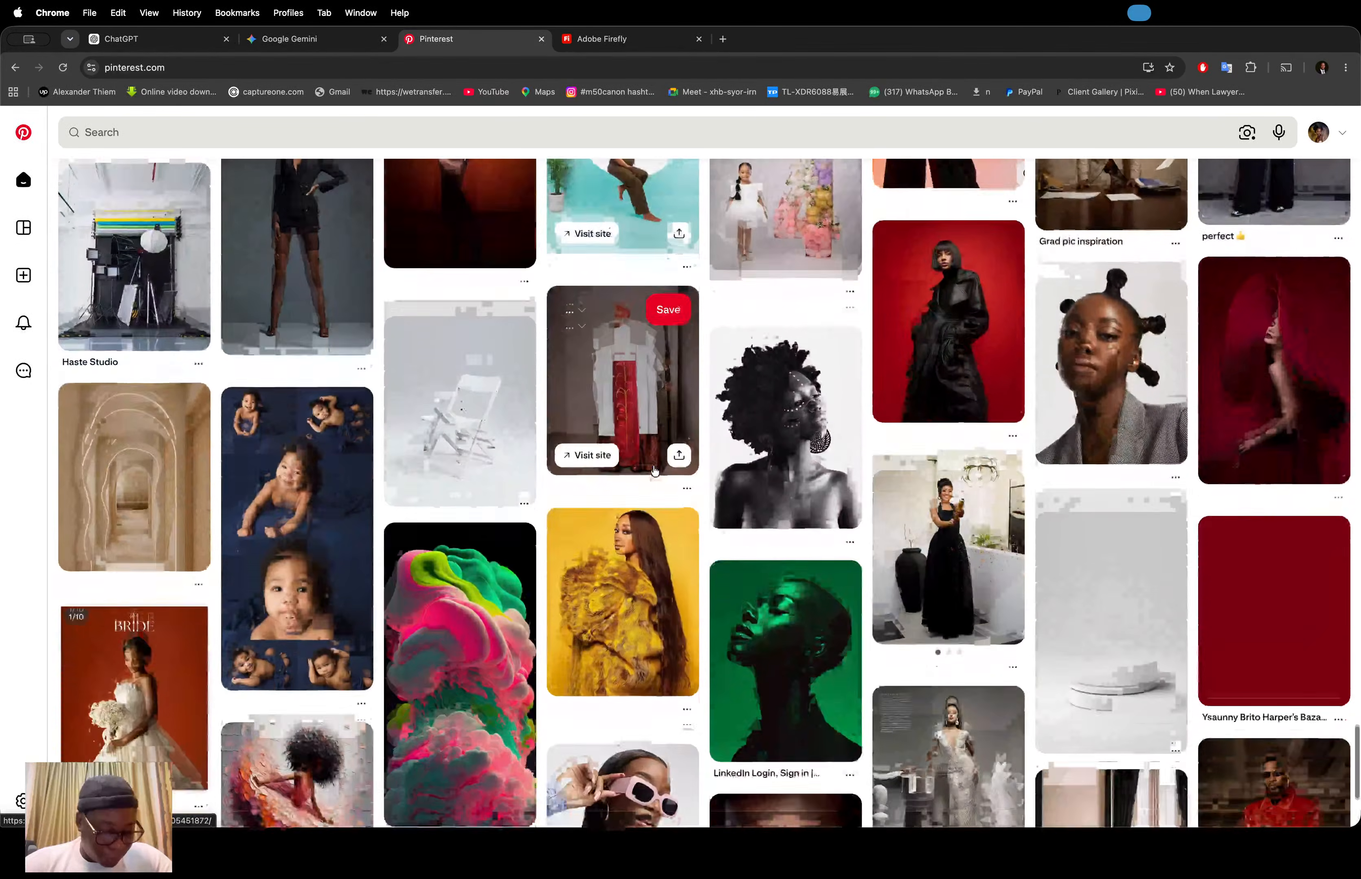
pyautogui.scroll(-4, 654, 470)
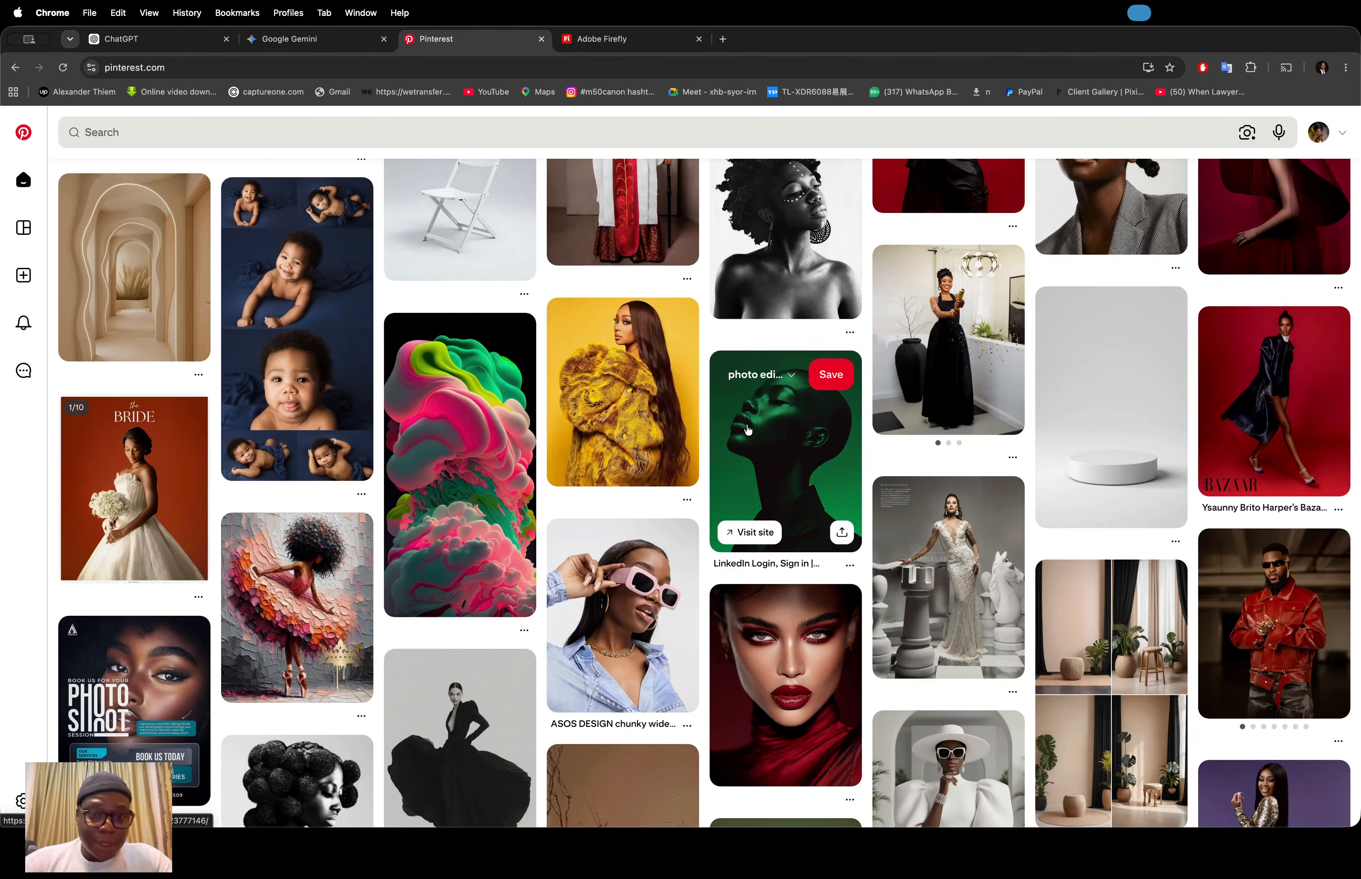
pyautogui.scroll(-15, 677, 480)
pyautogui.scroll(20, 678, 484)
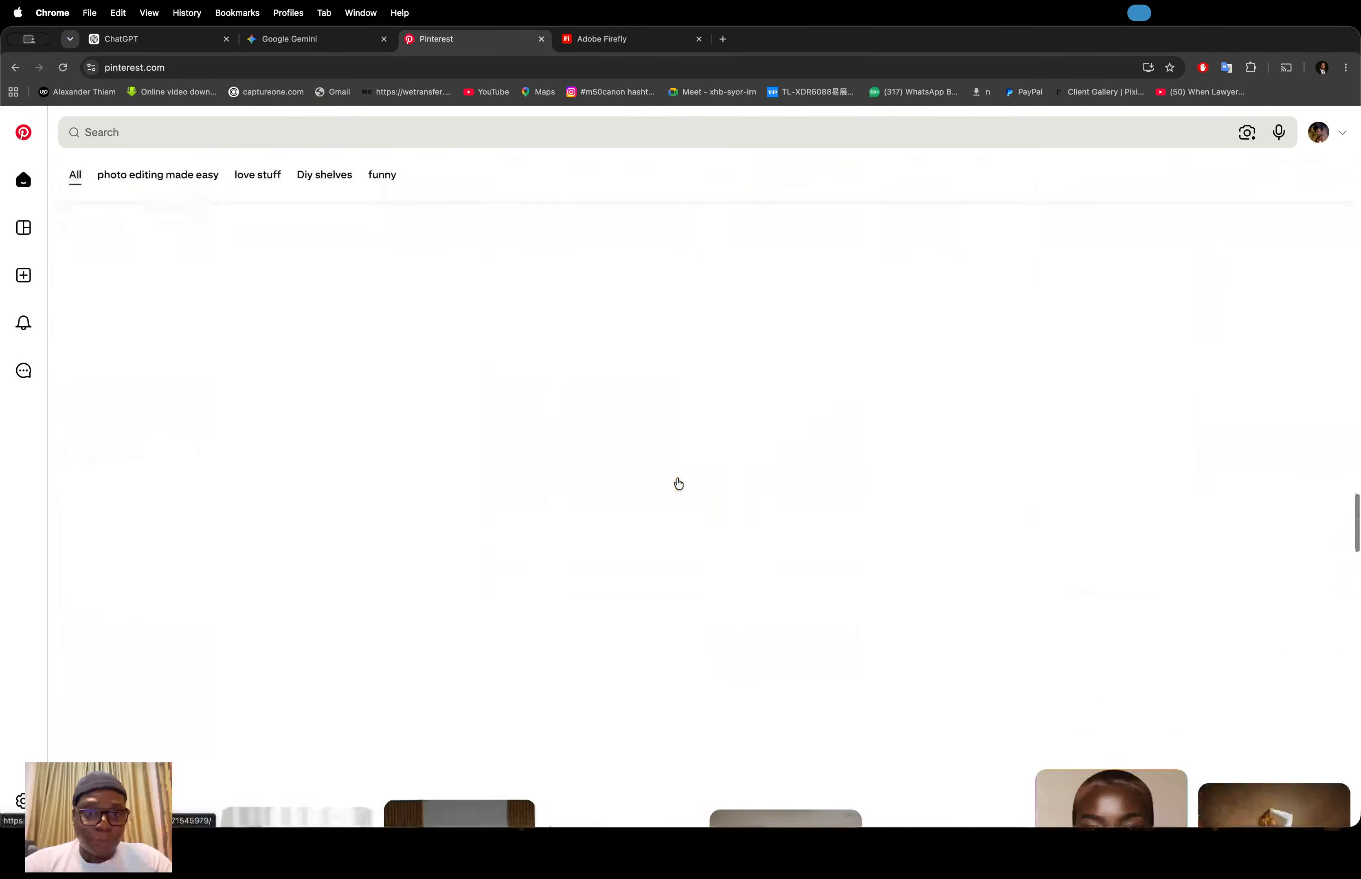
pyautogui.scroll(20, 677, 483)
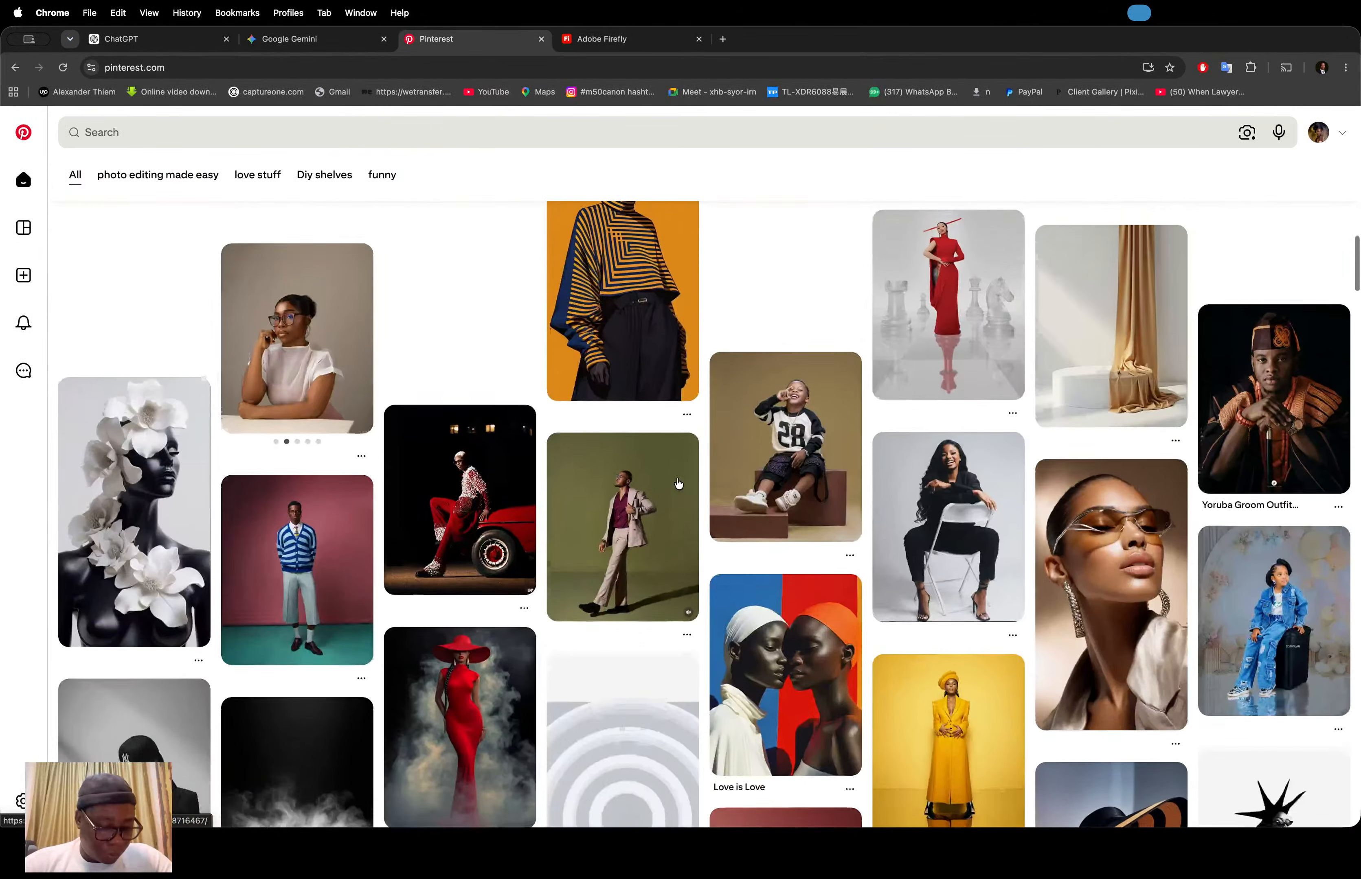
pyautogui.scroll(10, 677, 483)
pyautogui.scroll(-1, 678, 484)
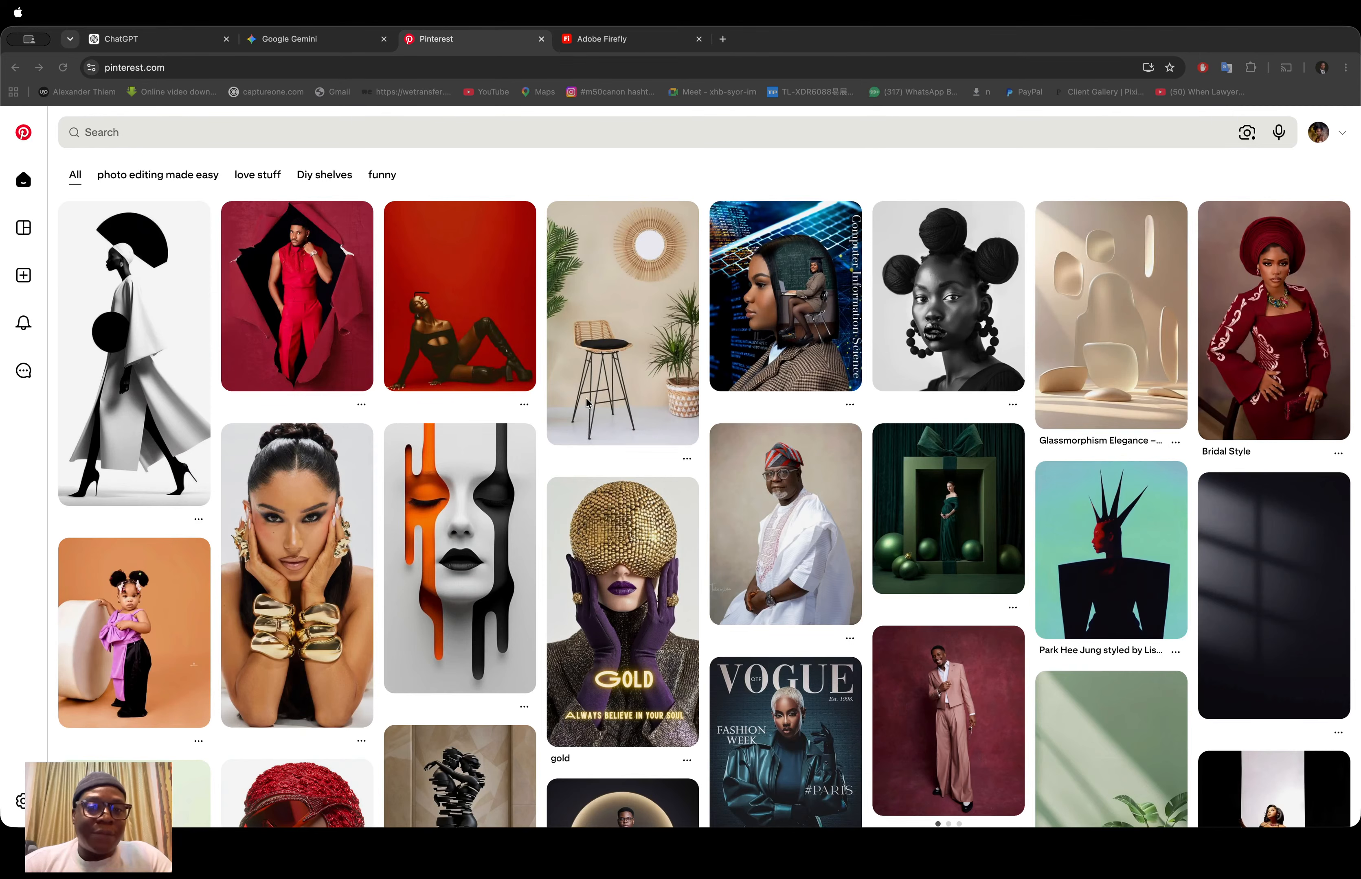
# Step: Switch to Photoshop and view the open portraits of the seated woman in white, the man in the black shirt and the pregnant woman
pyautogui.press('super+Tab')
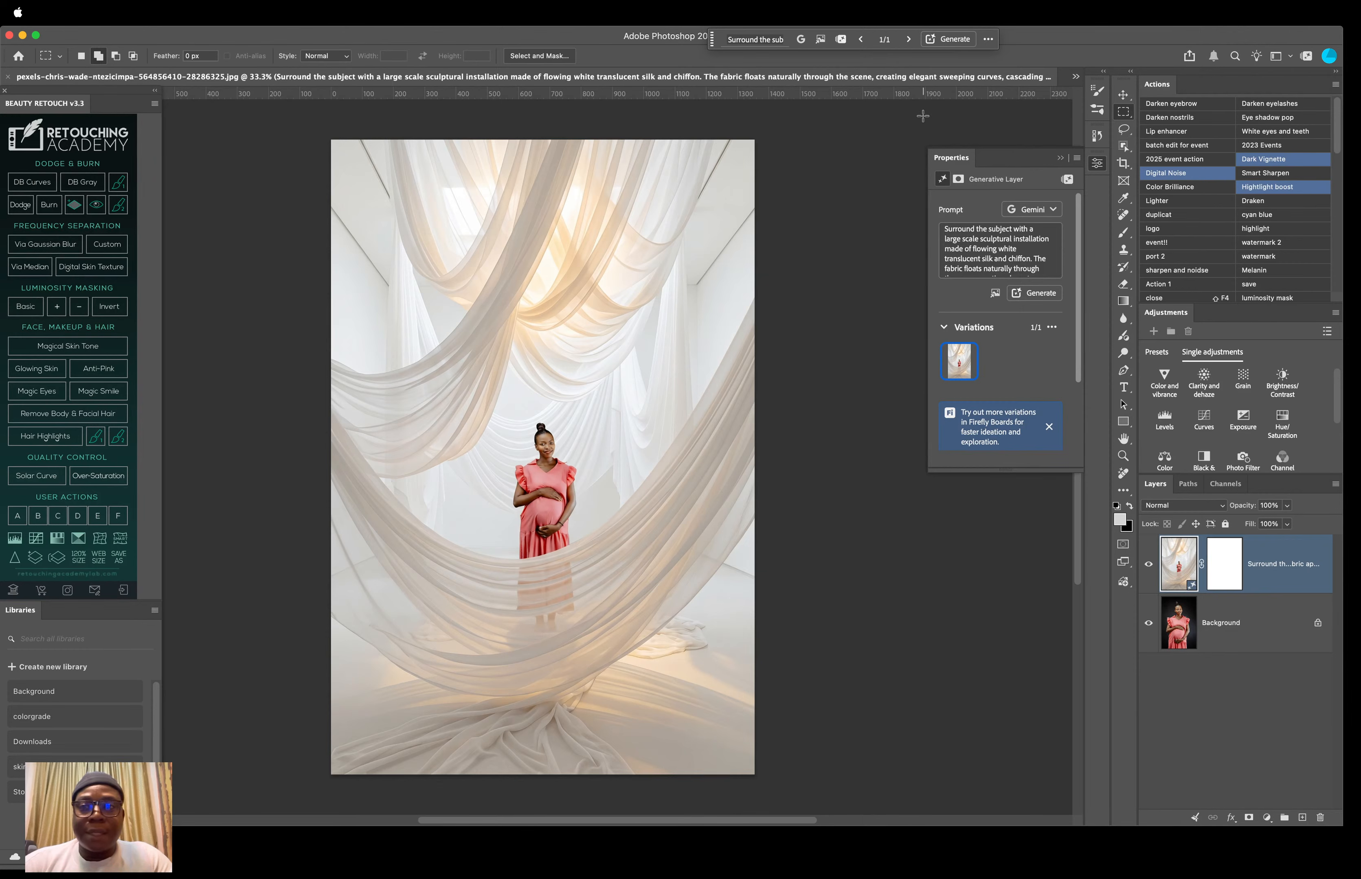
pyautogui.click(1076, 77)
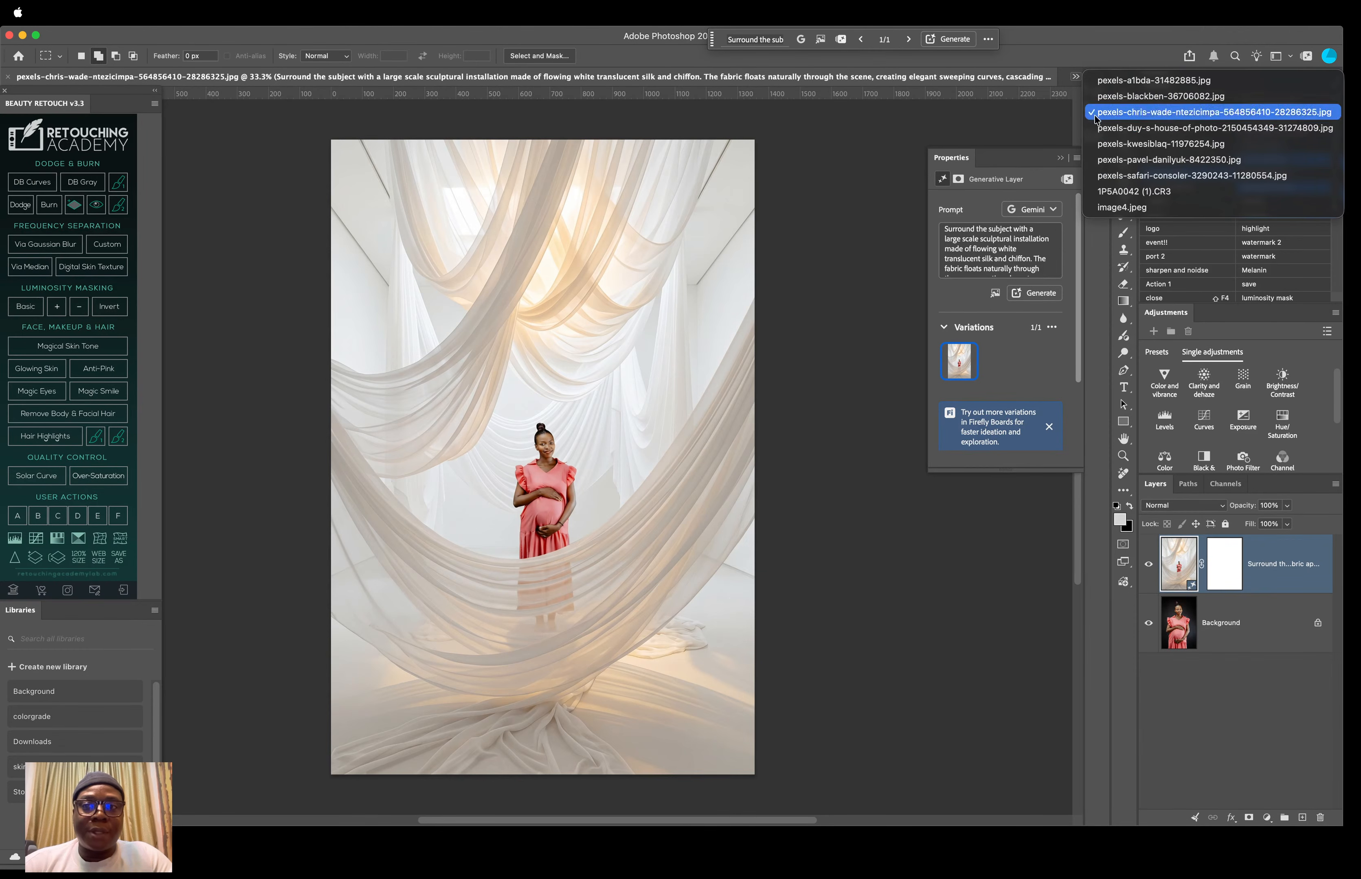
pyautogui.click(1124, 146)
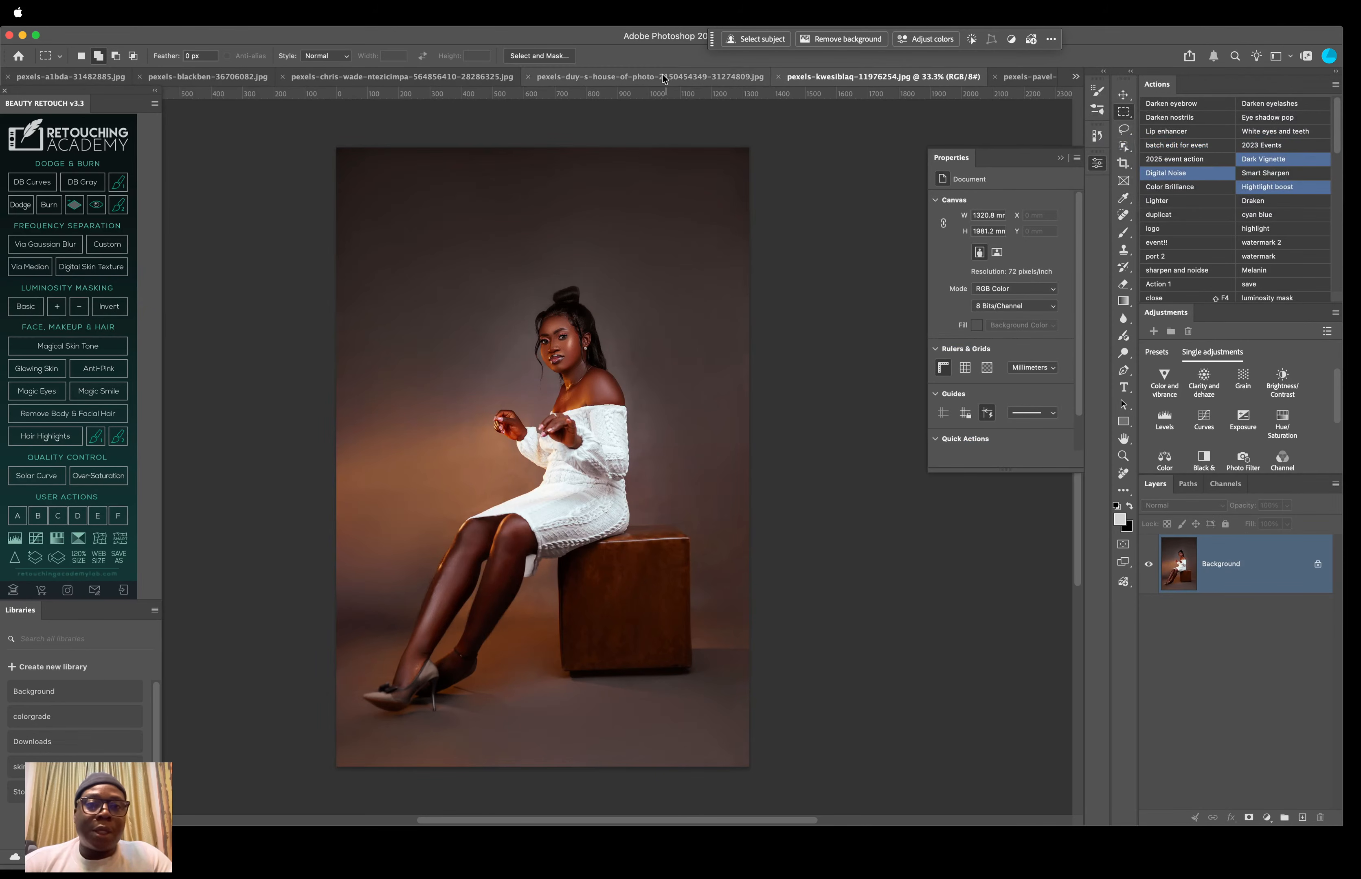
pyautogui.click(618, 75)
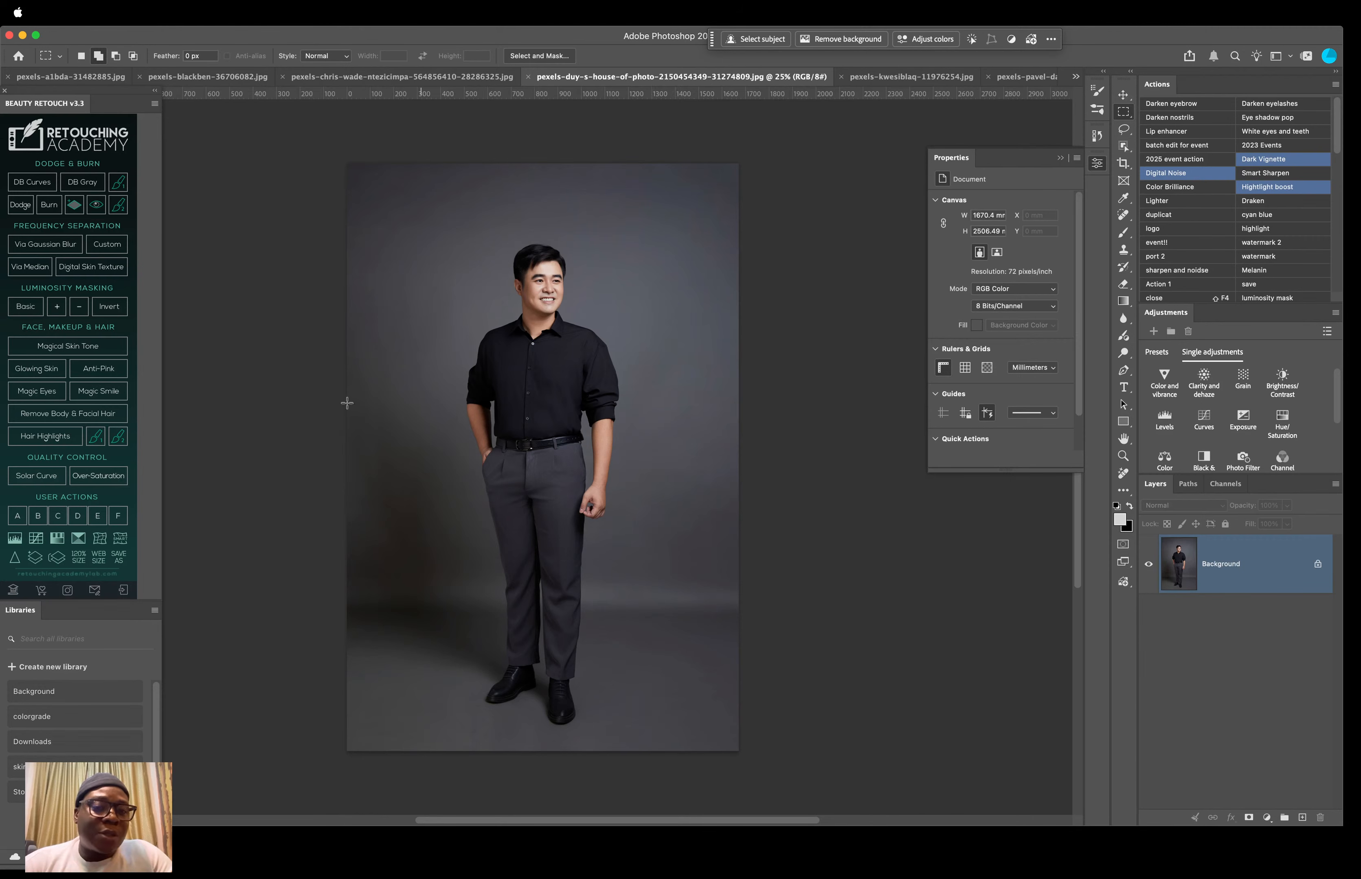
pyautogui.click(440, 83)
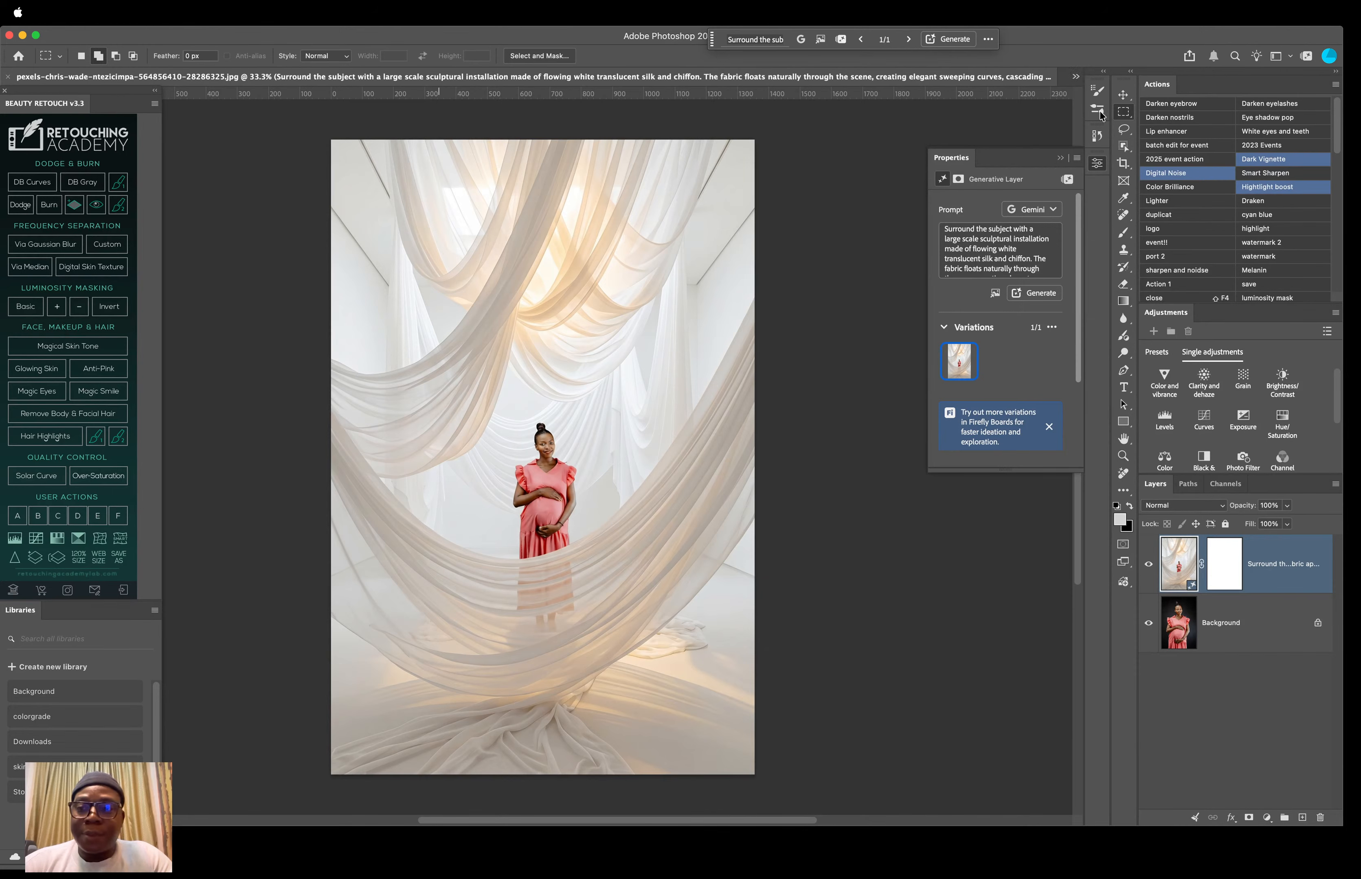
pyautogui.click(1253, 643)
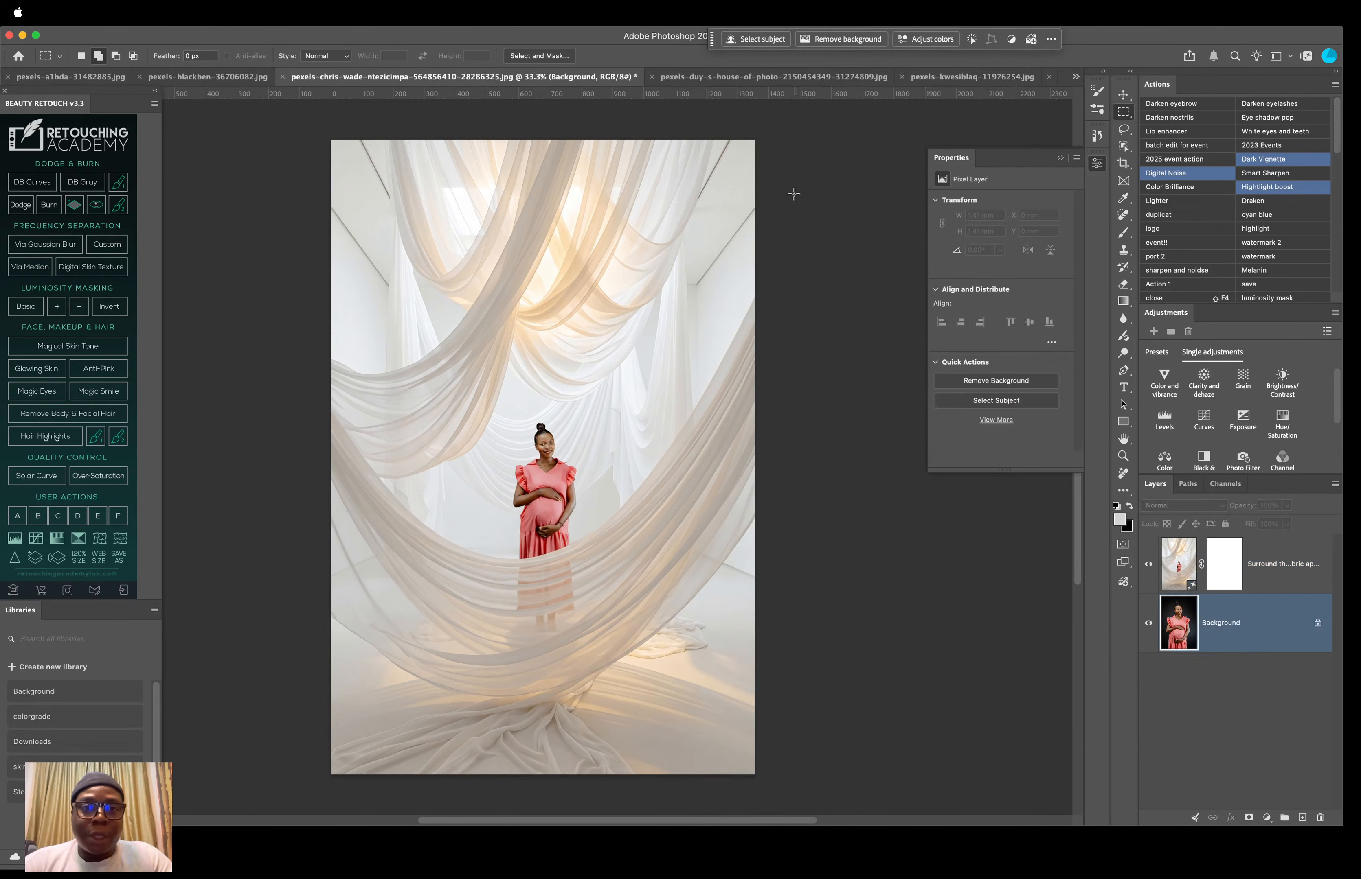
# Step: Compare the portraits of the body-painted man, the man in the black T-shirt, the seated woman in white and the woman on the wooden stool
pyautogui.click(218, 78)
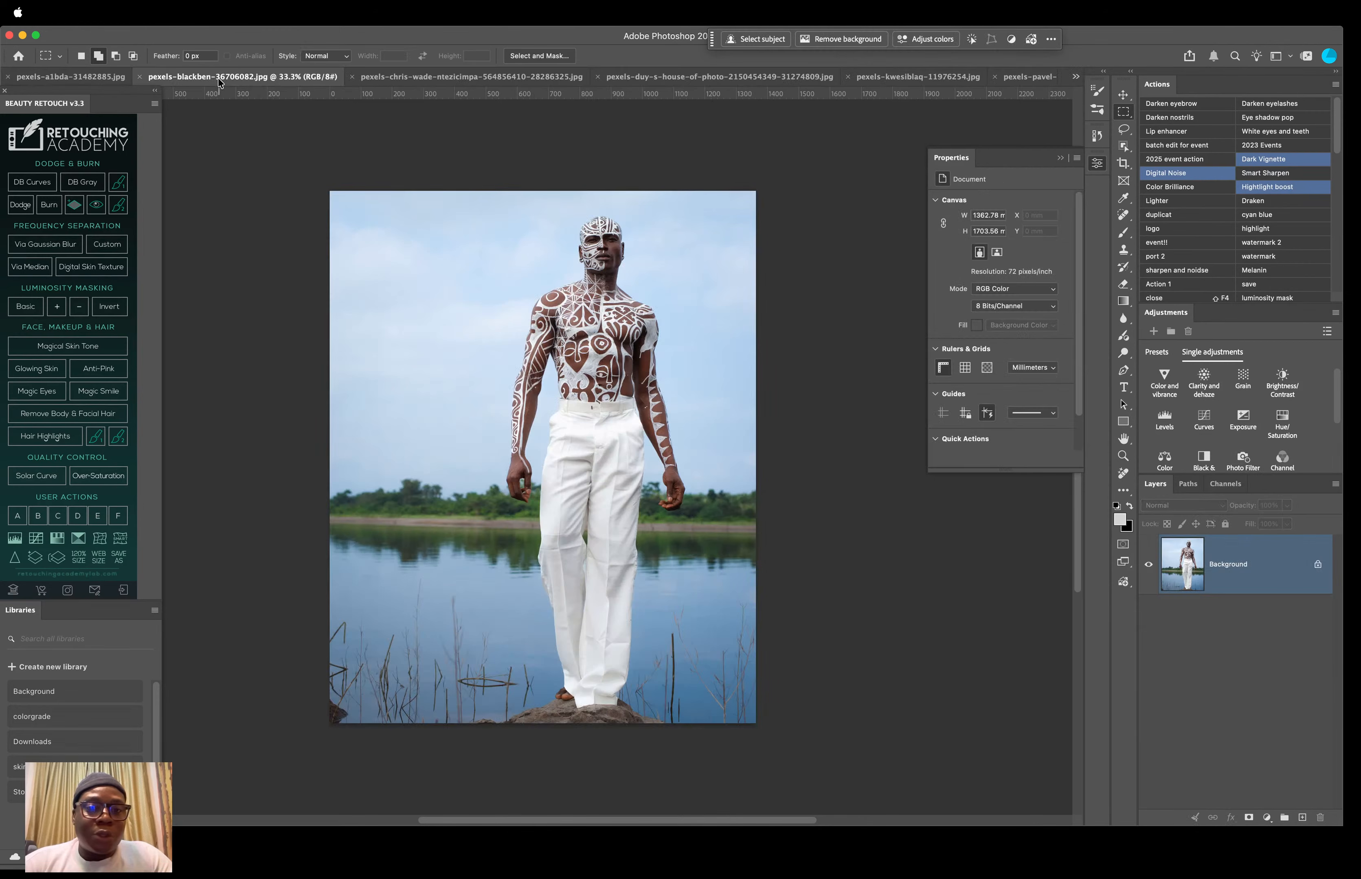
pyautogui.click(91, 75)
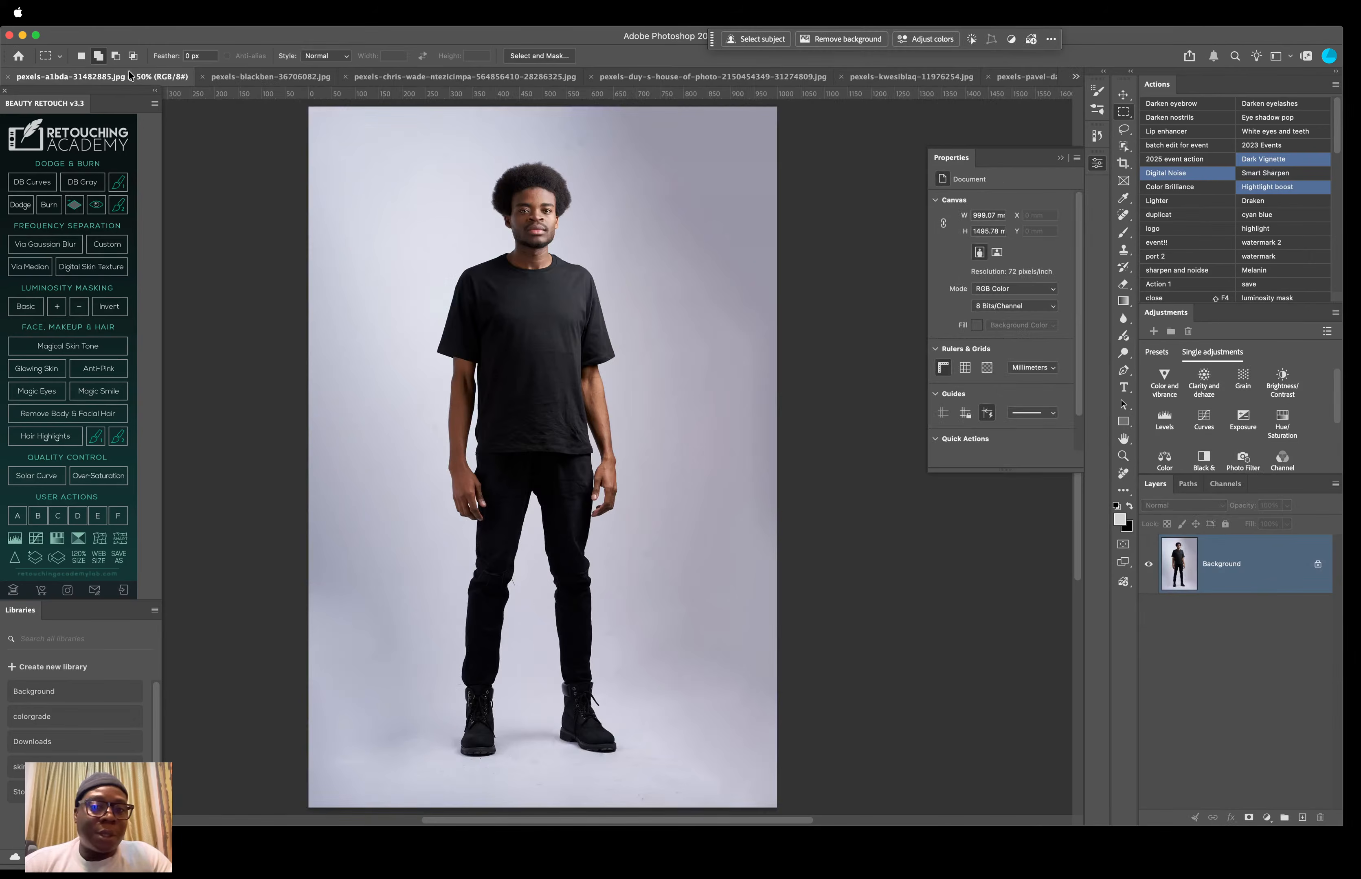
pyautogui.click(658, 81)
pyautogui.click(884, 81)
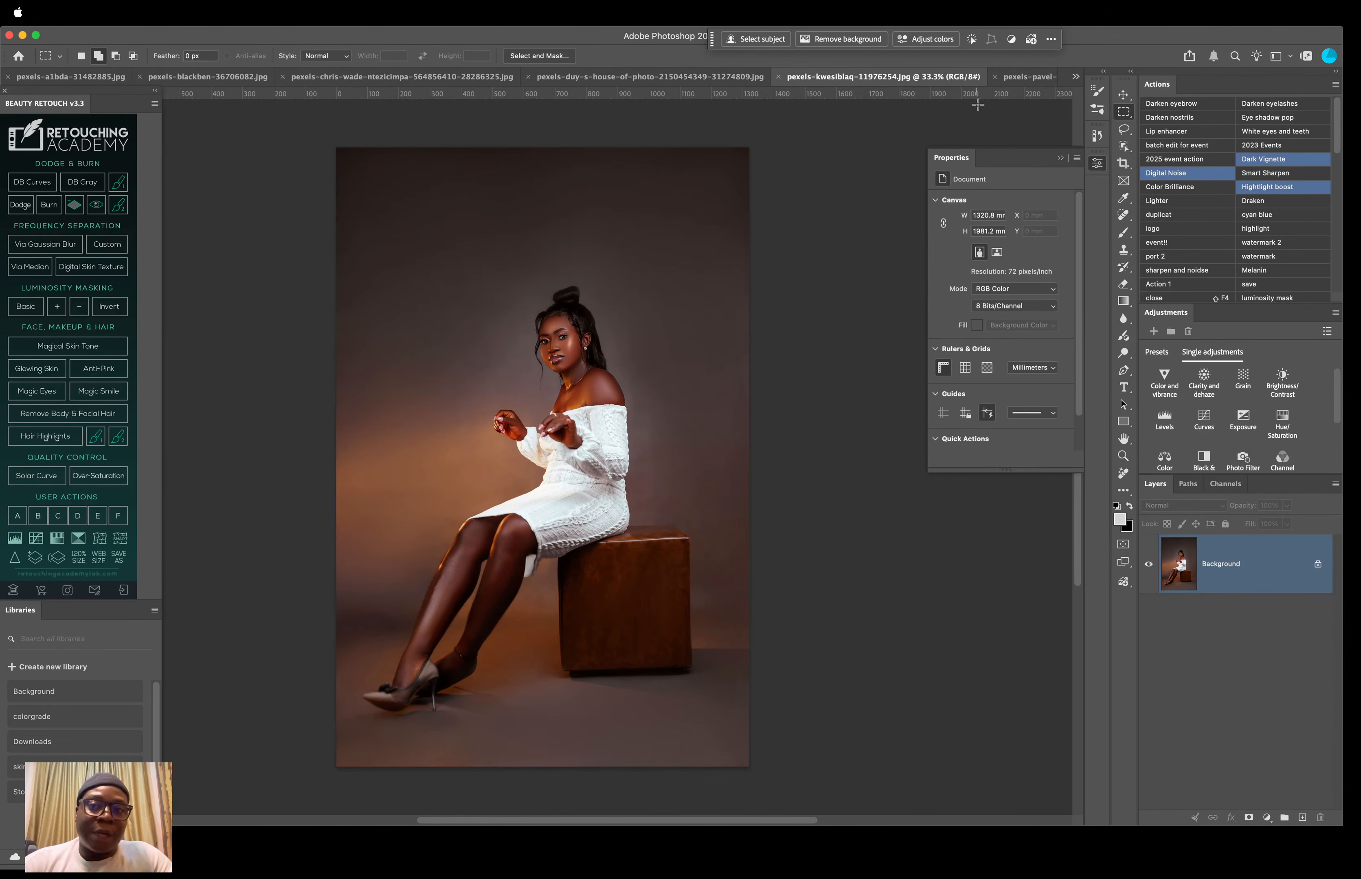
pyautogui.click(1028, 77)
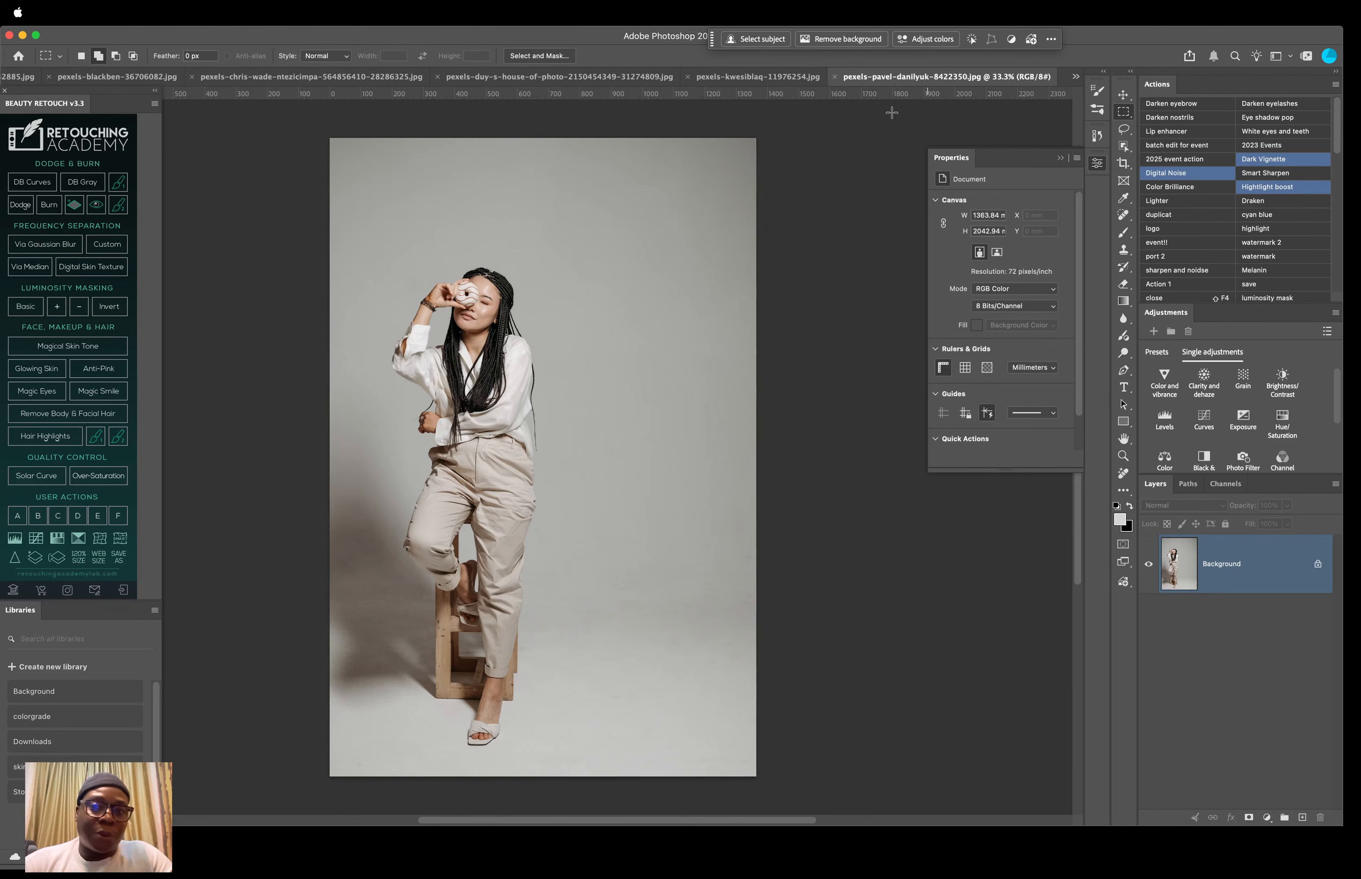
pyautogui.click(768, 79)
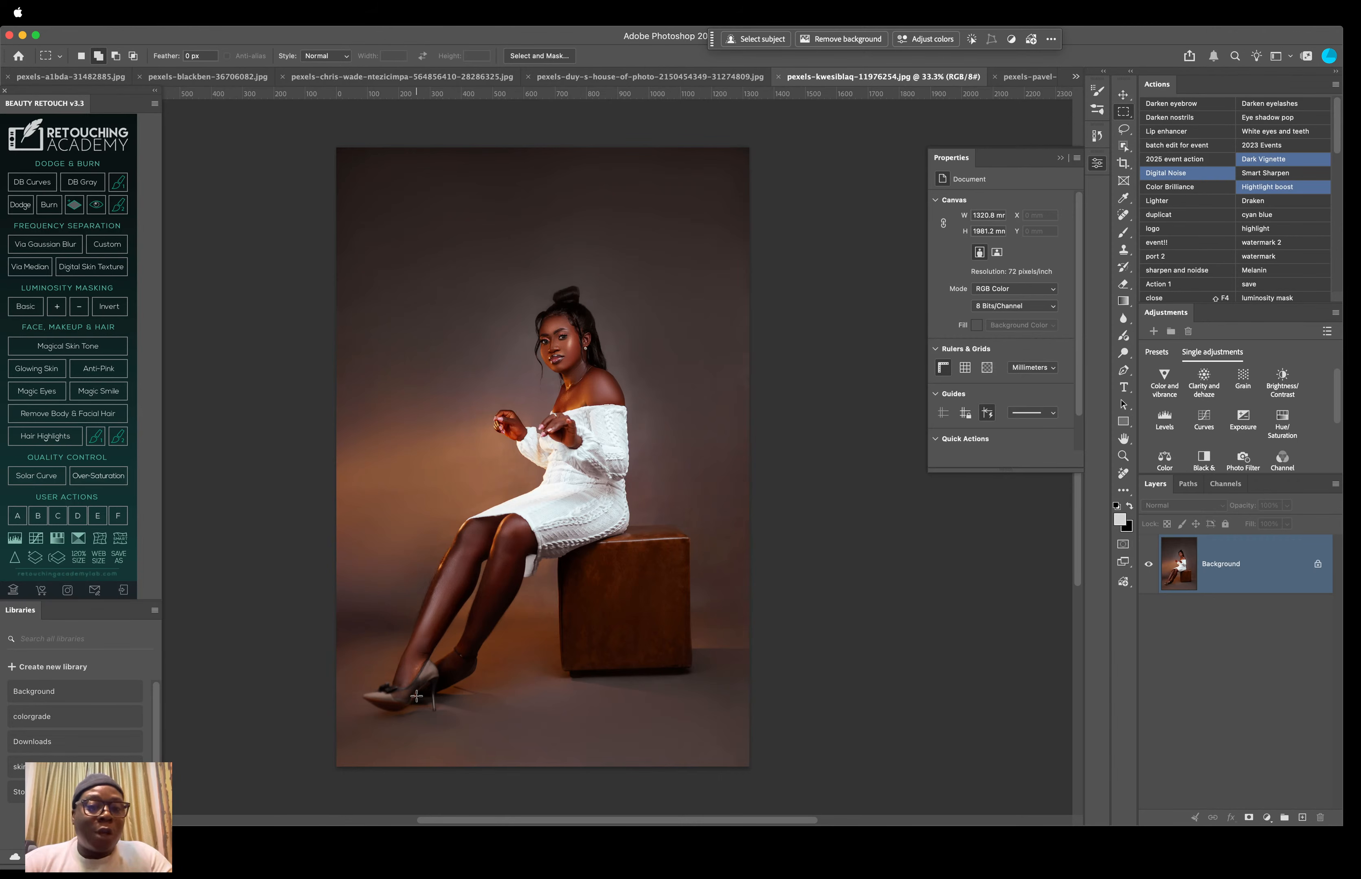
pyautogui.click(1026, 77)
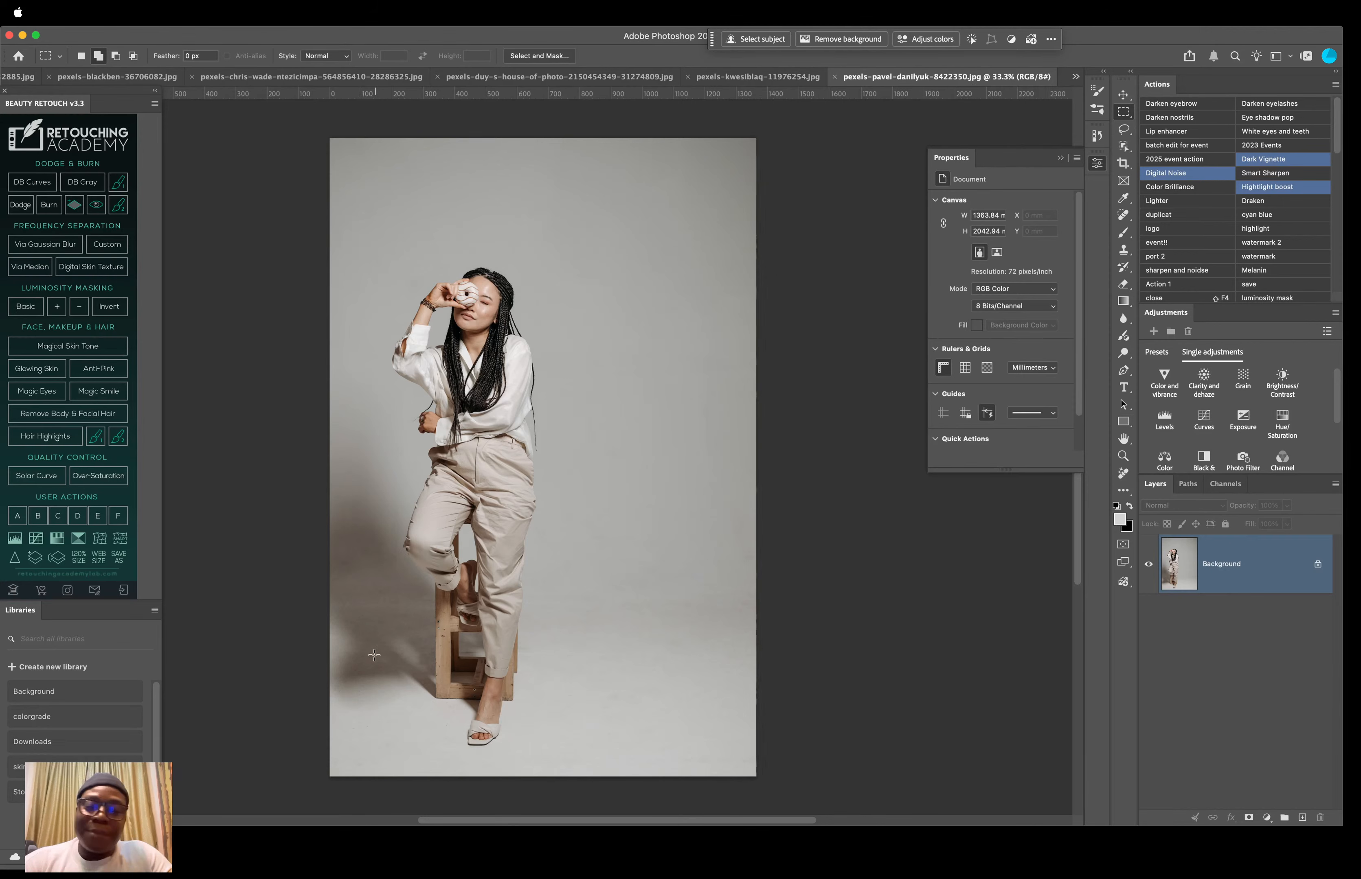
# Step: Switch to Pinterest in Chrome and browse the home feed's portrait, fashion and studio backdrop pins for ideas
pyautogui.click(221, 863)
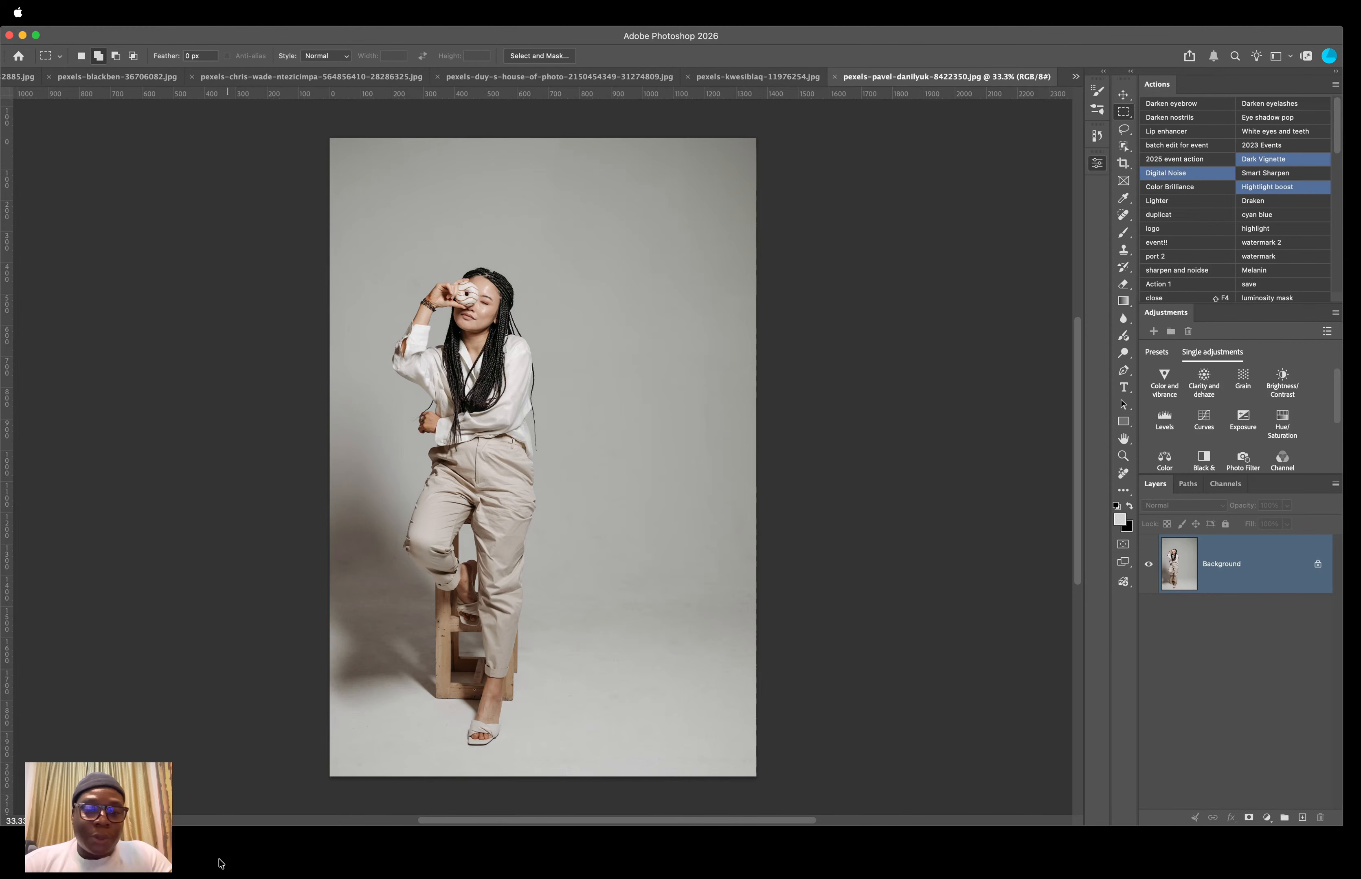
pyautogui.click(803, 863)
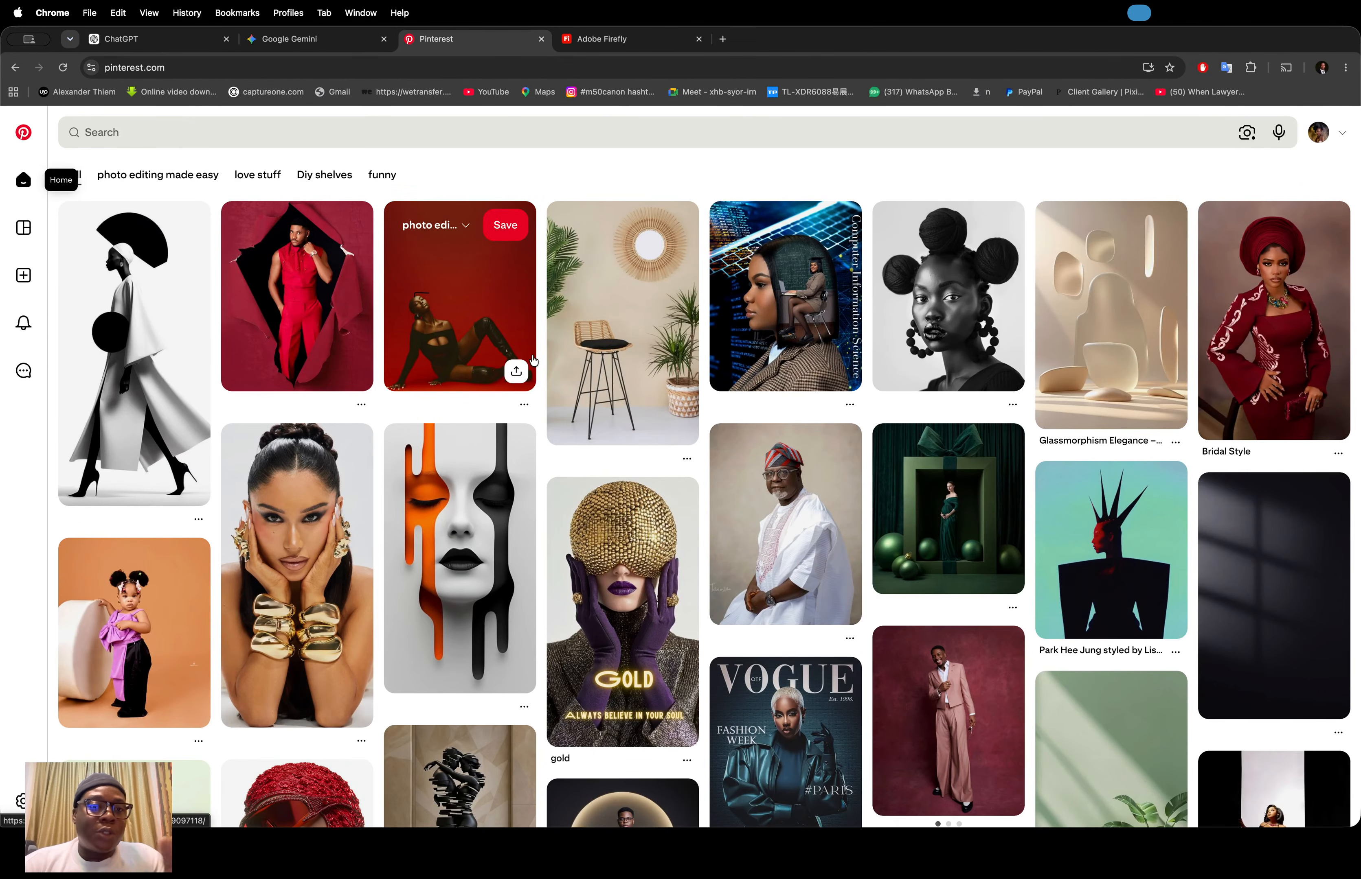
pyautogui.scroll(-8, 534, 360)
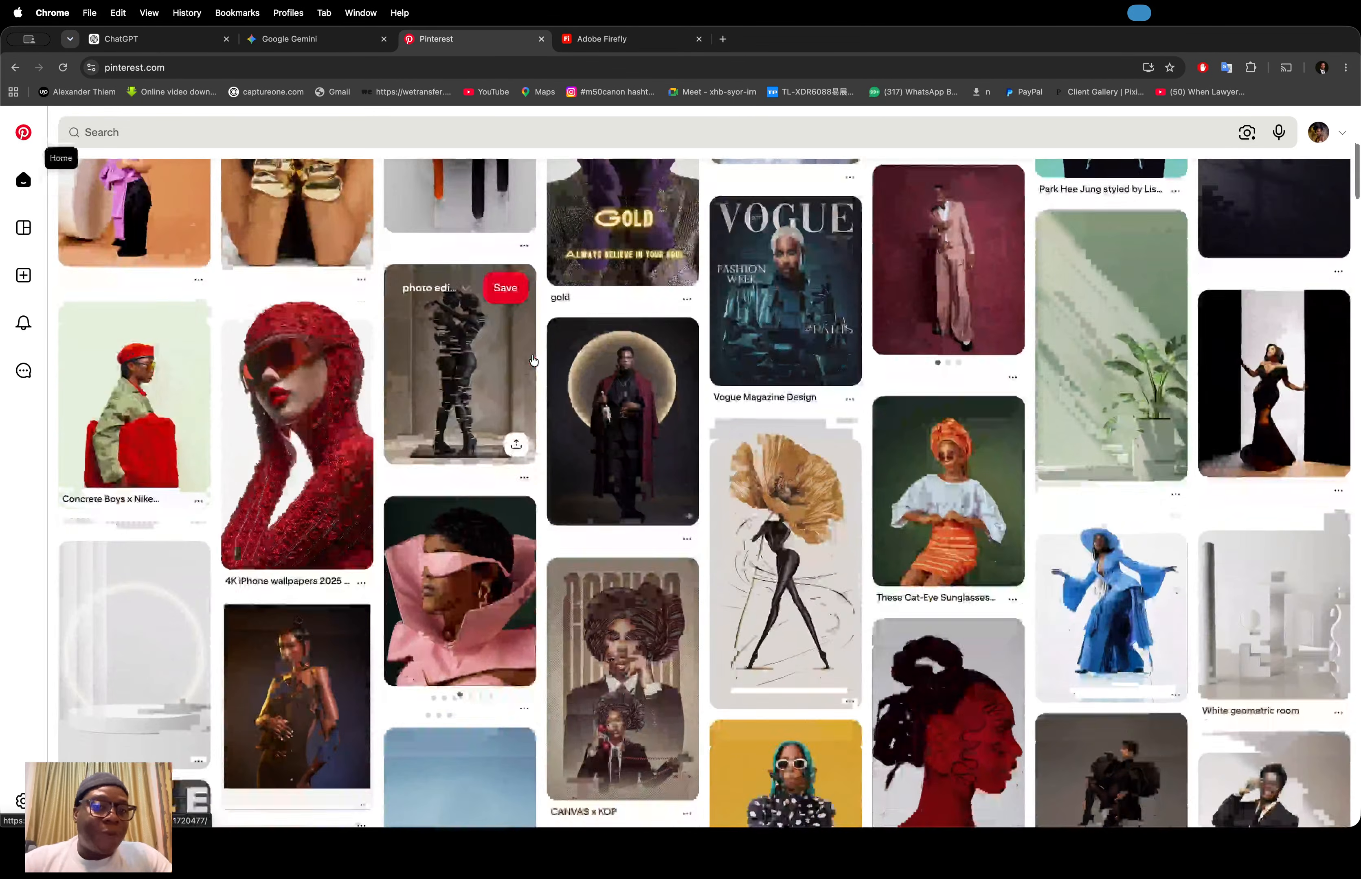
pyautogui.scroll(-7, 533, 360)
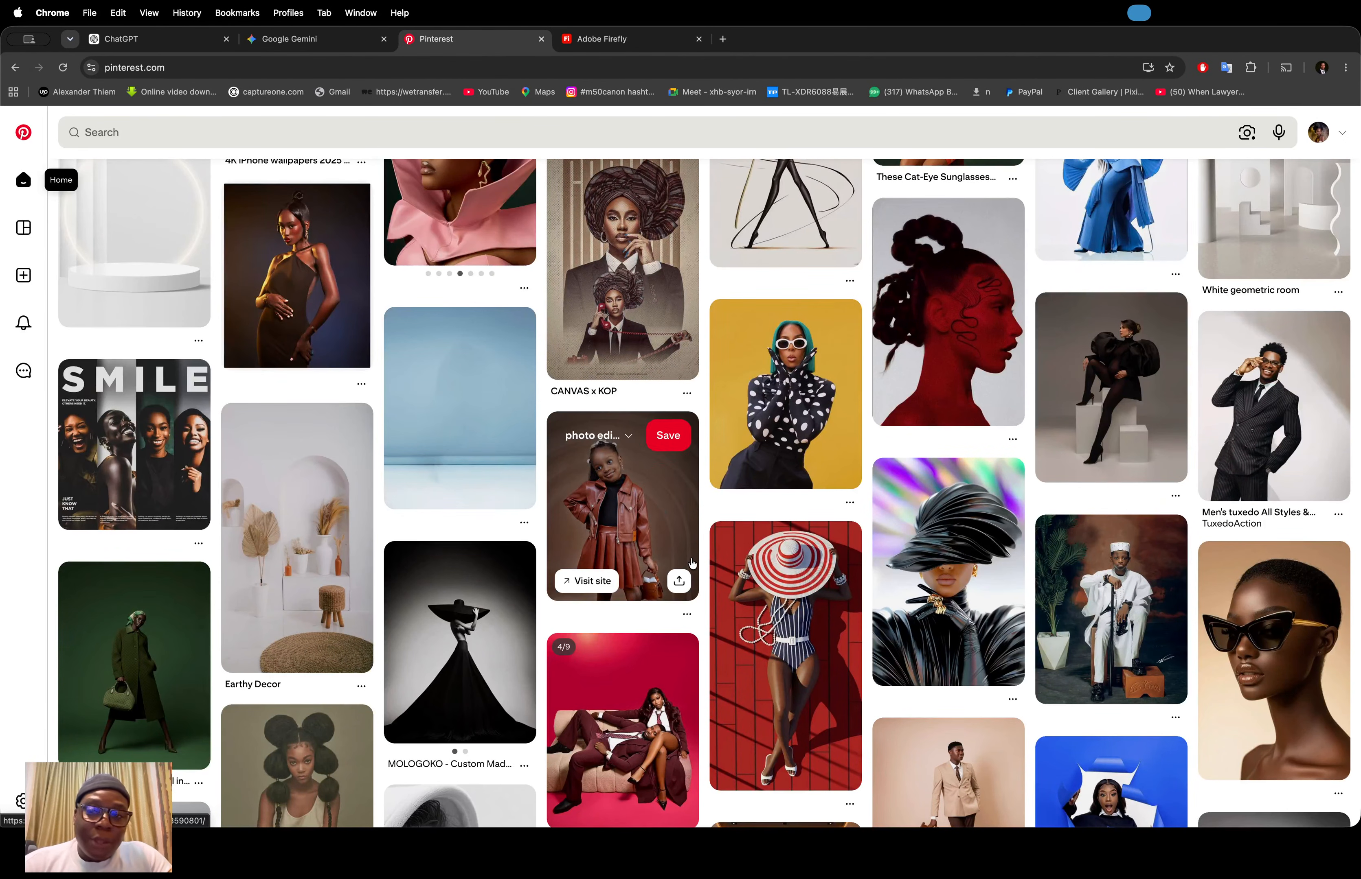
pyautogui.scroll(-5, 691, 563)
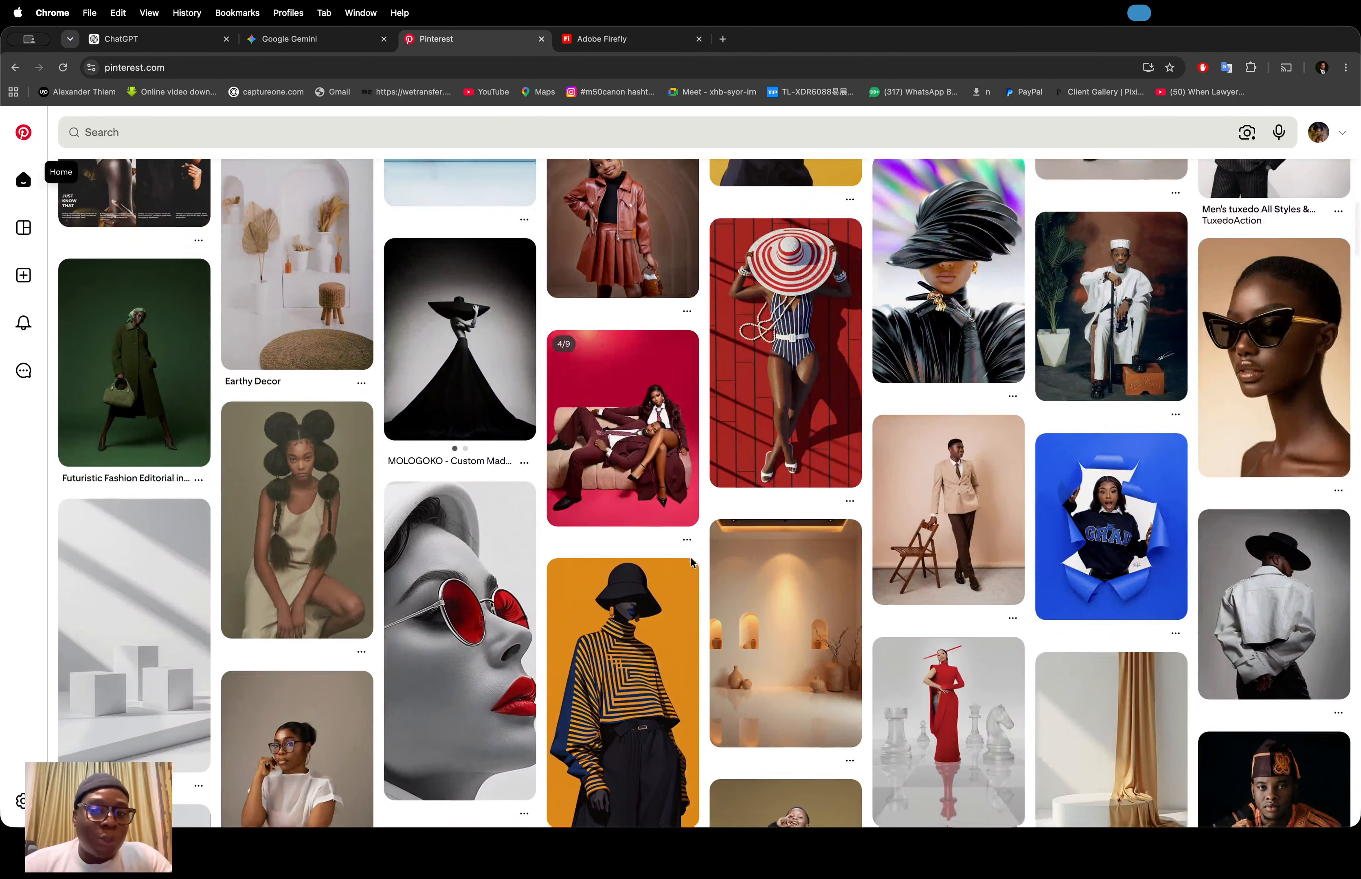
pyautogui.scroll(-5, 692, 557)
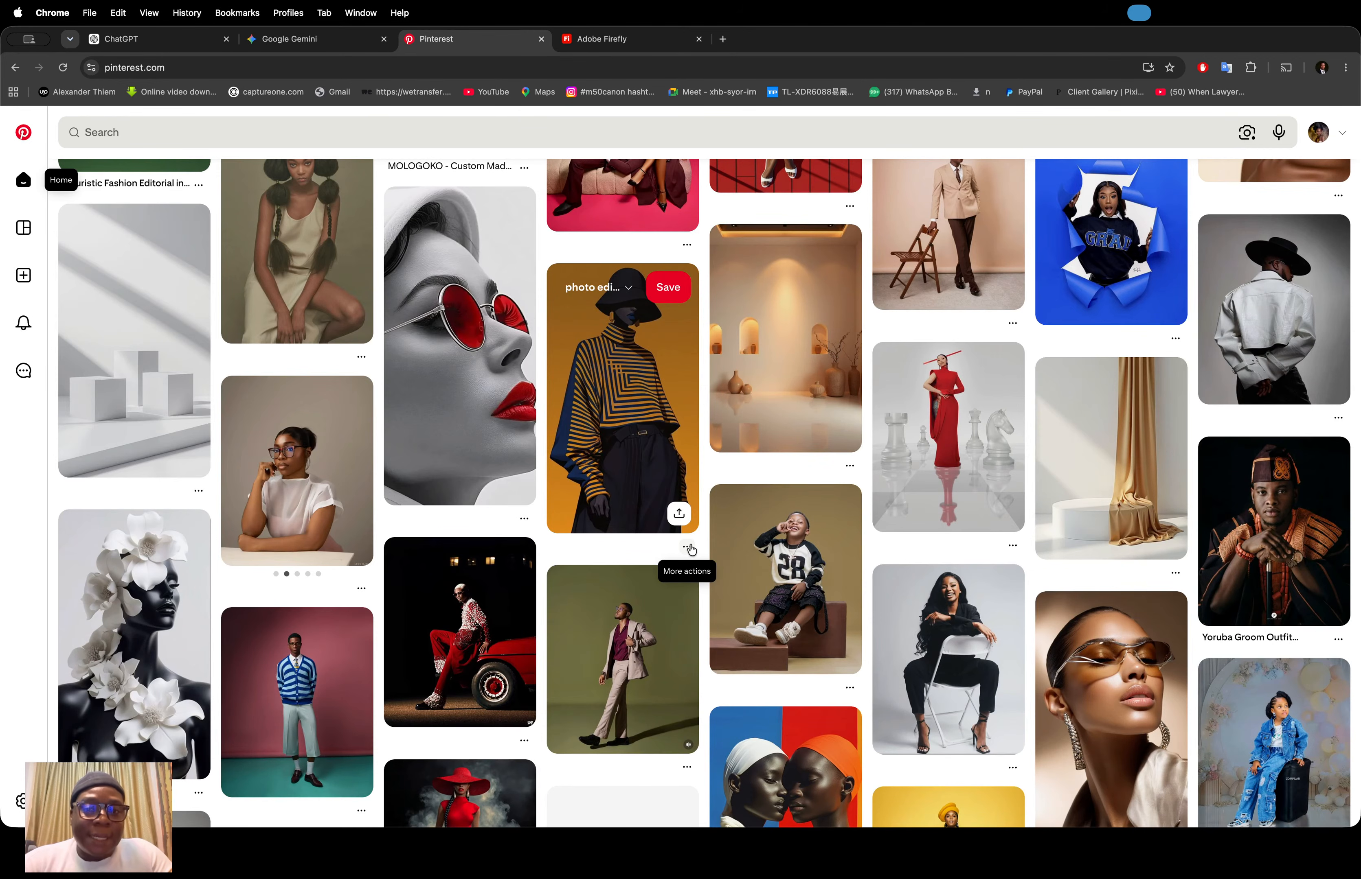
pyautogui.scroll(-15, 899, 602)
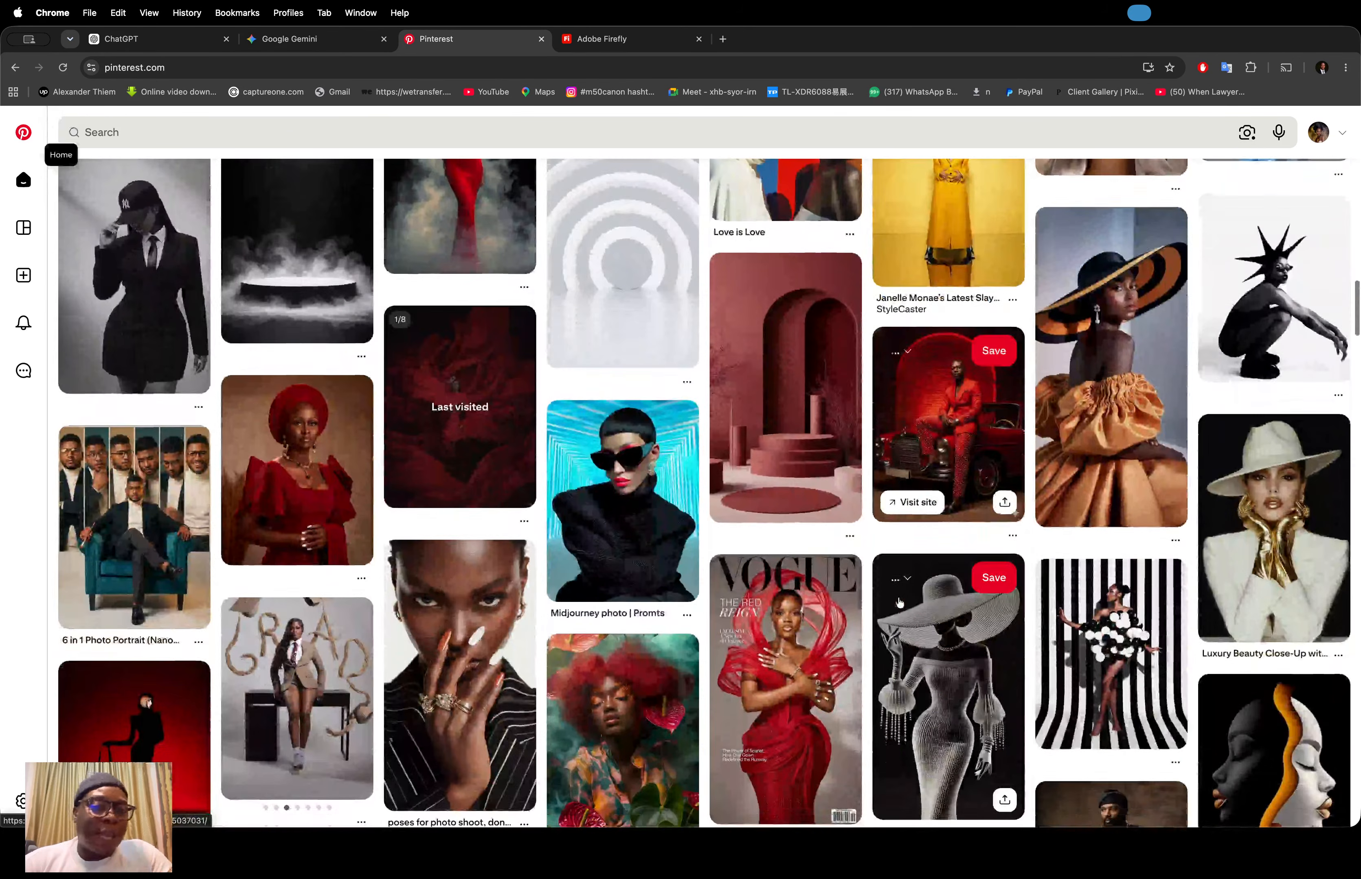
# Step: Search Pinterest for "maternity photo shoot ideas"
pyautogui.click(474, 132)
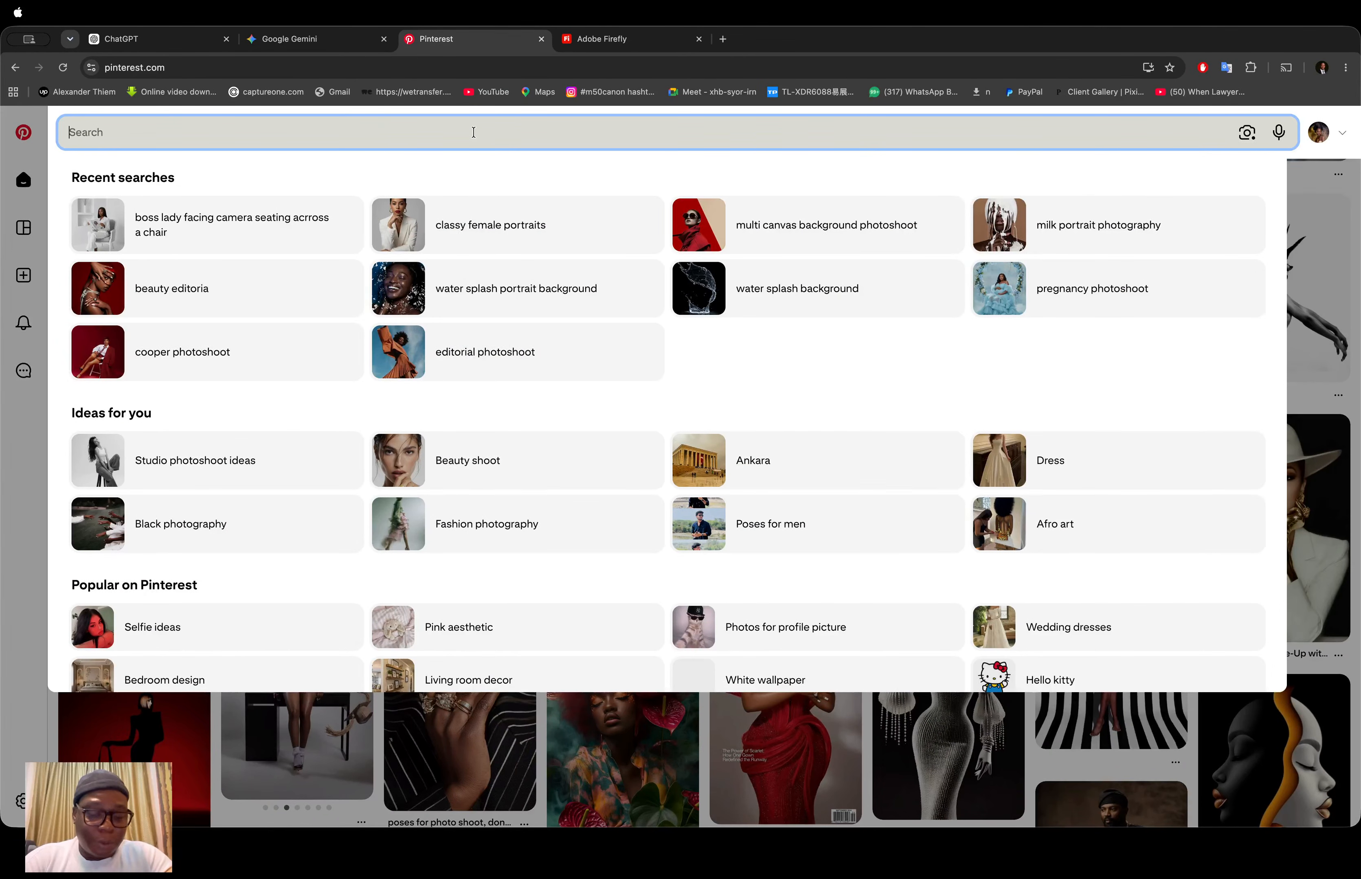
pyautogui.write('pre')
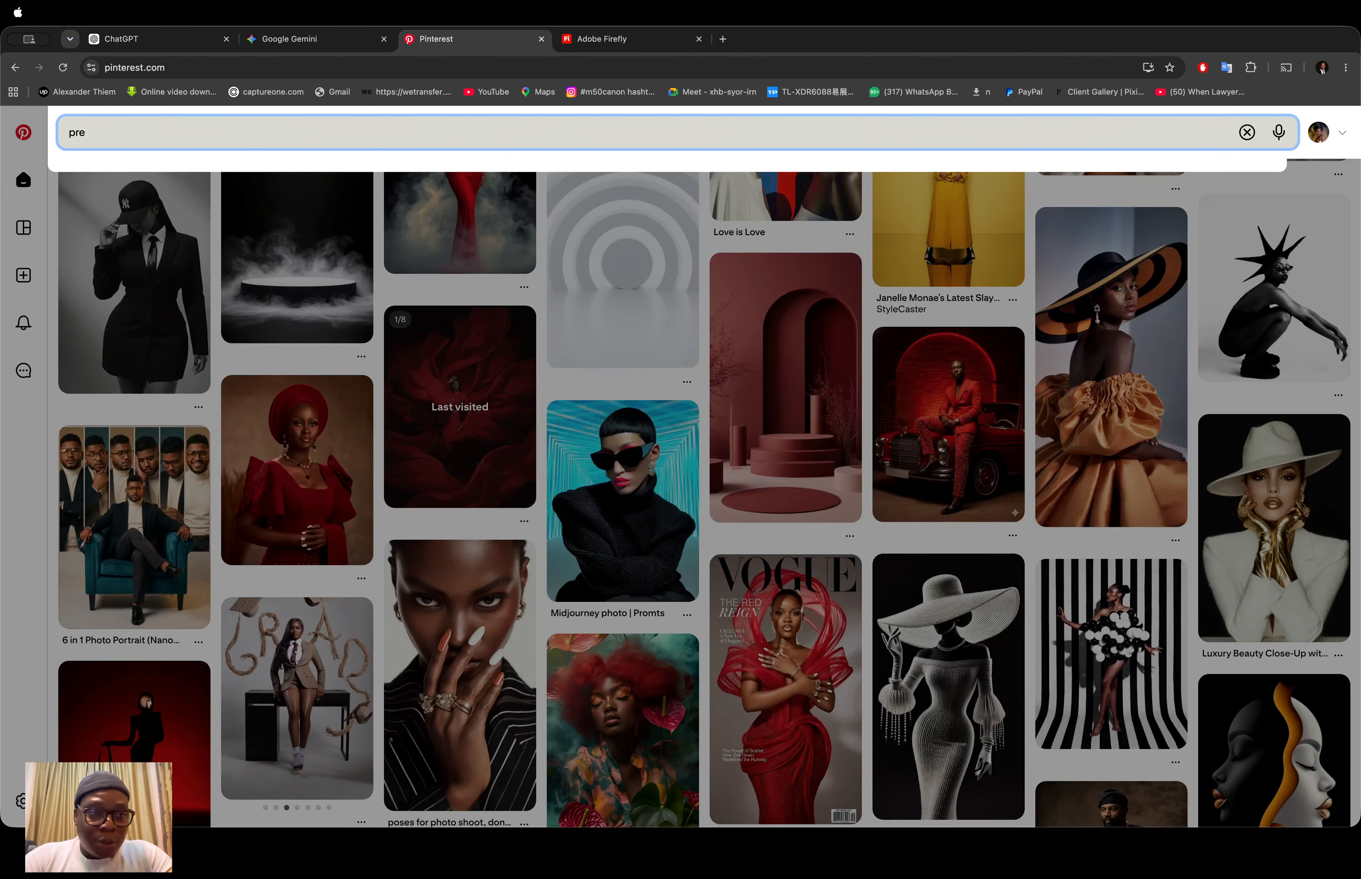
pyautogui.press('BackSpace')
pyautogui.press('BackSpace')
pyautogui.press('BackSpace')
pyautogui.write('ma')
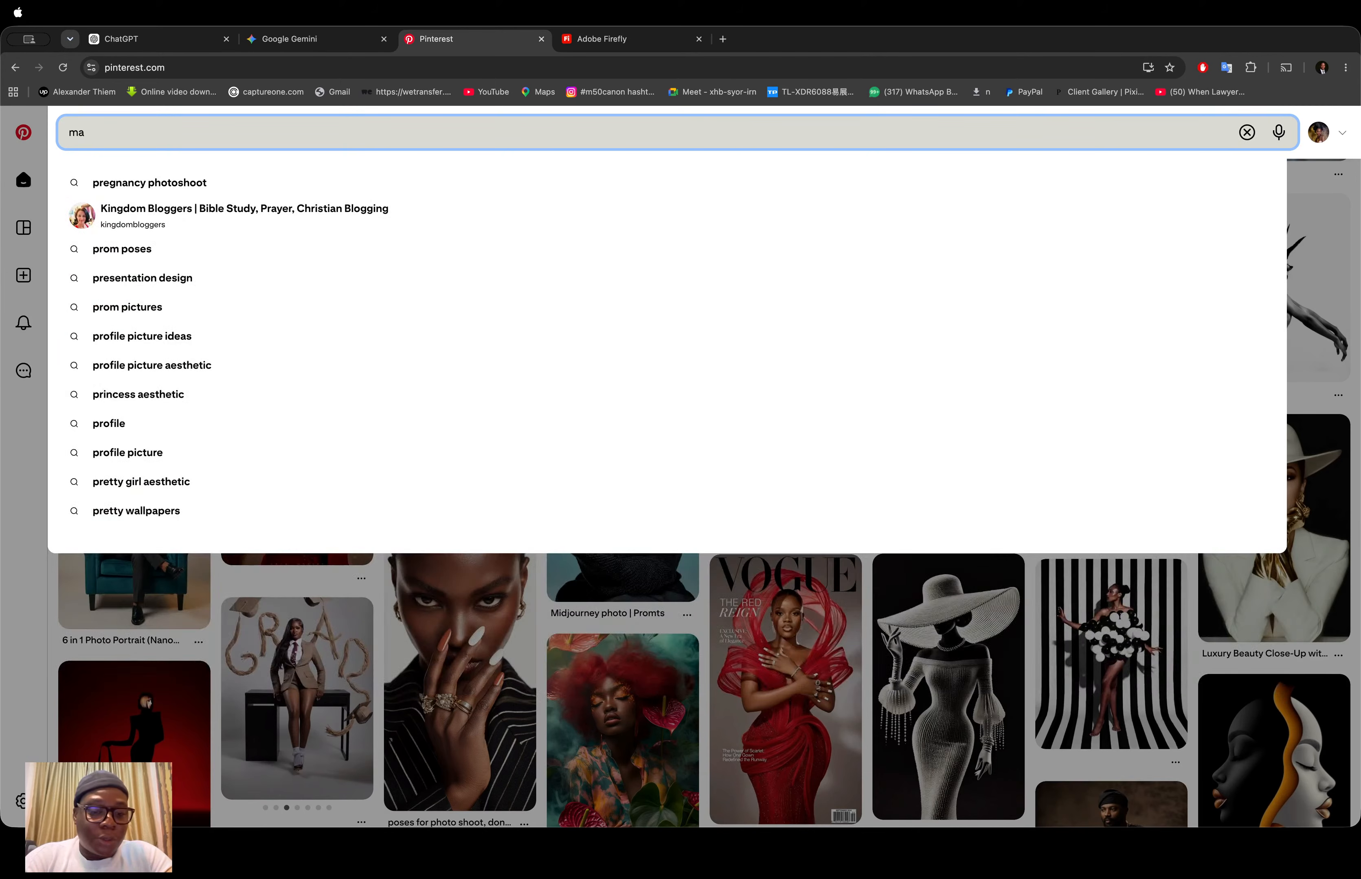
pyautogui.write('ternity')
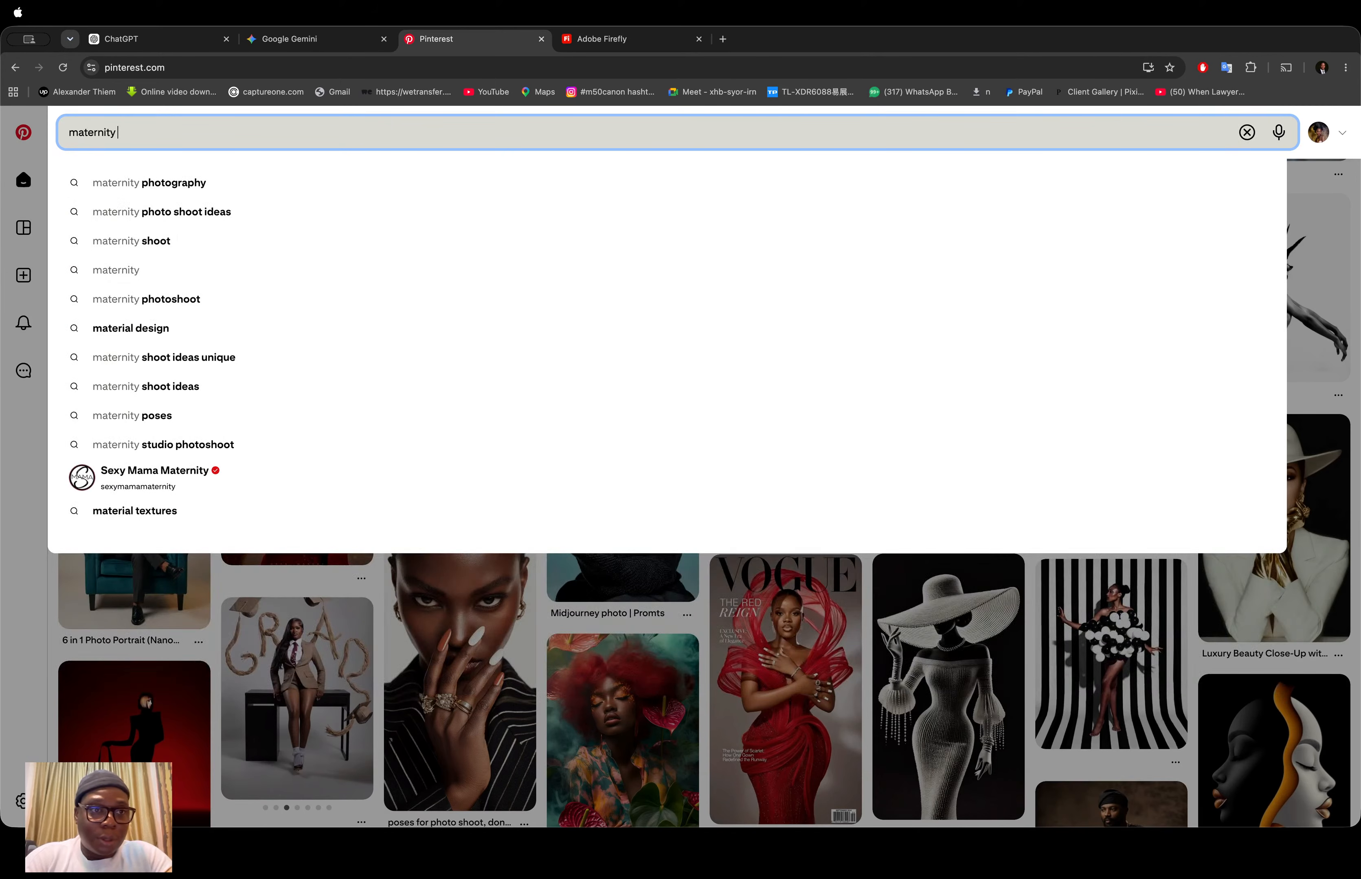
pyautogui.click(217, 185)
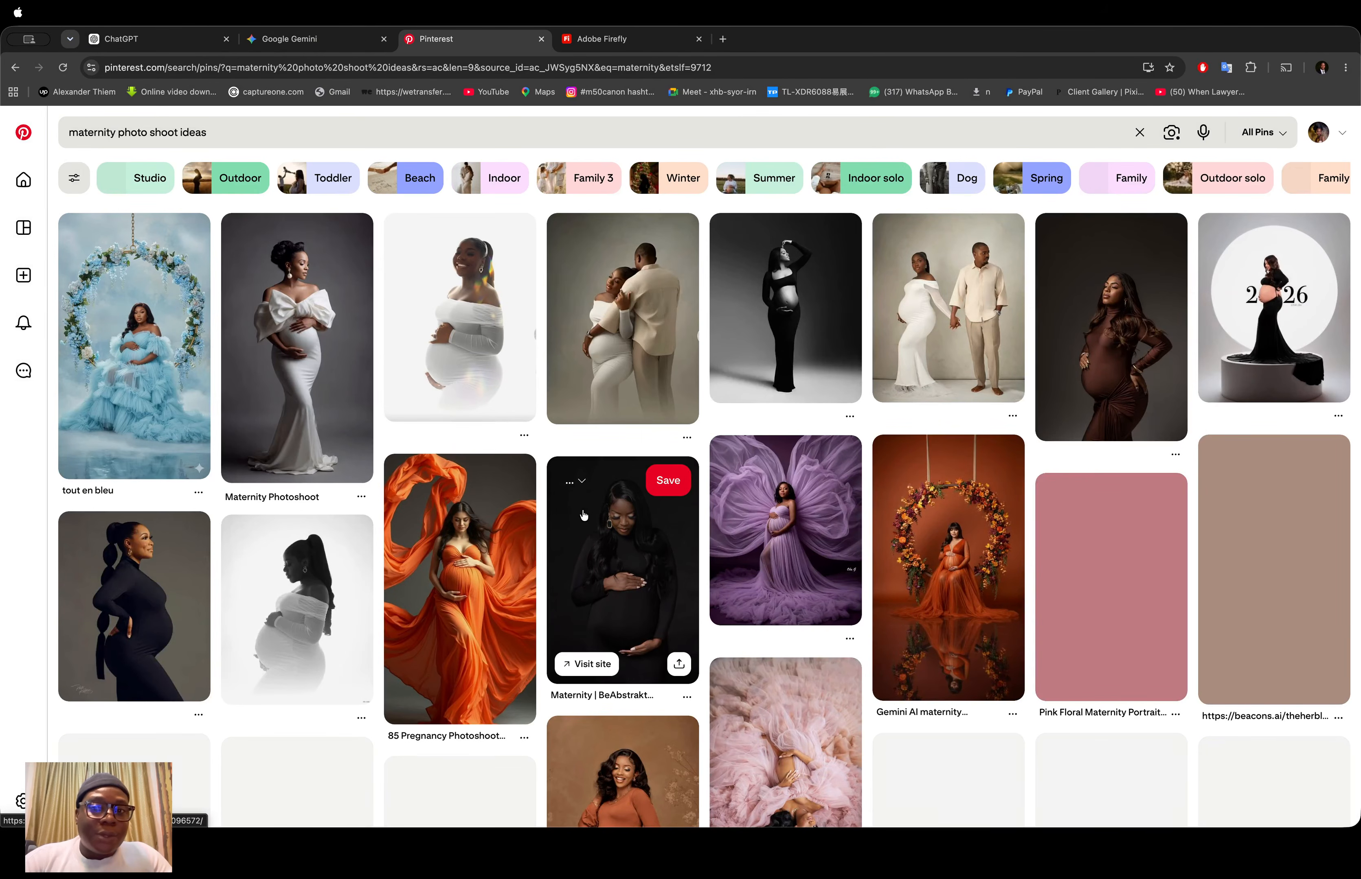
# Step: Browse the maternity photo shoot results for gowns, backdrops and floral set concepts, ending back at the first results
pyautogui.scroll(-3, 584, 515)
pyautogui.scroll(-2, 583, 515)
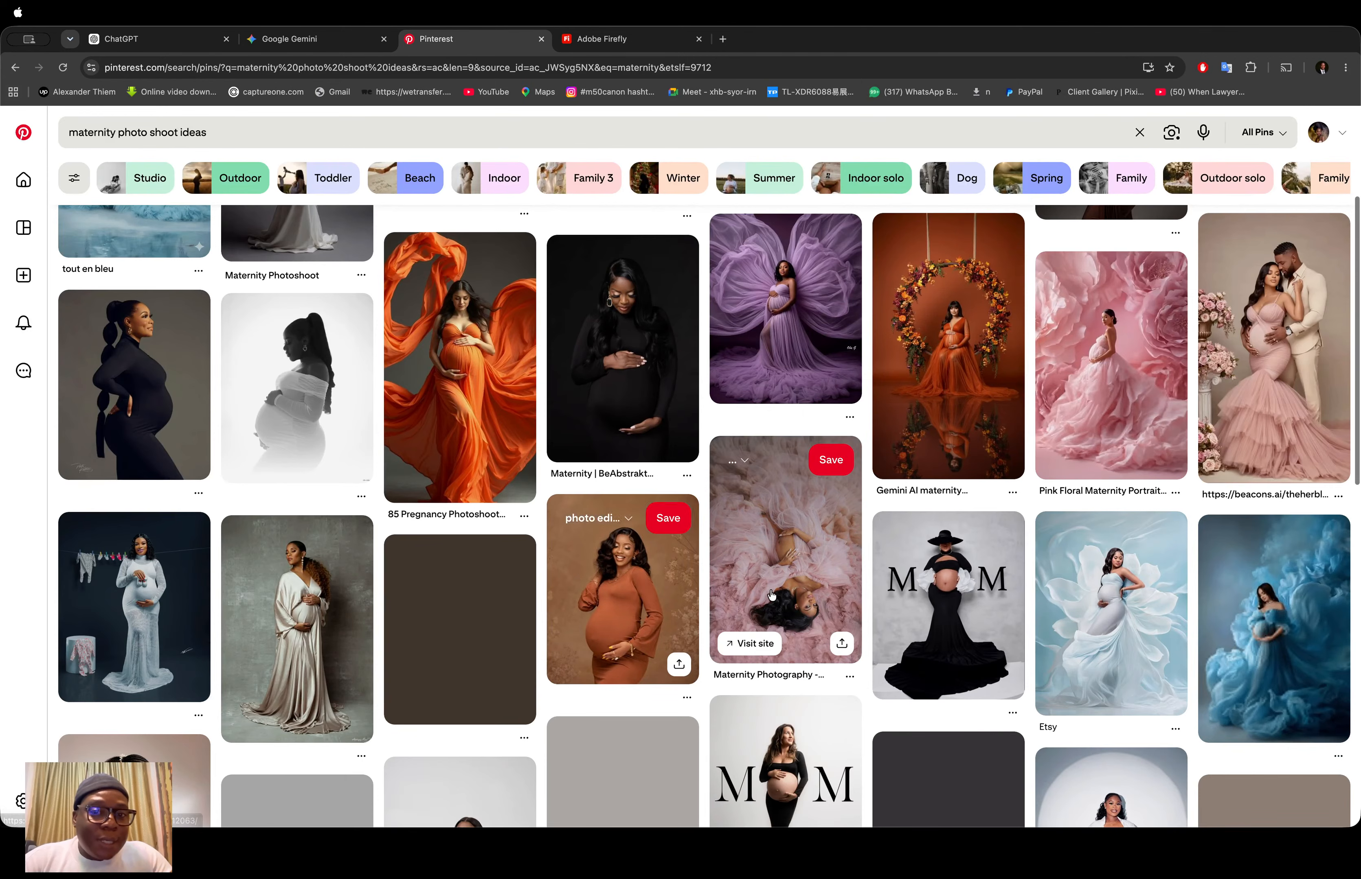
pyautogui.scroll(-4, 771, 572)
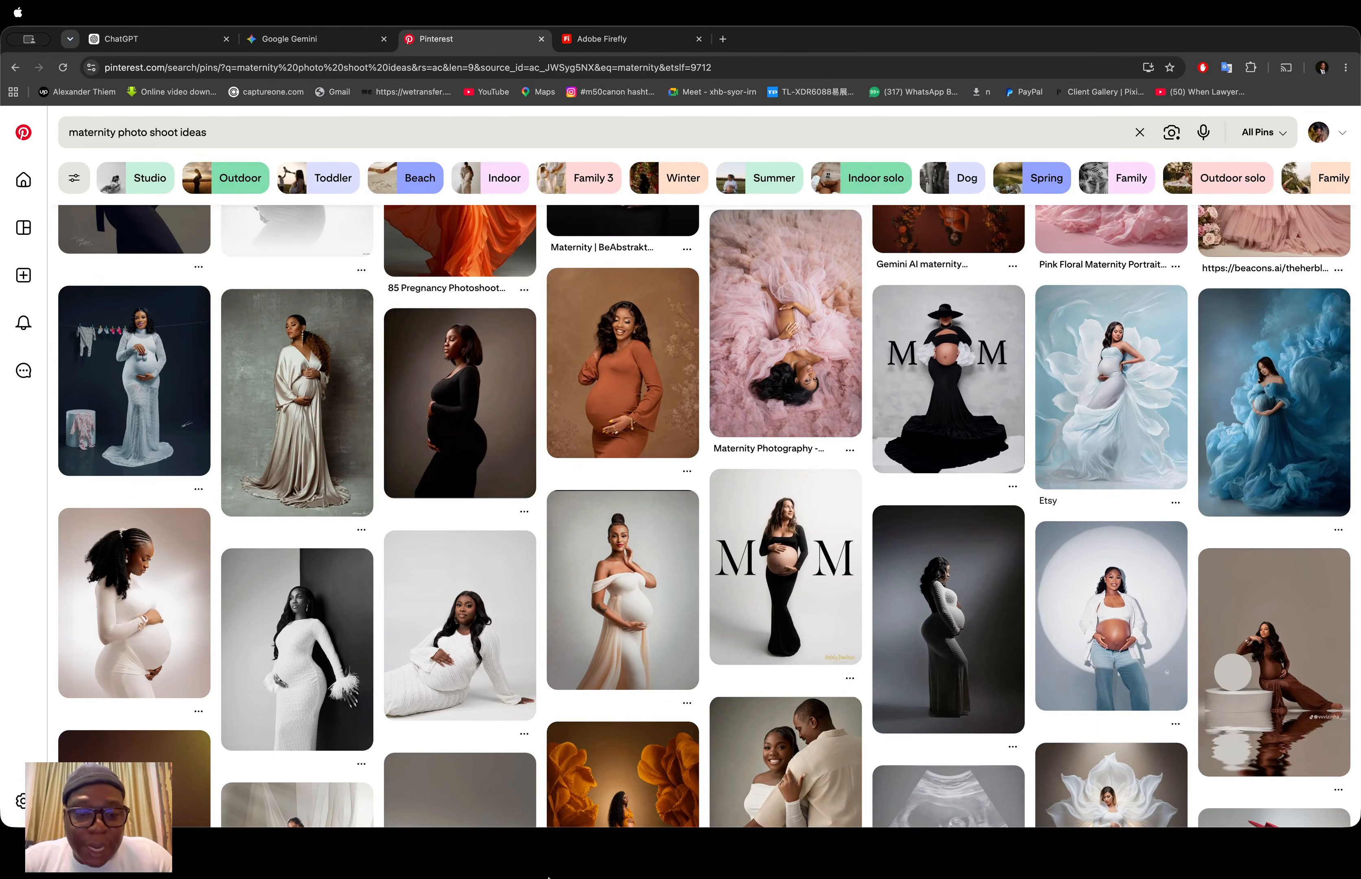
pyautogui.click(857, 858)
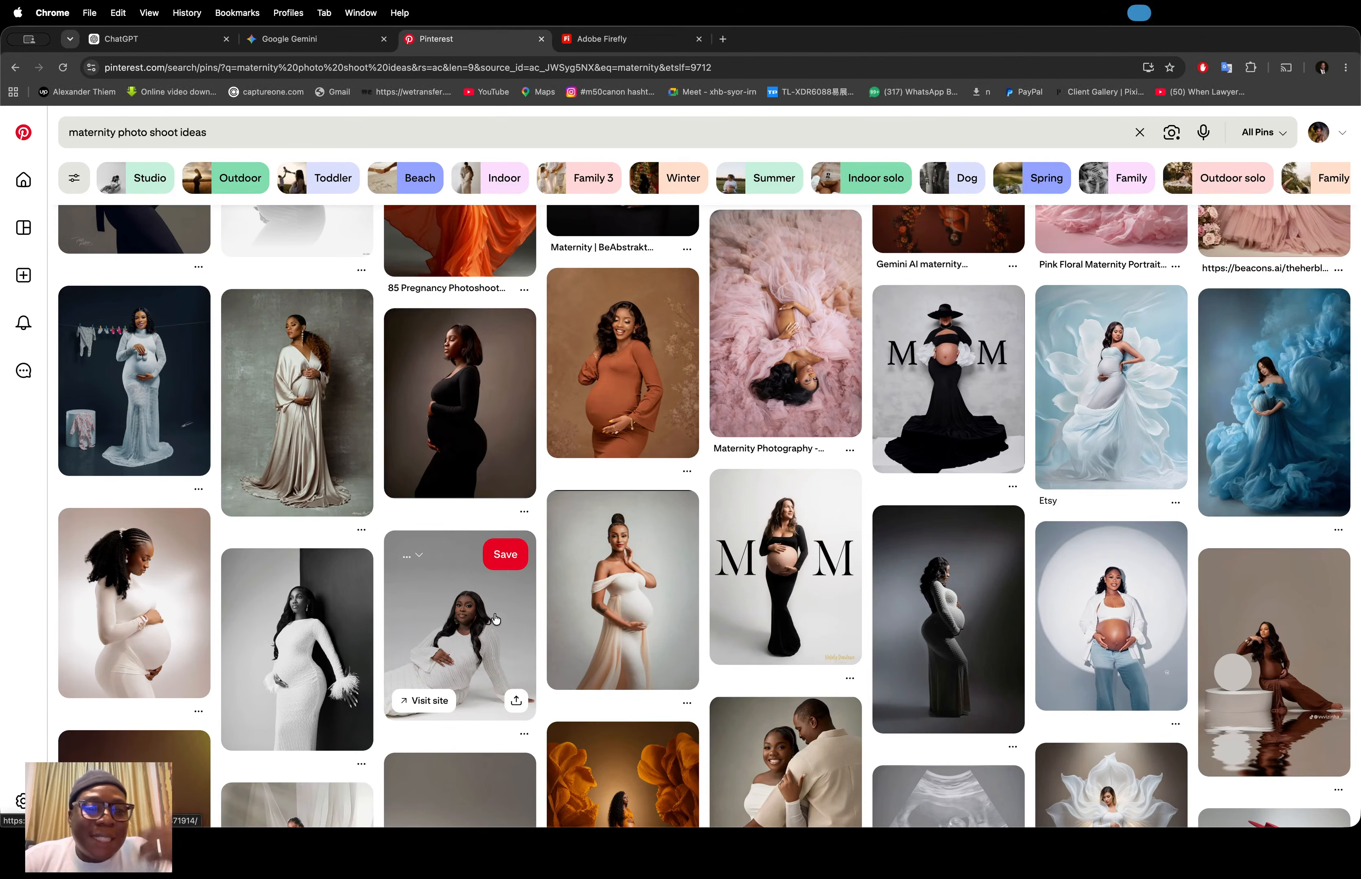
pyautogui.scroll(-8, 489, 621)
pyautogui.scroll(-3, 495, 619)
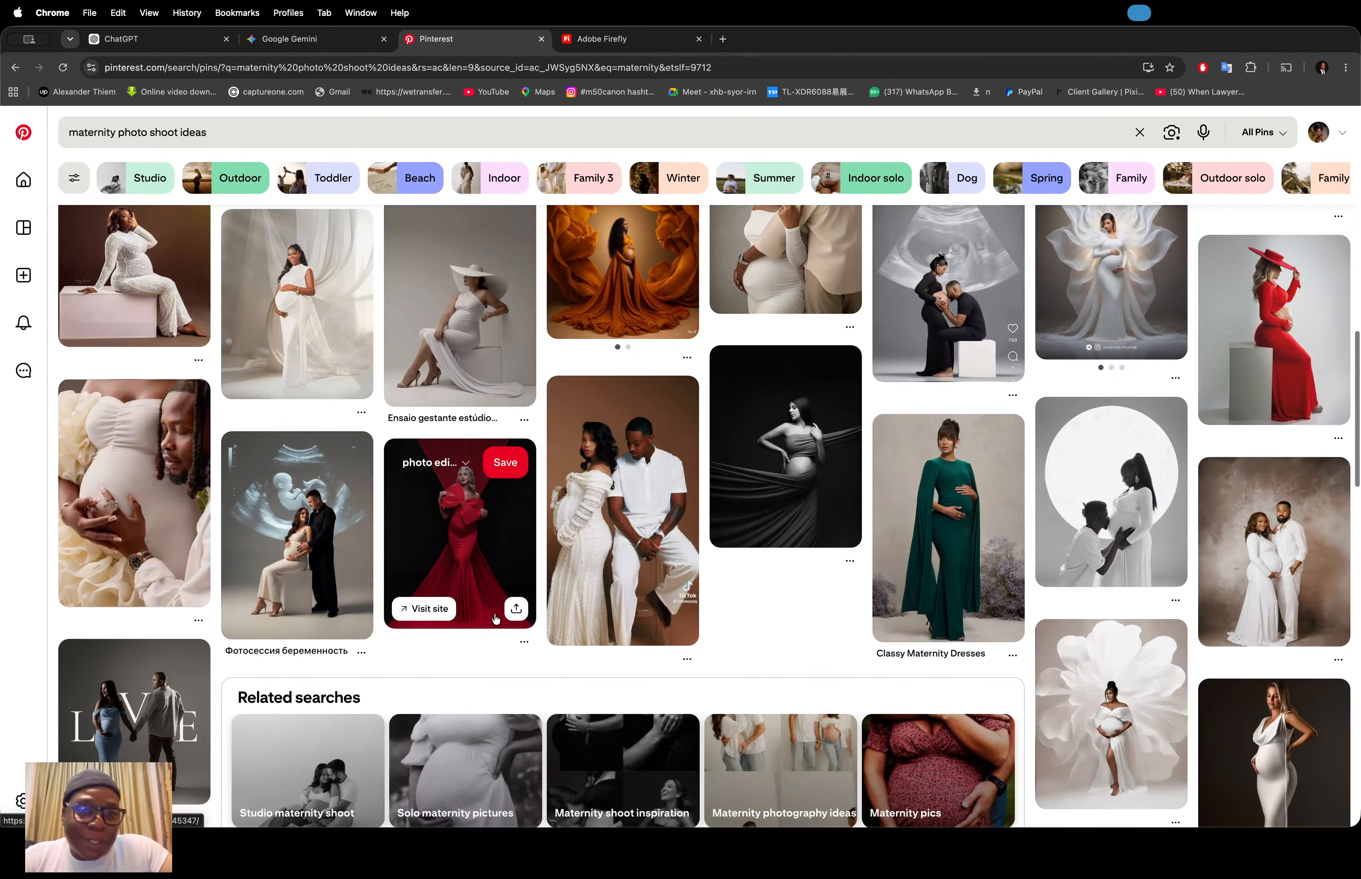
pyautogui.scroll(-12, 715, 390)
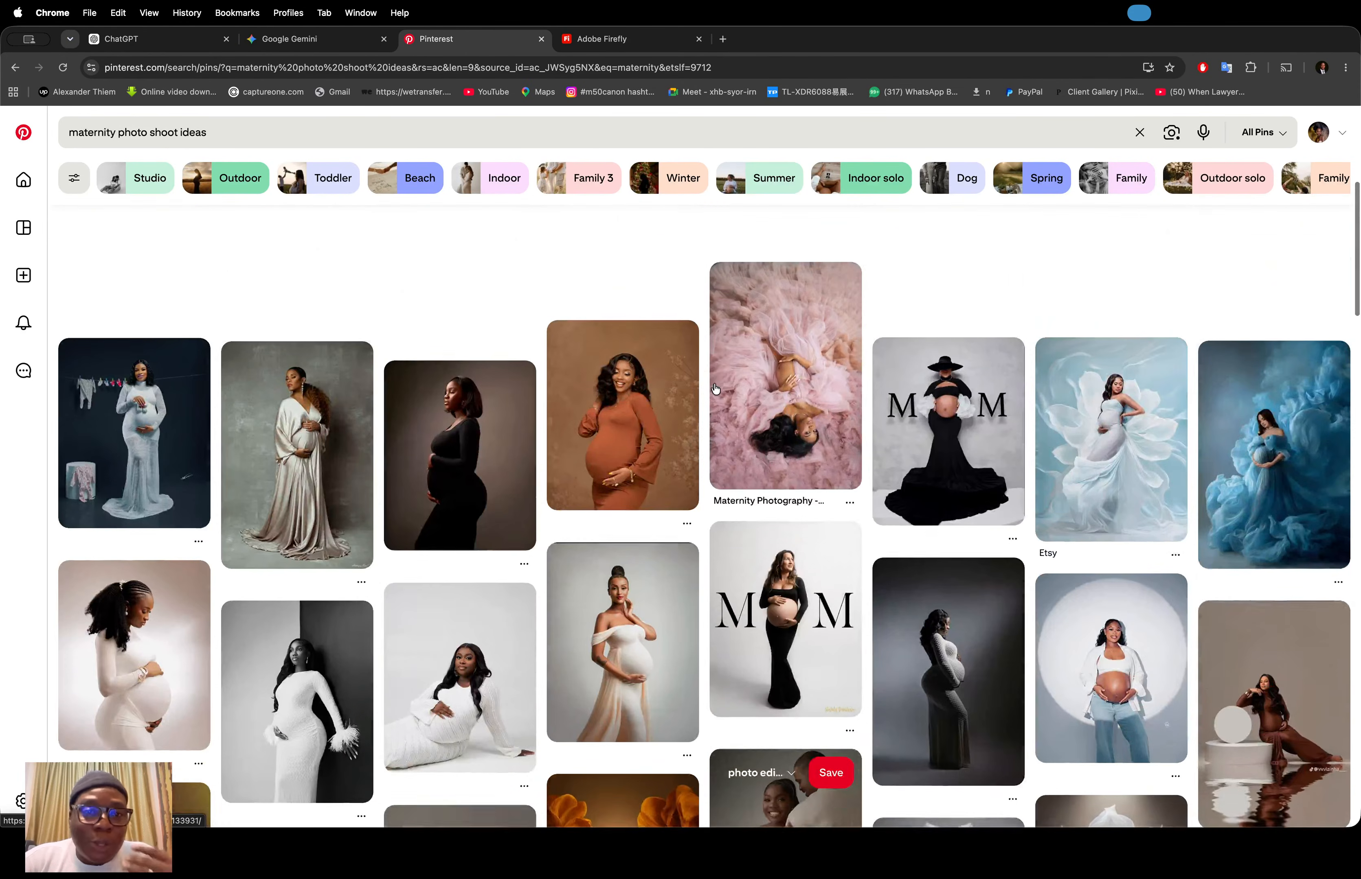
pyautogui.scroll(5, 714, 389)
pyautogui.scroll(3, 715, 389)
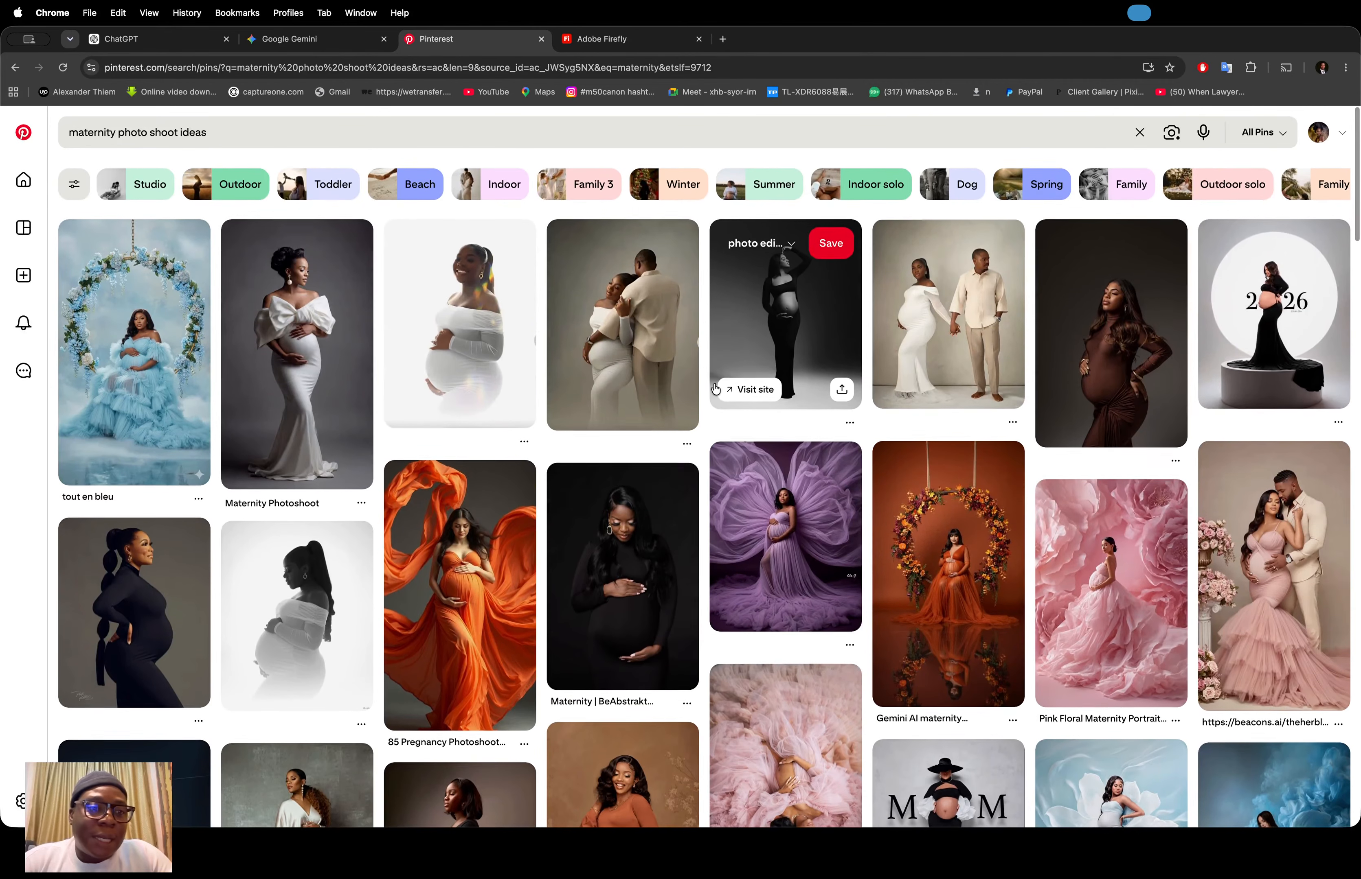
# Step: Open the "tout en bleu" maternity pin with the blue flower ring and view the related pink flower ring pin
pyautogui.click(157, 334)
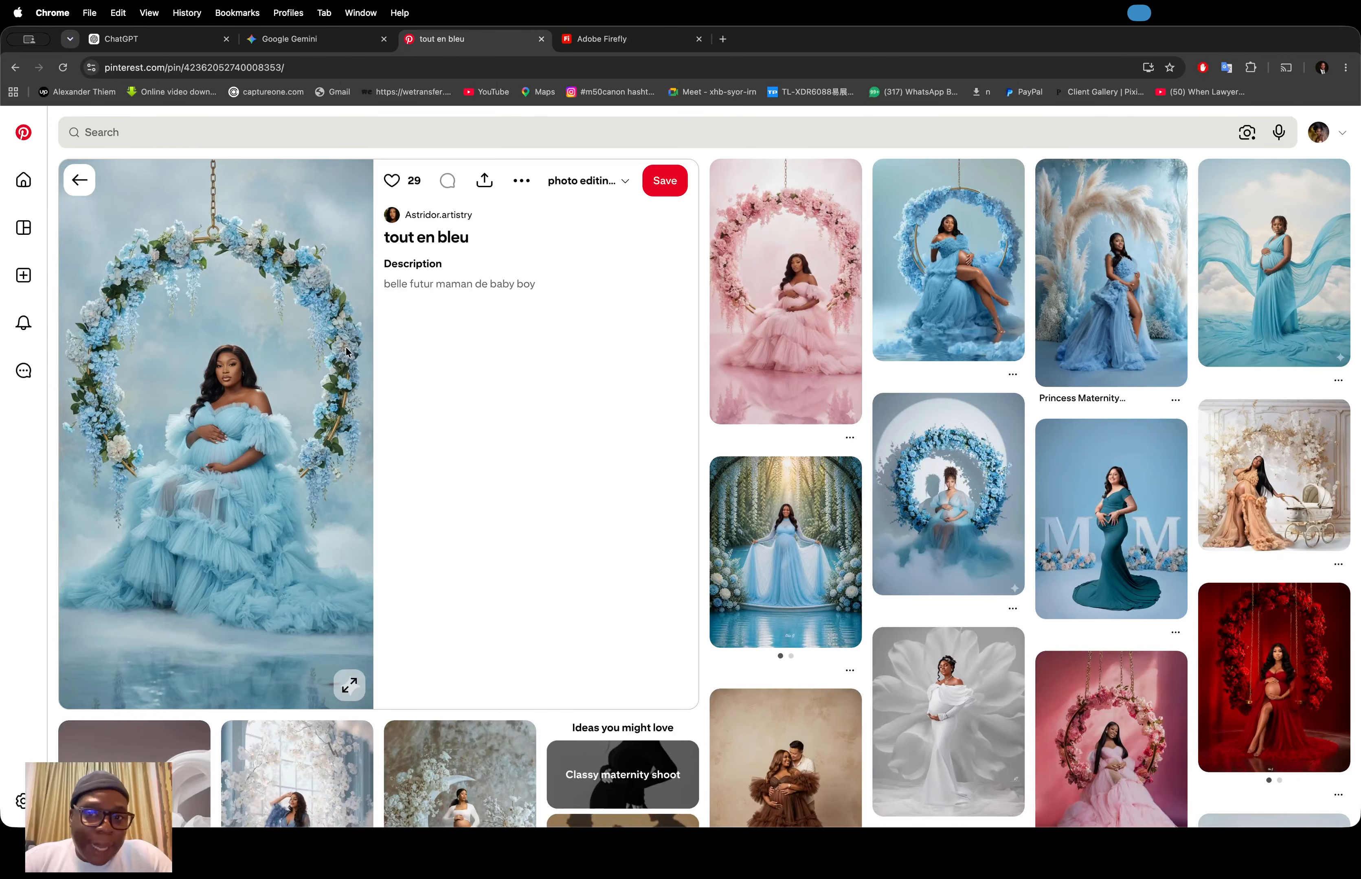
pyautogui.click(779, 339)
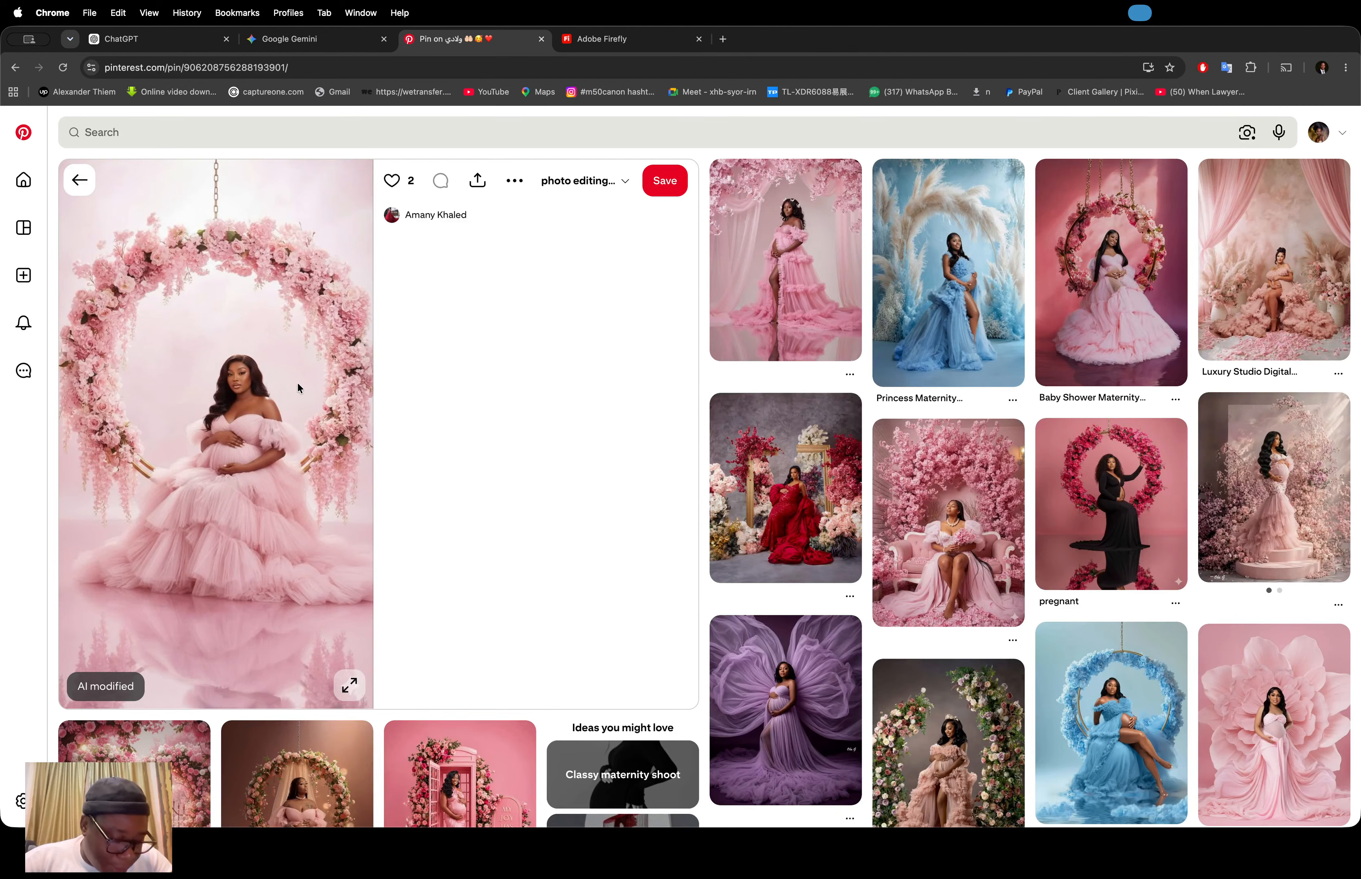
pyautogui.click(632, 861)
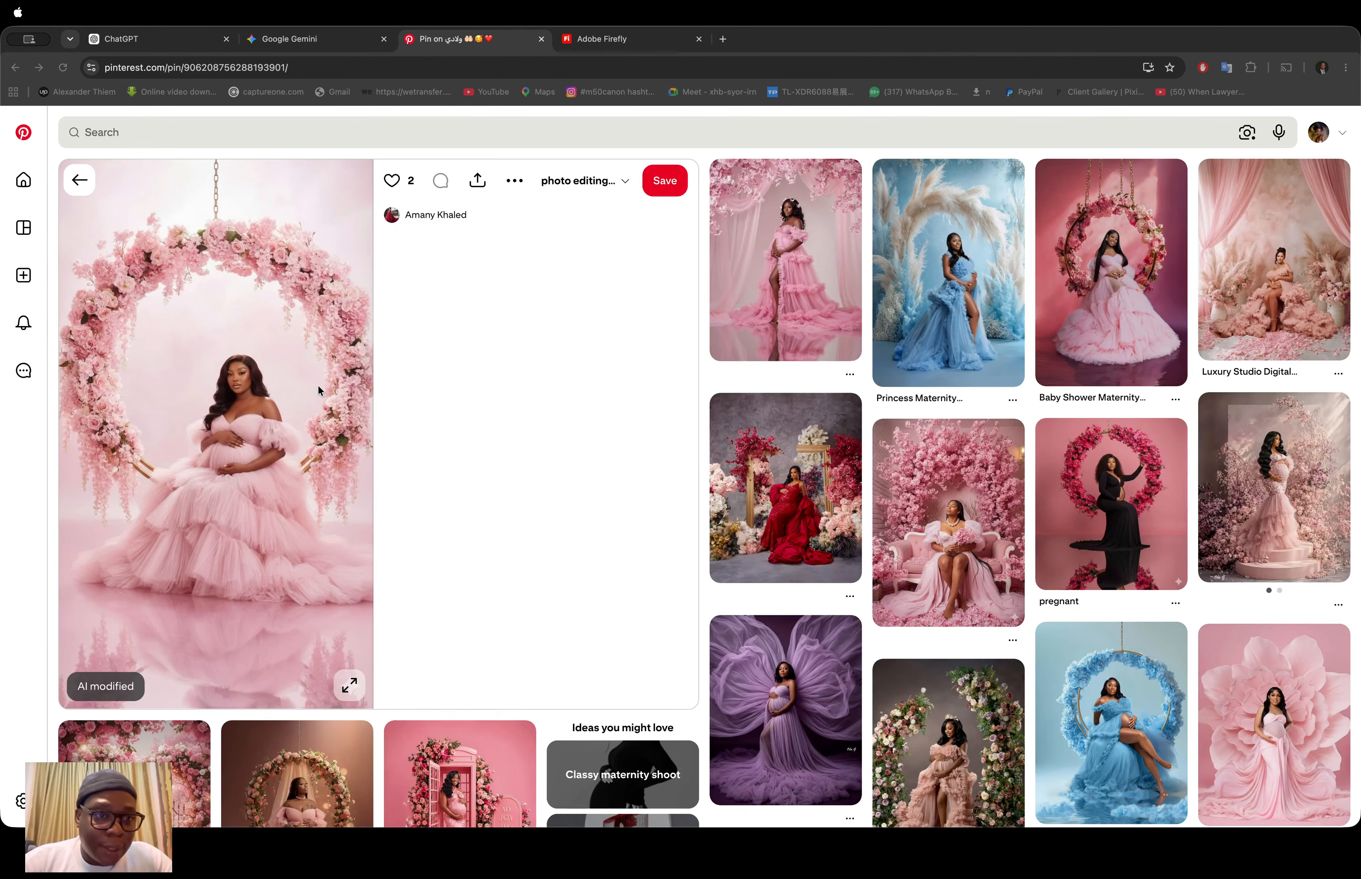
pyautogui.click(584, 345)
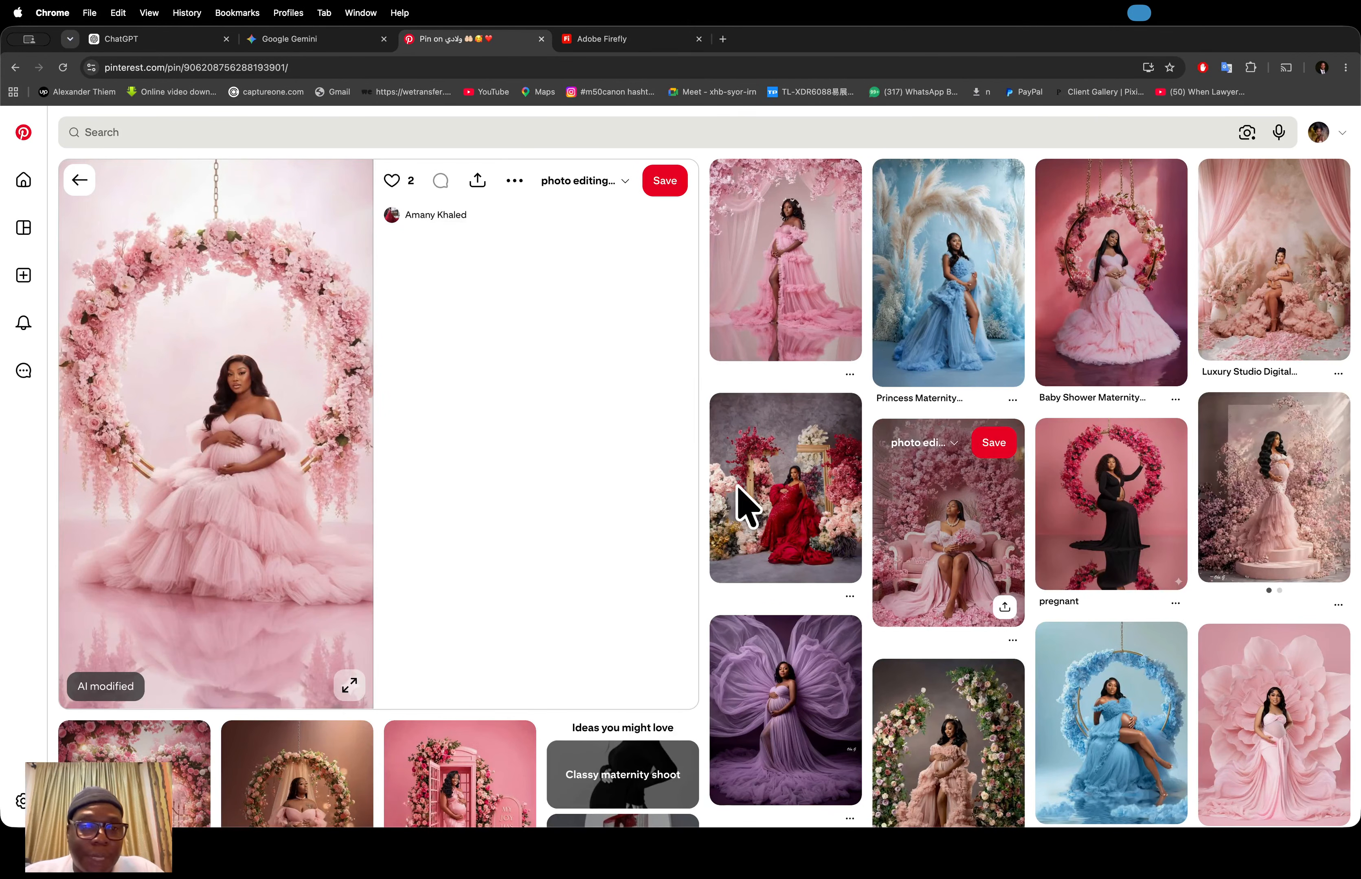
# Step: Return to the "tout en bleu" pin and download its image
pyautogui.click(80, 181)
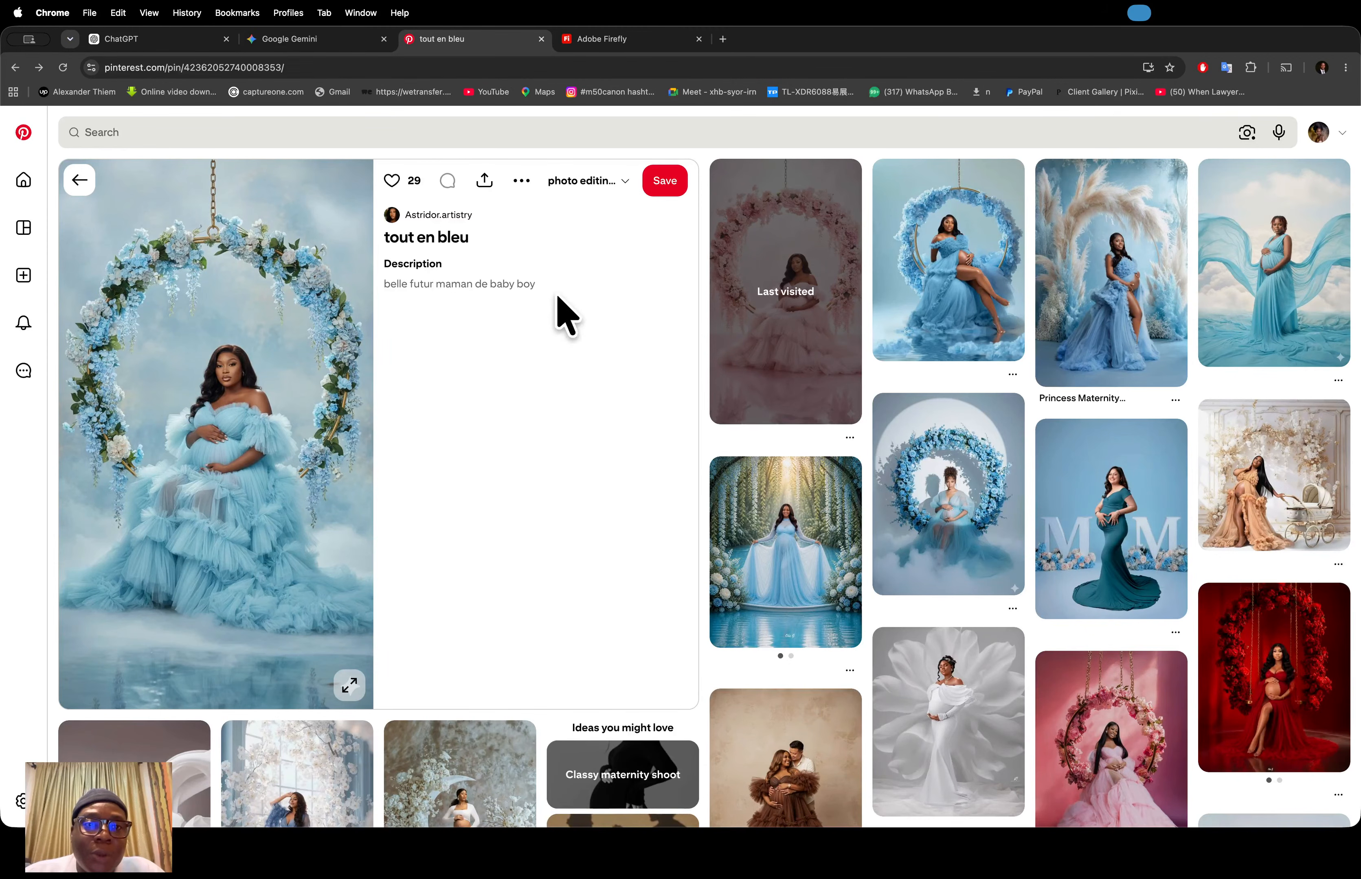
pyautogui.click(522, 181)
pyautogui.click(518, 223)
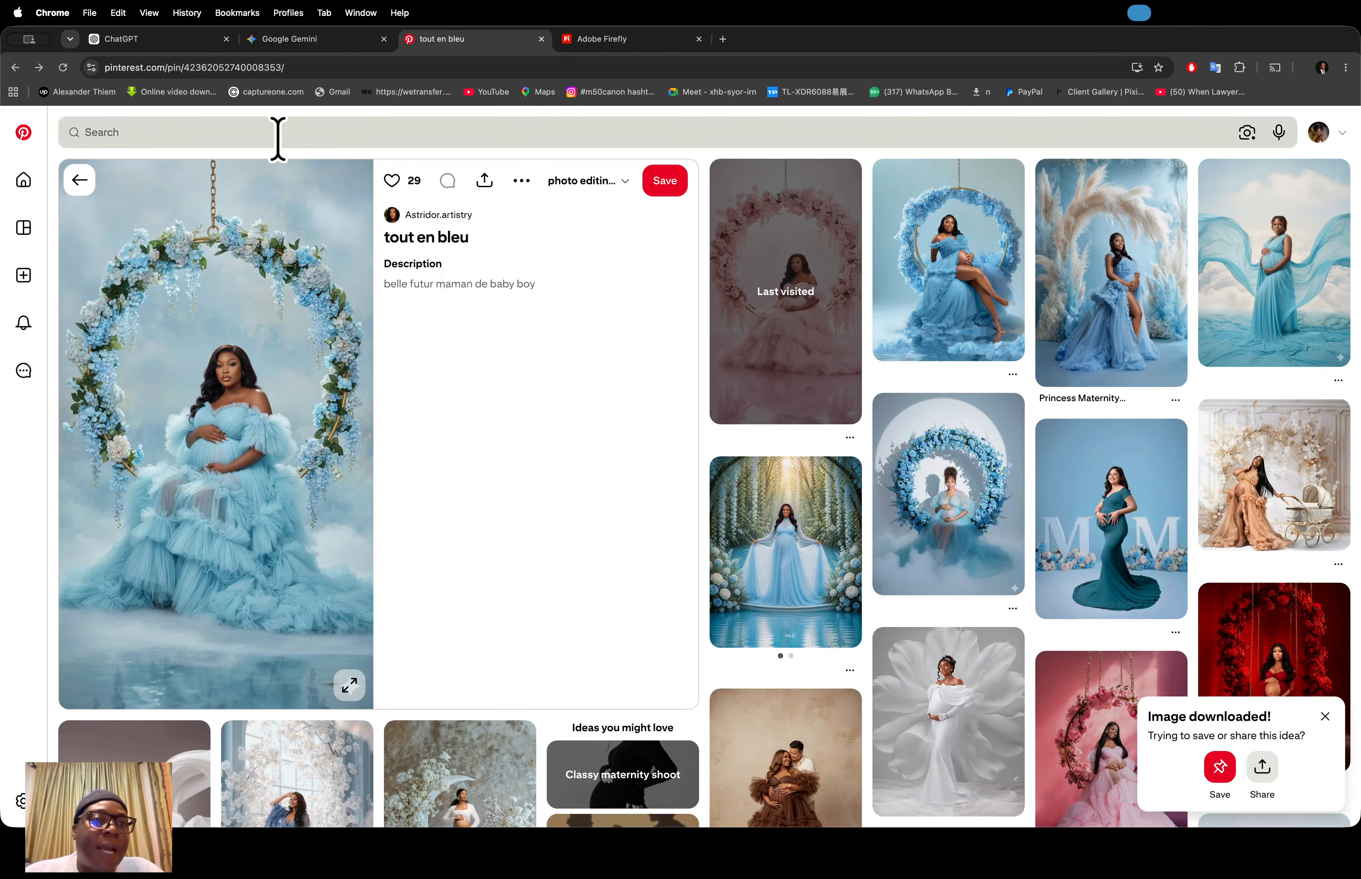
# Step: Switch to ChatGPT and attach the downloaded blue flower ring maternity image to a new message
pyautogui.click(170, 46)
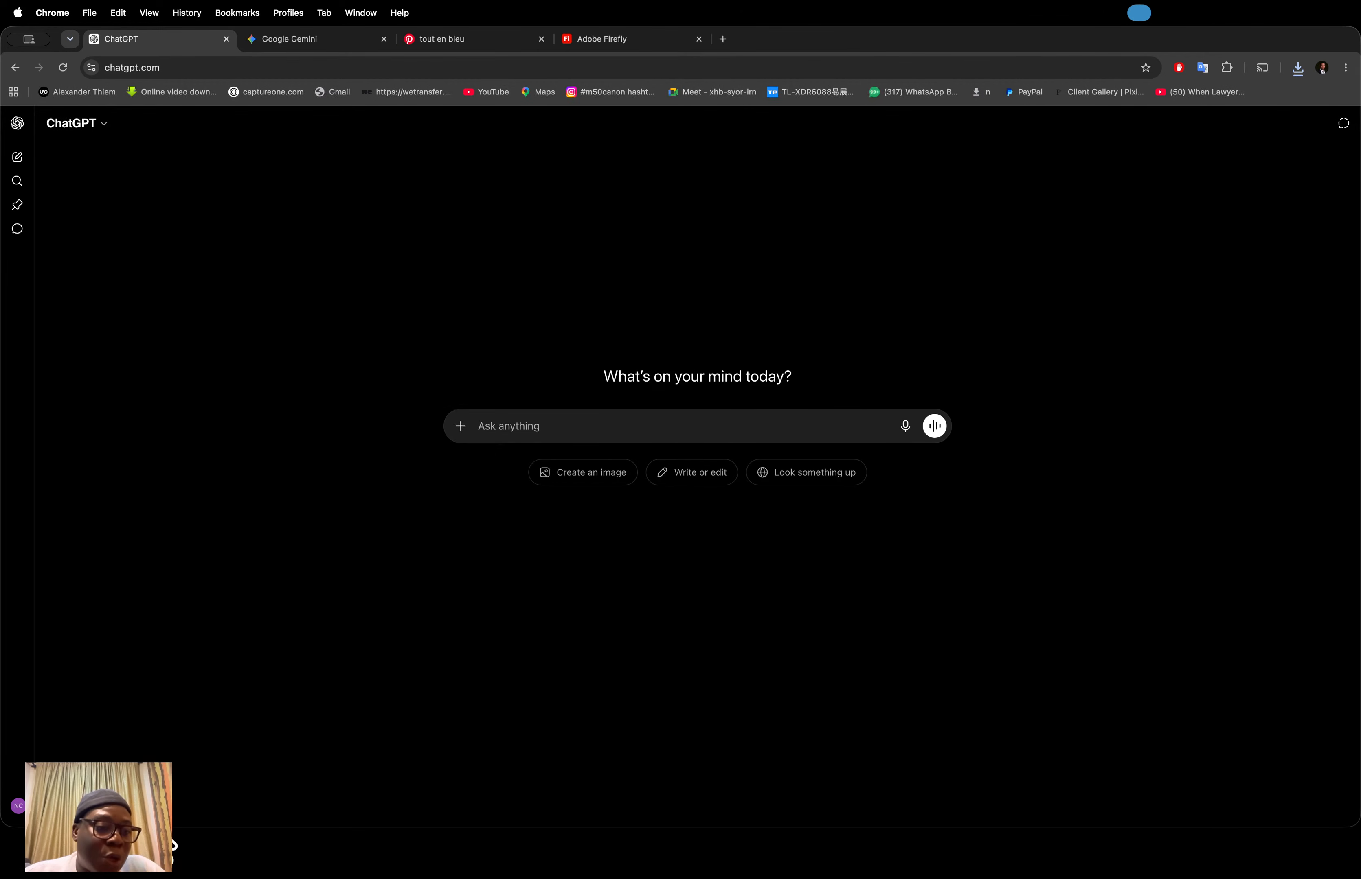
pyautogui.click(143, 863)
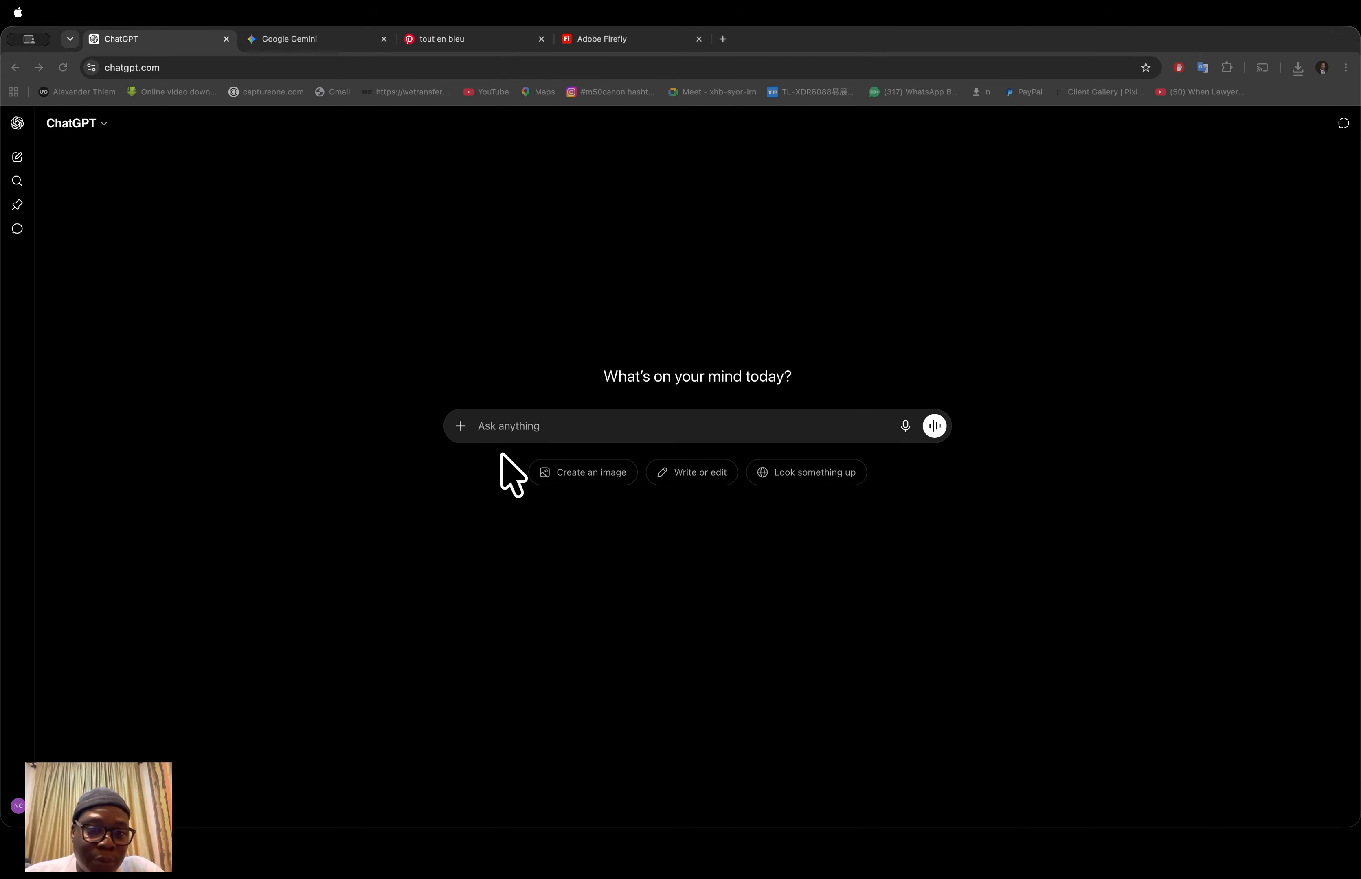
pyautogui.moveTo(502, 454); pyautogui.dragTo(874, 393)
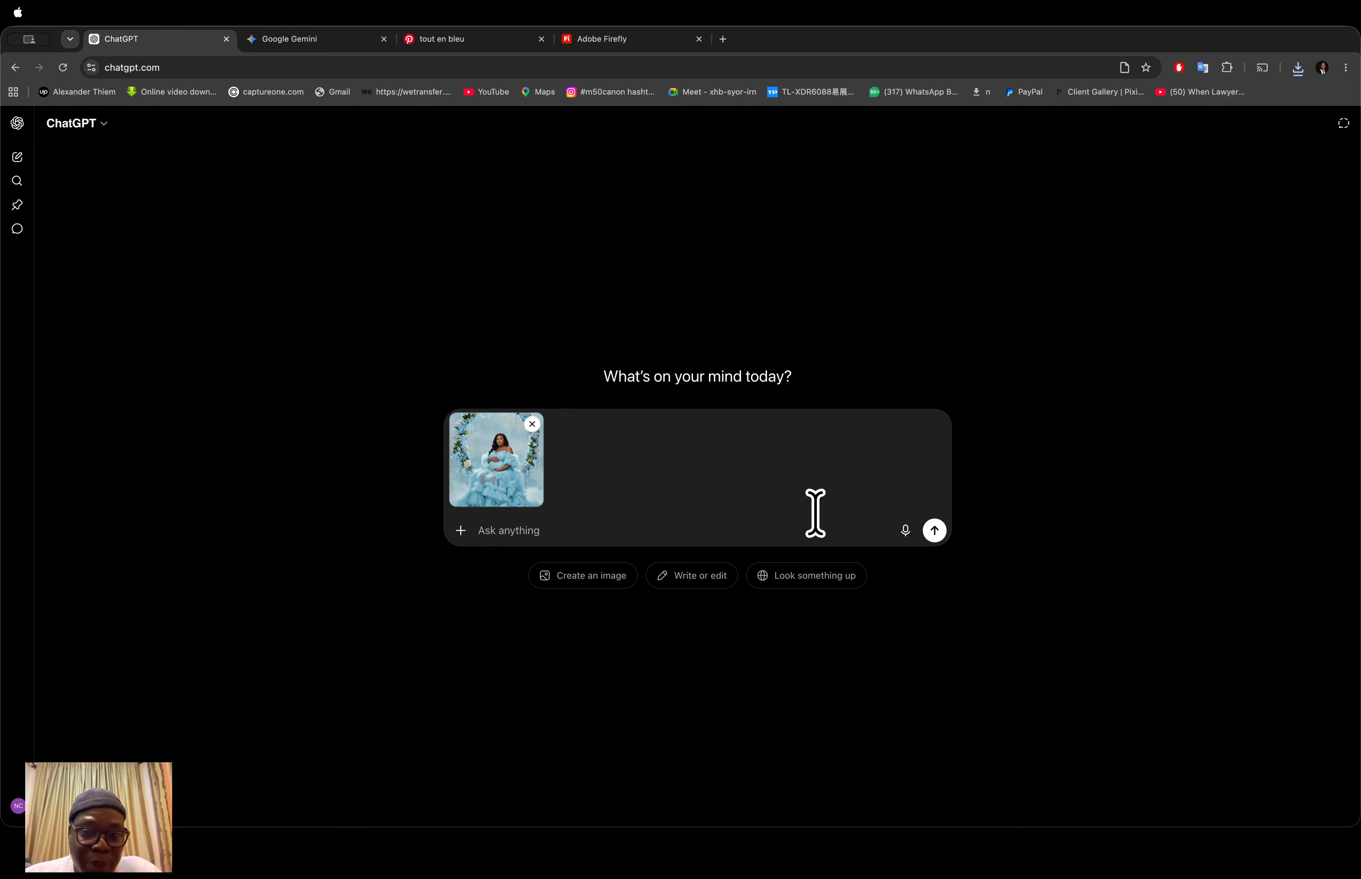
# Step: Dictate and send a request asking ChatGPT for a prompt to generate the ring of flowers around the subject
pyautogui.click(905, 531)
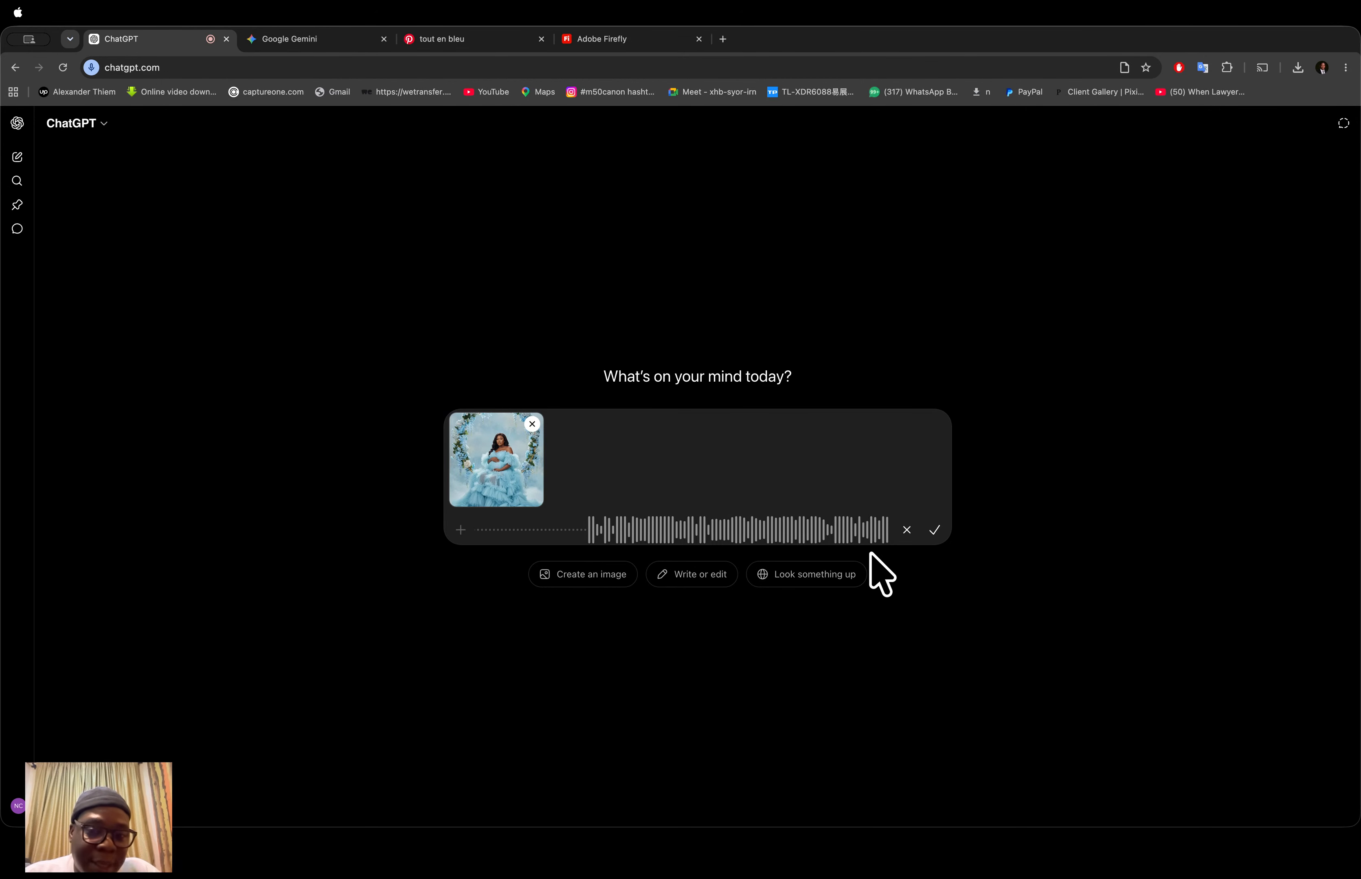
pyautogui.click(934, 531)
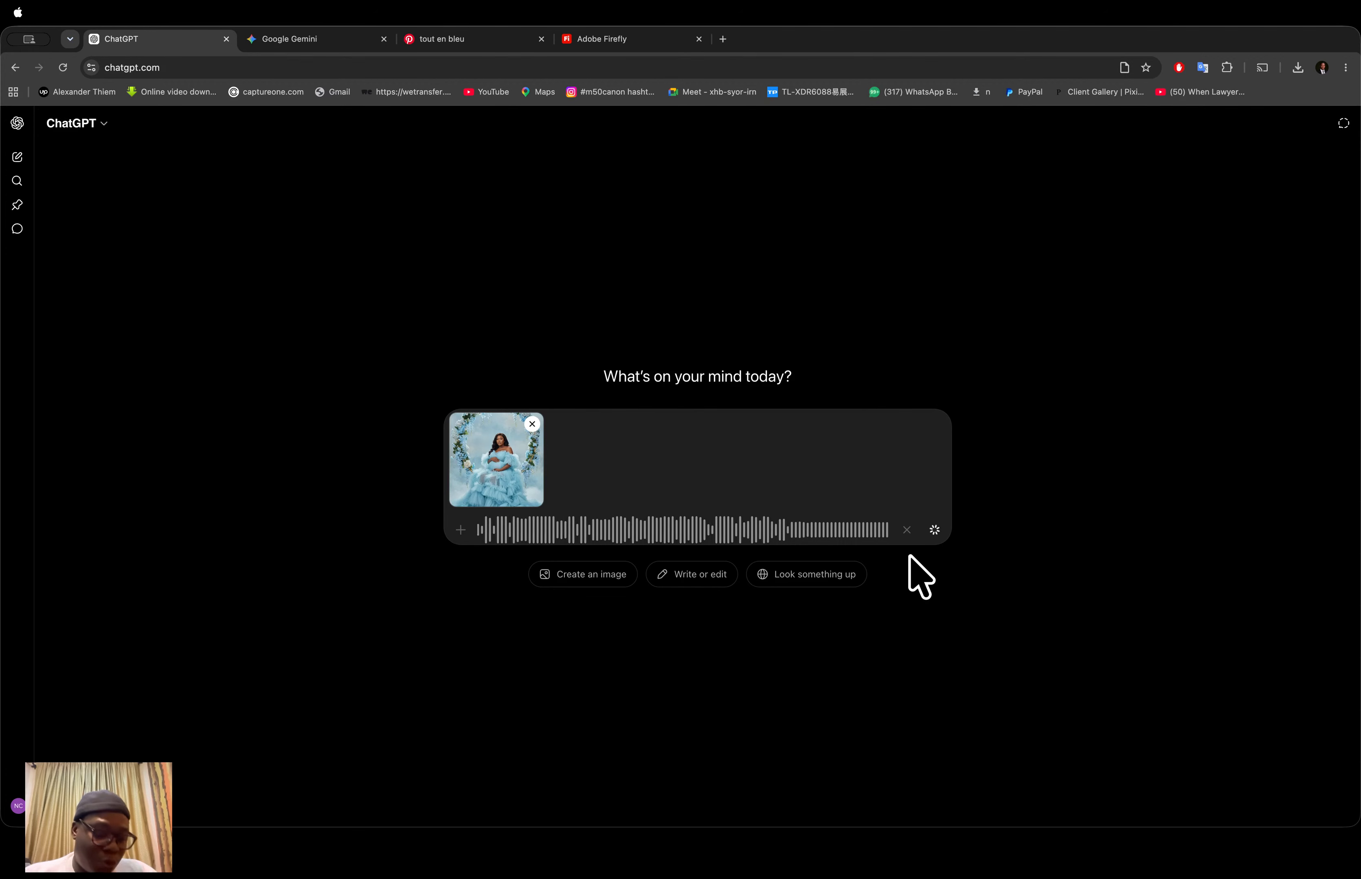
pyautogui.click(934, 581)
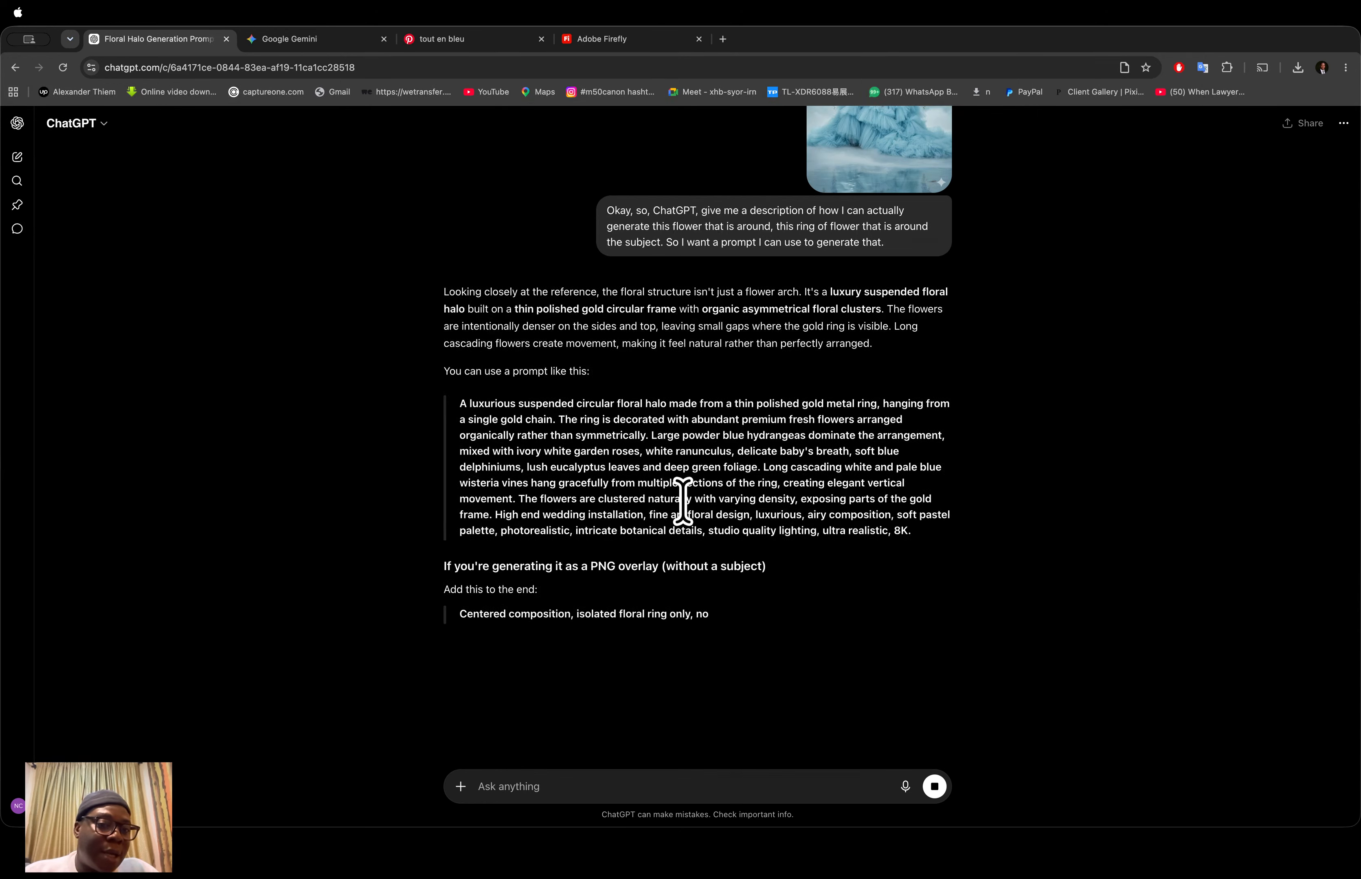
# Step: Select the whole suggested floral halo prompt, from "A luxurious suspended circular floral halo" through "ultra realistic, 8K."
pyautogui.tripleClick(464, 402)
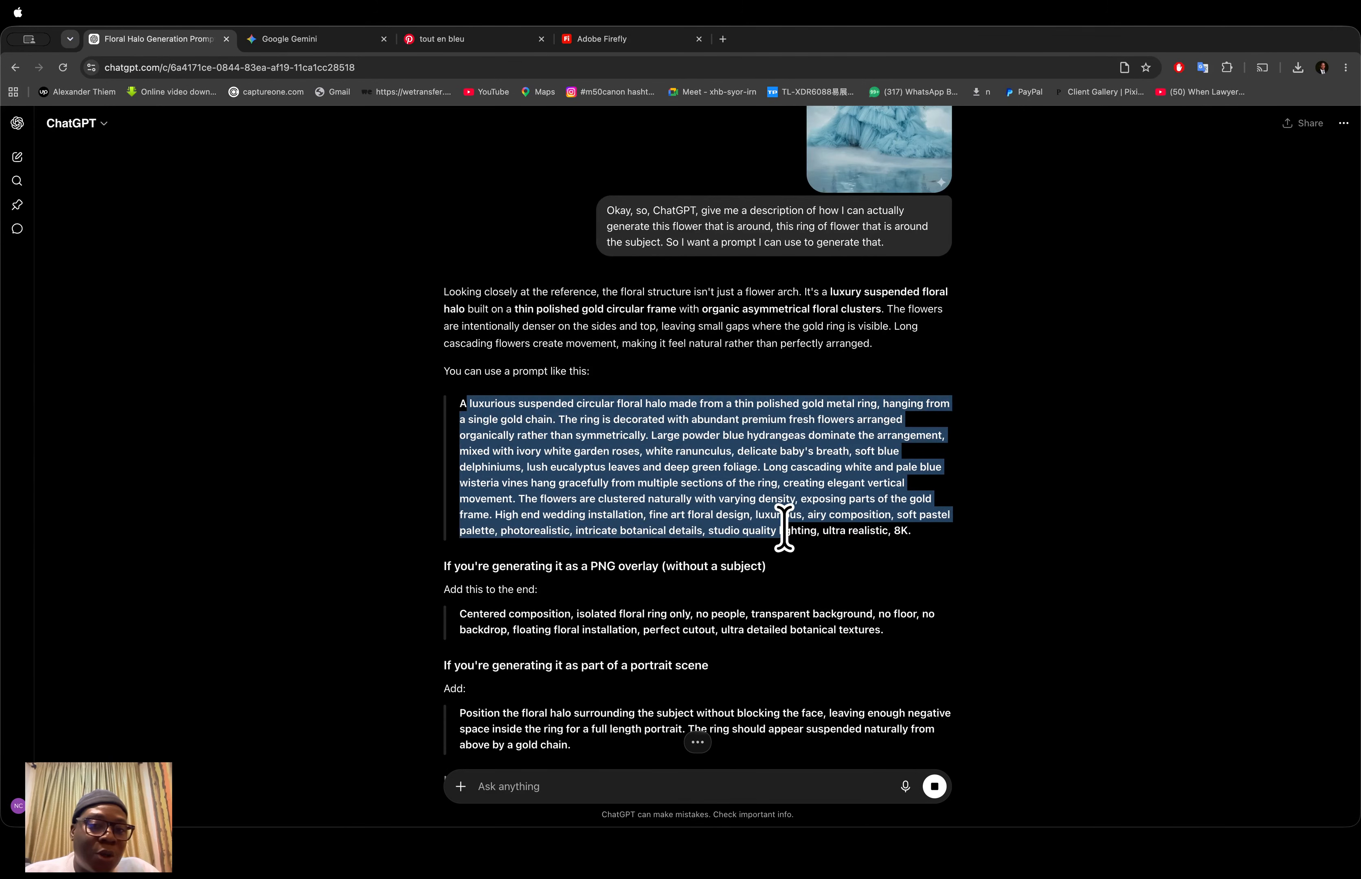
pyautogui.click(912, 565)
pyautogui.moveTo(910, 535); pyautogui.dragTo(419, 425)
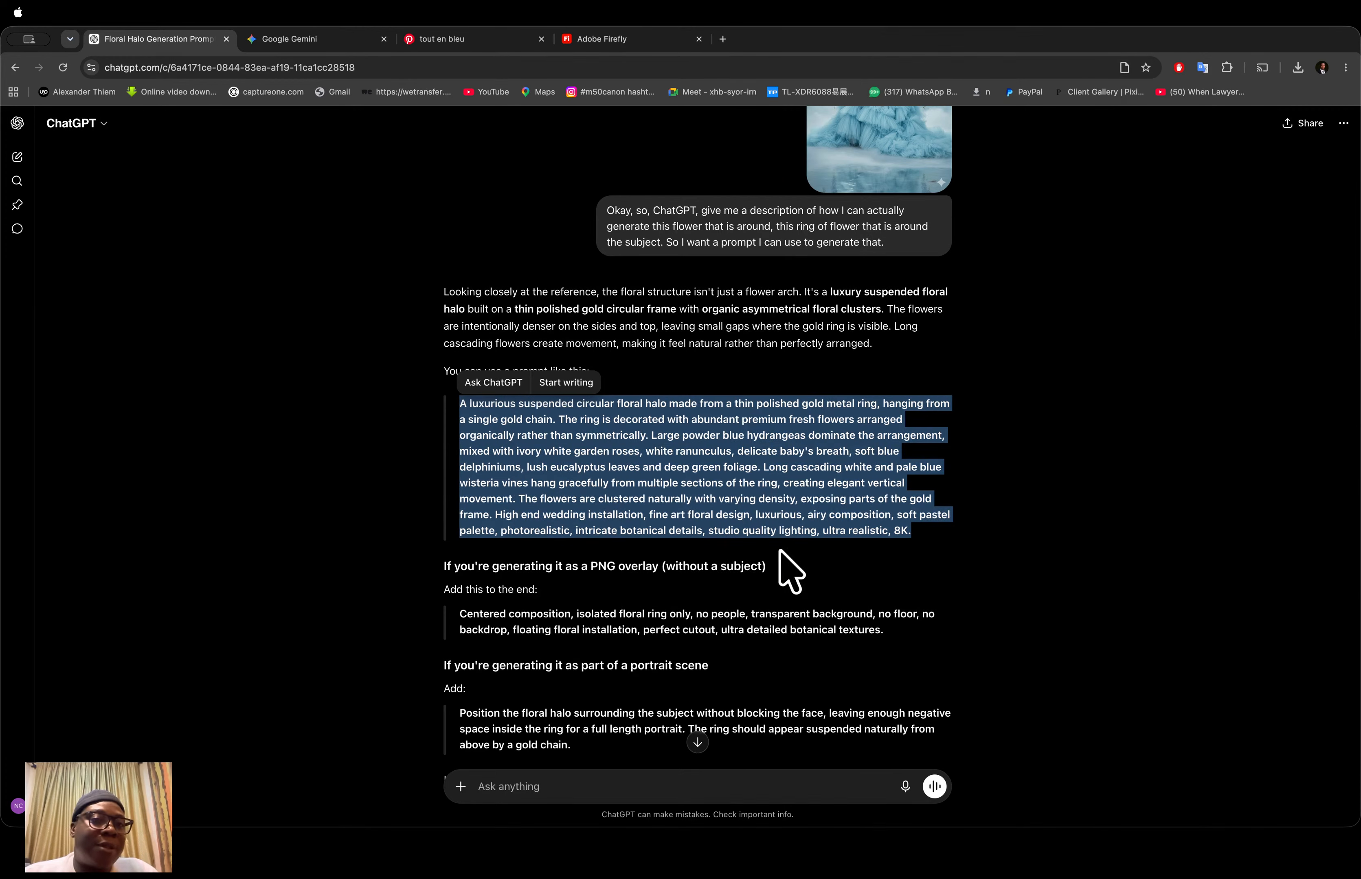
# Step: Look over the Google Gemini and Adobe Firefly image generation pages, and return to the floral halo prompt in ChatGPT
pyautogui.click(314, 38)
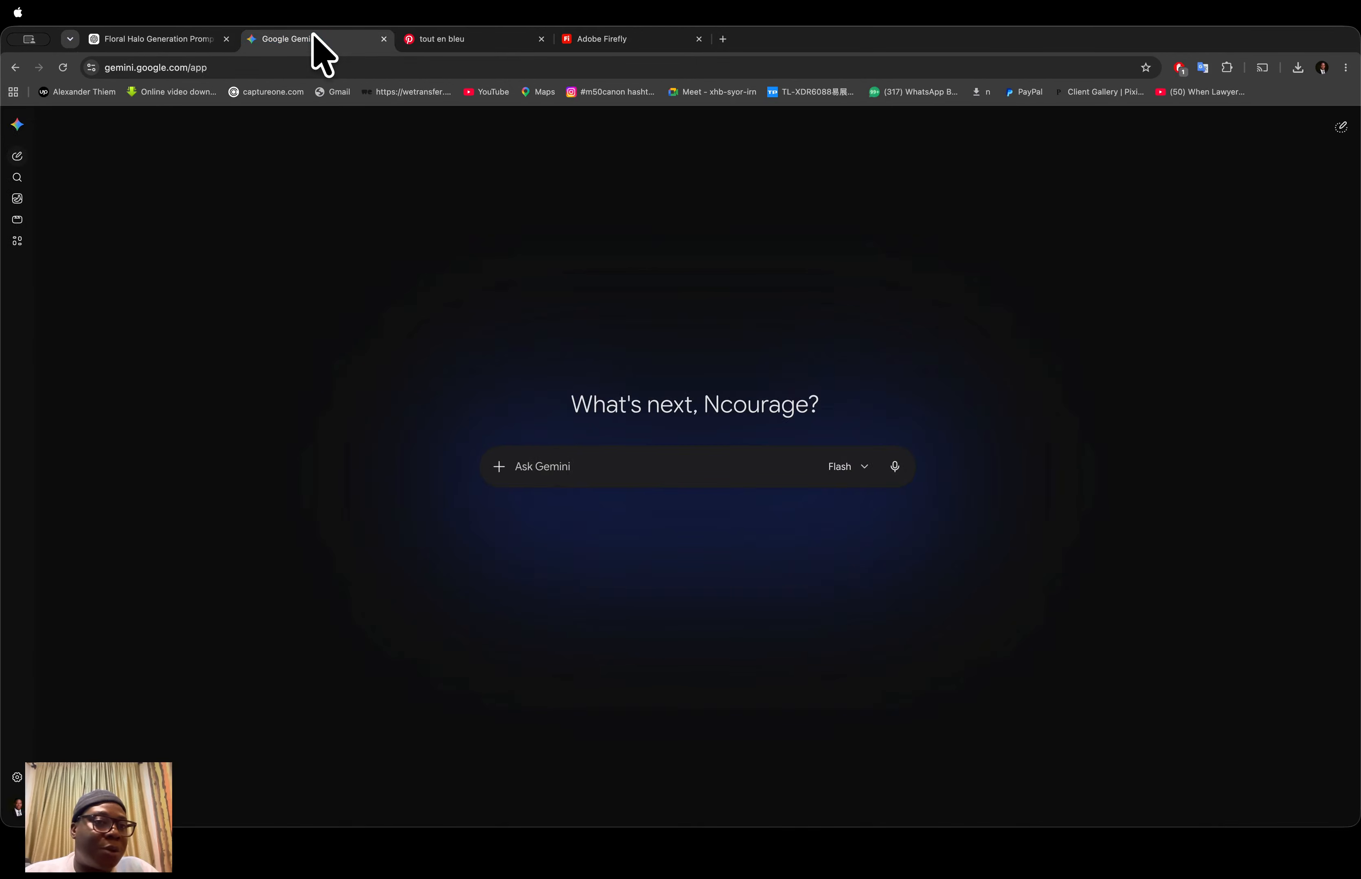
pyautogui.click(597, 35)
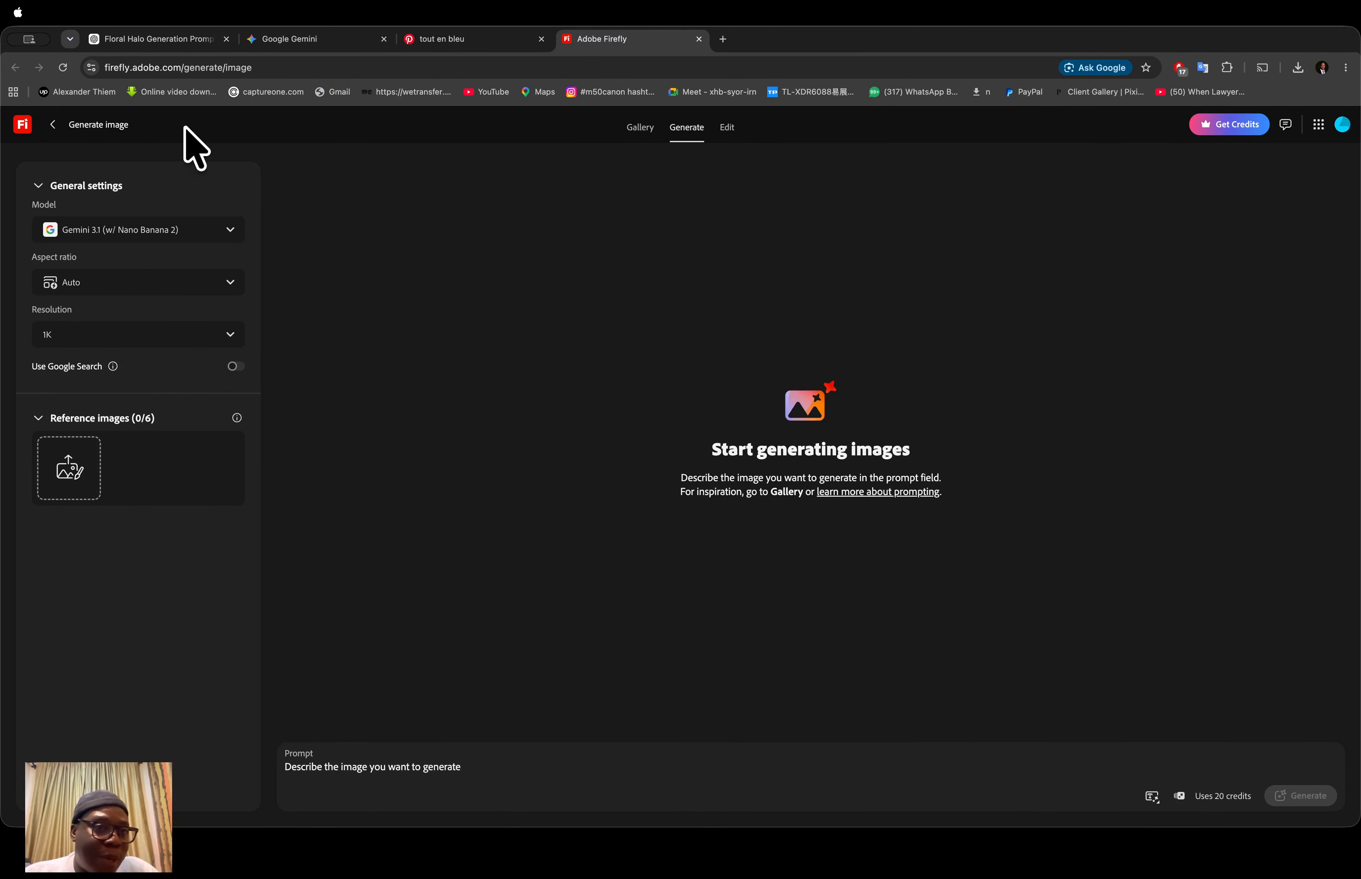
pyautogui.click(183, 40)
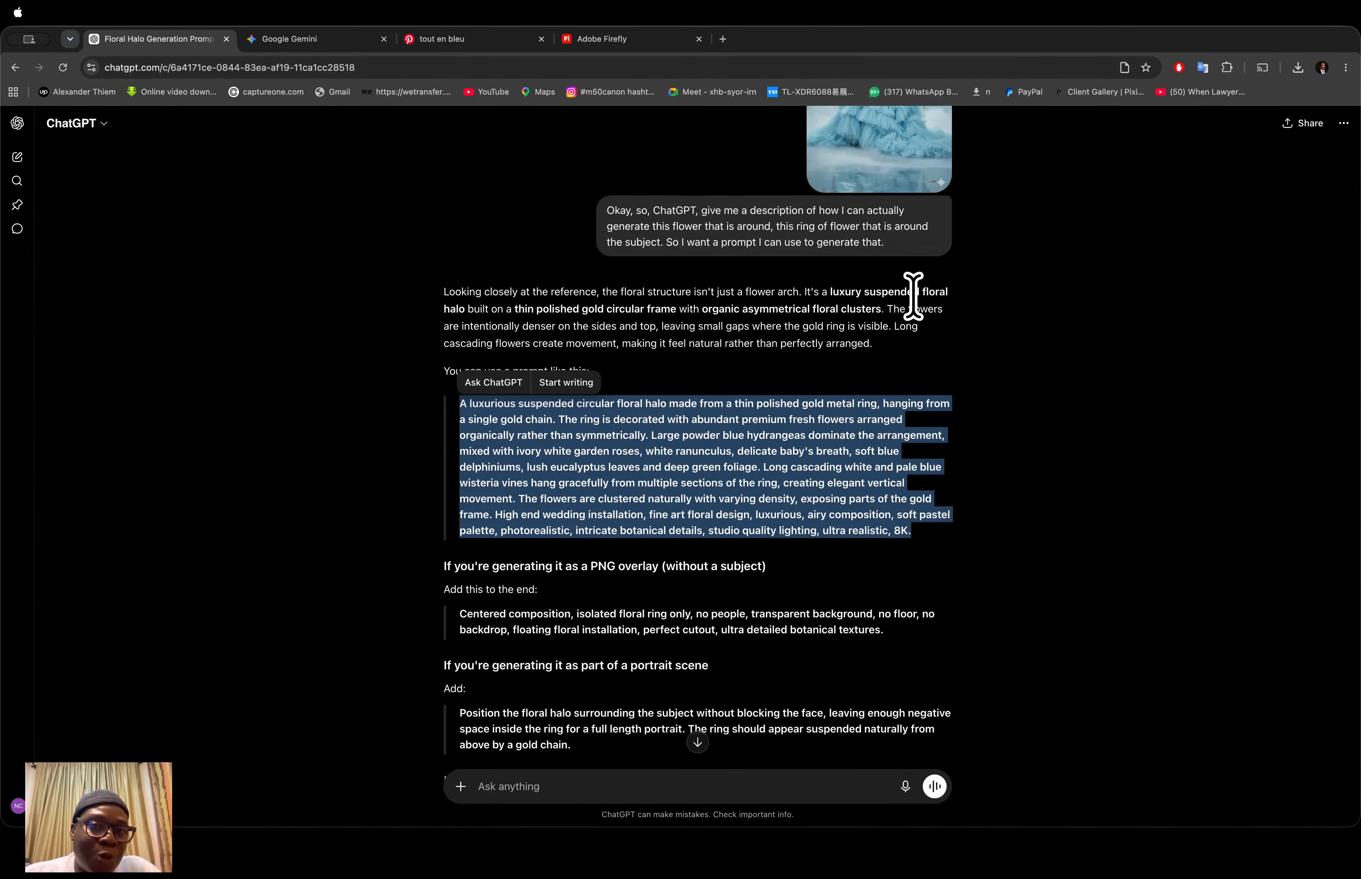
# Step: Review the floral halo prompt and its PNG overlay and portrait scene additions, and glance at the Gemini and Firefly pages again
pyautogui.scroll(3, 913, 296)
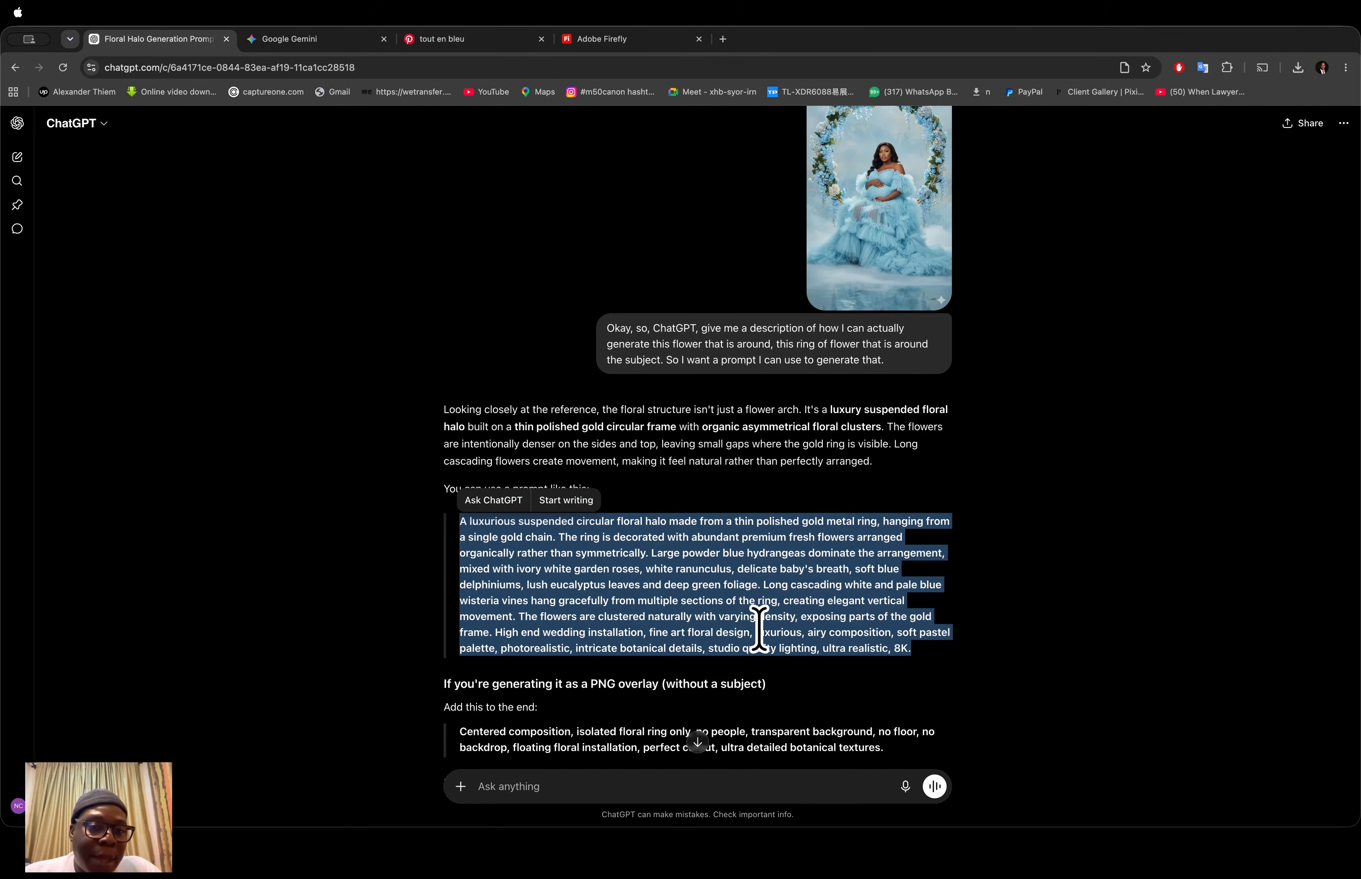
pyautogui.scroll(-2, 758, 629)
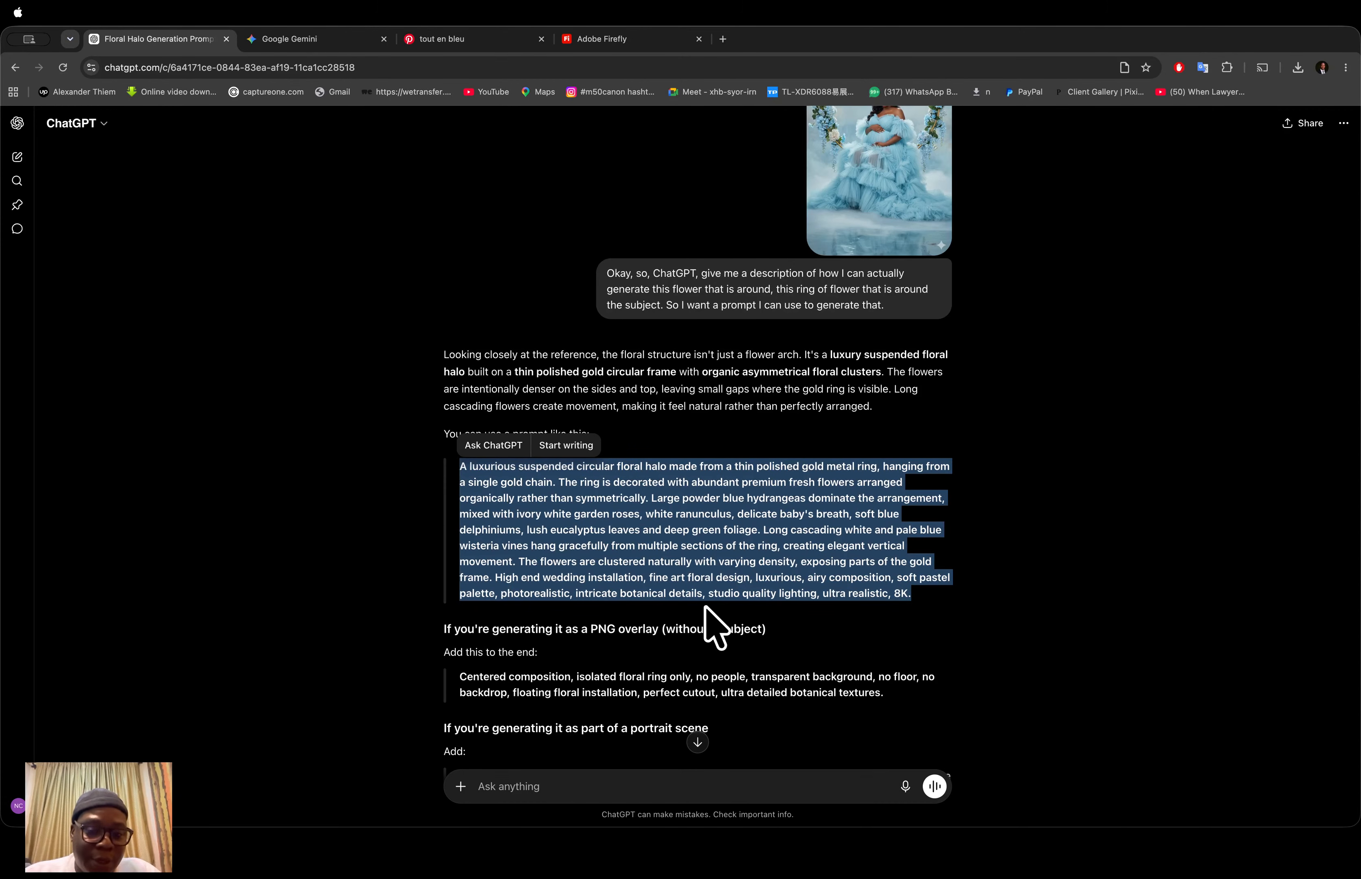
pyautogui.click(707, 856)
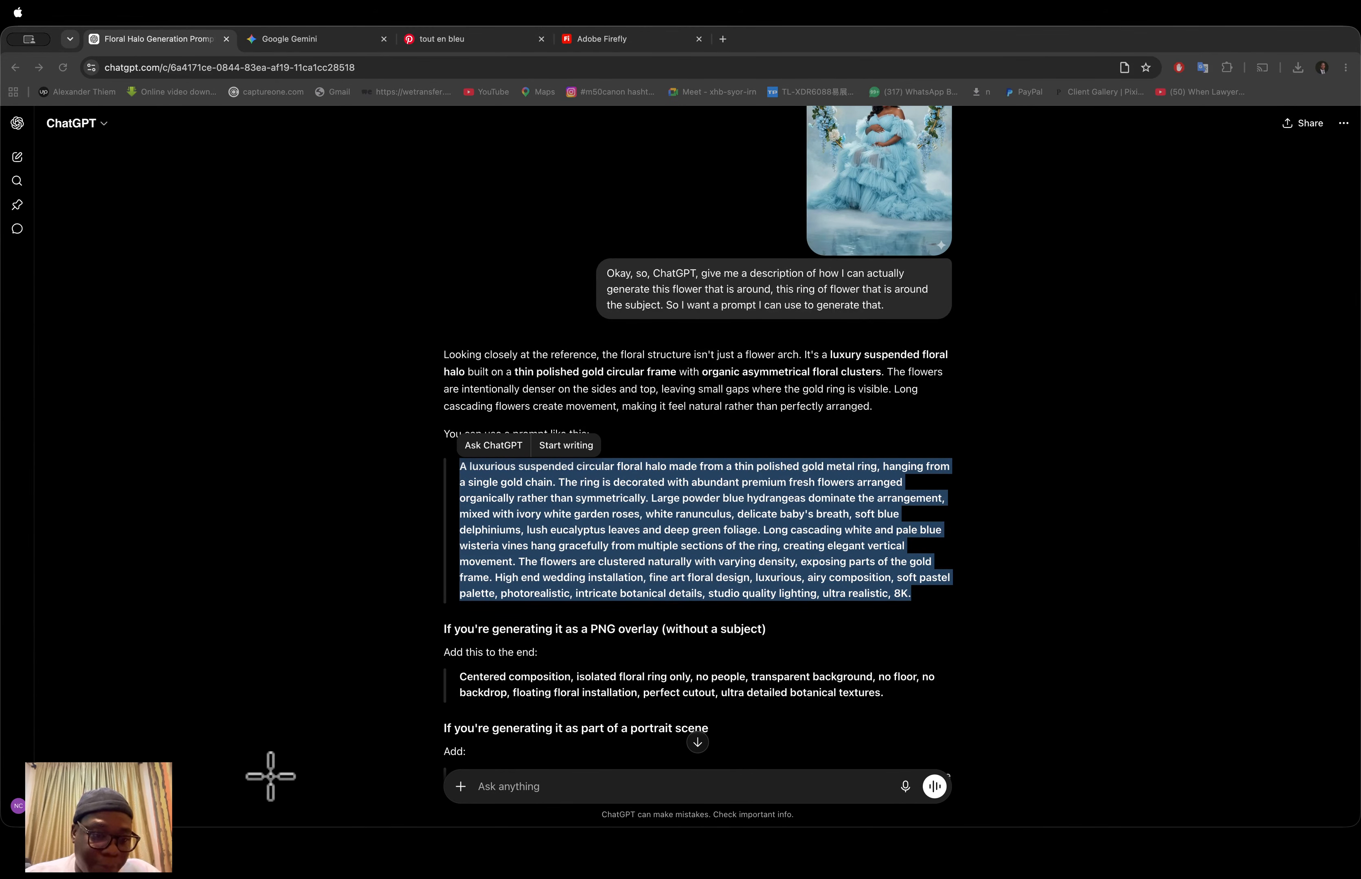
pyautogui.scroll(-8, 689, 549)
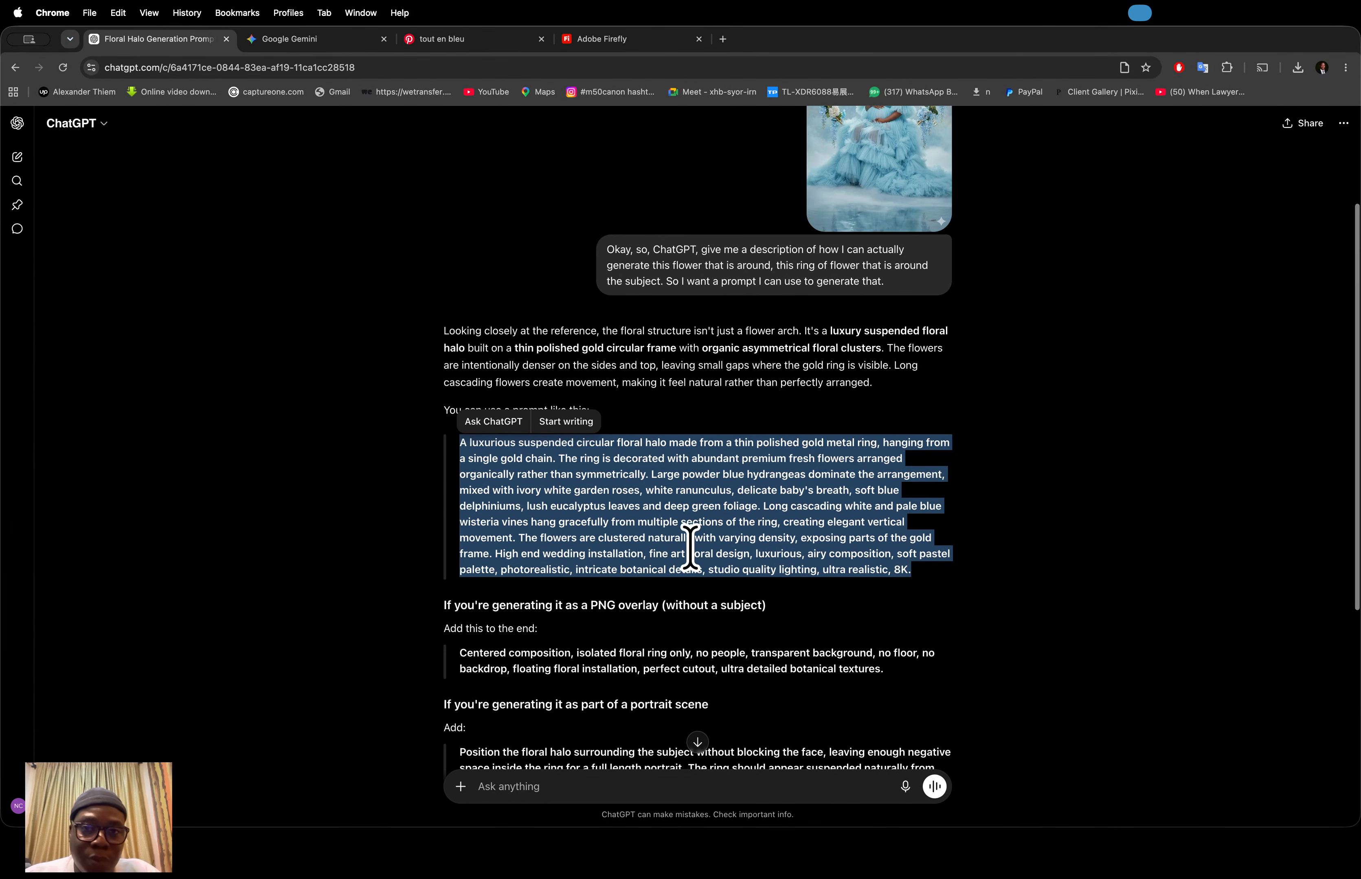
pyautogui.scroll(4, 690, 546)
pyautogui.scroll(-2, 691, 547)
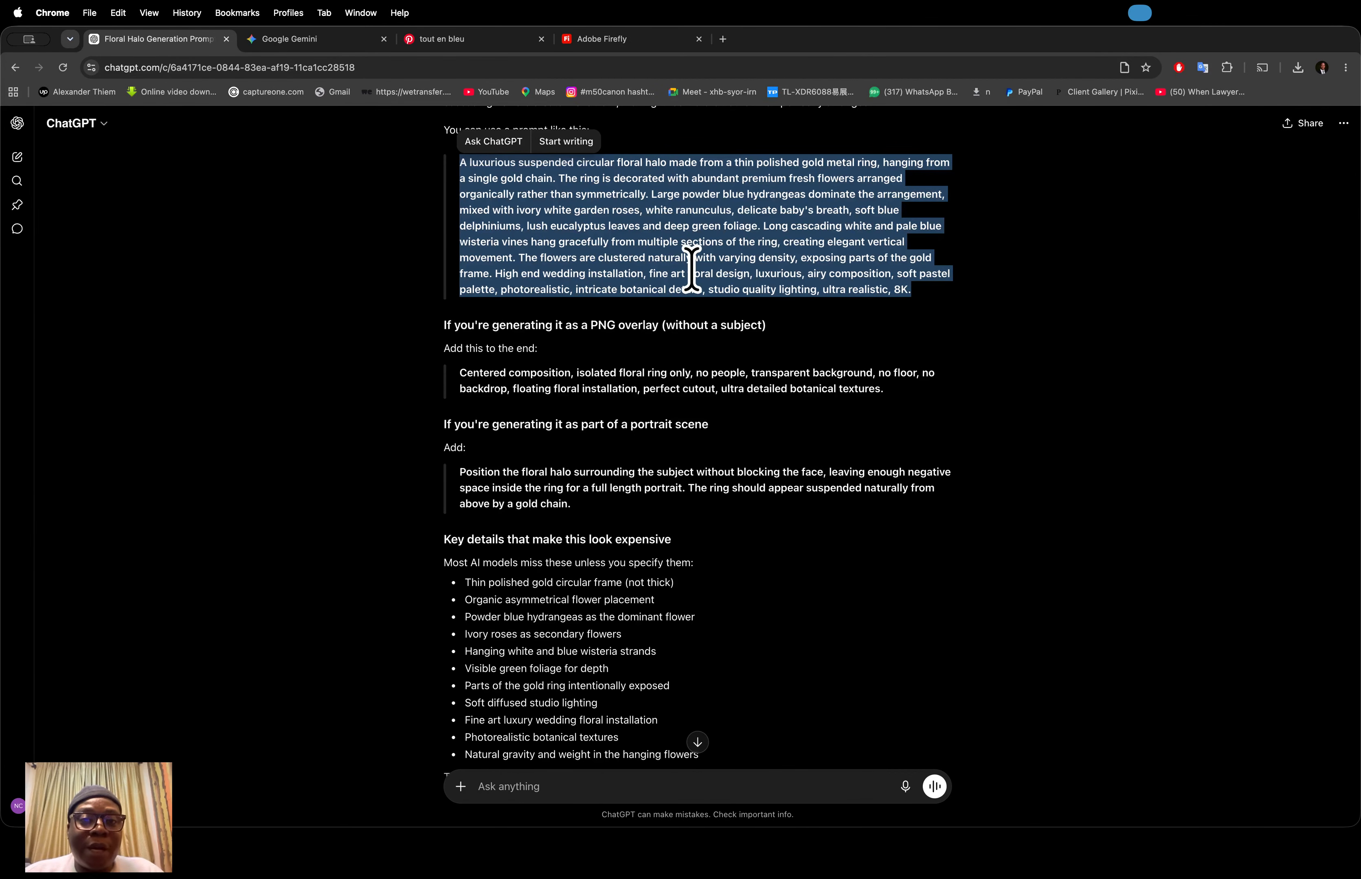
pyautogui.click(319, 41)
pyautogui.click(597, 38)
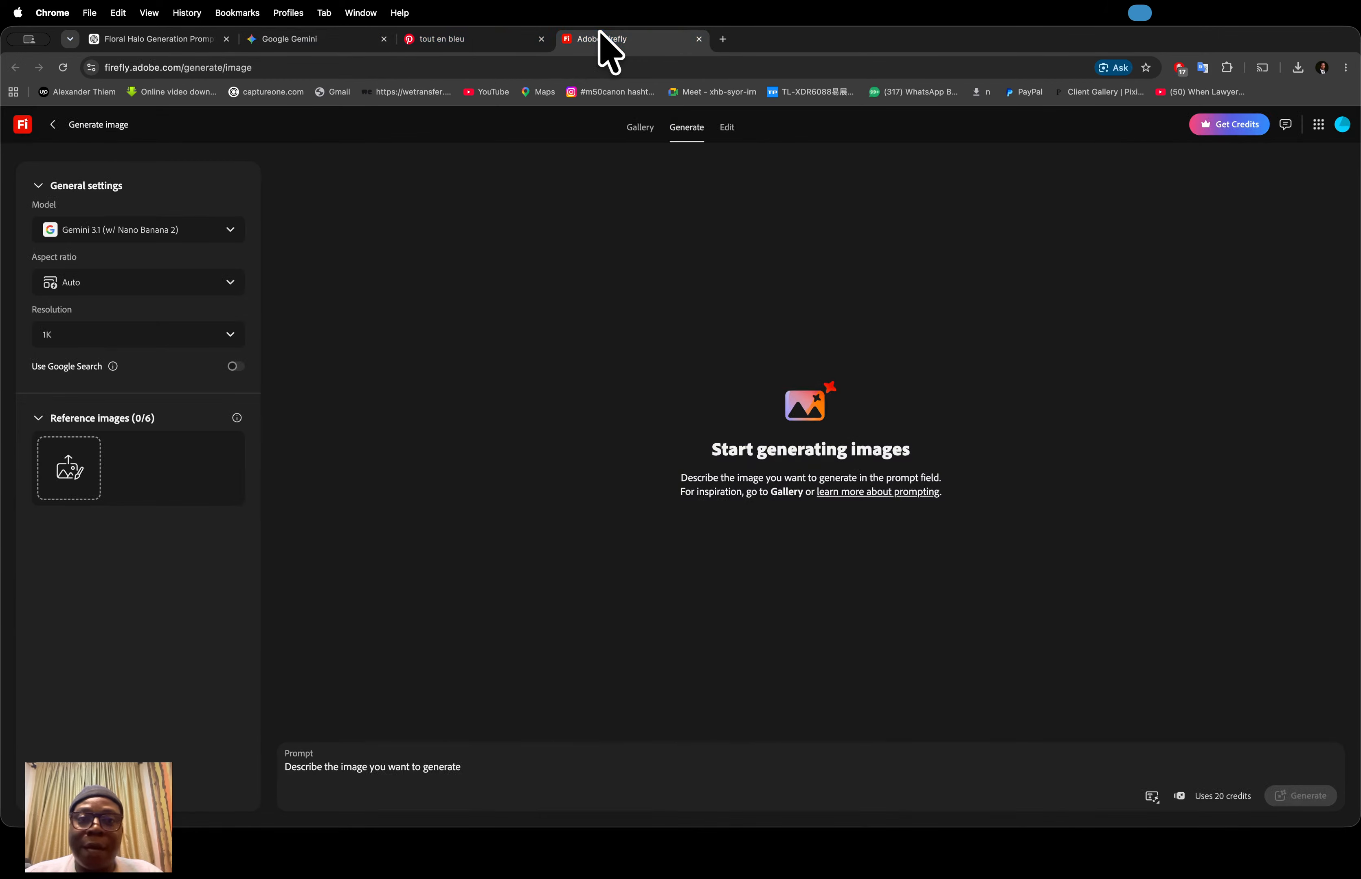
pyautogui.click(166, 40)
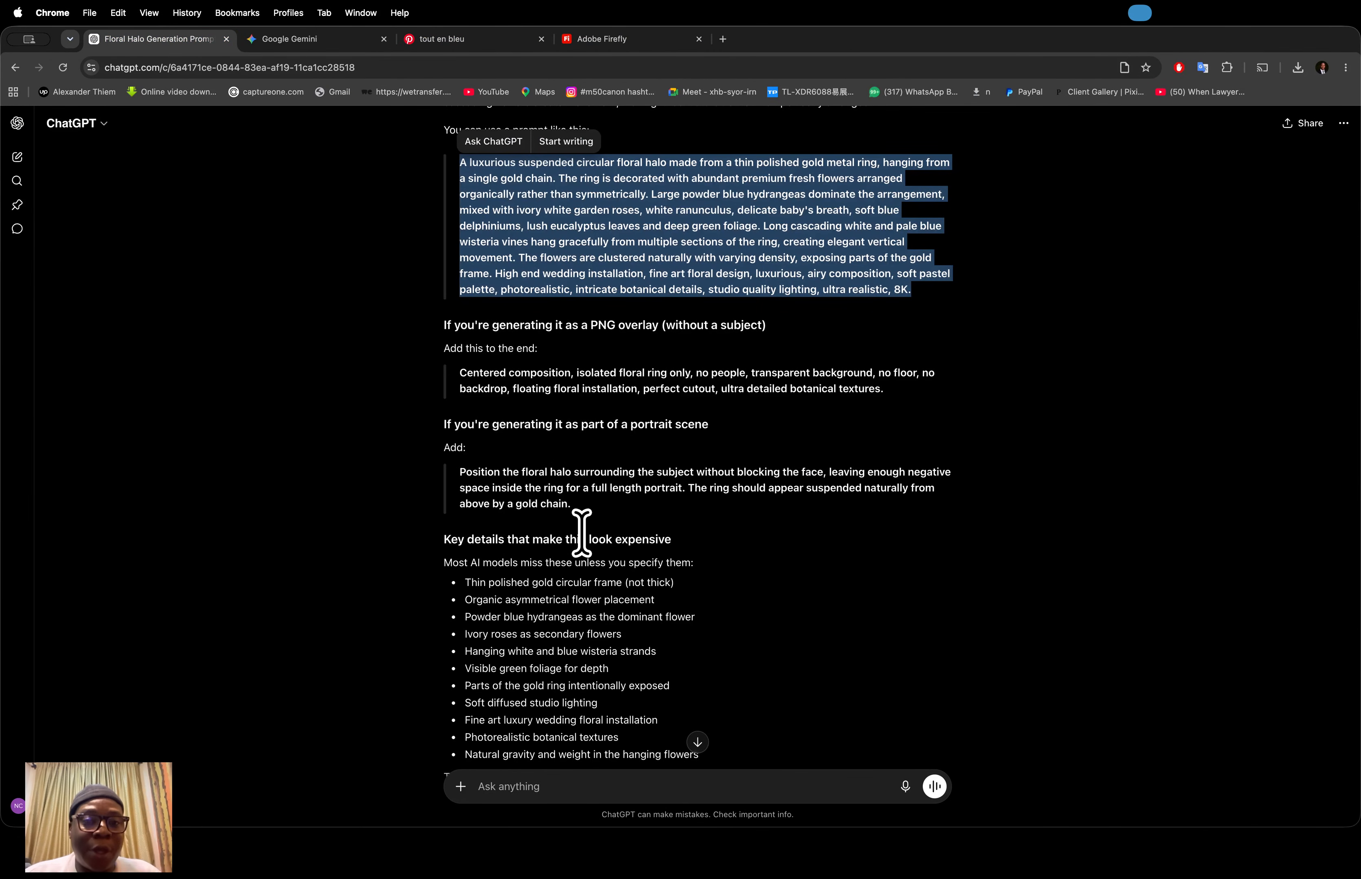
# Step: Copy the whole suggested floral halo prompt into a new ChatGPT message and add line breaks after it
pyautogui.click(525, 786)
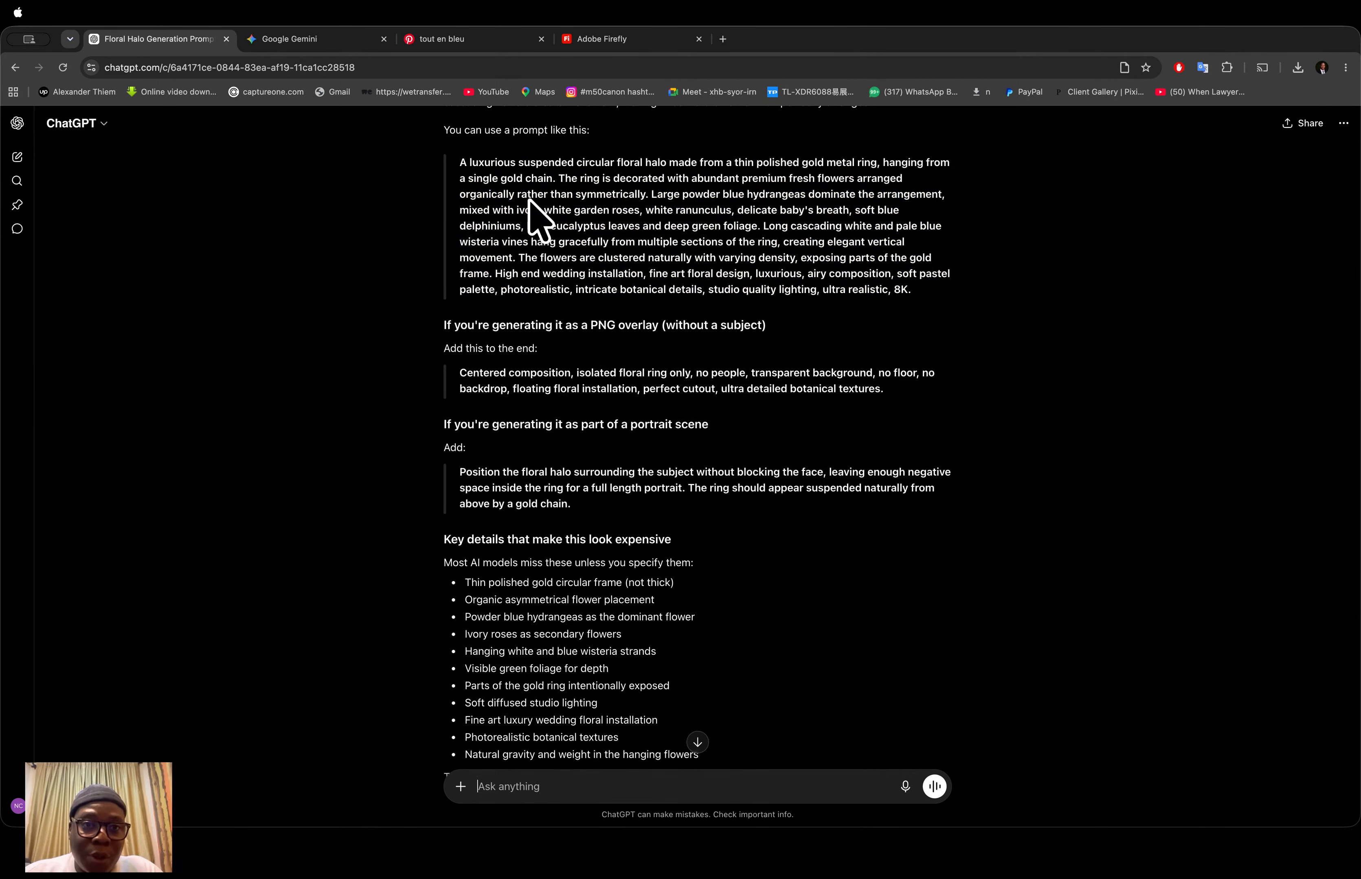
pyautogui.scroll(1, 532, 221)
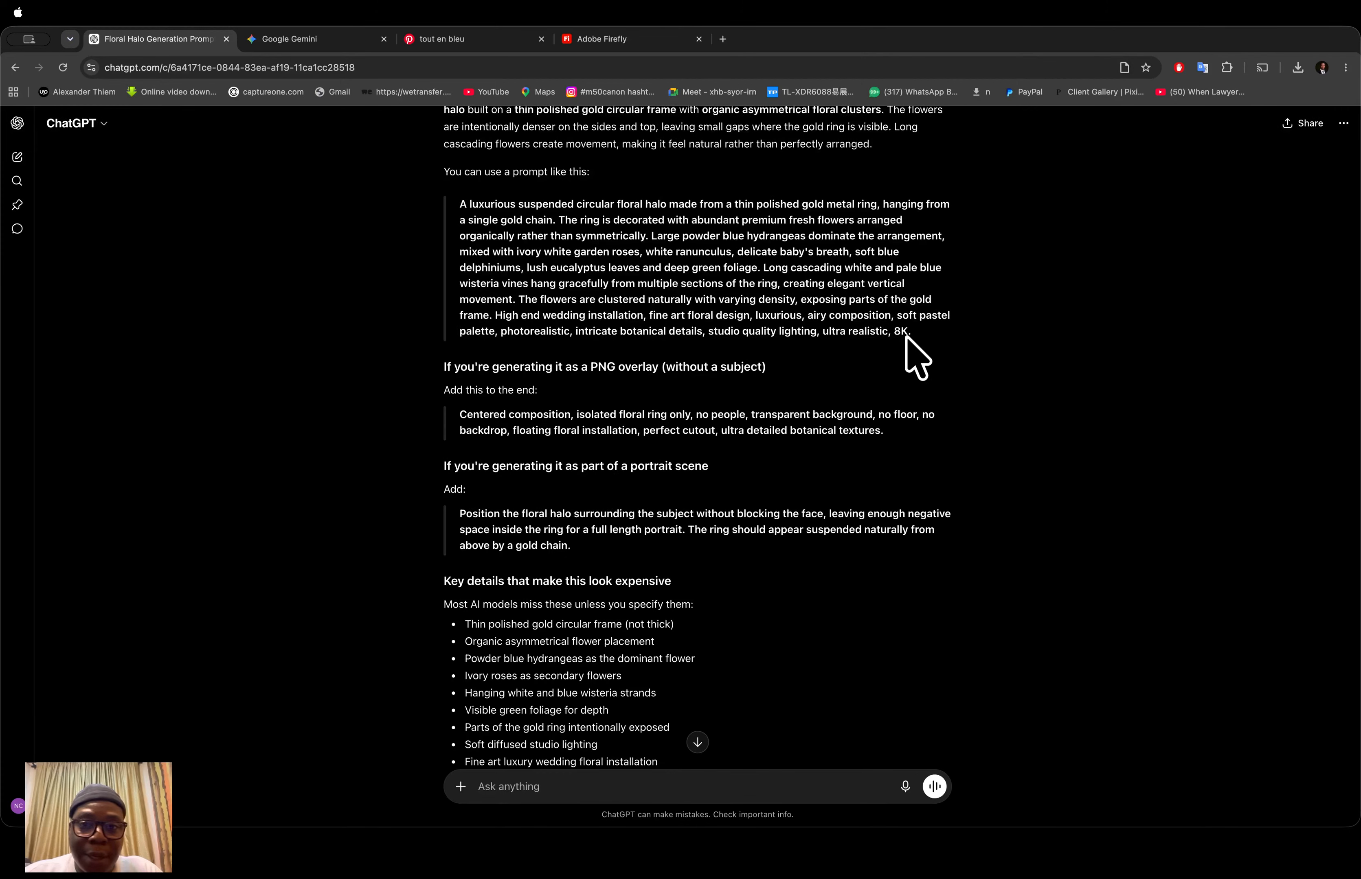
pyautogui.moveTo(911, 334); pyautogui.dragTo(436, 201)
pyautogui.press('super+c')
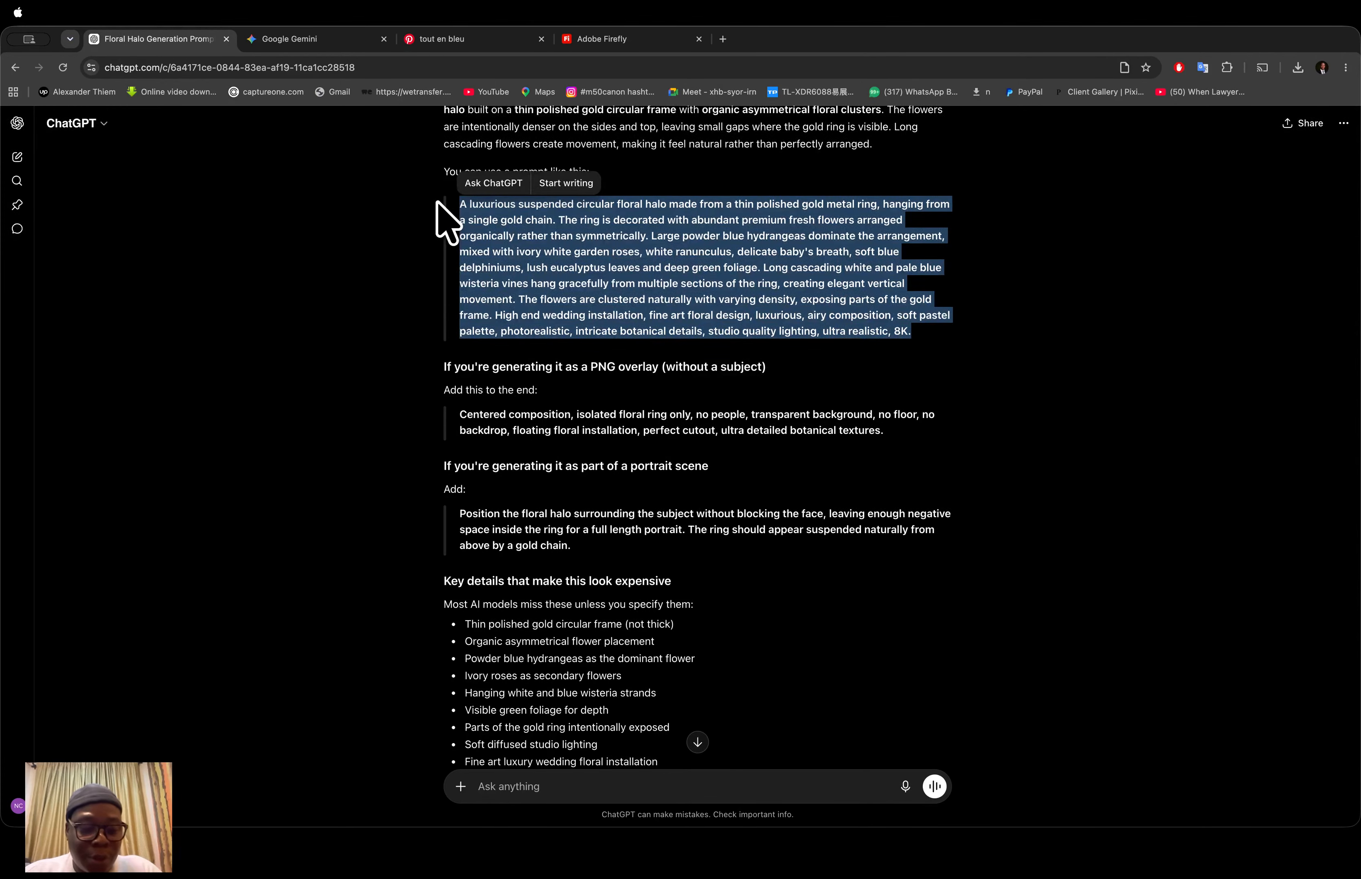
pyautogui.click(501, 784)
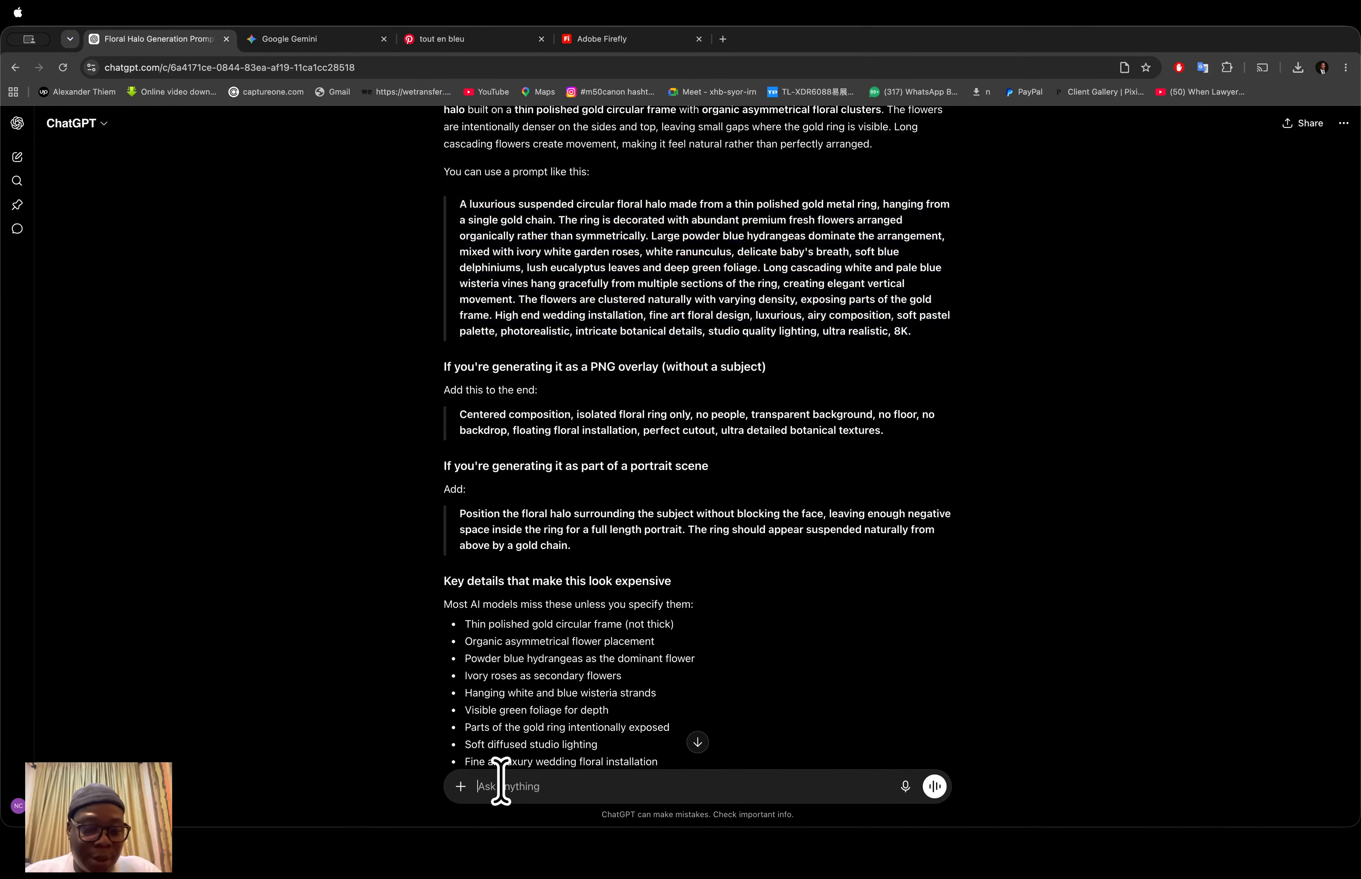
pyautogui.press('super+v')
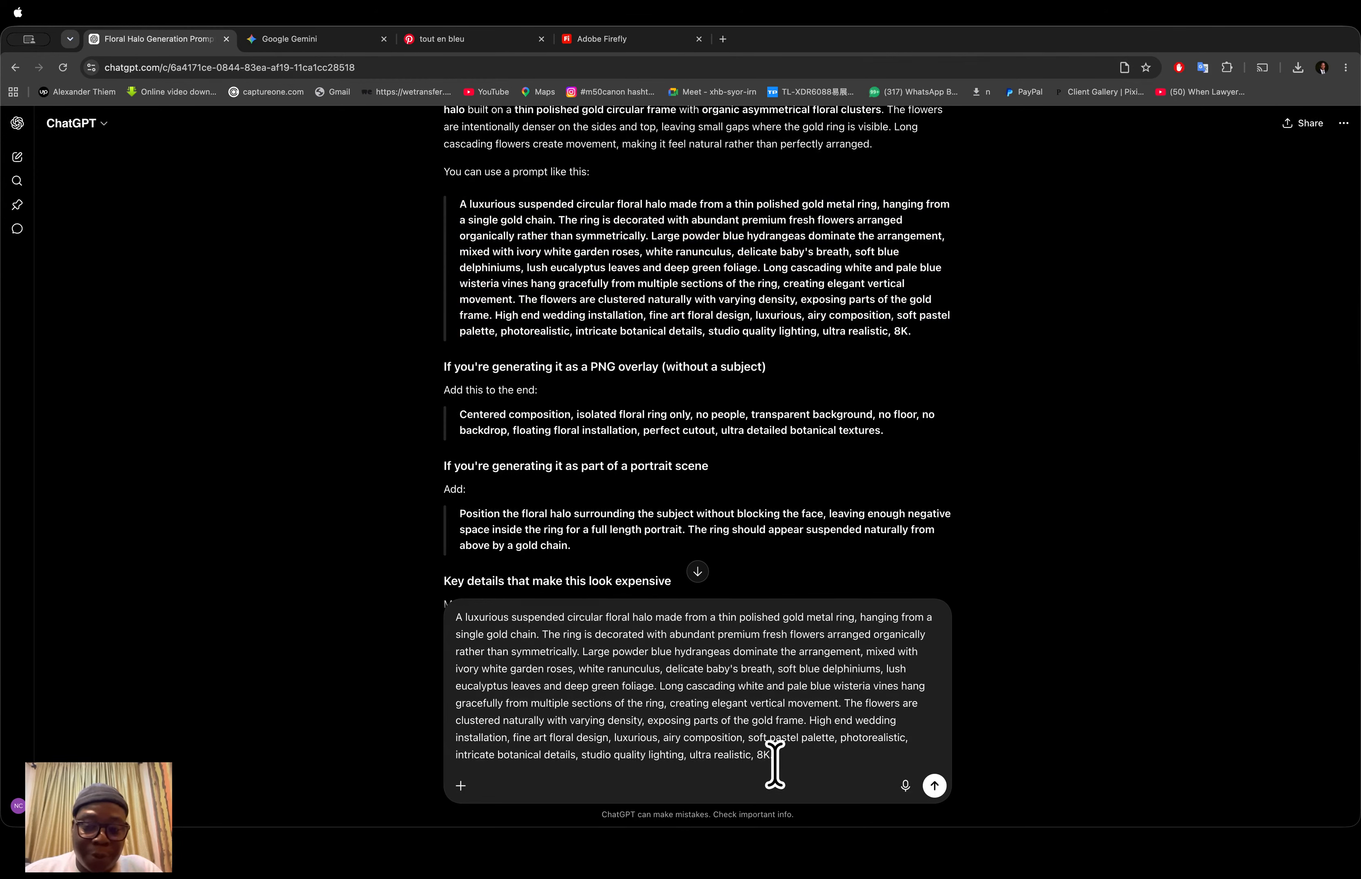
pyautogui.hotkey('shift', 'Return')
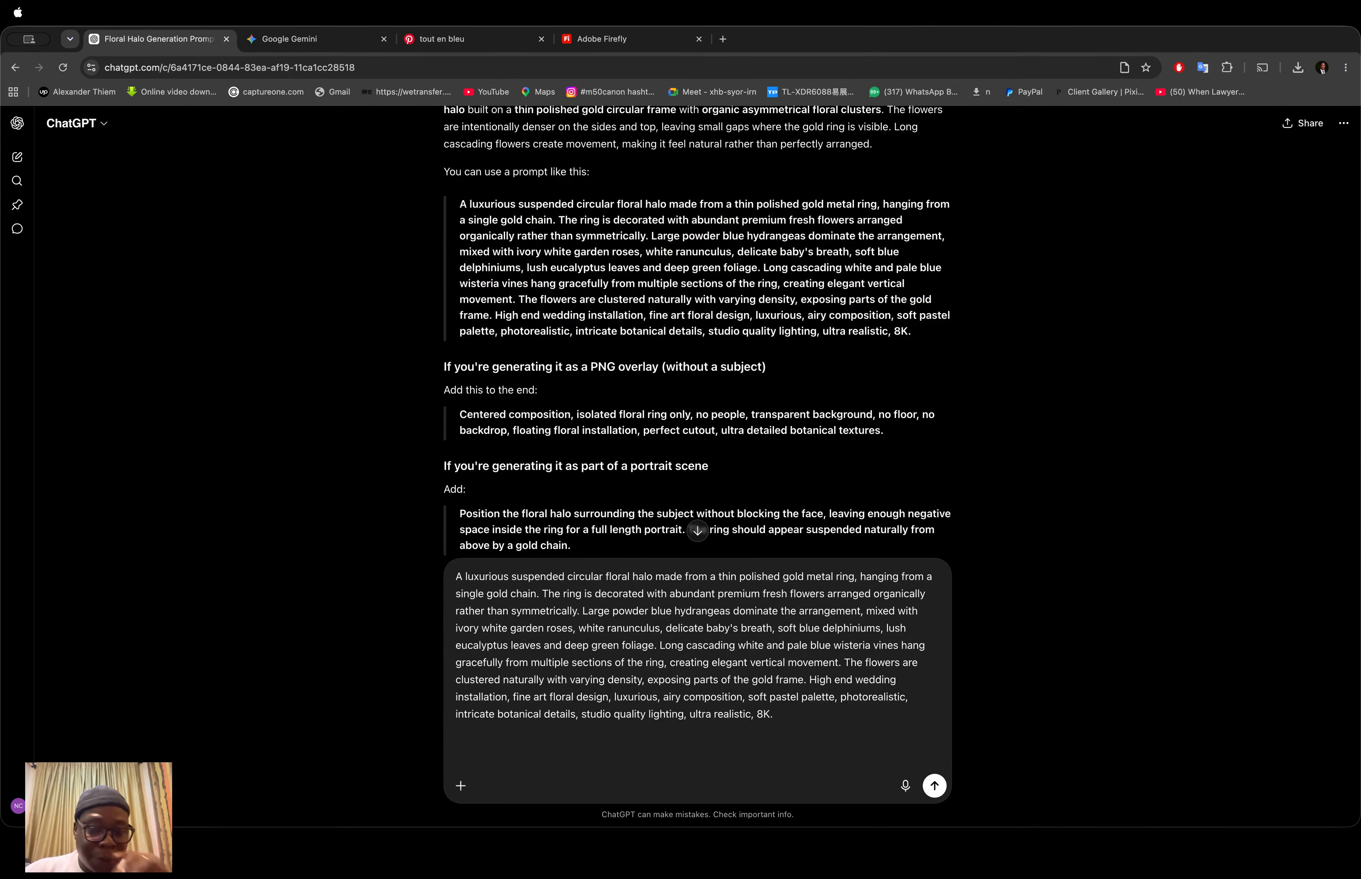
# Step: Dictate and send a request for a maternity background only, with clouds behind, a rippled water floor and empty space in the middle for the subject
pyautogui.click(905, 786)
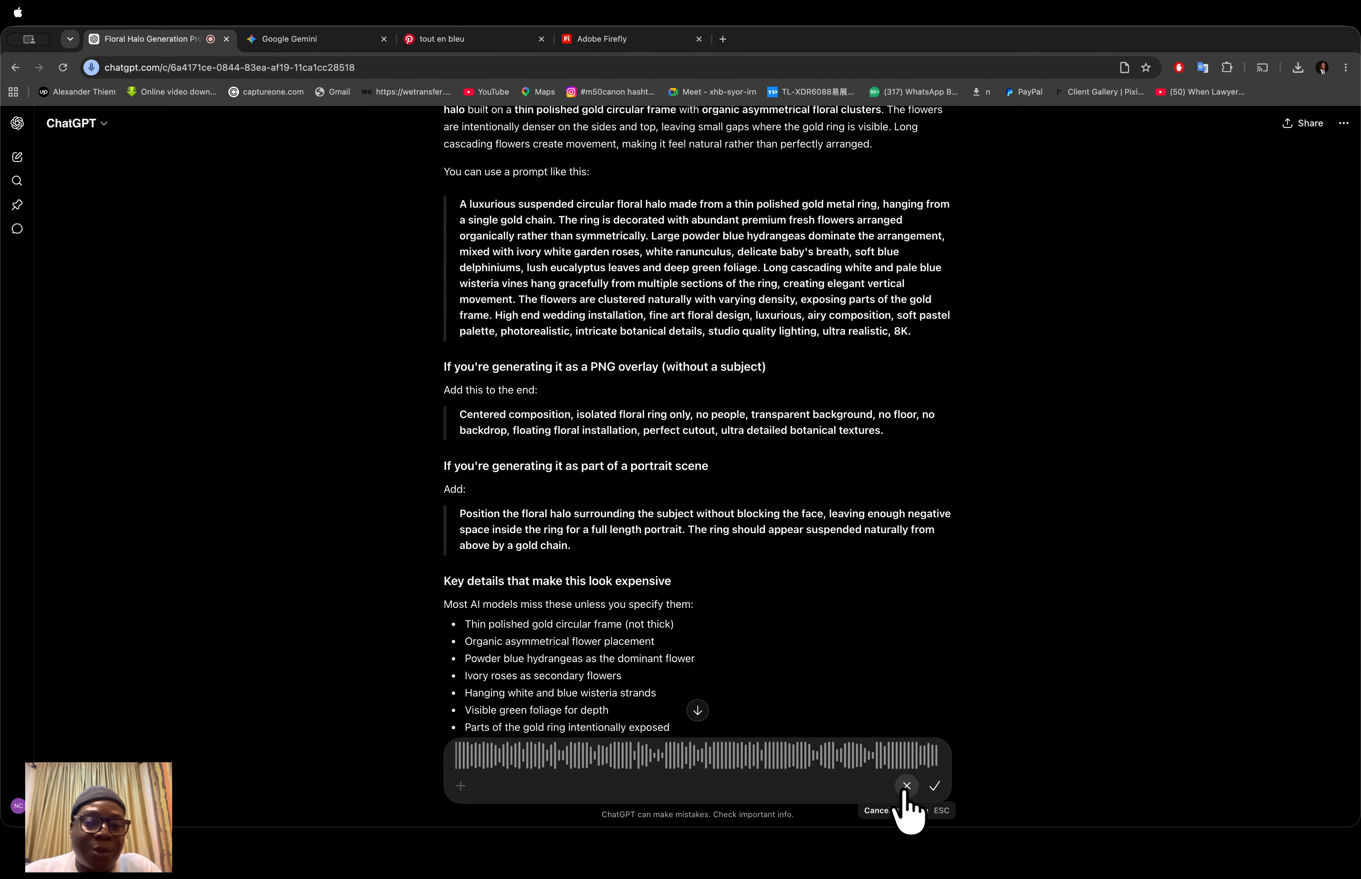
pyautogui.click(932, 787)
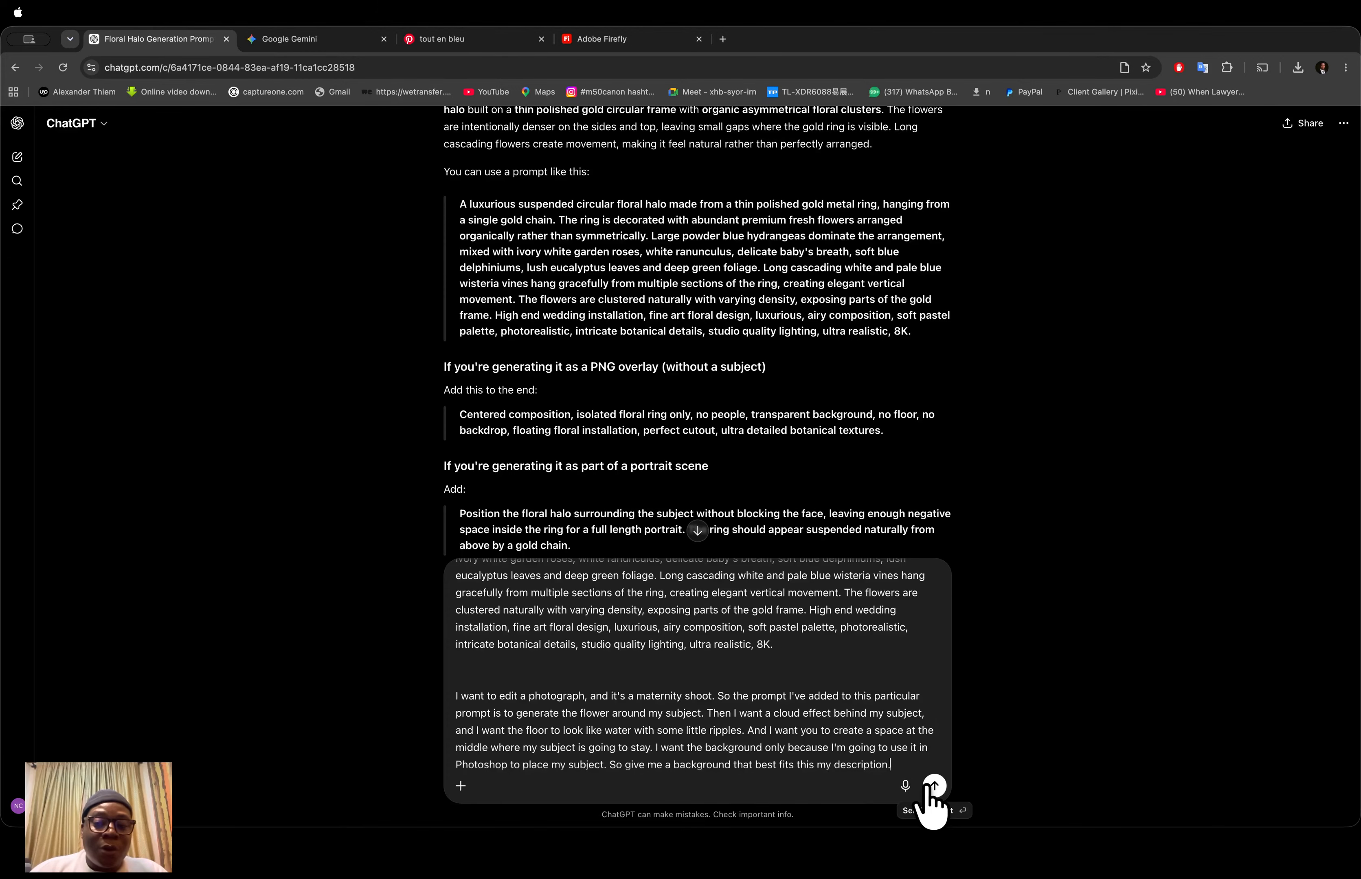
pyautogui.click(932, 788)
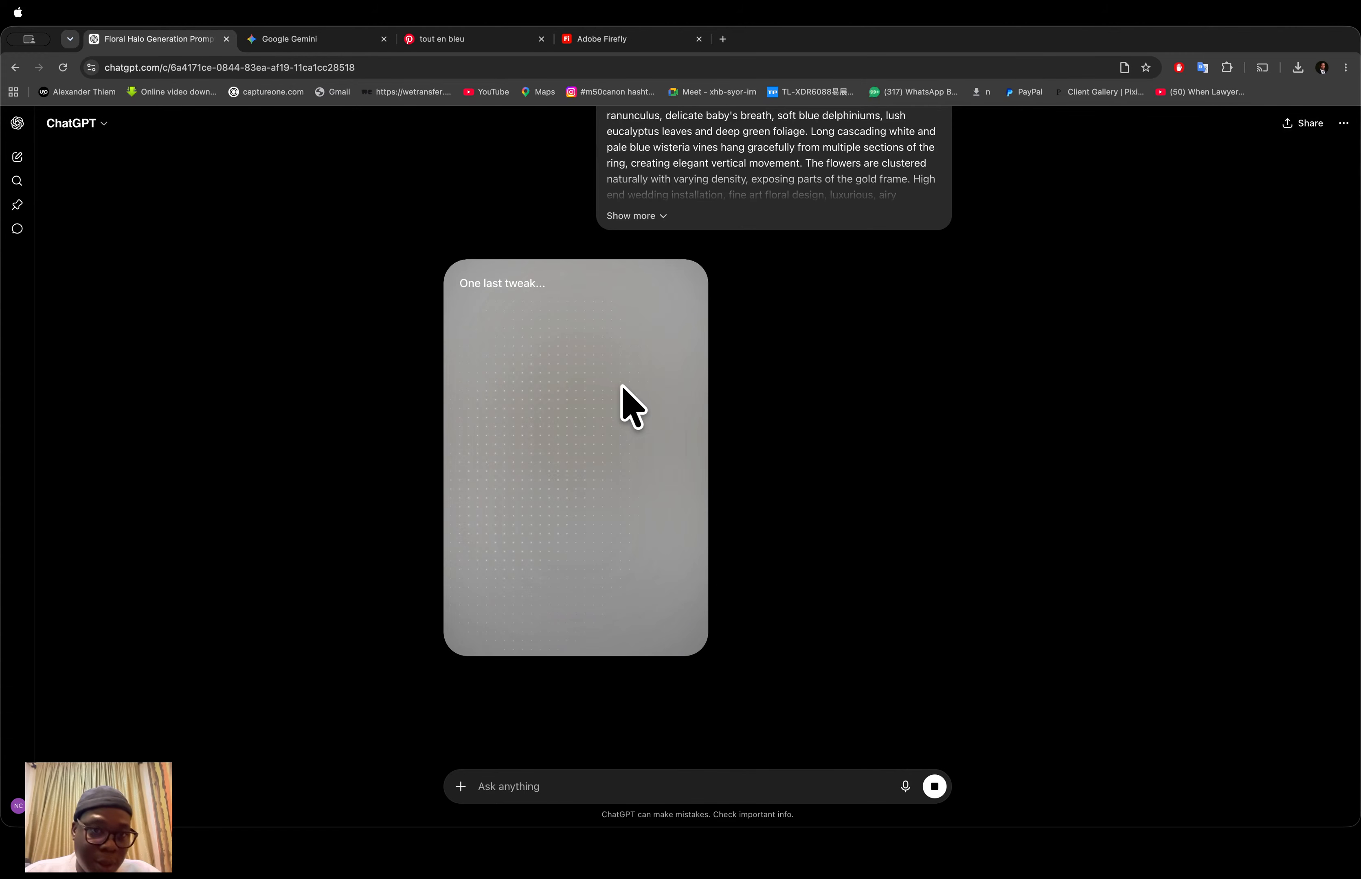
pyautogui.scroll(10, 713, 470)
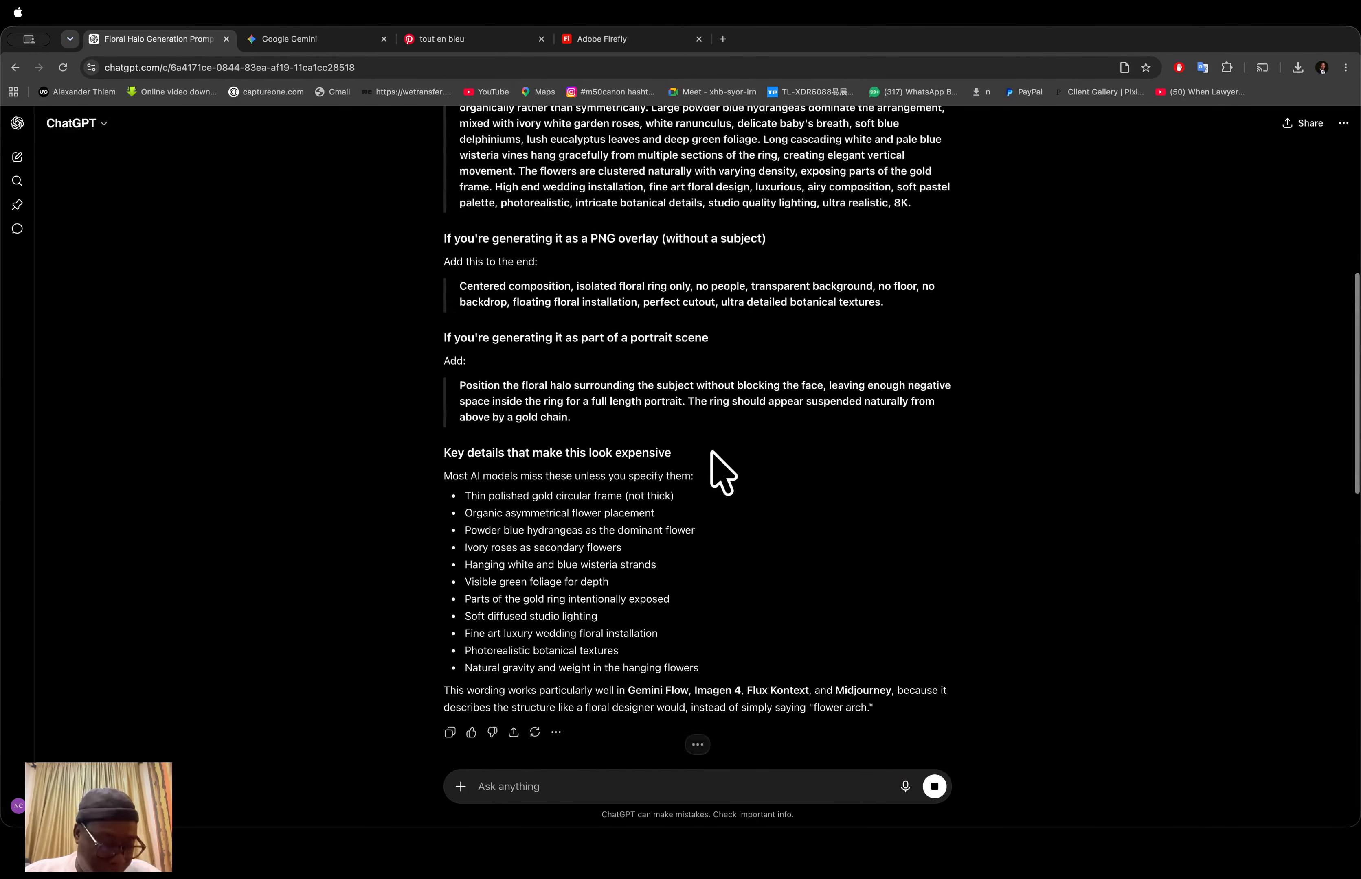
pyautogui.scroll(-2, 713, 471)
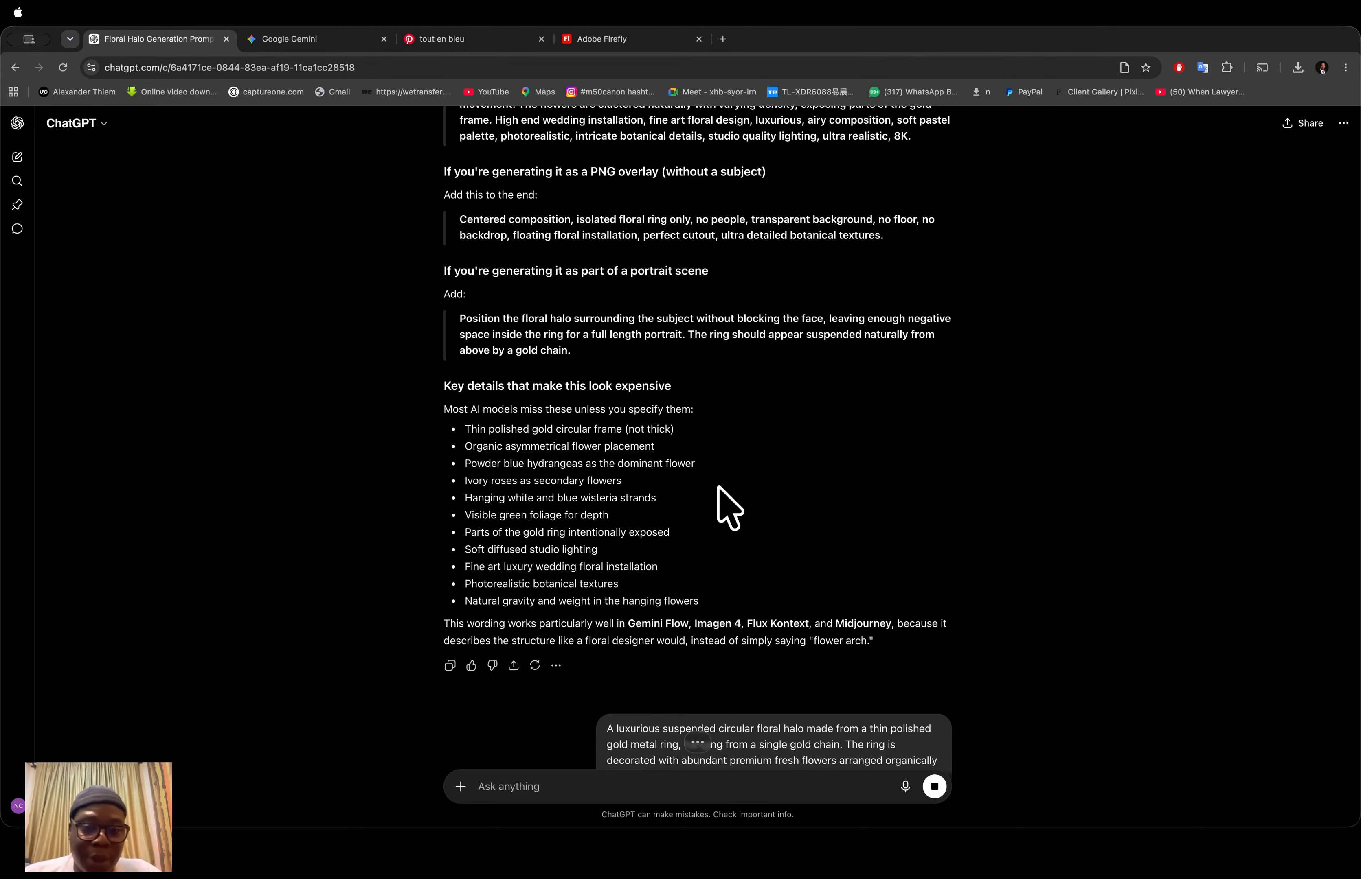
pyautogui.scroll(-10, 717, 486)
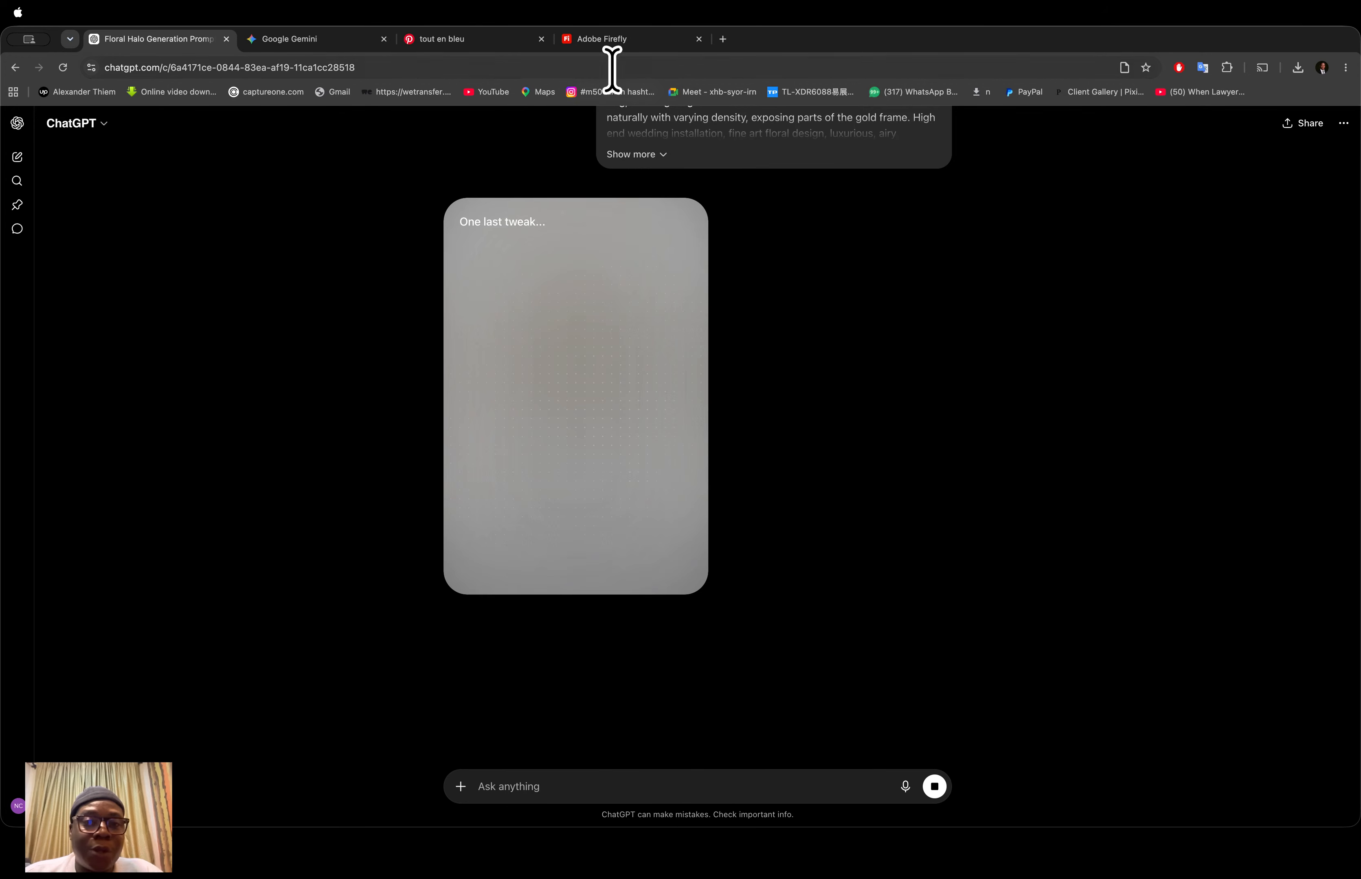
# Step: Examine the image models offered in Adobe Firefly and the account's remaining generative credits, and return to the ChatGPT conversation
pyautogui.click(610, 39)
pyautogui.click(182, 235)
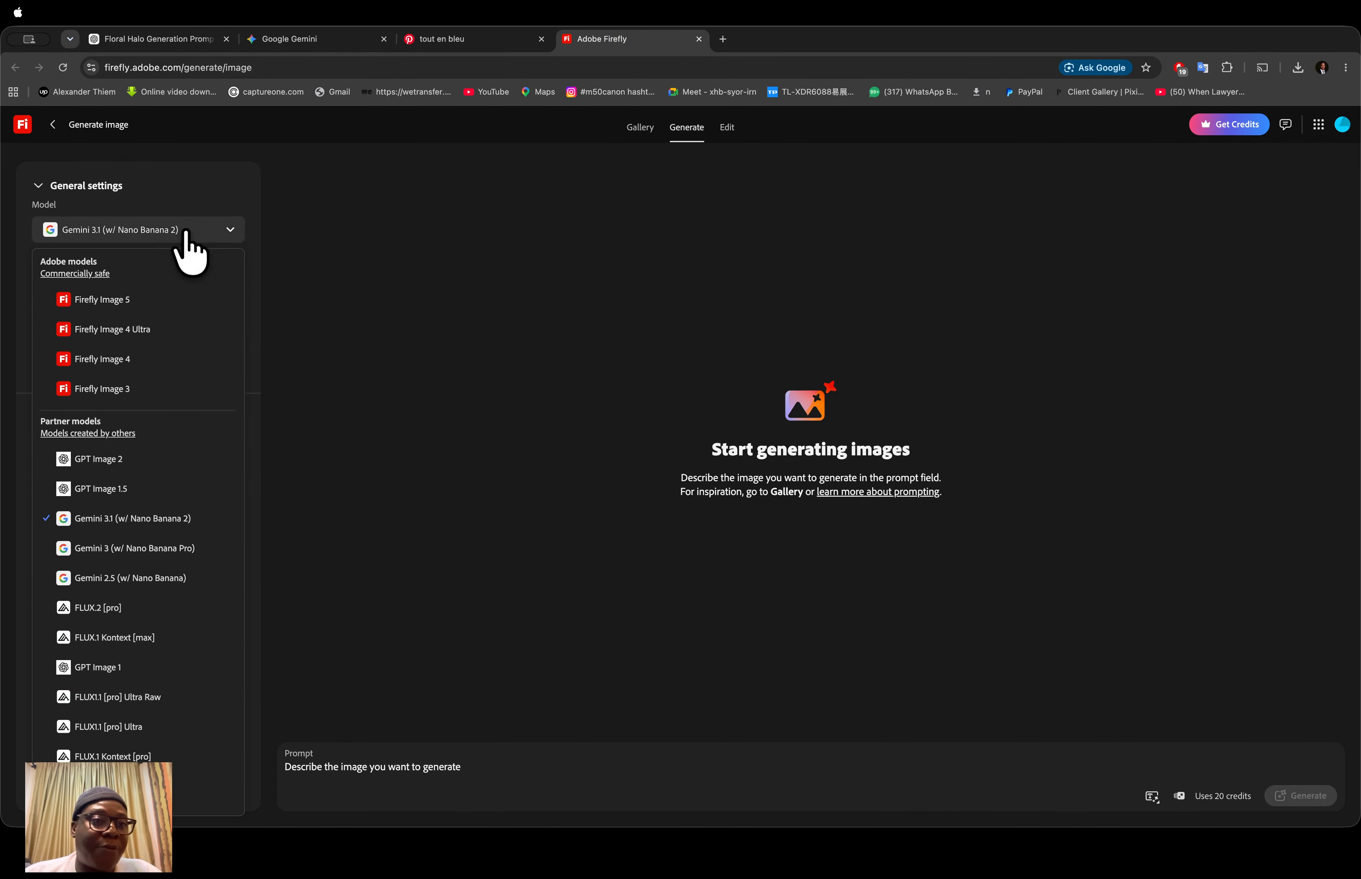
pyautogui.click(603, 163)
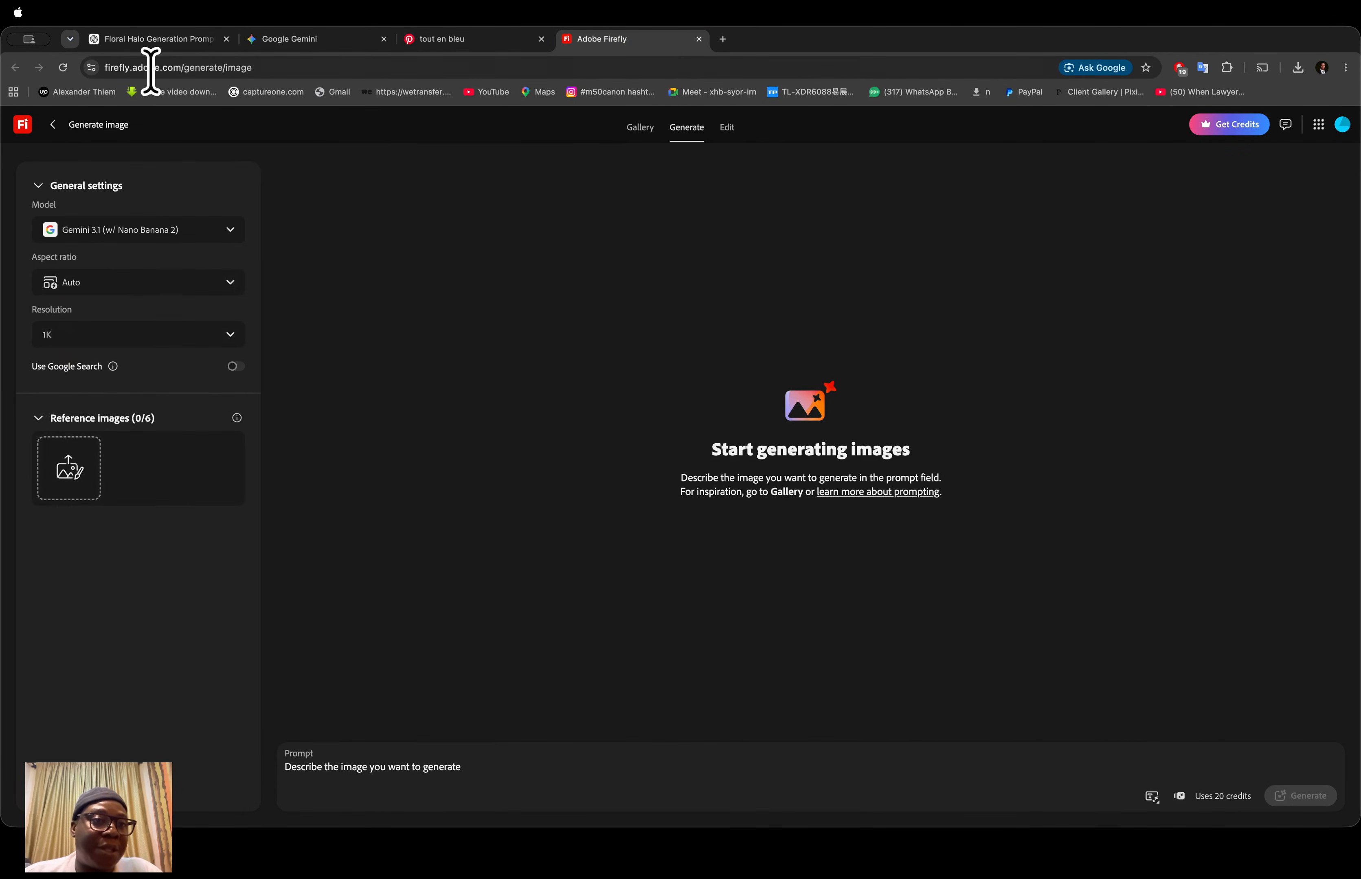
pyautogui.click(157, 39)
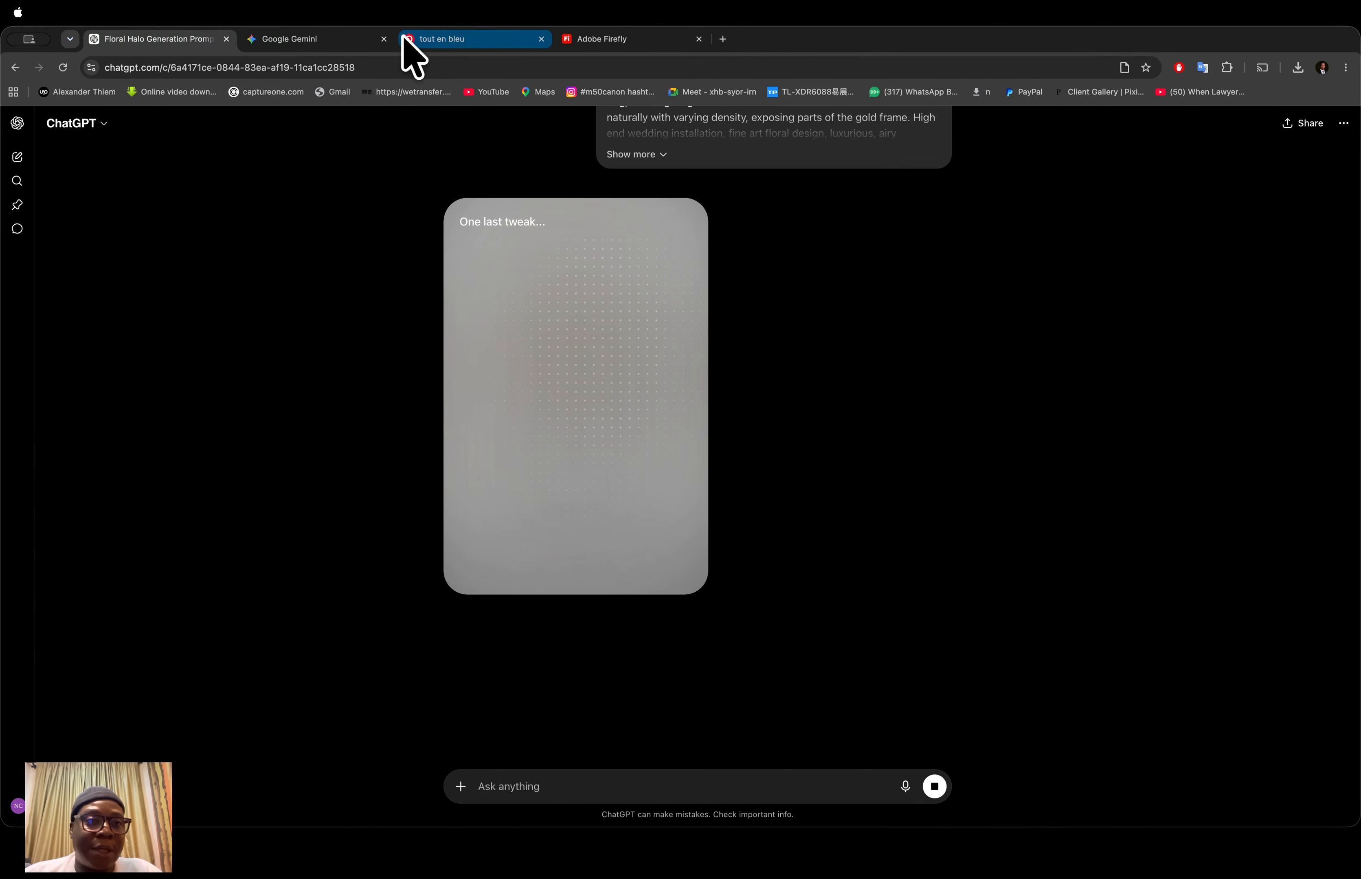
pyautogui.click(331, 40)
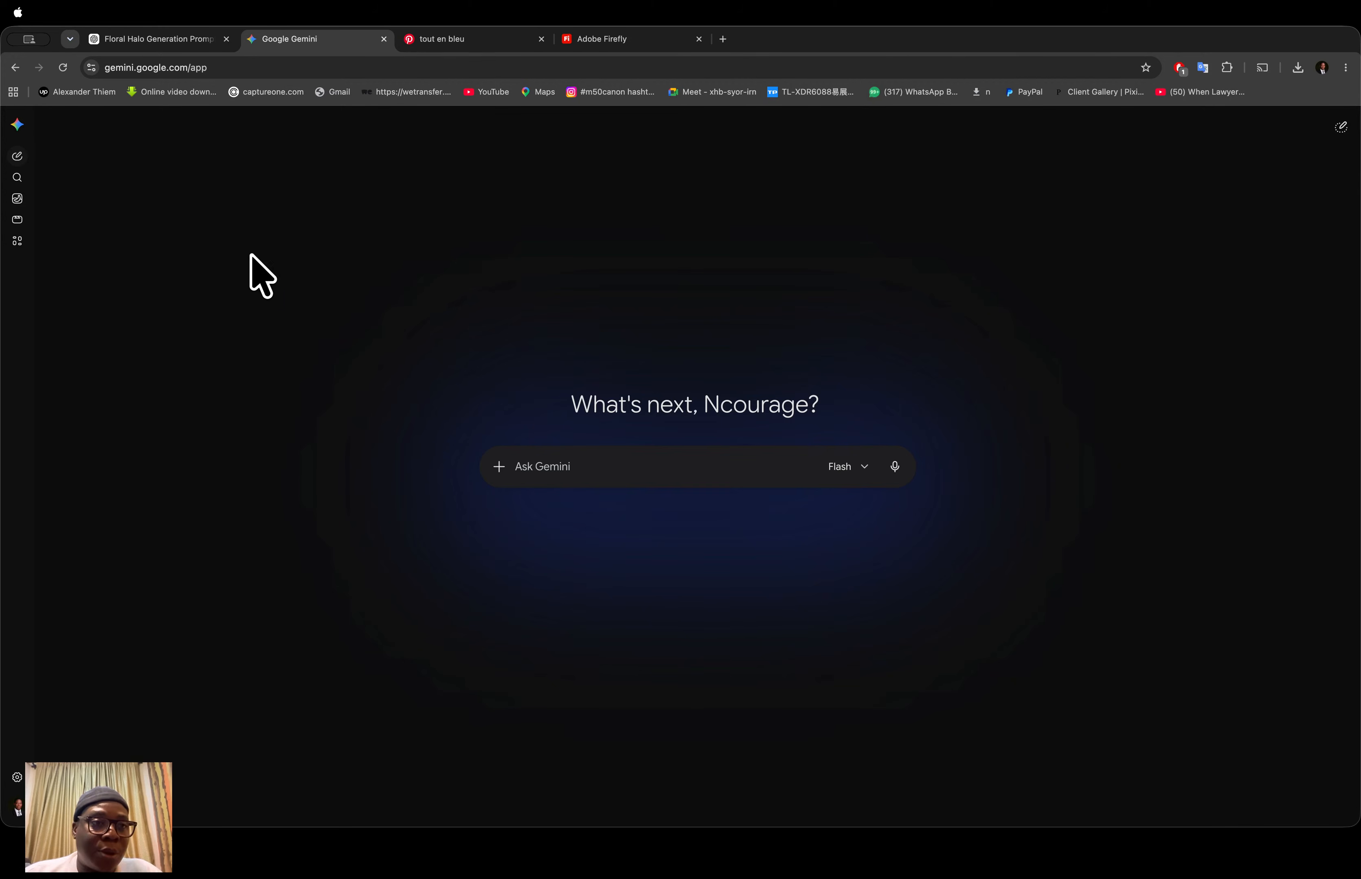
pyautogui.click(625, 34)
pyautogui.click(153, 229)
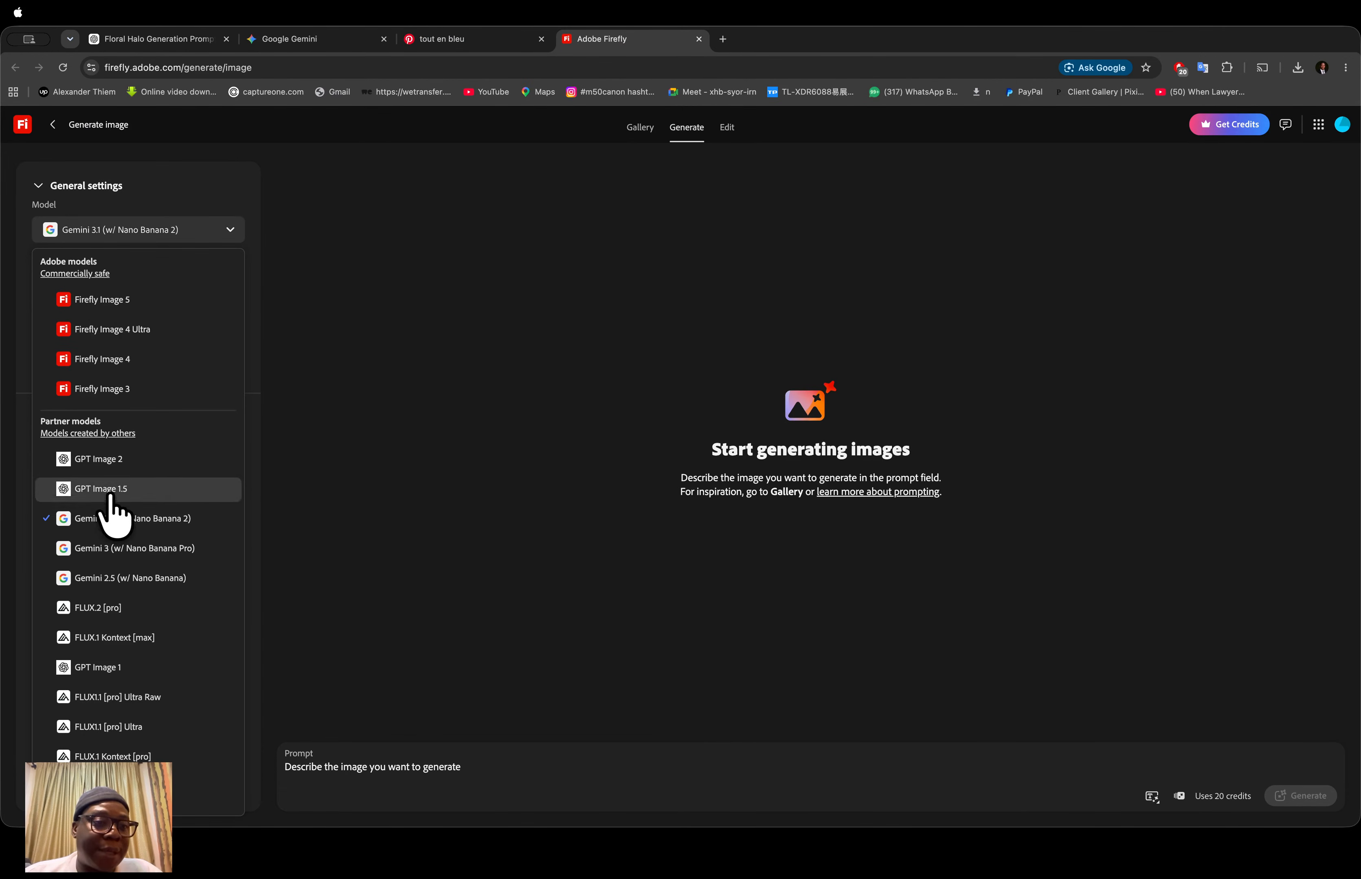
pyautogui.scroll(-1, 117, 675)
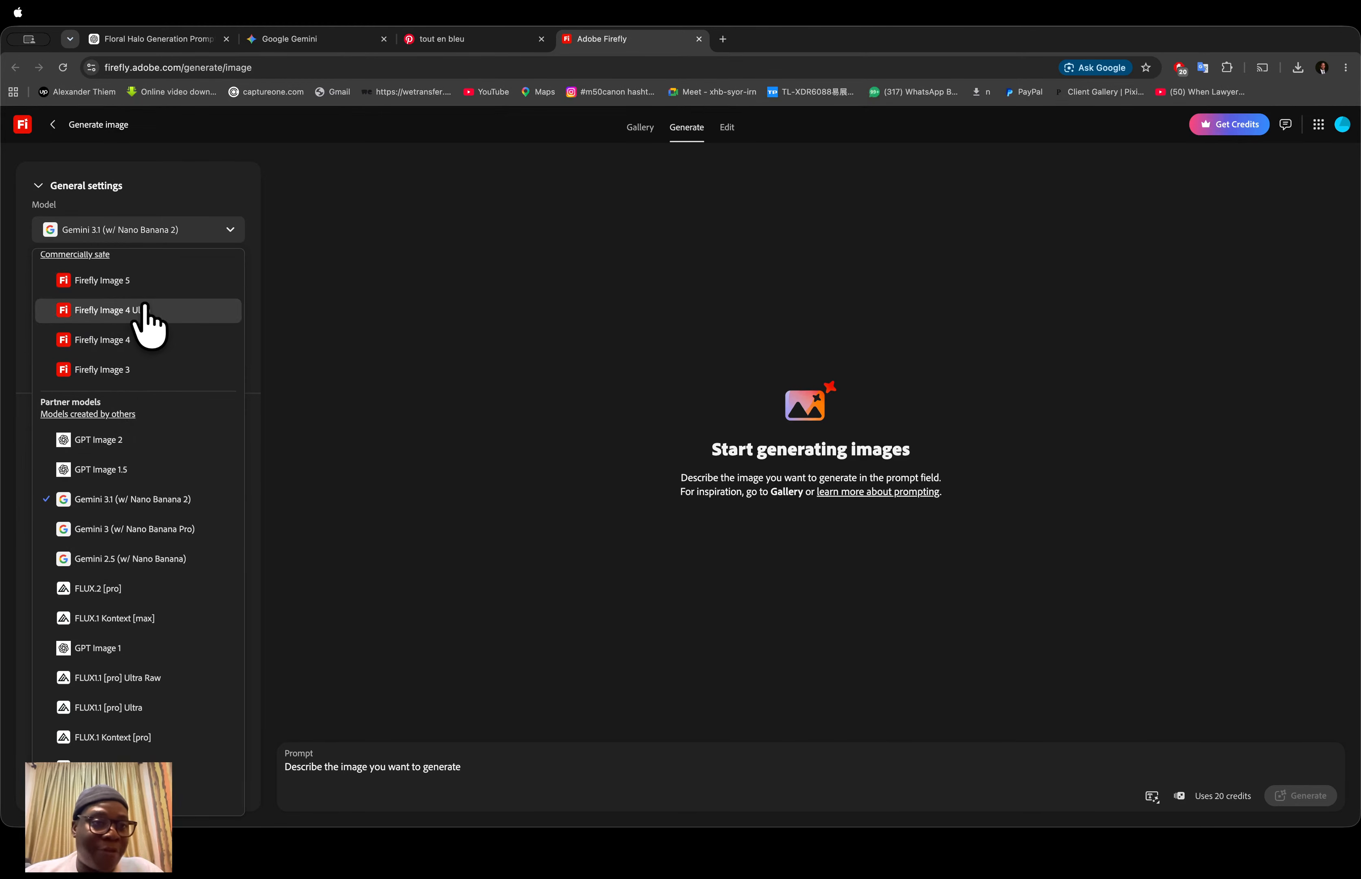
pyautogui.click(327, 246)
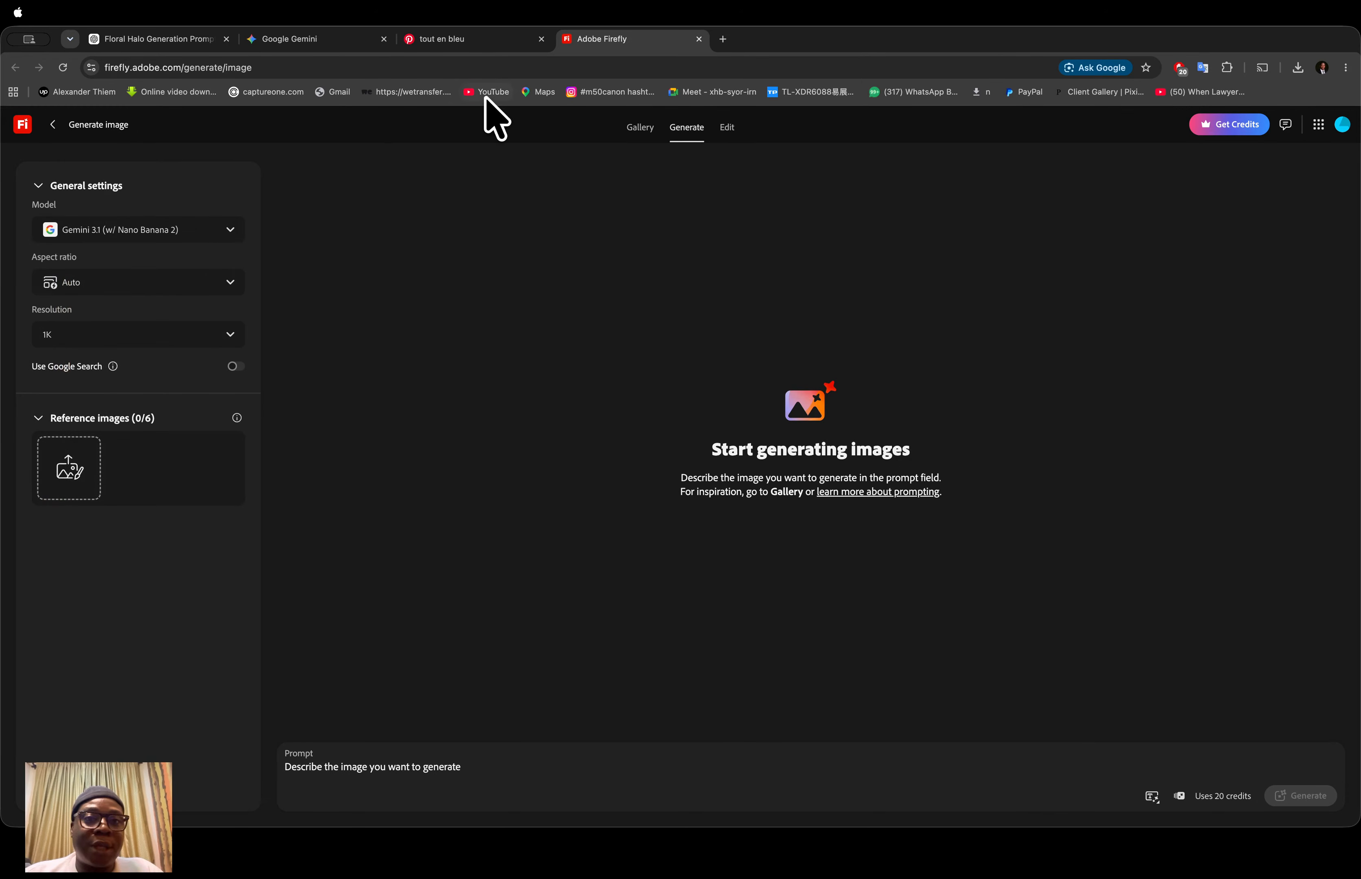
pyautogui.click(1346, 127)
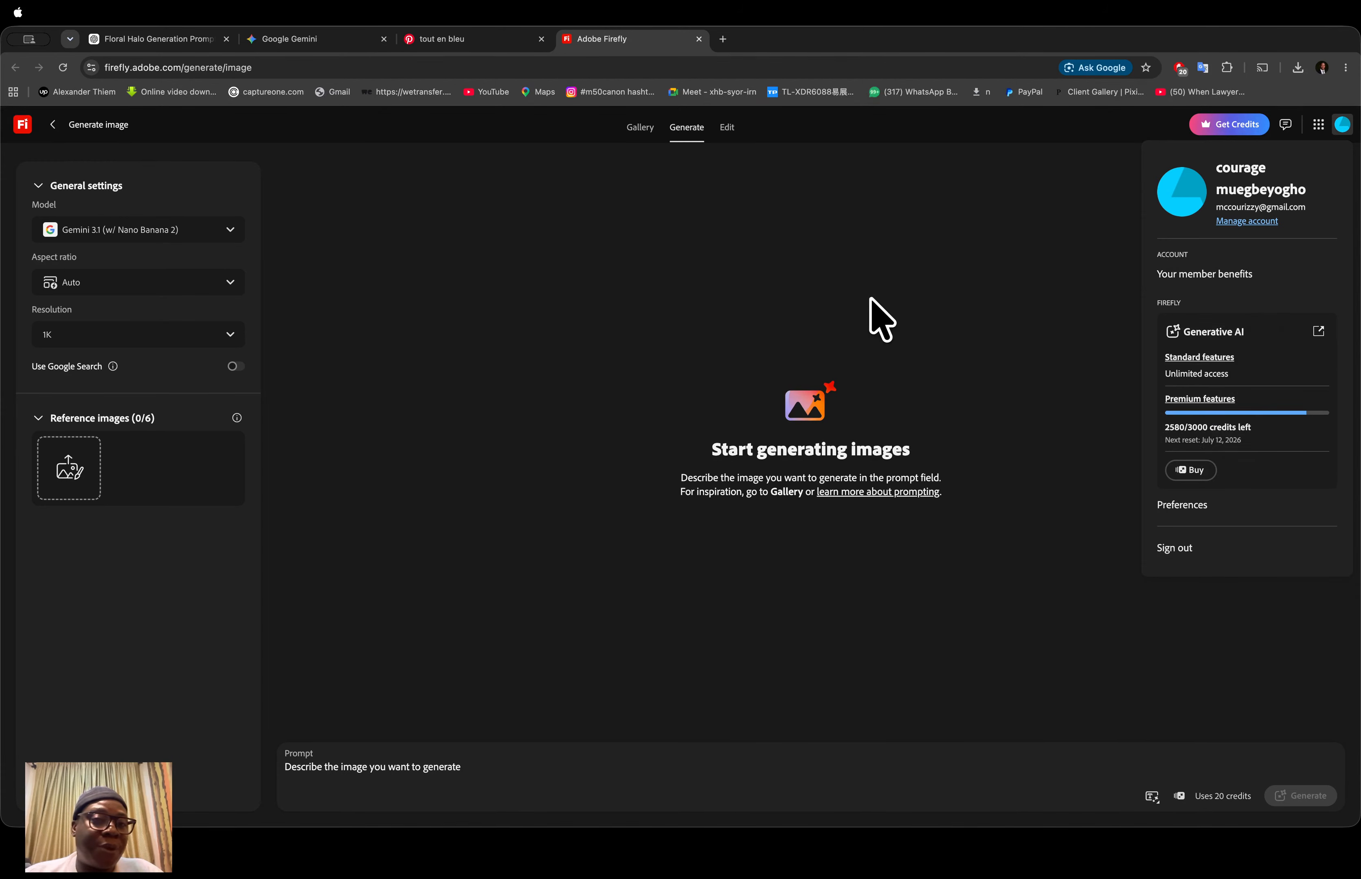
pyautogui.click(334, 45)
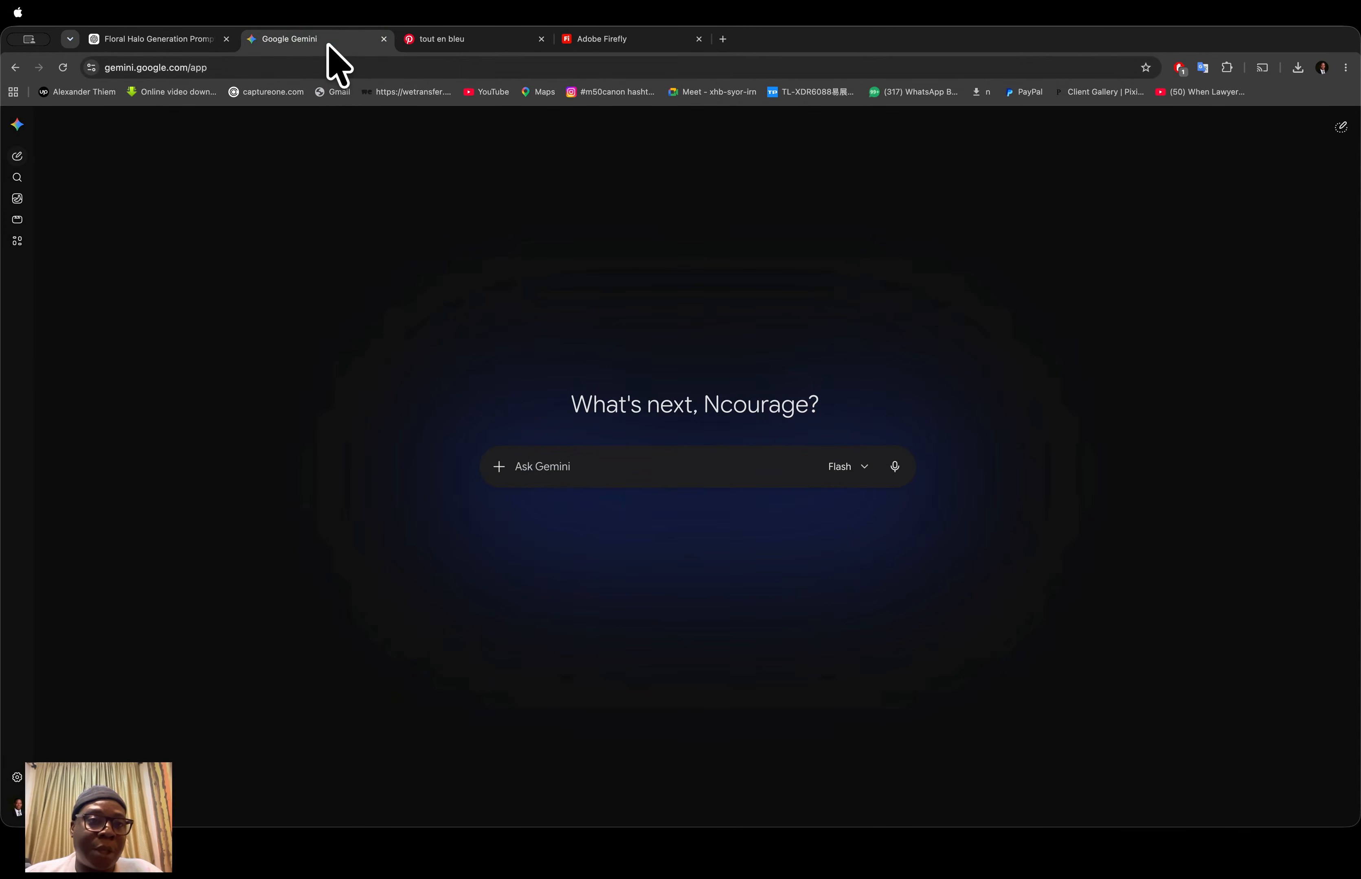
pyautogui.click(172, 60)
pyautogui.click(163, 45)
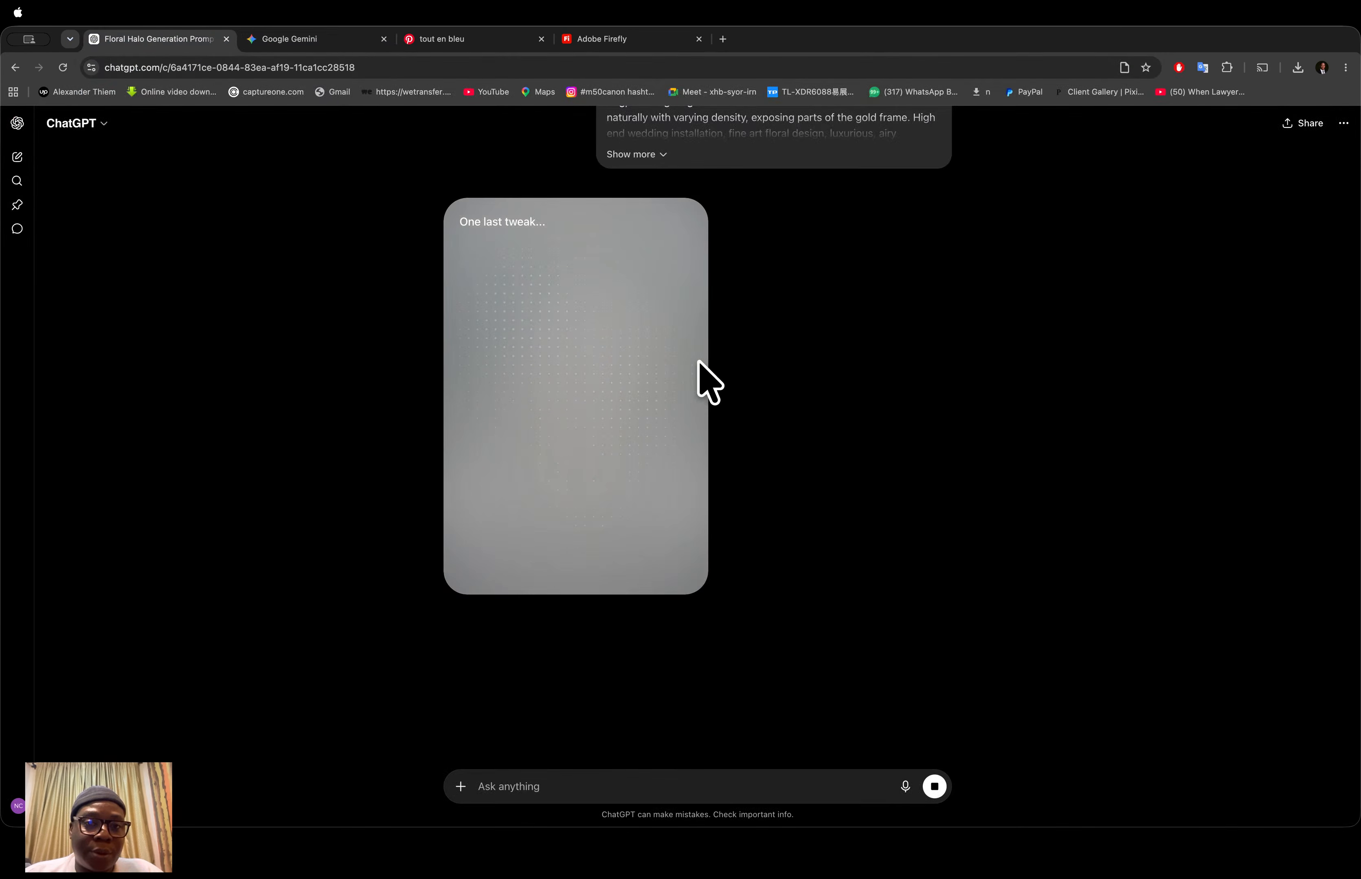
# Step: Reload the ChatGPT conversation and inspect the generated floral ring image at full size
pyautogui.click(64, 67)
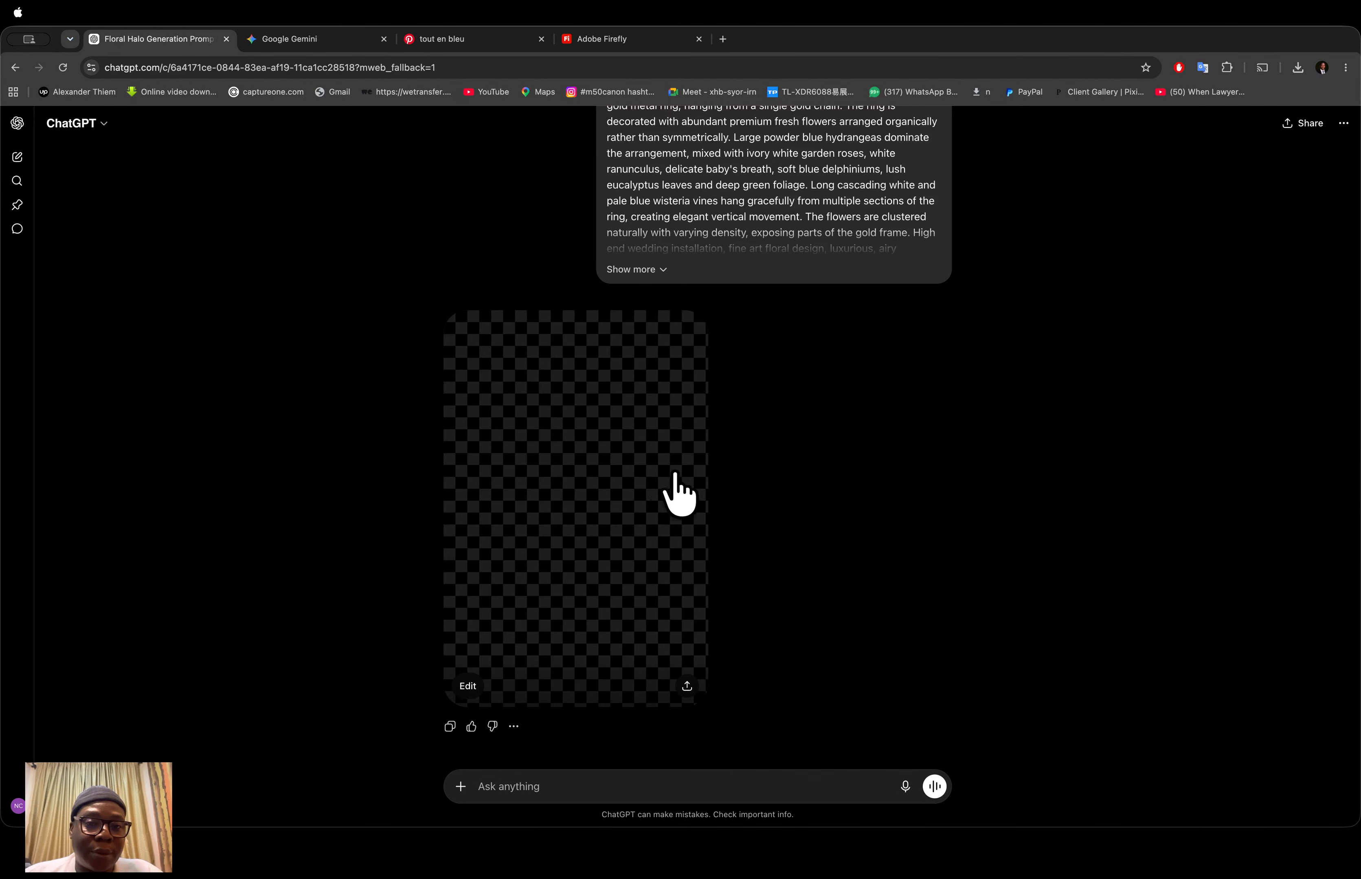
pyautogui.click(652, 468)
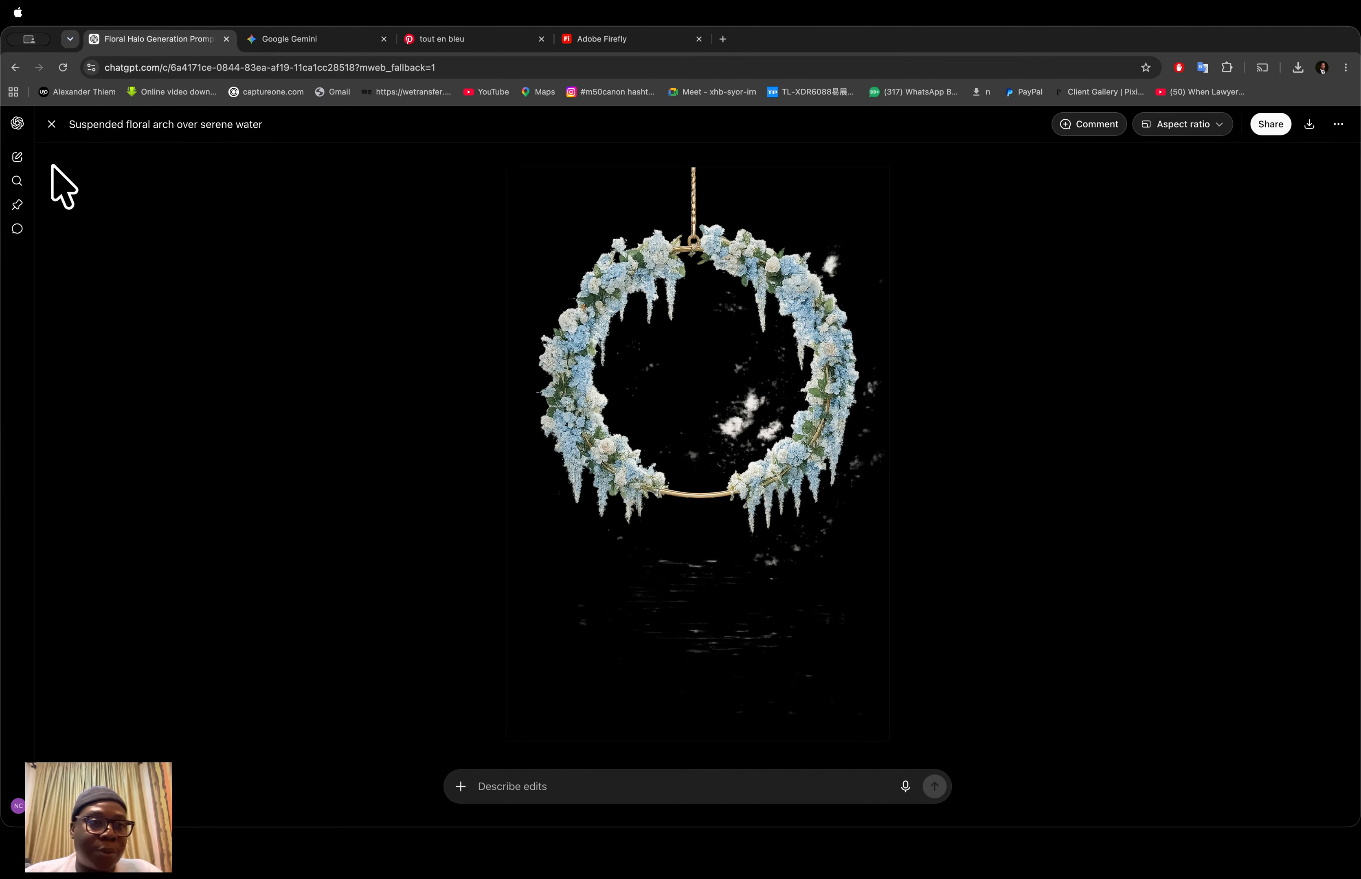
pyautogui.click(51, 125)
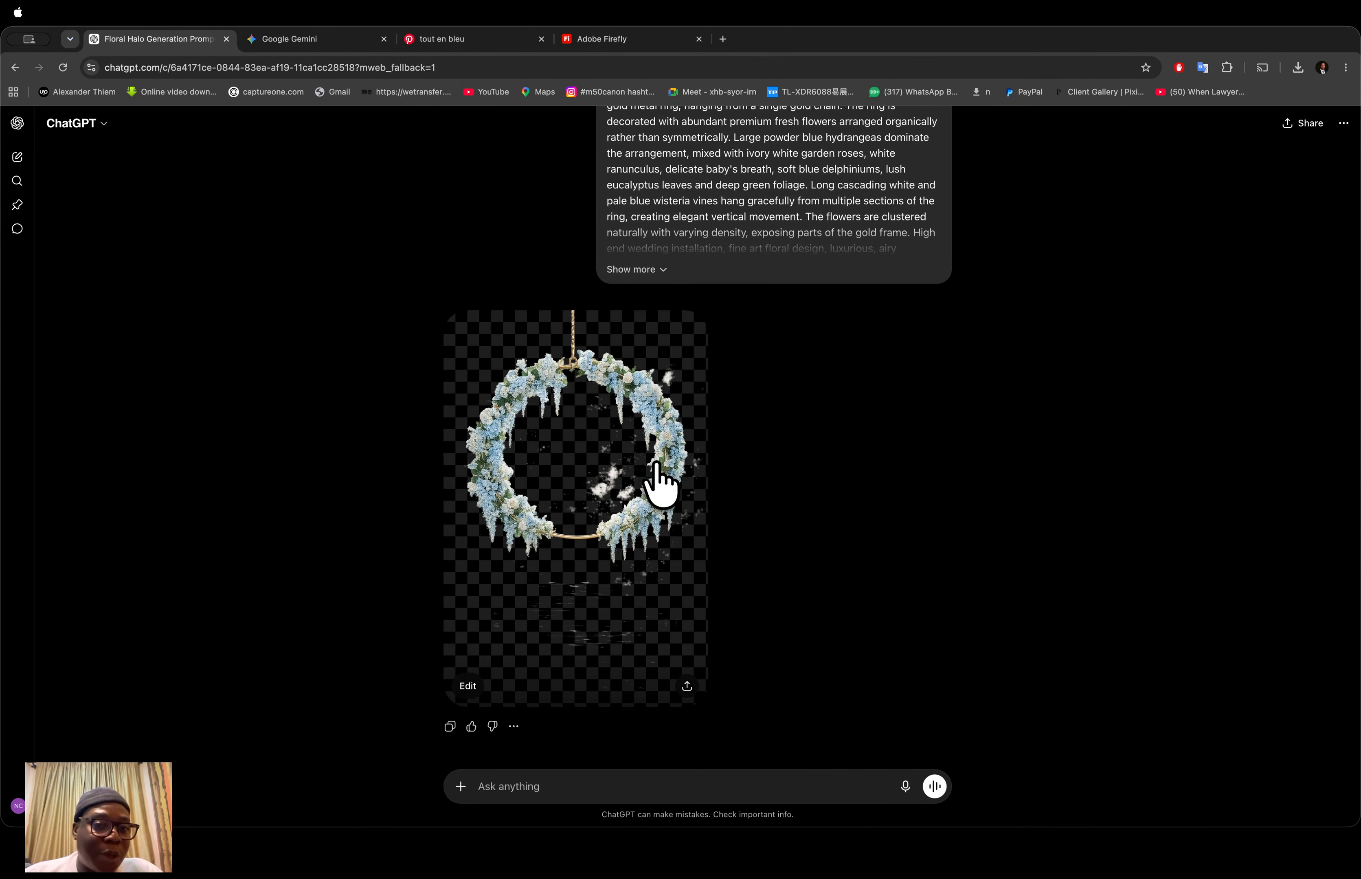
pyautogui.click(658, 483)
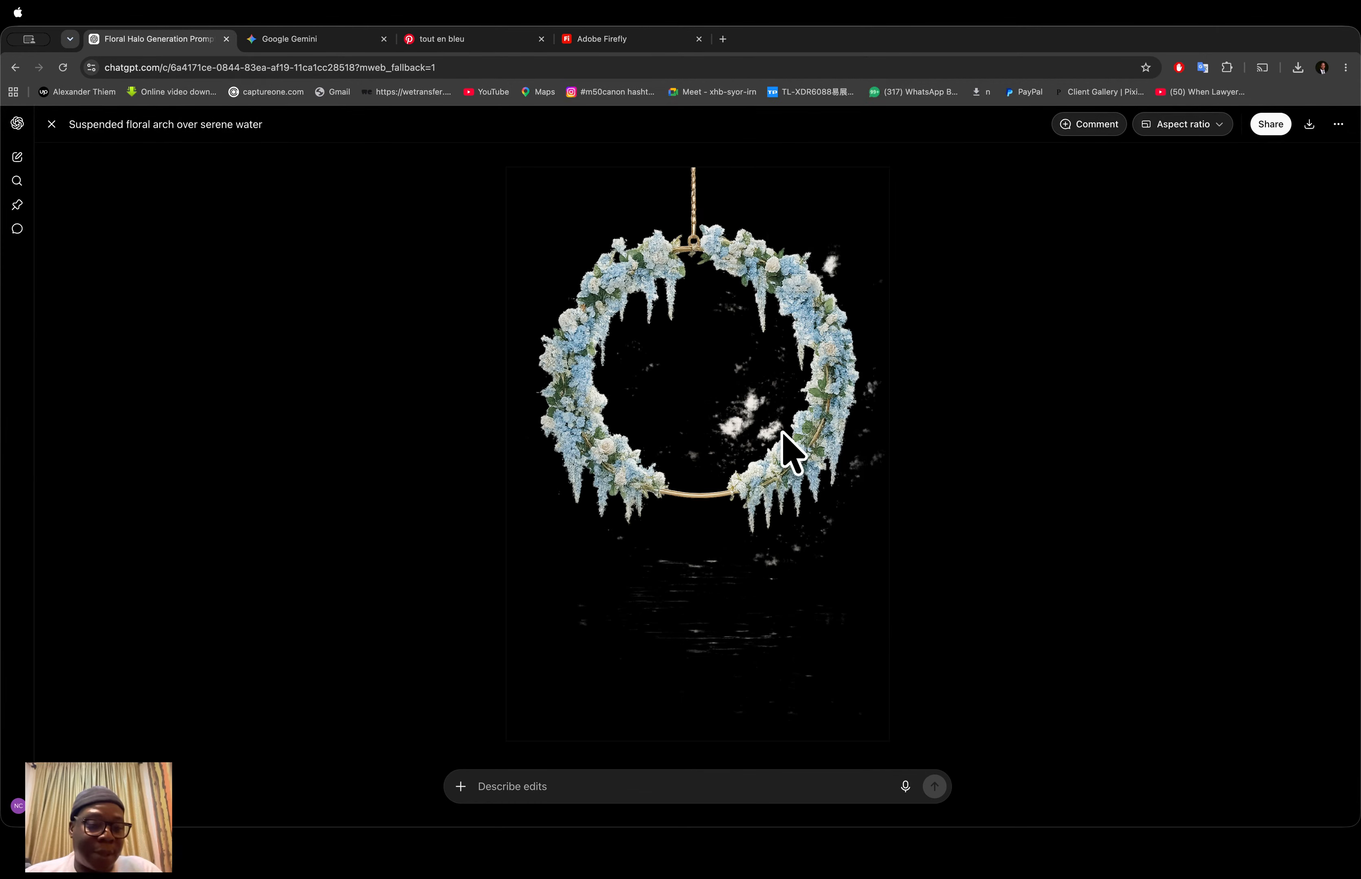
pyautogui.press('Escape')
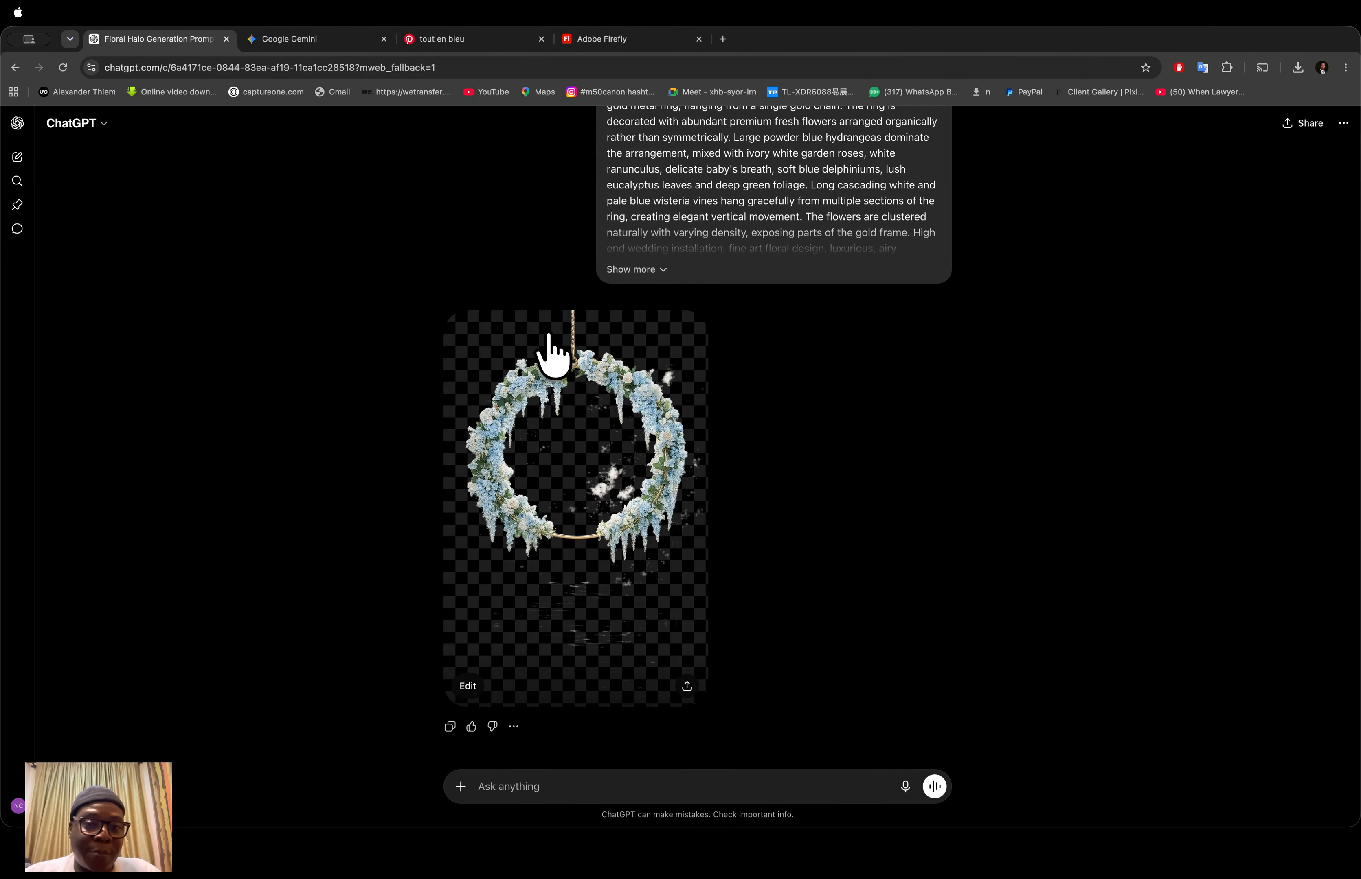
# Step: Download the generated transparent floral ring image and switch to the maternity portrait in Photoshop
pyautogui.click(686, 686)
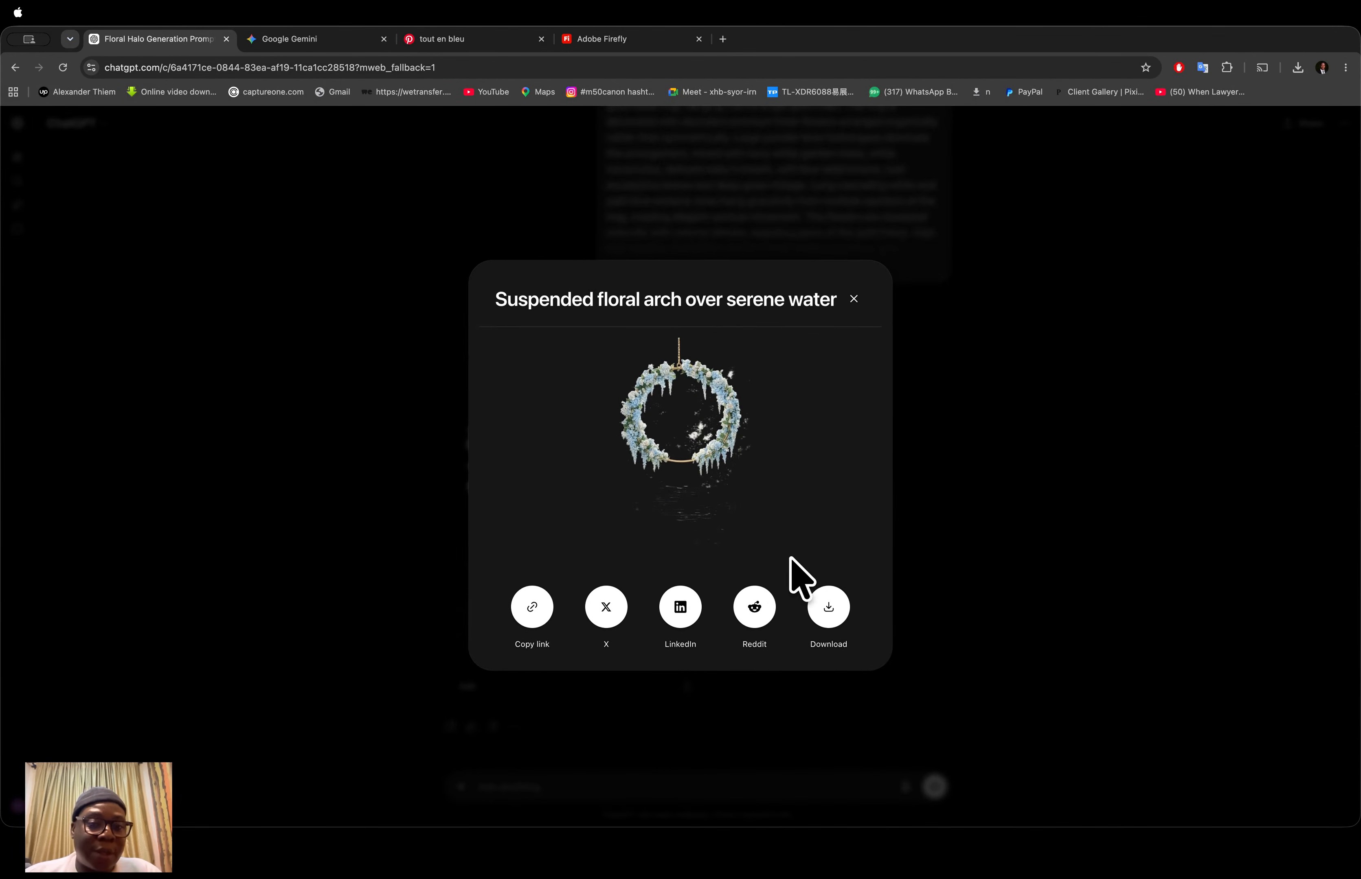
pyautogui.click(827, 613)
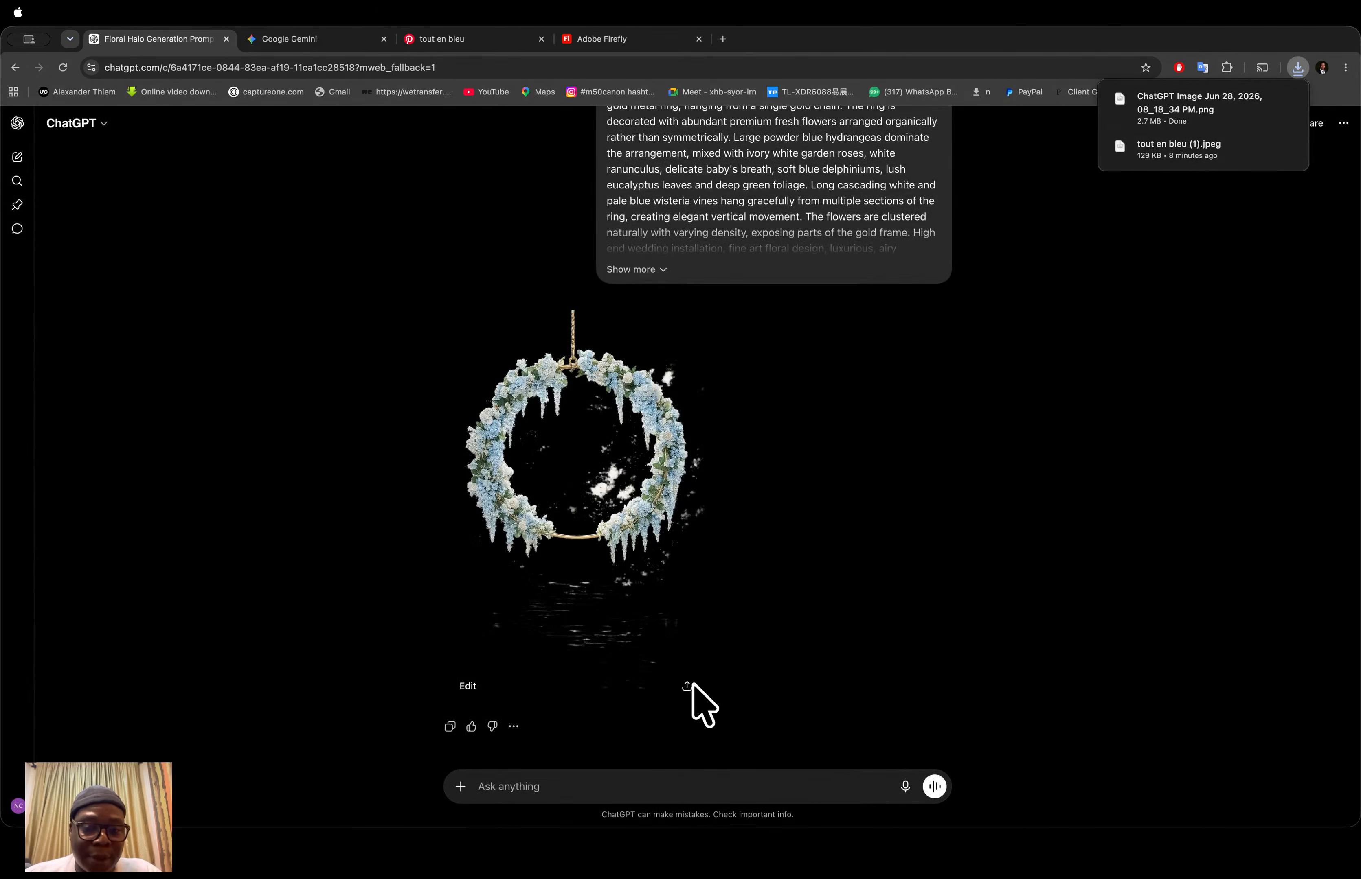
pyautogui.click(706, 853)
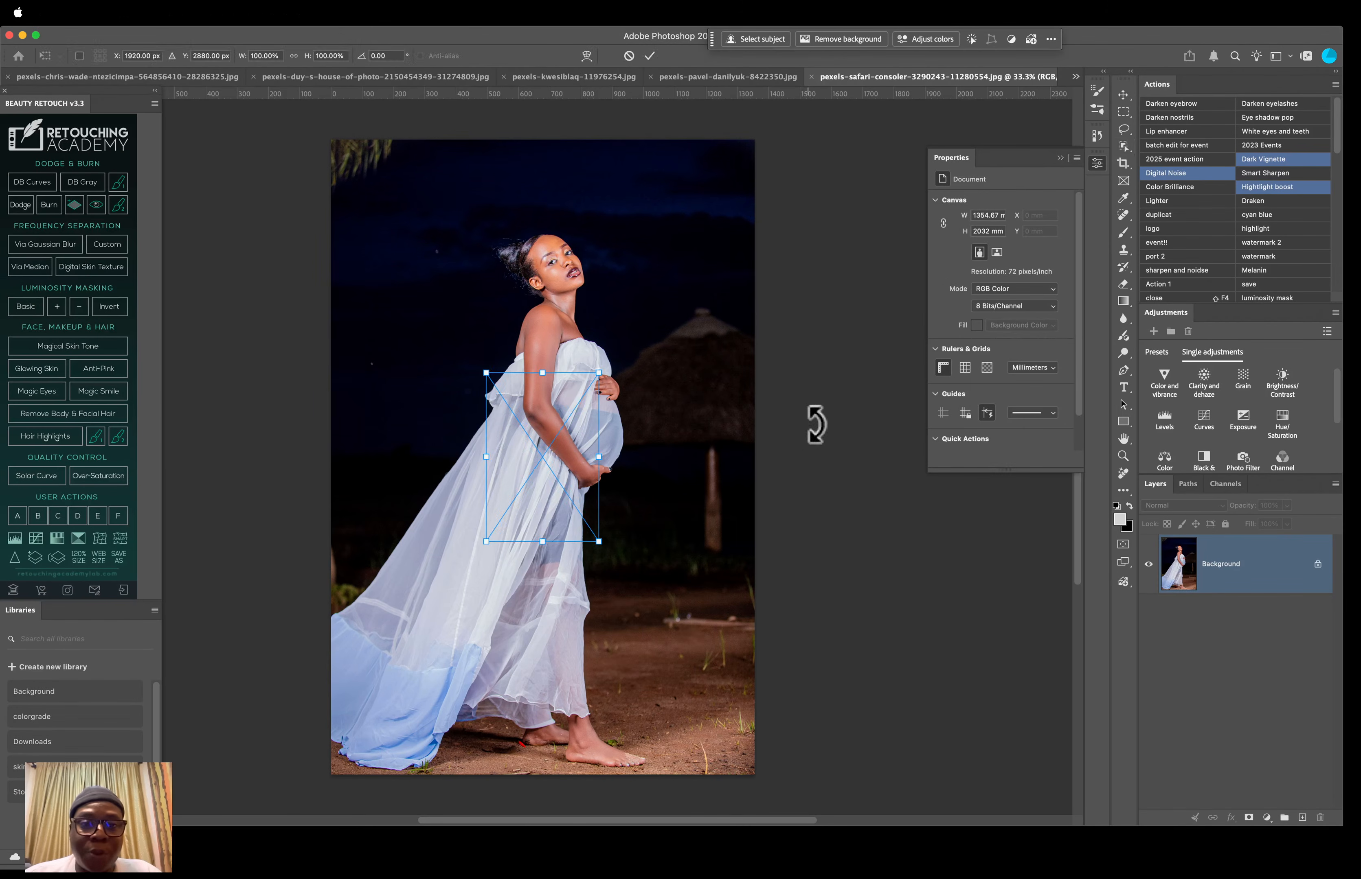
# Step: Place the floral ring image over the maternity portrait, scaled to about 377% so the ring surrounds the subject's head and upper body
pyautogui.moveTo(599, 448); pyautogui.dragTo(838, 457)
pyautogui.moveTo(707, 424); pyautogui.dragTo(575, 426)
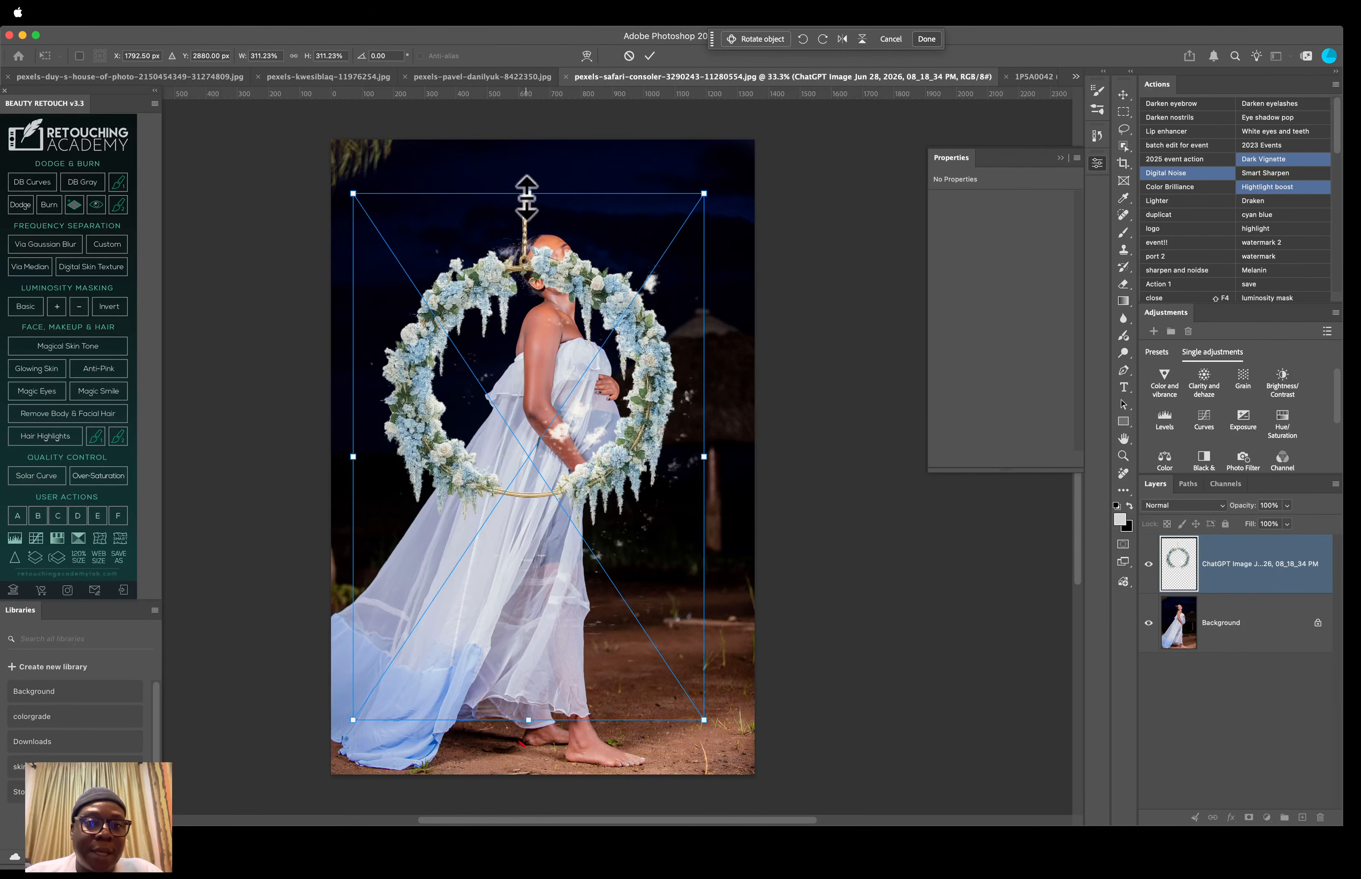
pyautogui.moveTo(526, 196); pyautogui.dragTo(533, 118)
pyautogui.moveTo(731, 419); pyautogui.dragTo(755, 419)
pyautogui.moveTo(646, 485); pyautogui.dragTo(646, 507)
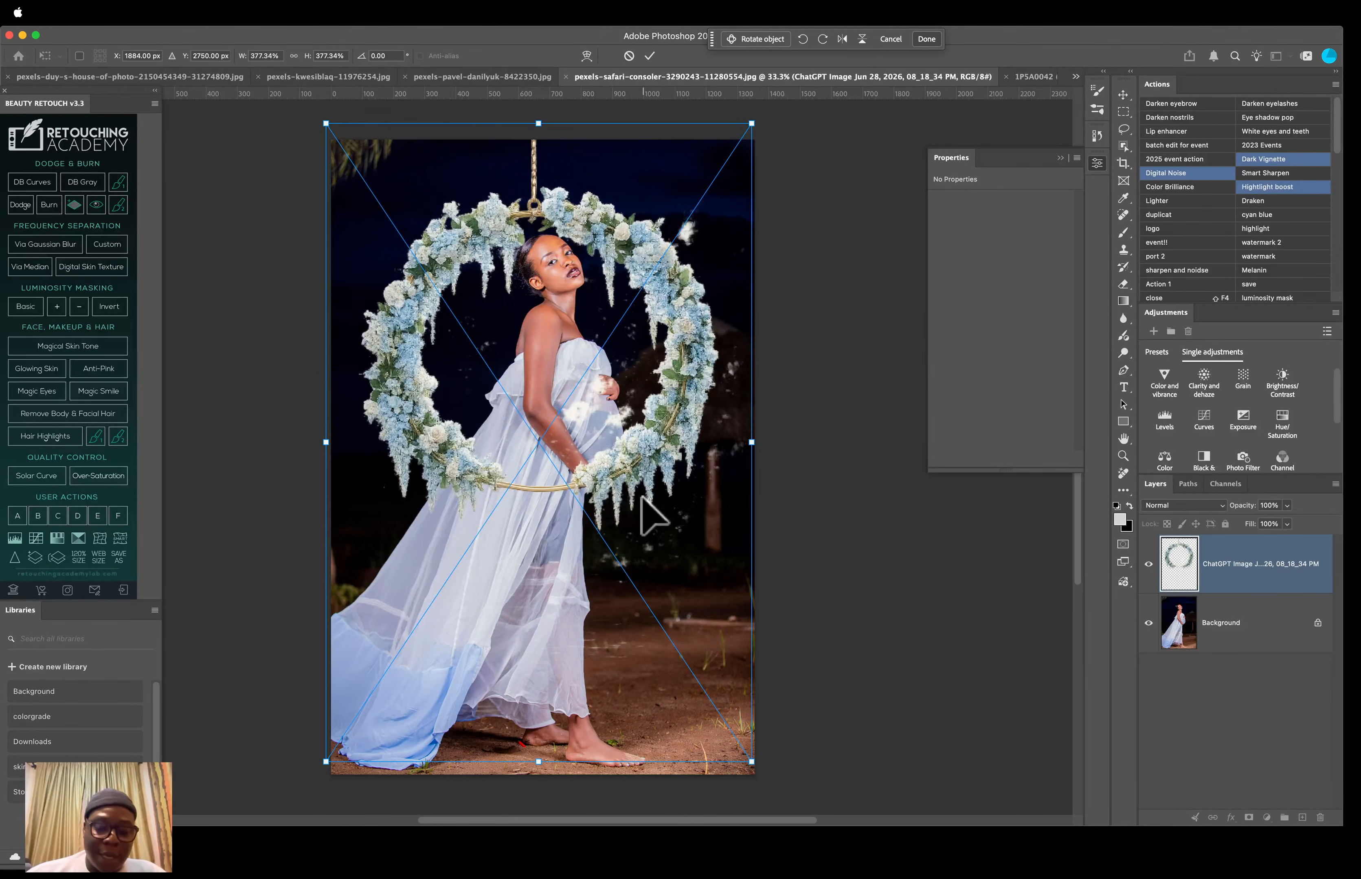
pyautogui.press('Return')
pyautogui.press('w')
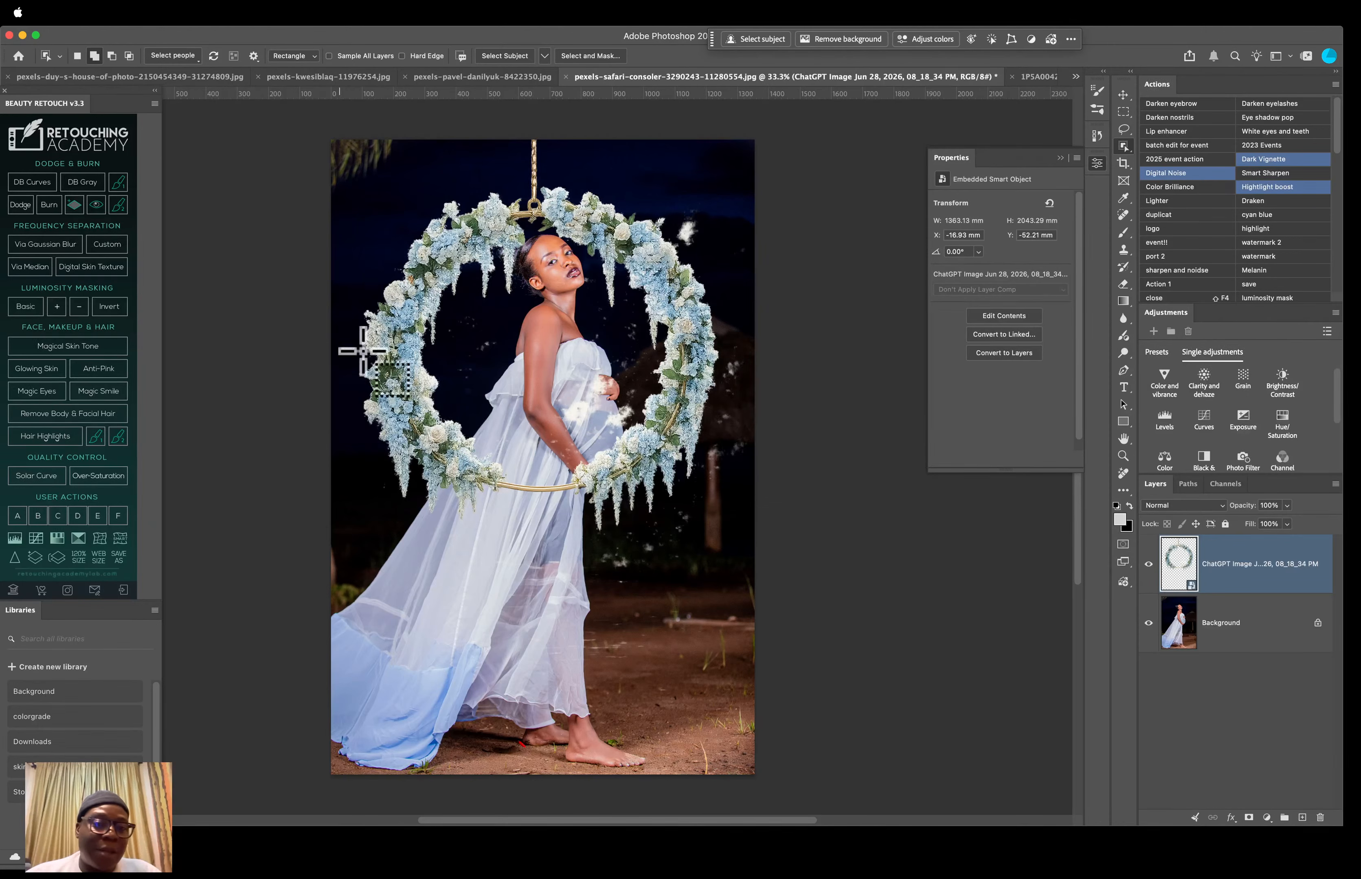
# Step: Compare the portrait with and without the floral ring layer, and delete that layer
pyautogui.click(1148, 564)
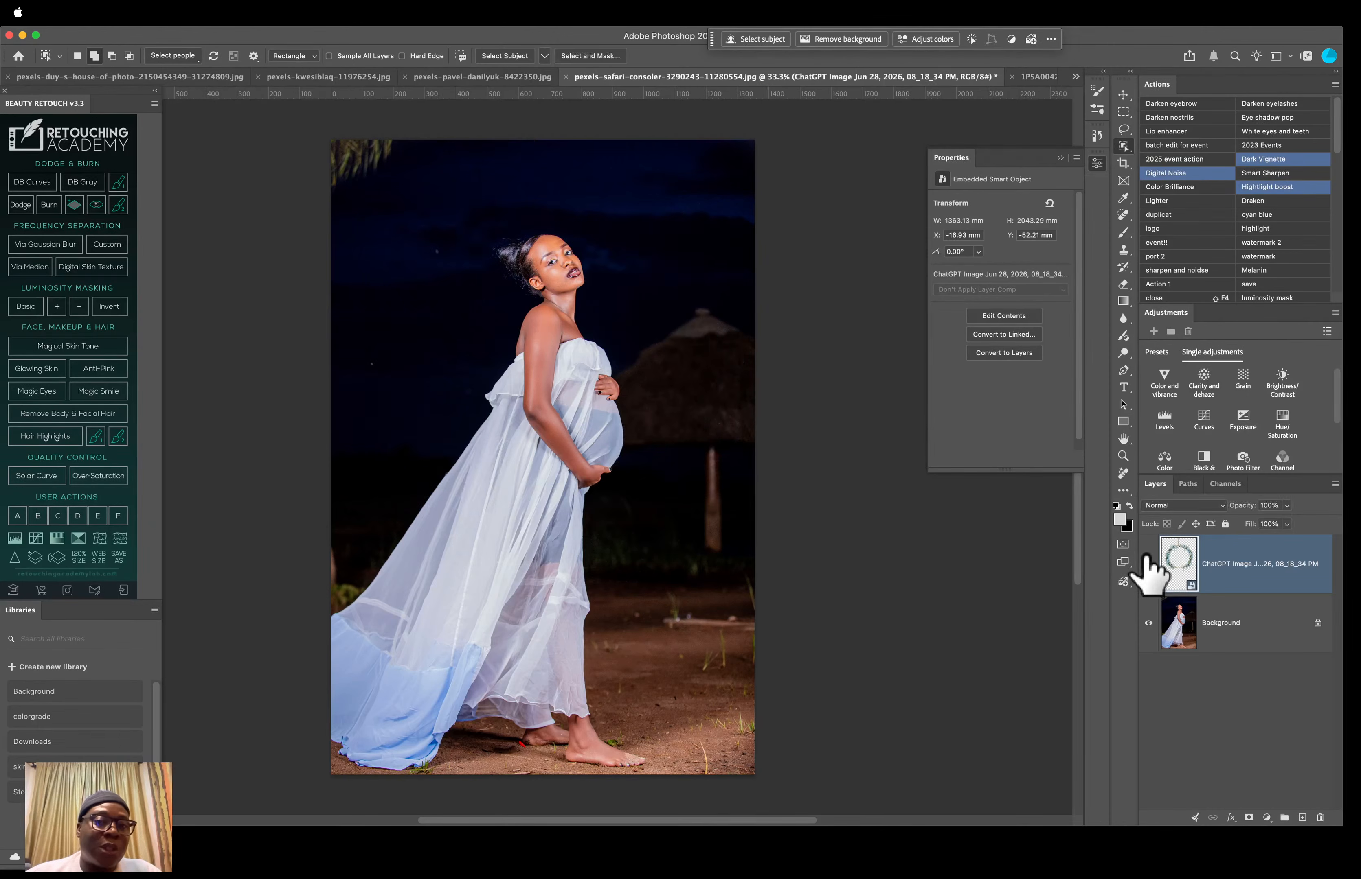
pyautogui.click(1148, 563)
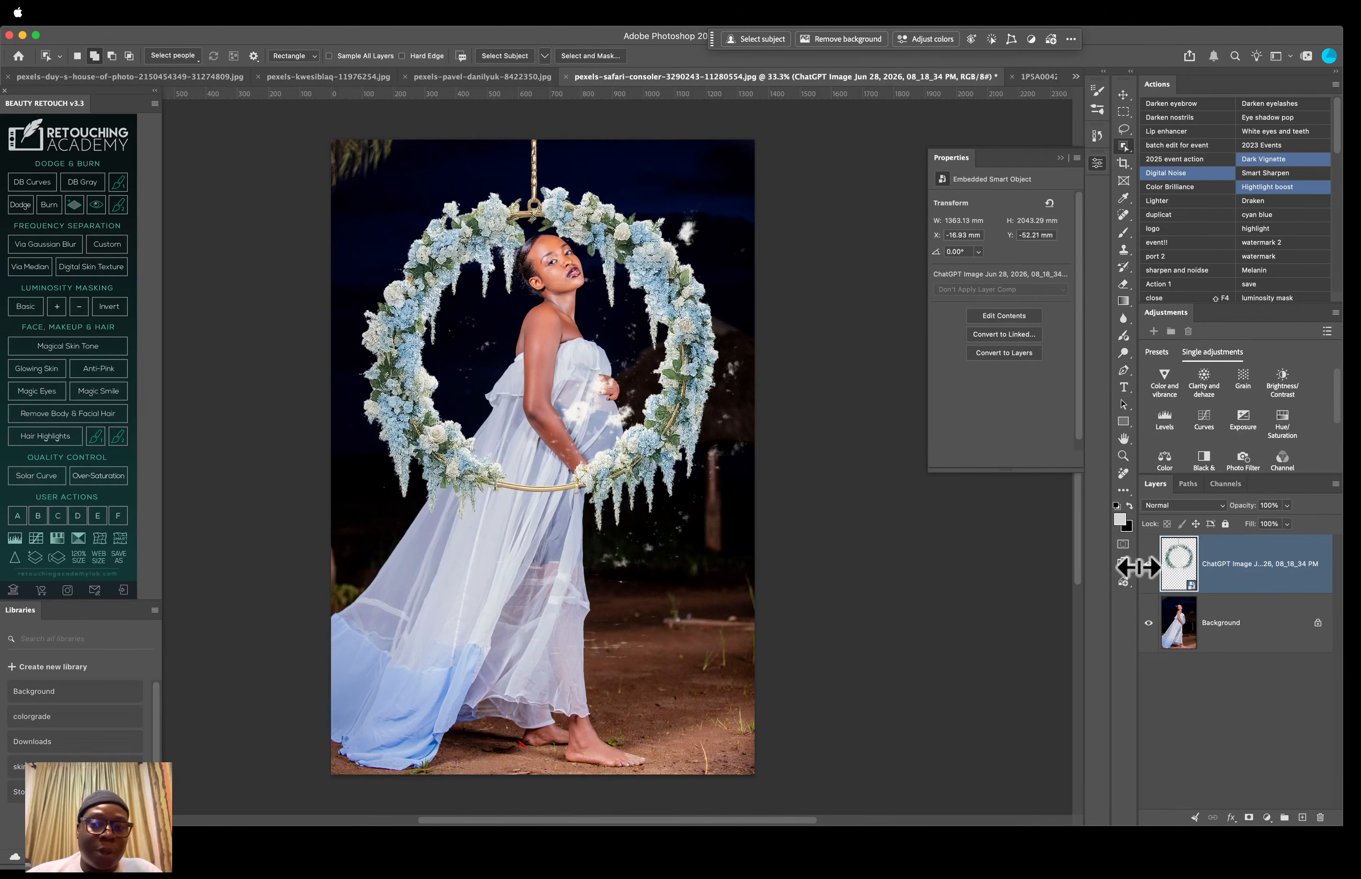
pyautogui.click(1148, 566)
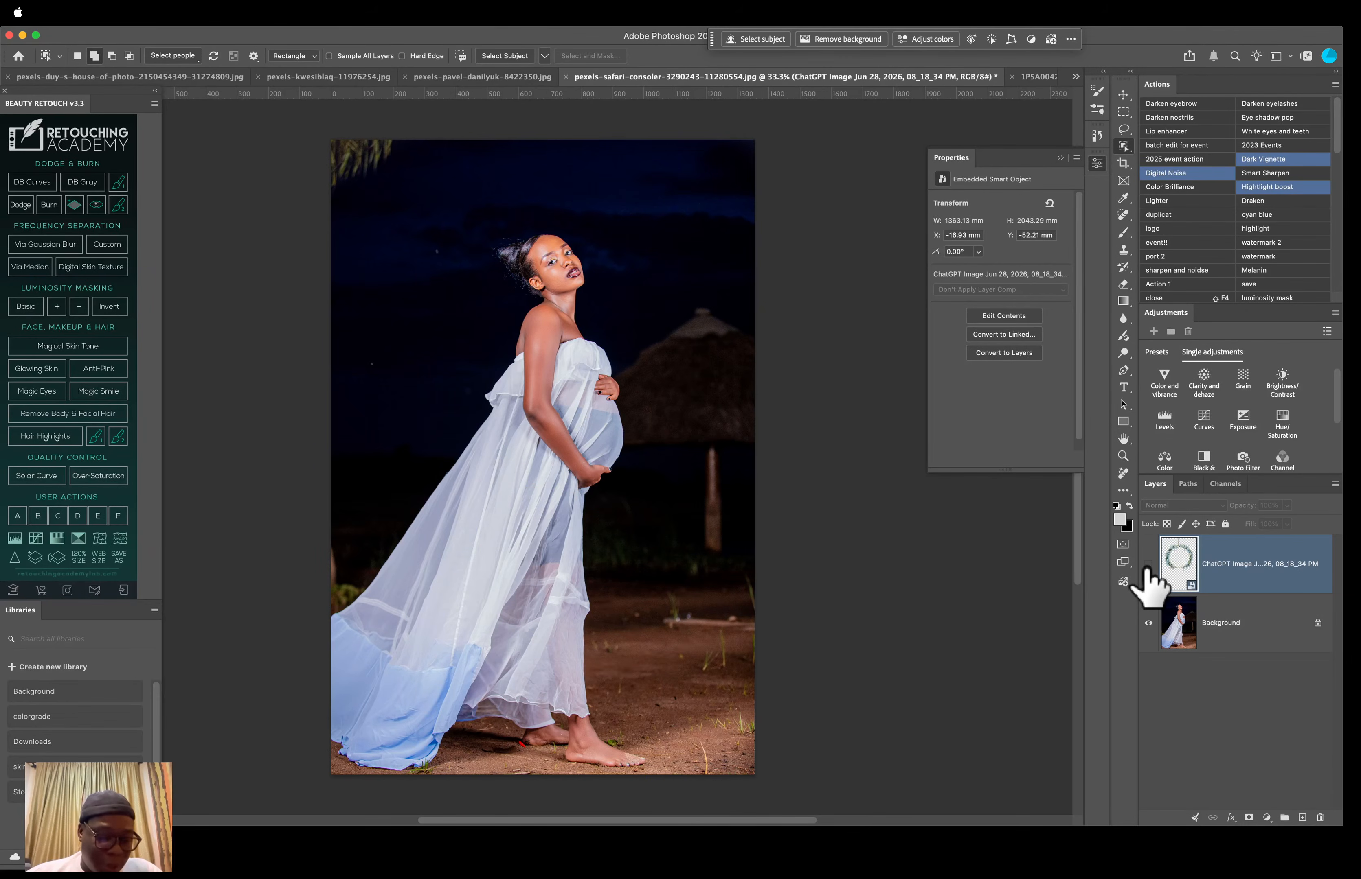
pyautogui.click(1148, 566)
pyautogui.click(1148, 566)
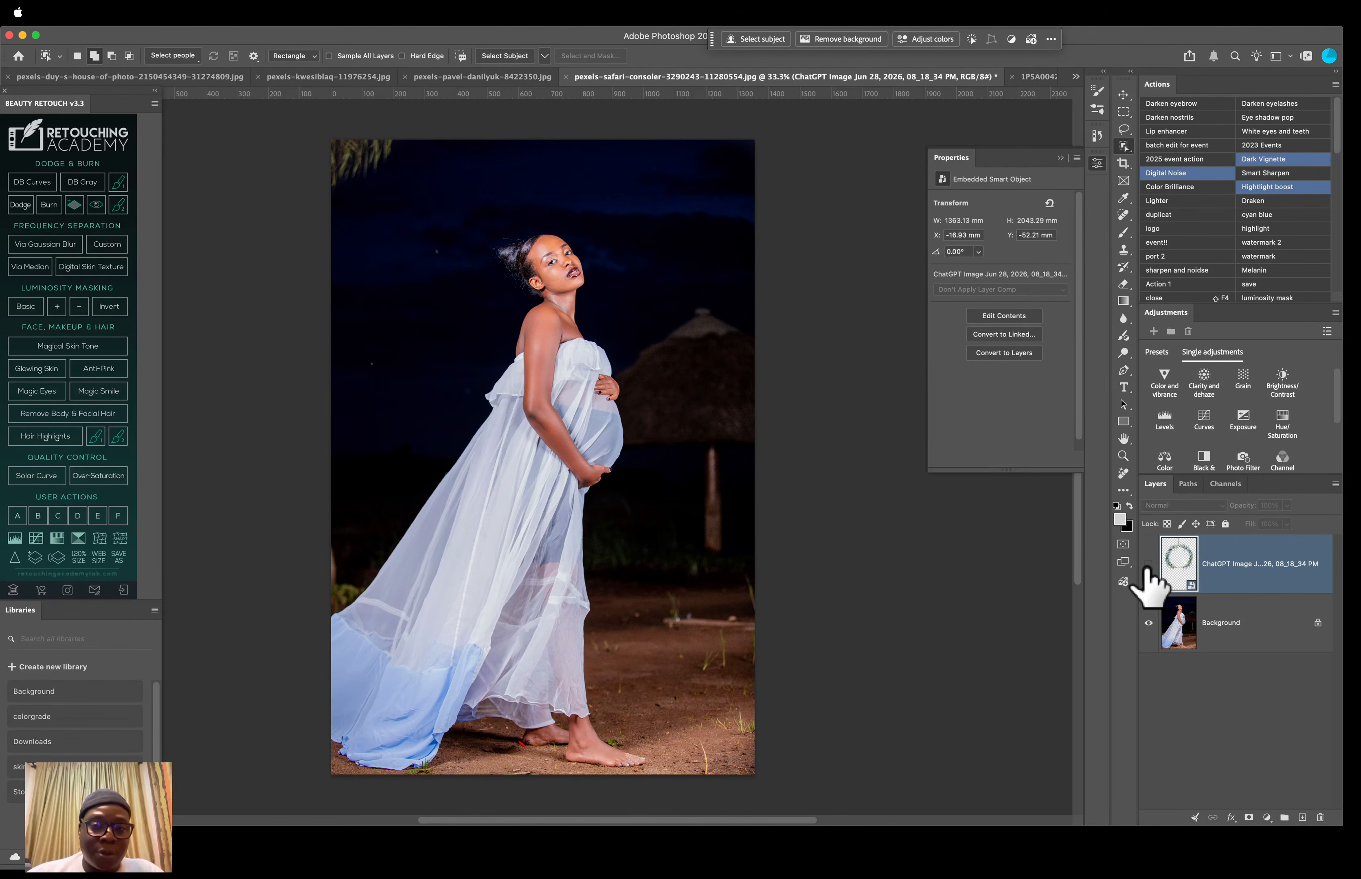
pyautogui.click(1148, 566)
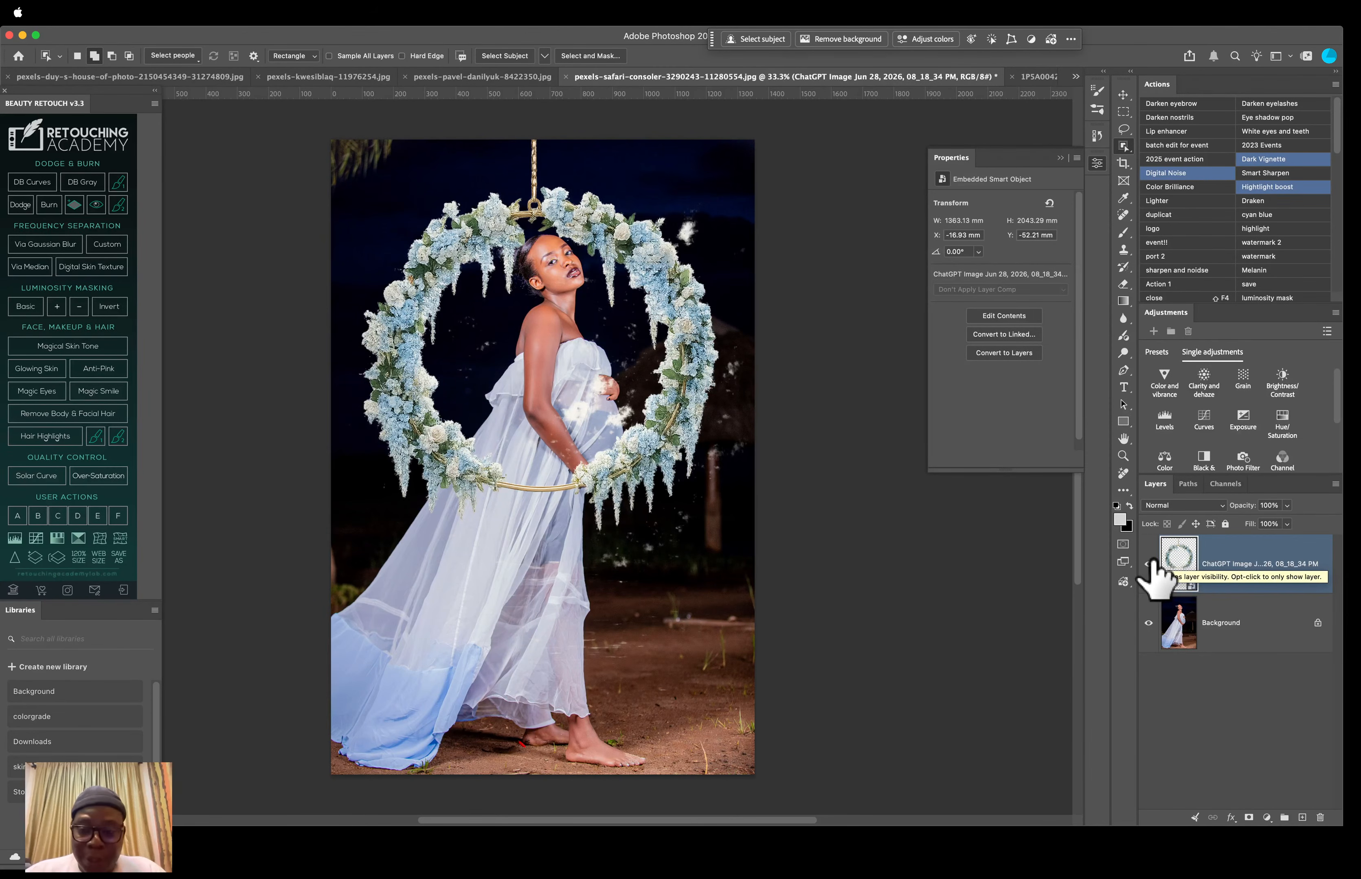
pyautogui.press('Delete')
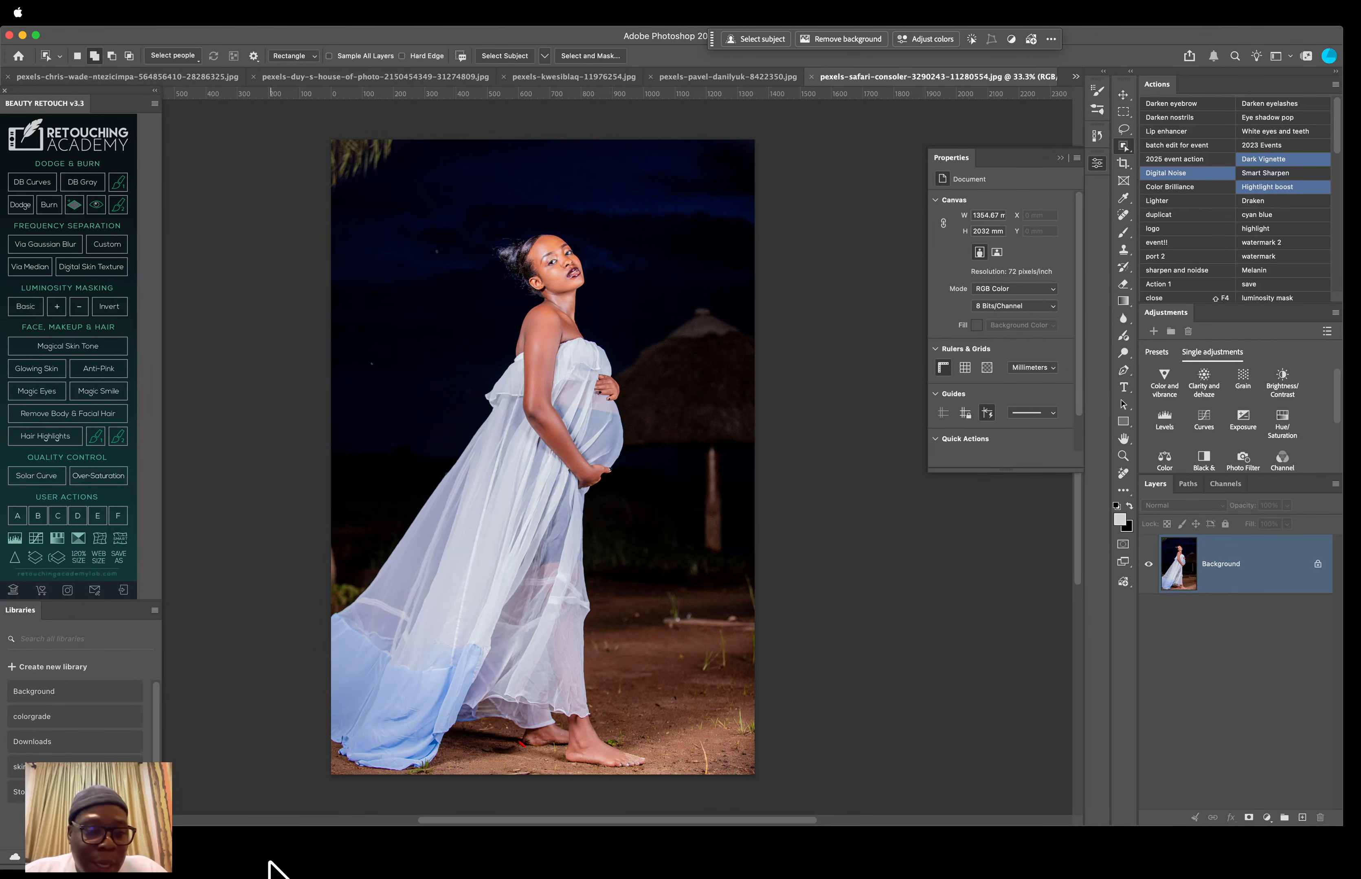
# Step: Return to ChatGPT and send a dictated request for a full-color sky blue and white background with a reflective floor, suiting a centered subject in white
pyautogui.click(225, 860)
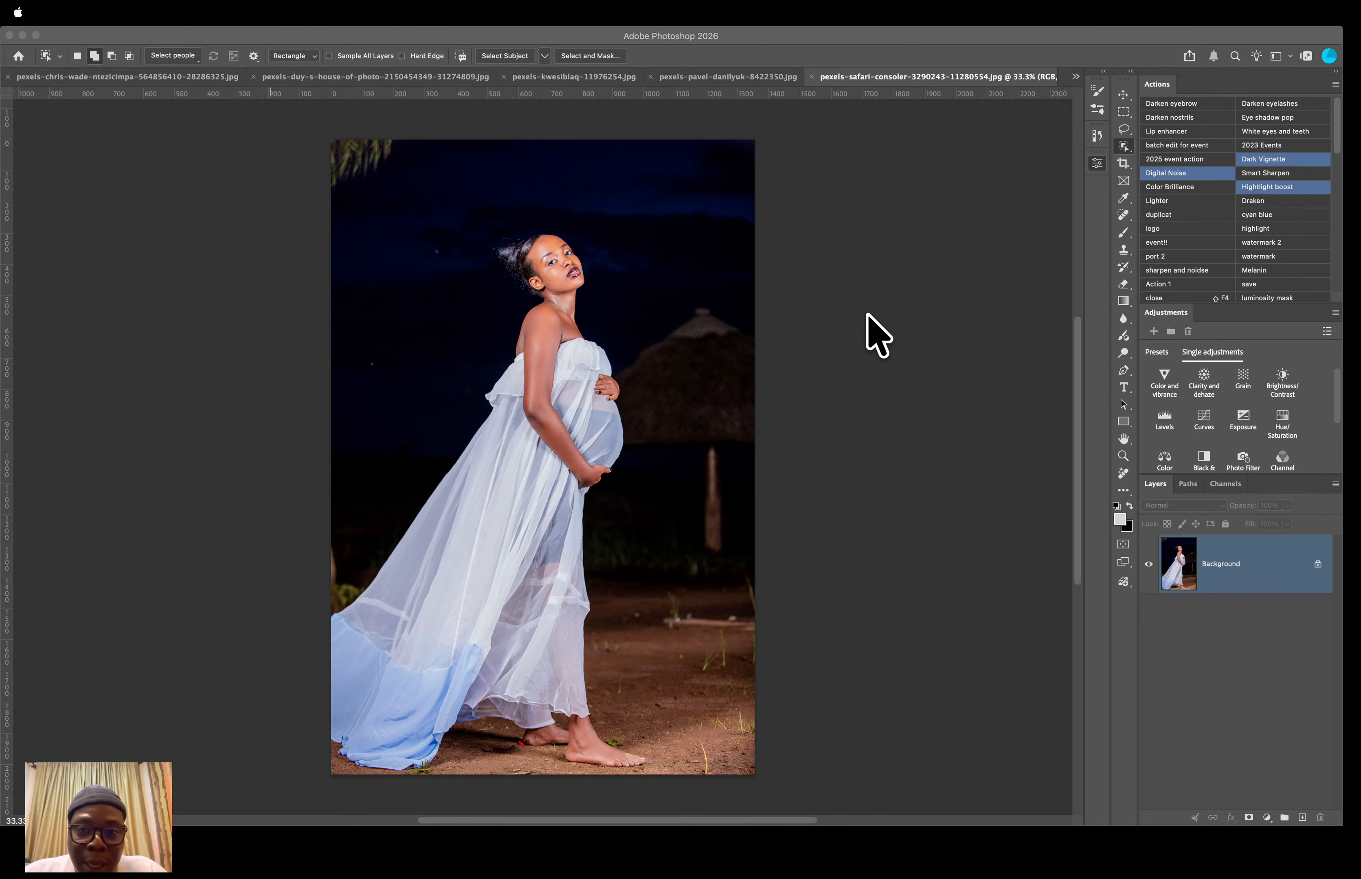
pyautogui.click(668, 595)
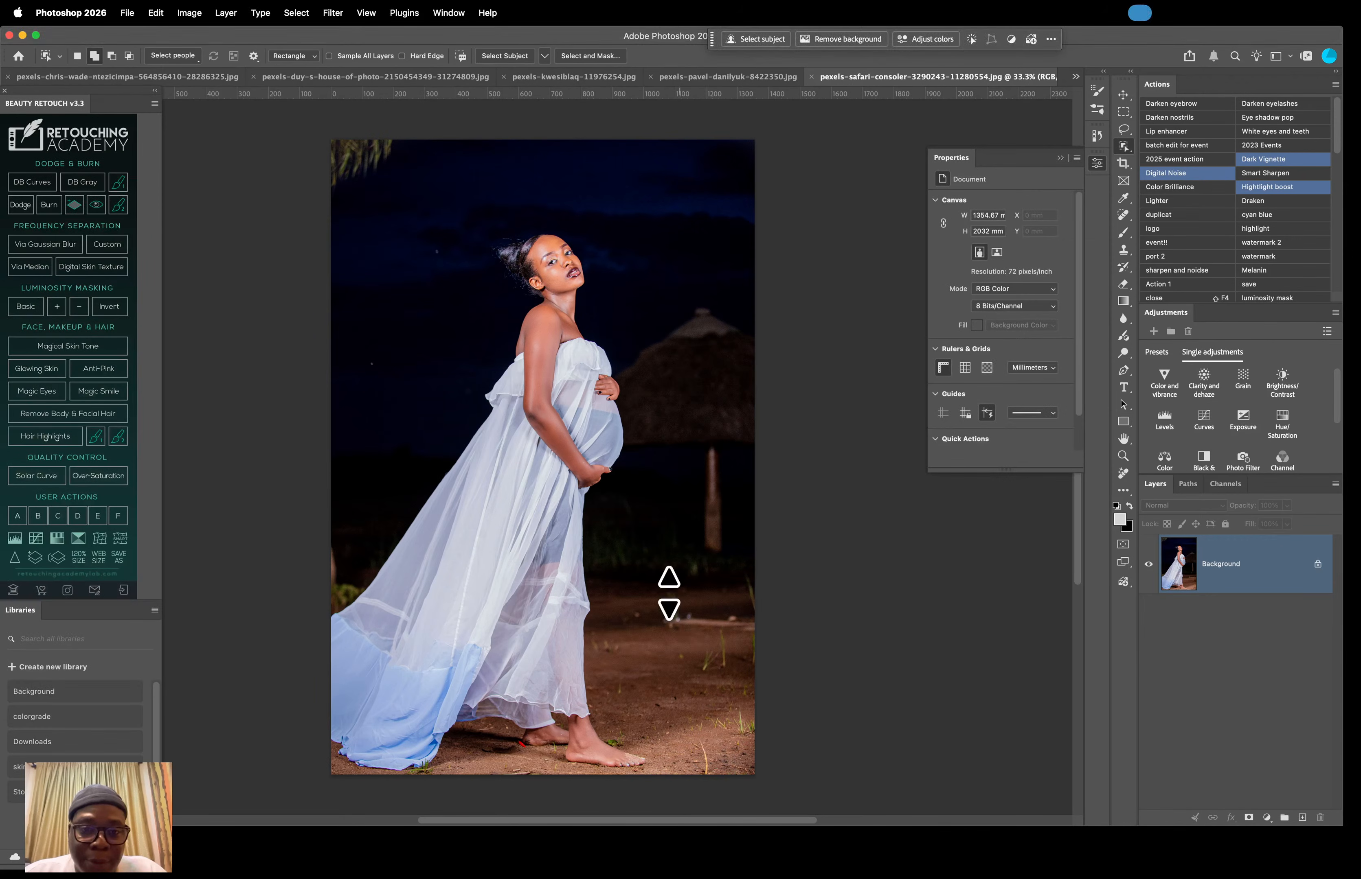
pyautogui.click(260, 851)
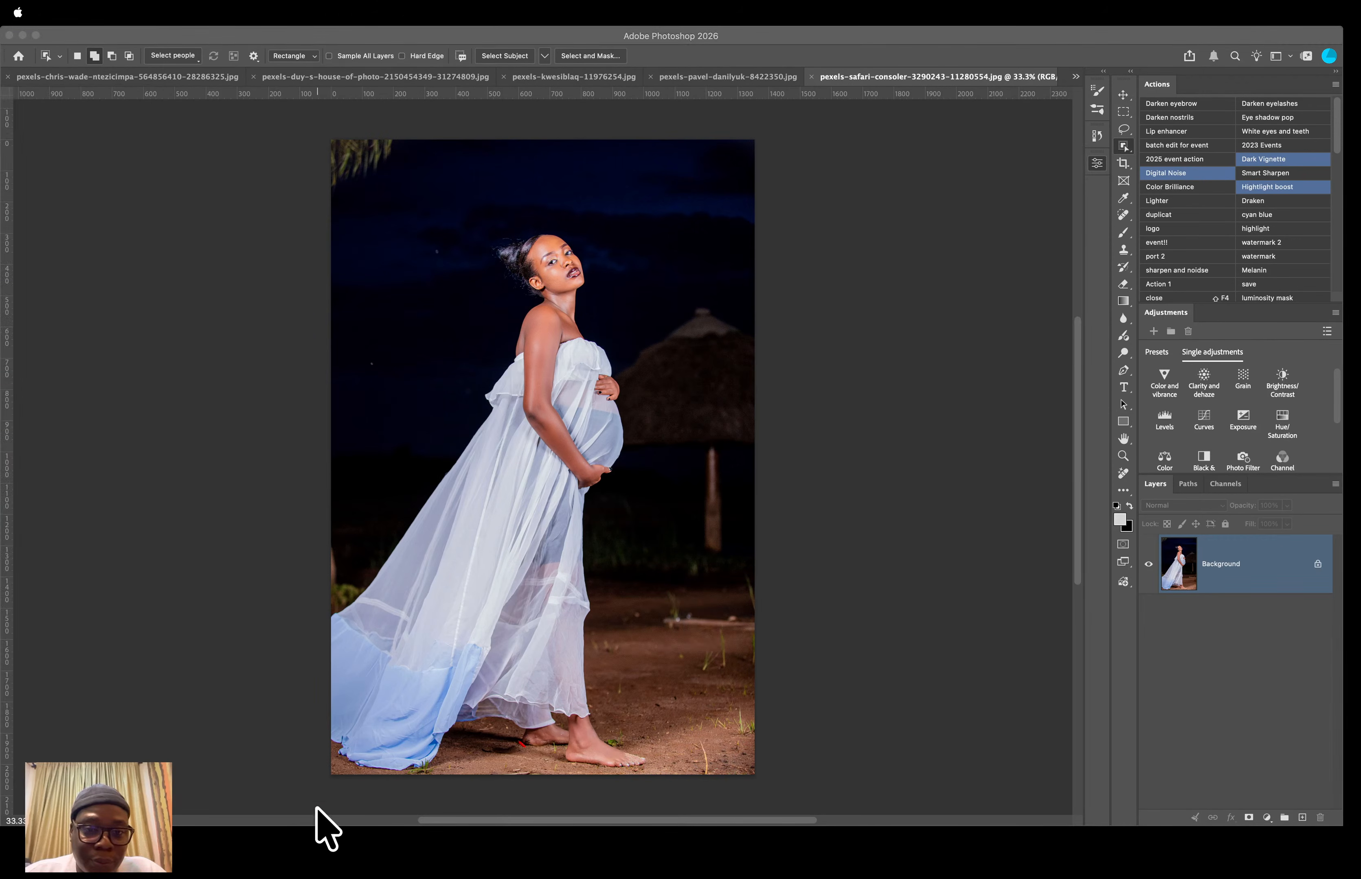
pyautogui.click(119, 460)
pyautogui.click(369, 853)
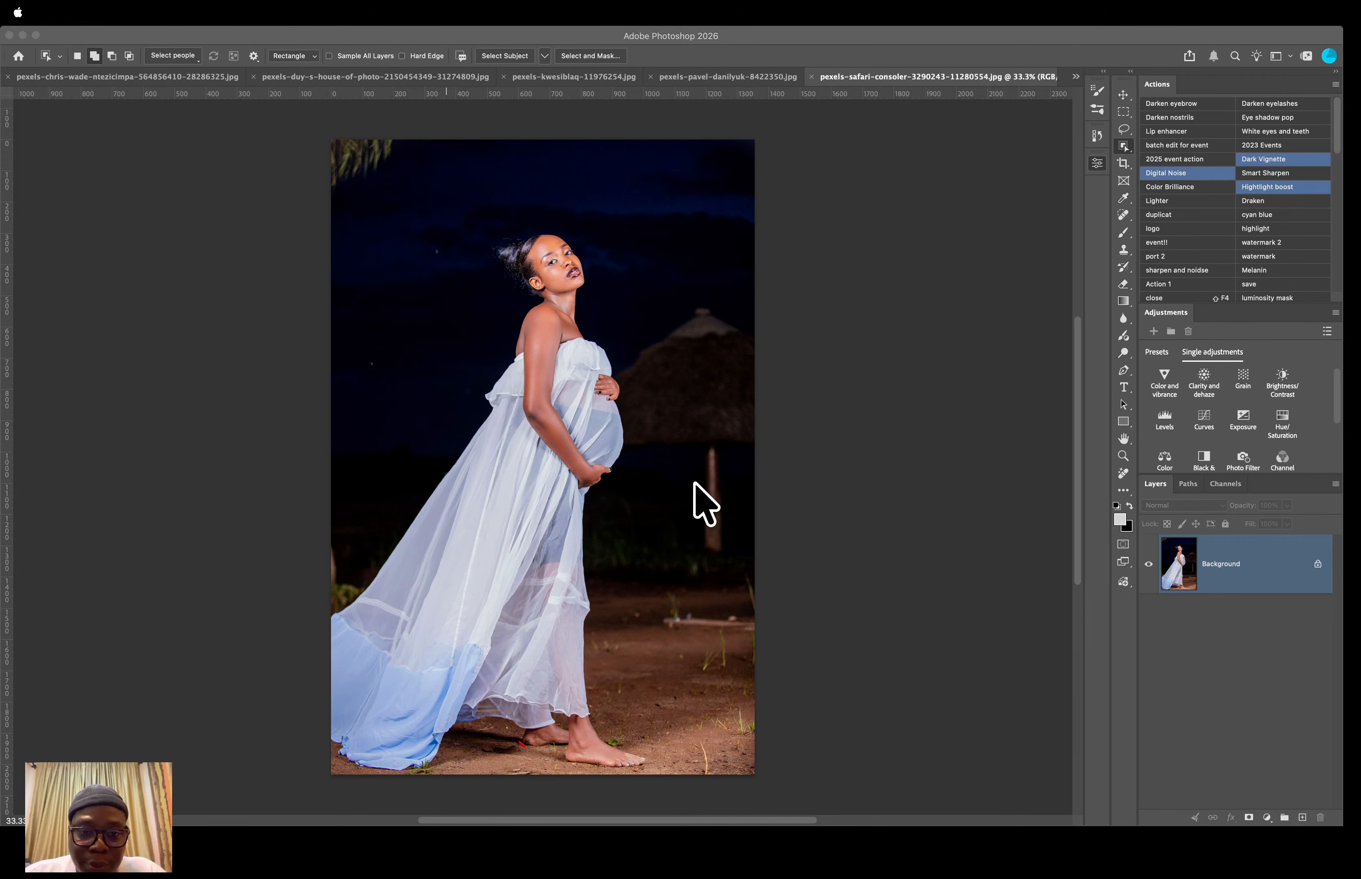
pyautogui.press('super+Tab')
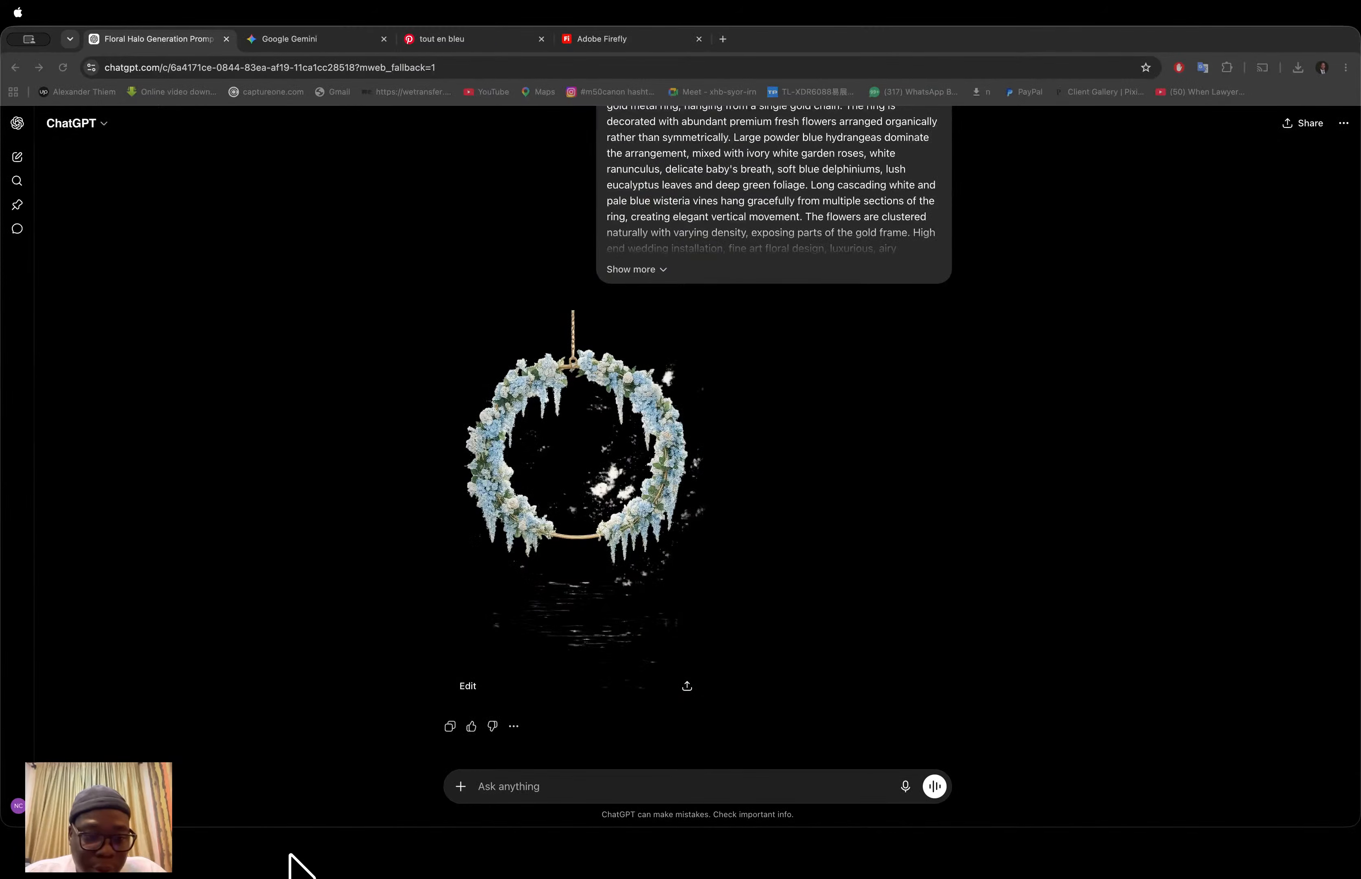
pyautogui.click(905, 786)
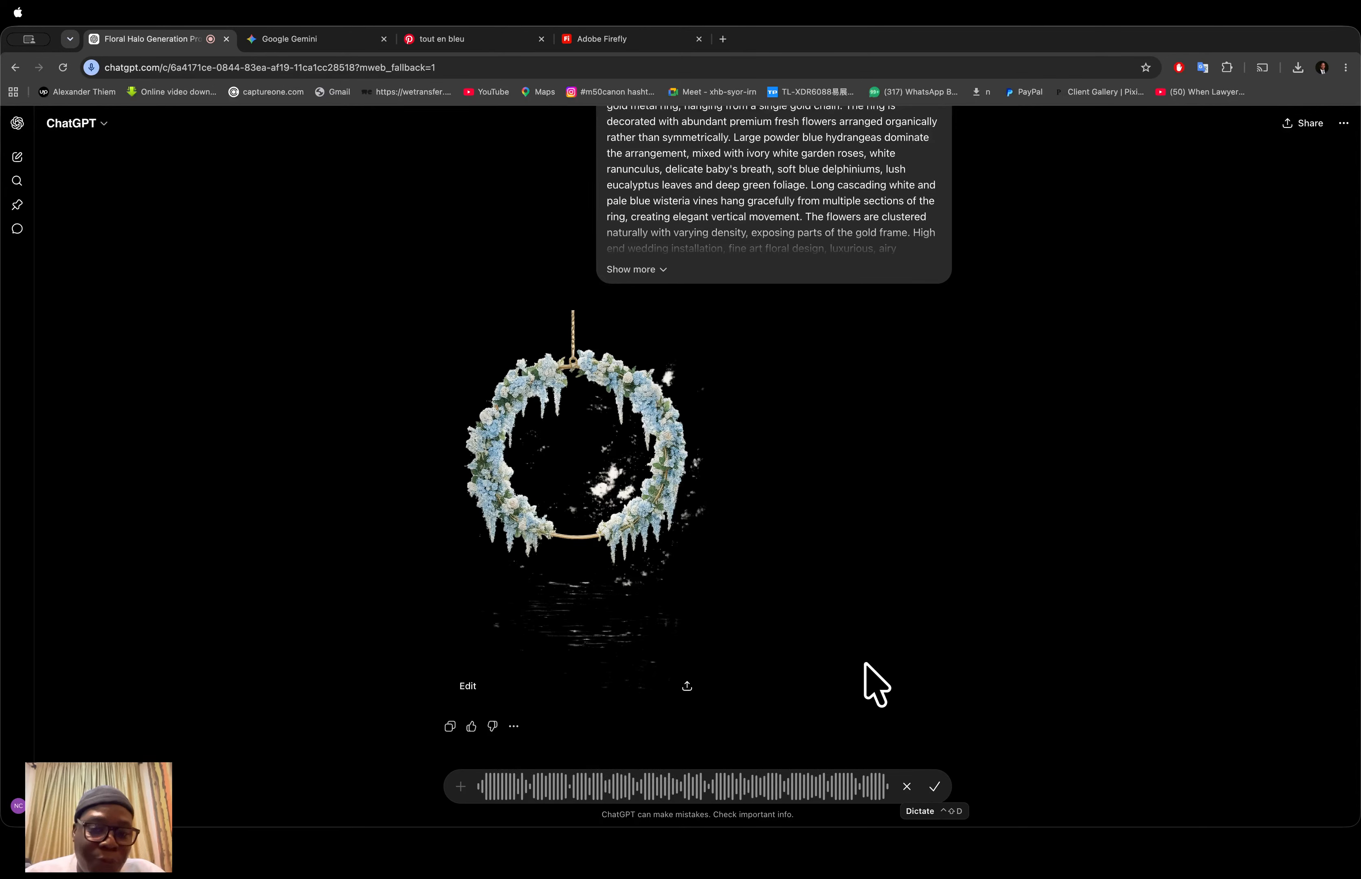
pyautogui.click(935, 777)
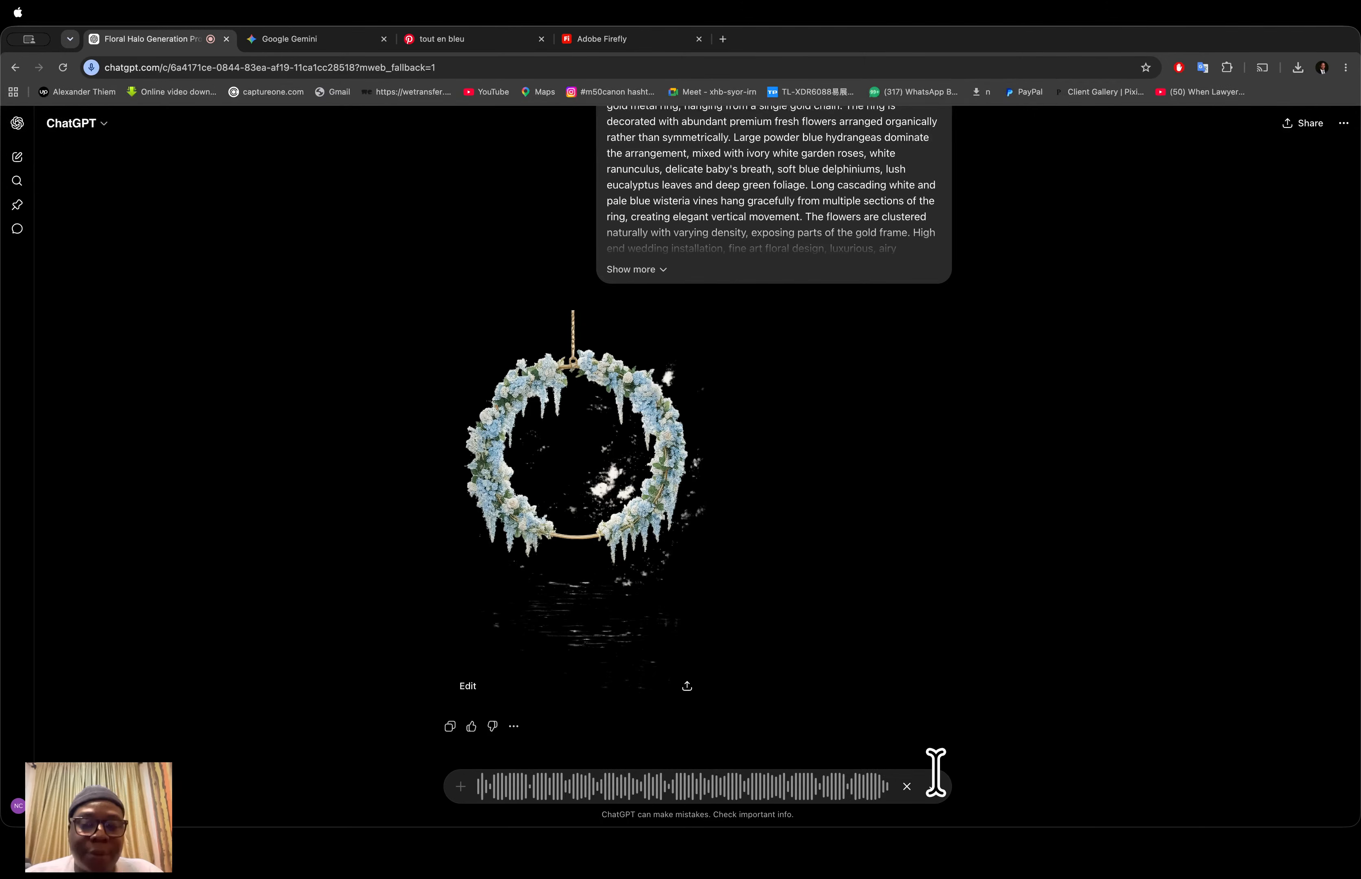
pyautogui.click(935, 781)
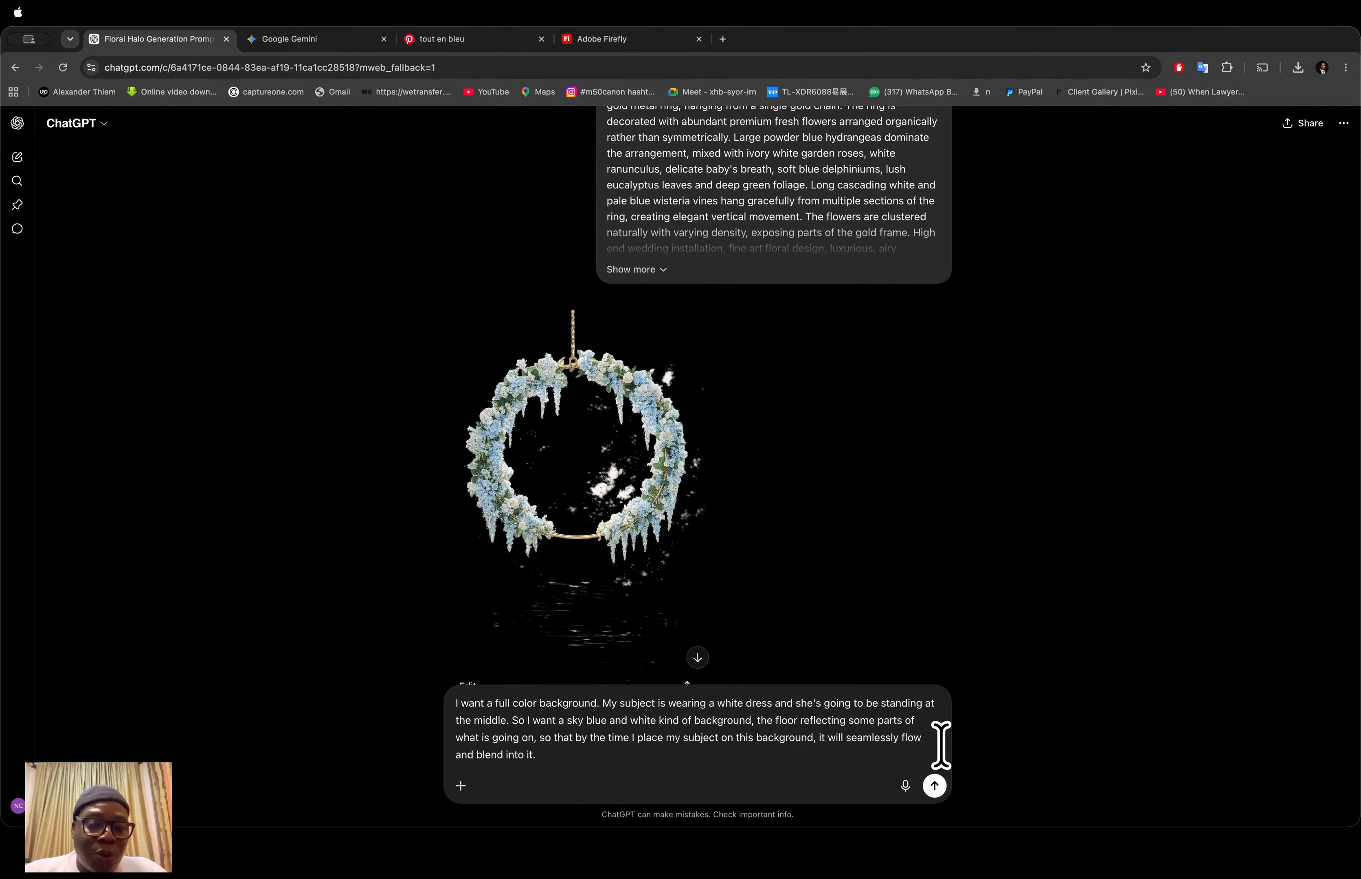
pyautogui.press('Return')
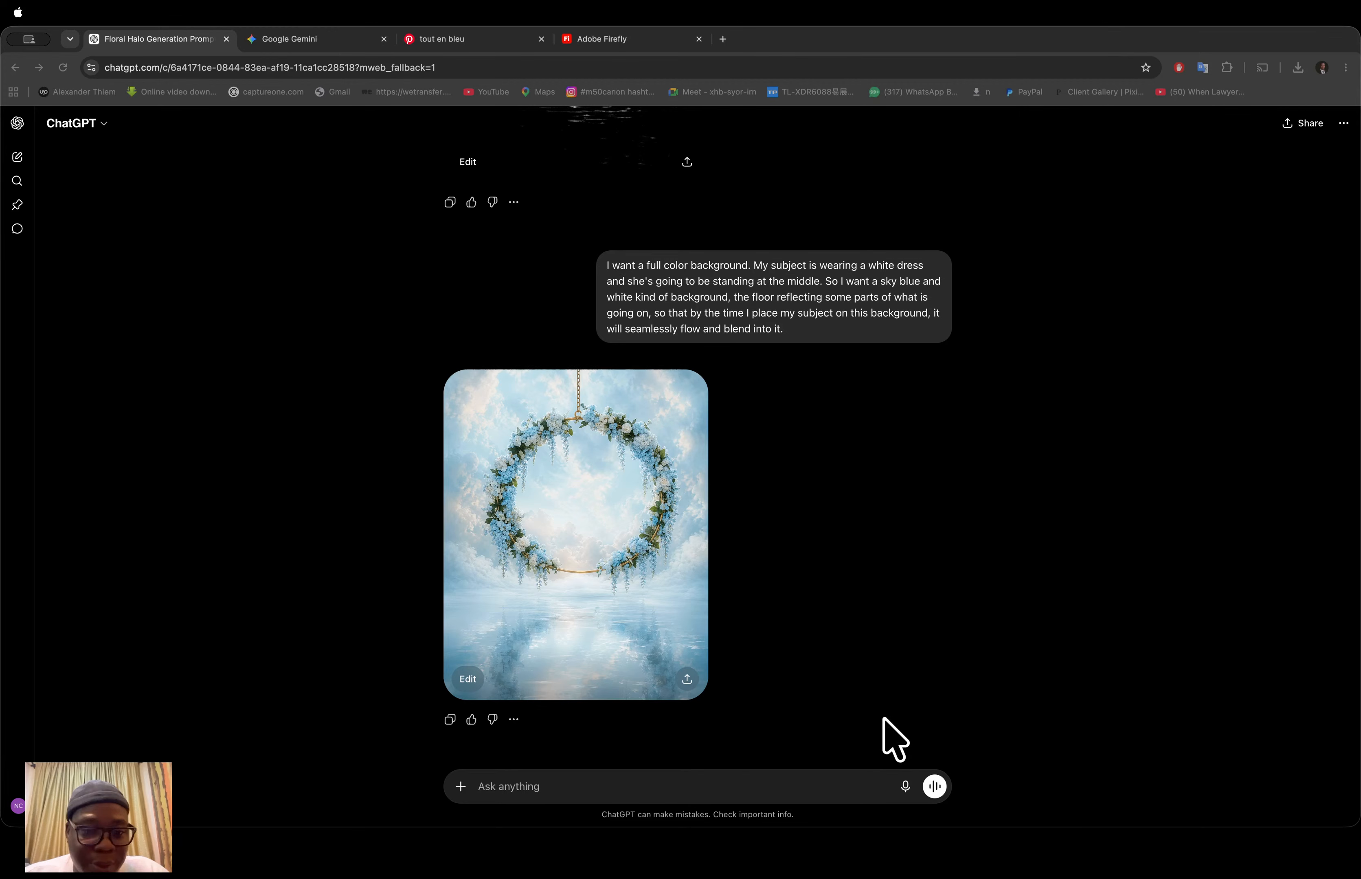
# Step: Download the generated blue and white floral hoop background and close its sharing dialog
pyautogui.click(680, 780)
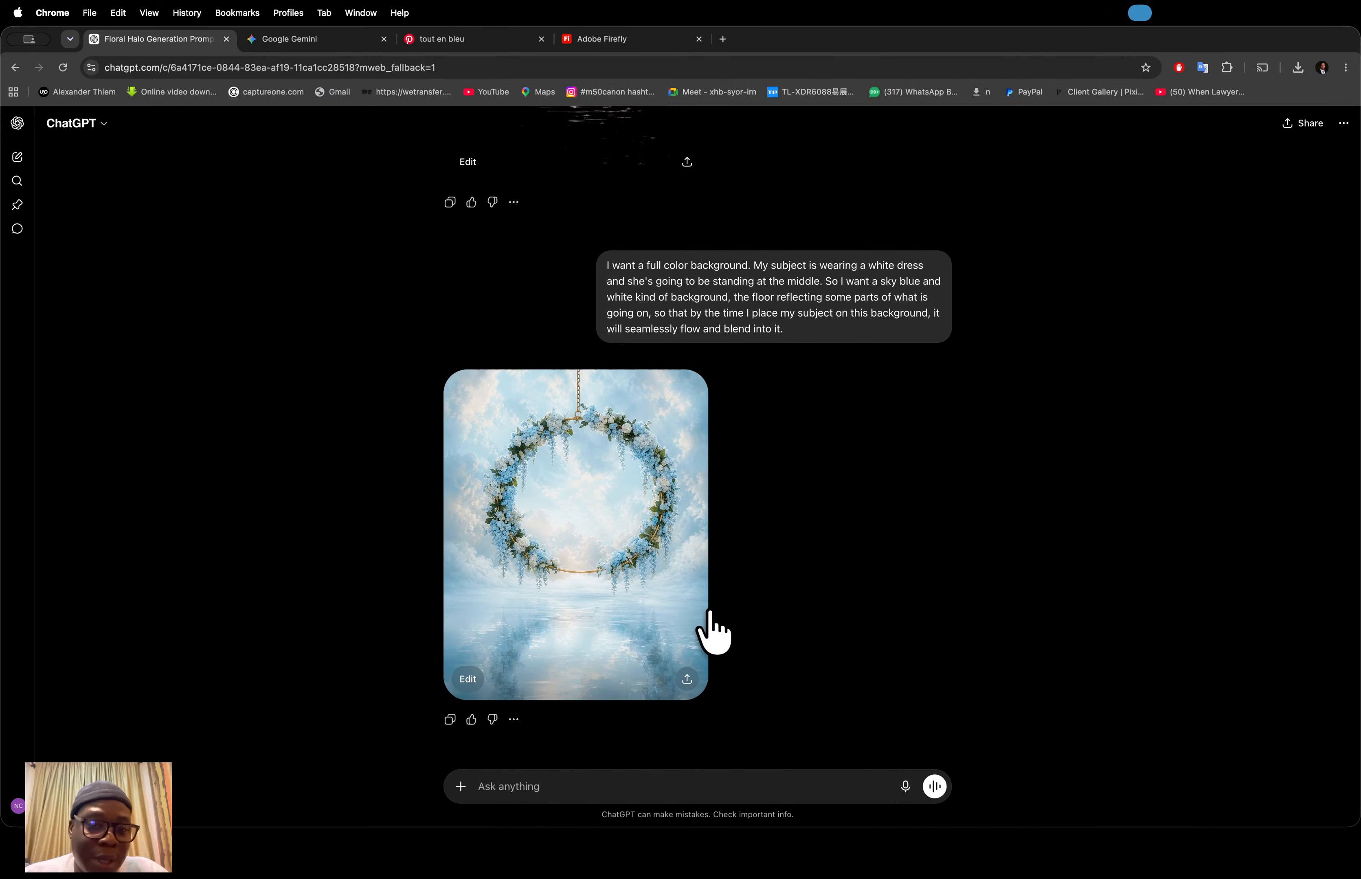
pyautogui.click(687, 679)
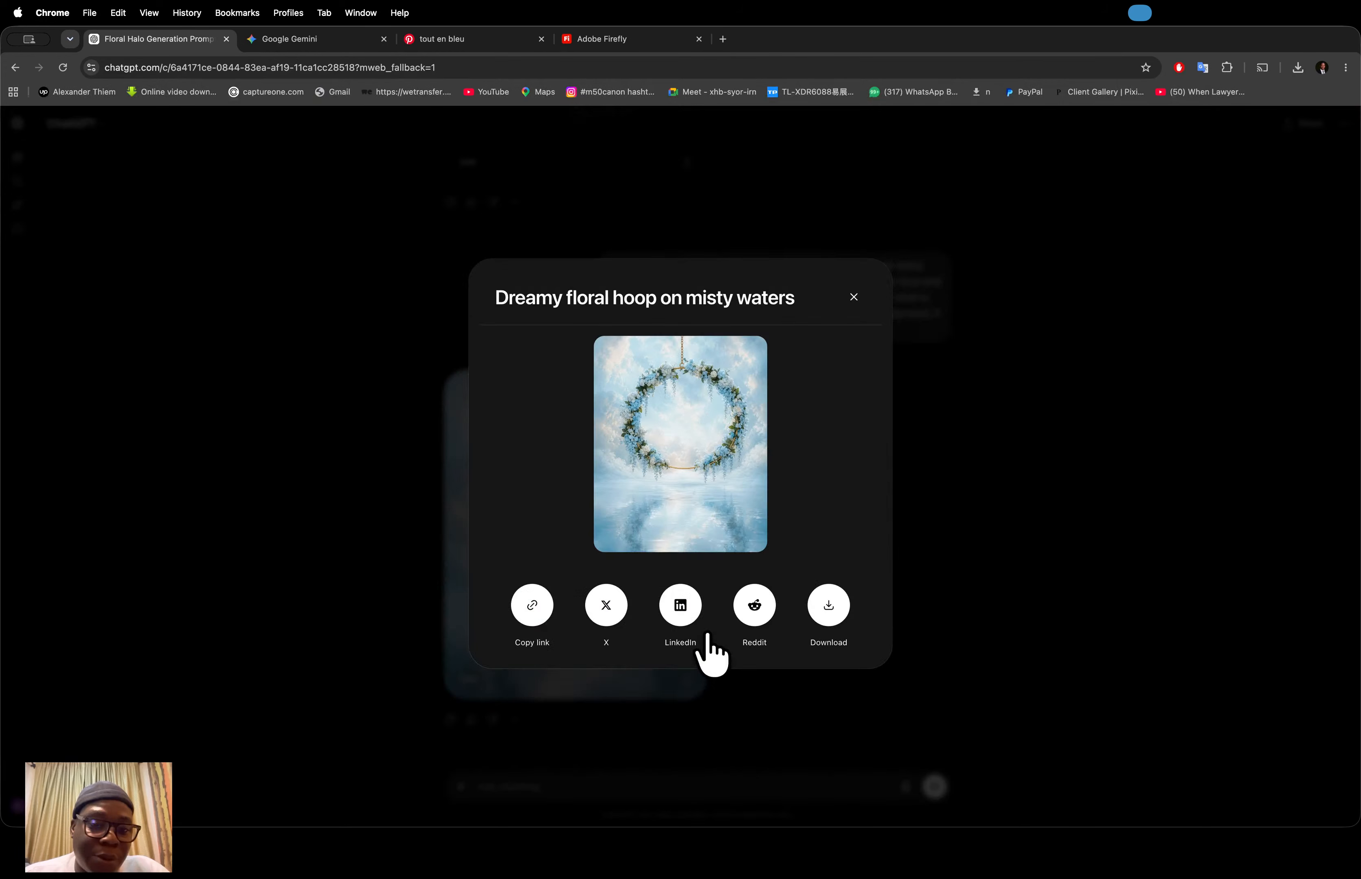
pyautogui.press('Escape')
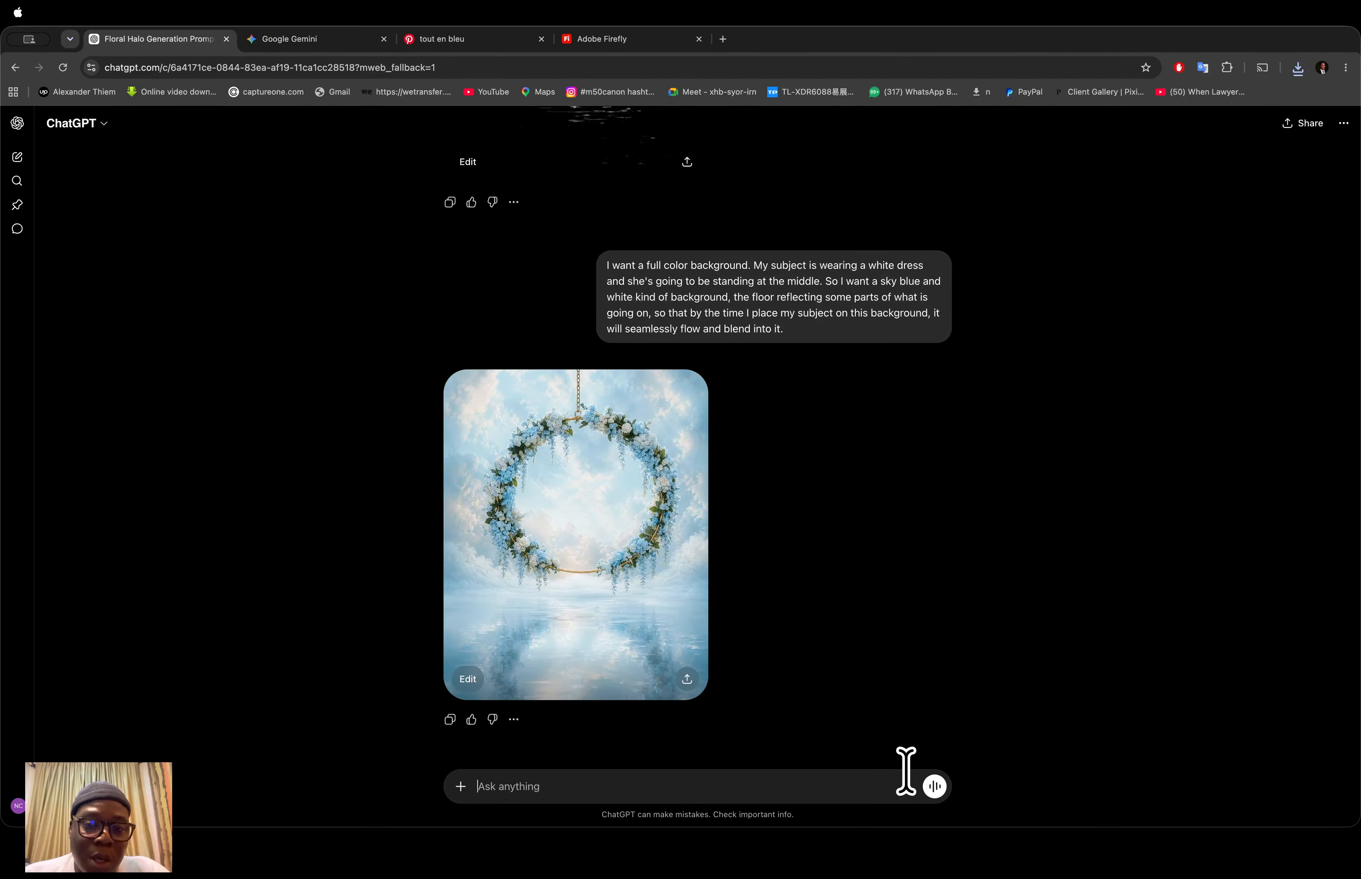
# Step: Dictate and send a request for a pink variant with the background sky defocused as if shot with an 85mm lens at 2.5 aperture
pyautogui.click(905, 785)
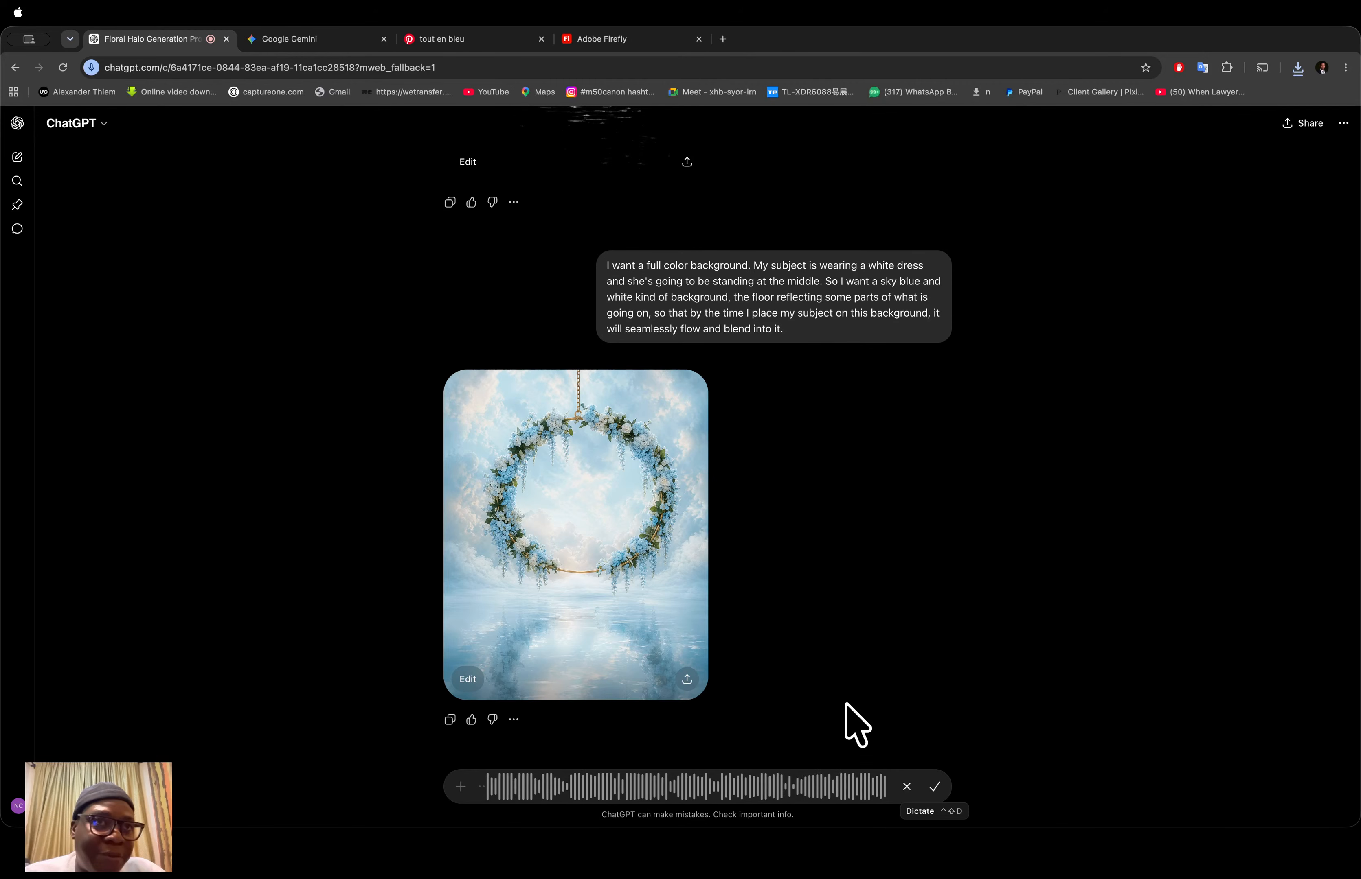
pyautogui.click(937, 787)
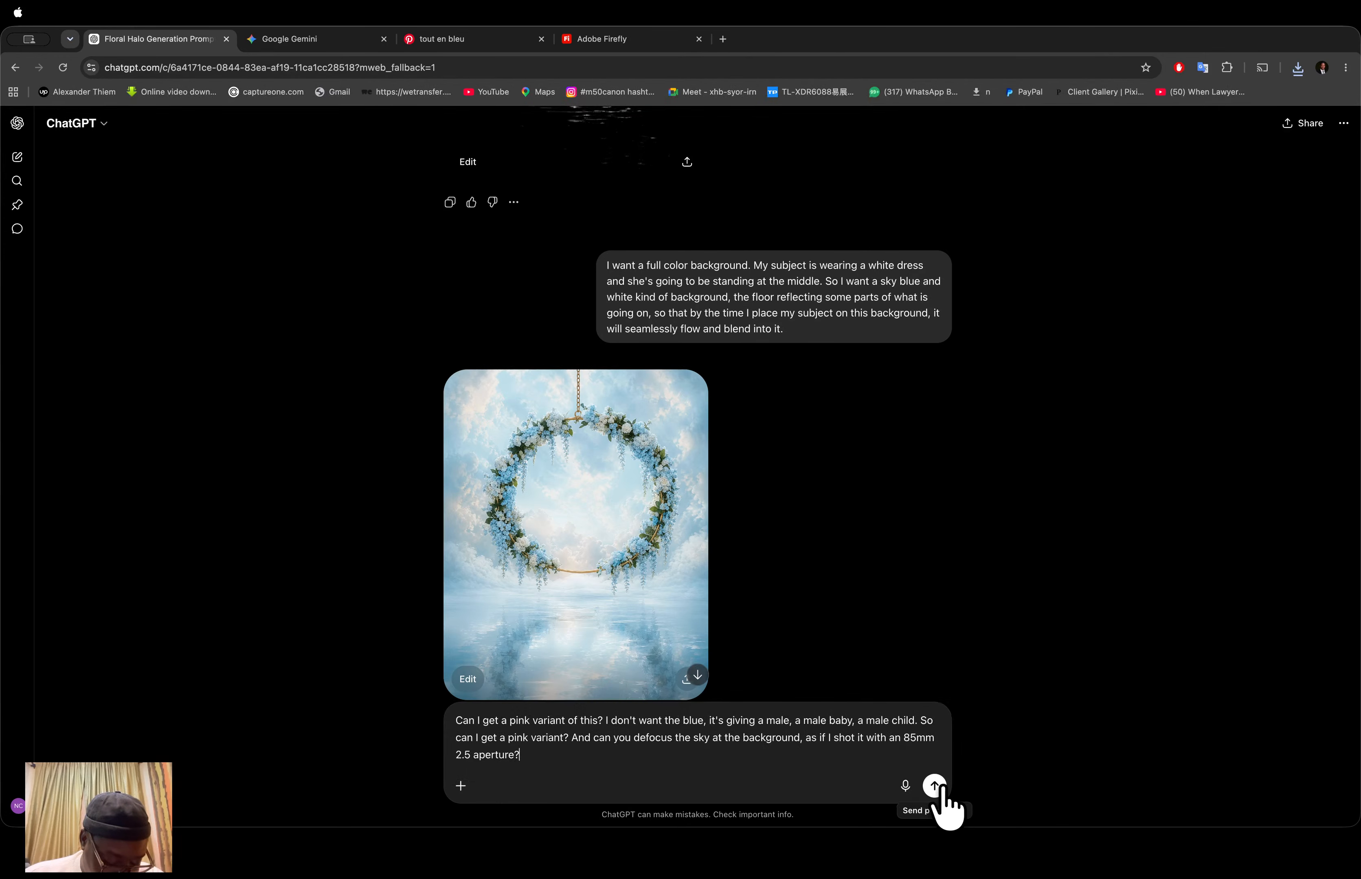
pyautogui.click(935, 788)
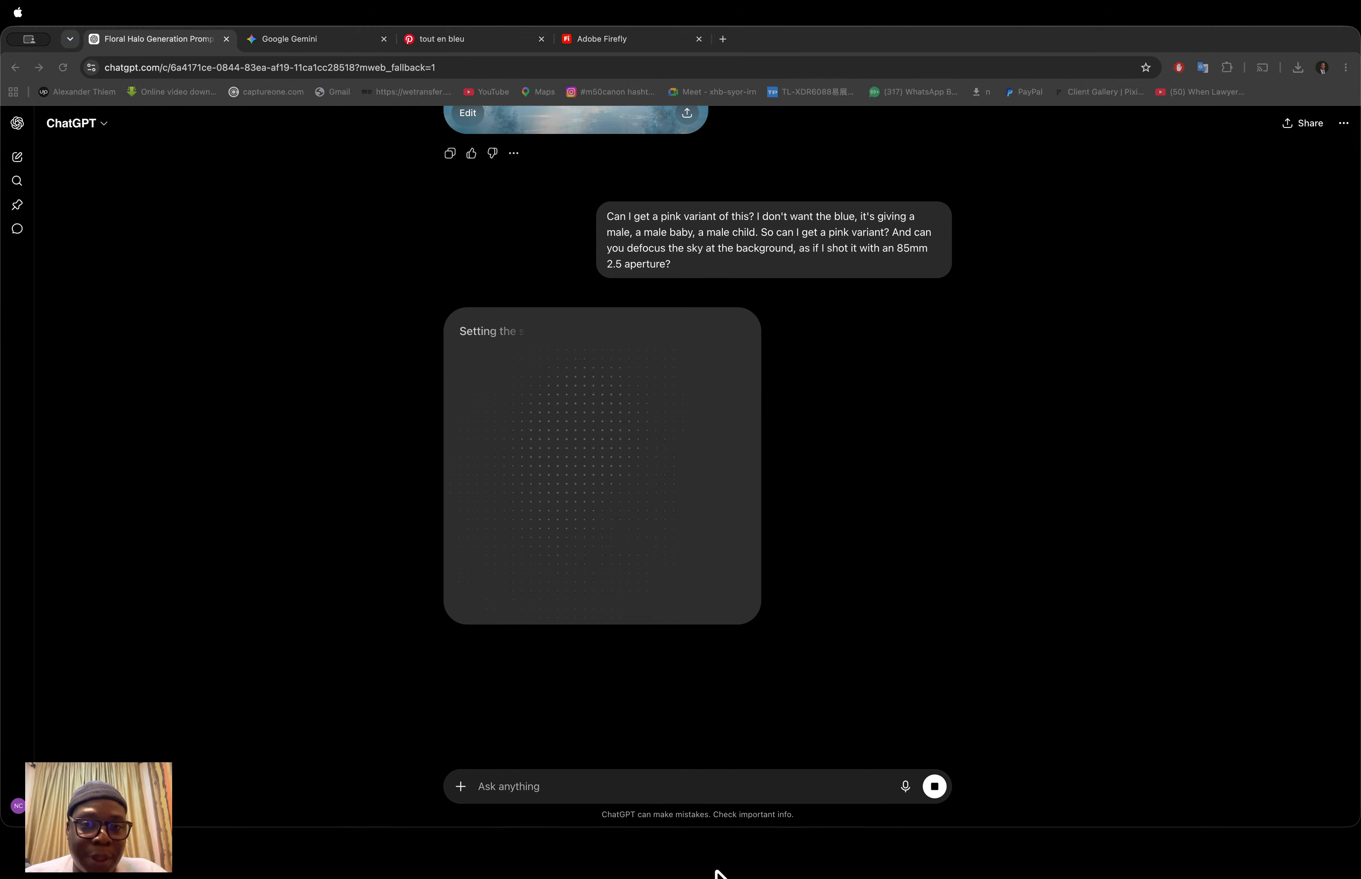
pyautogui.press('super+shift+4')
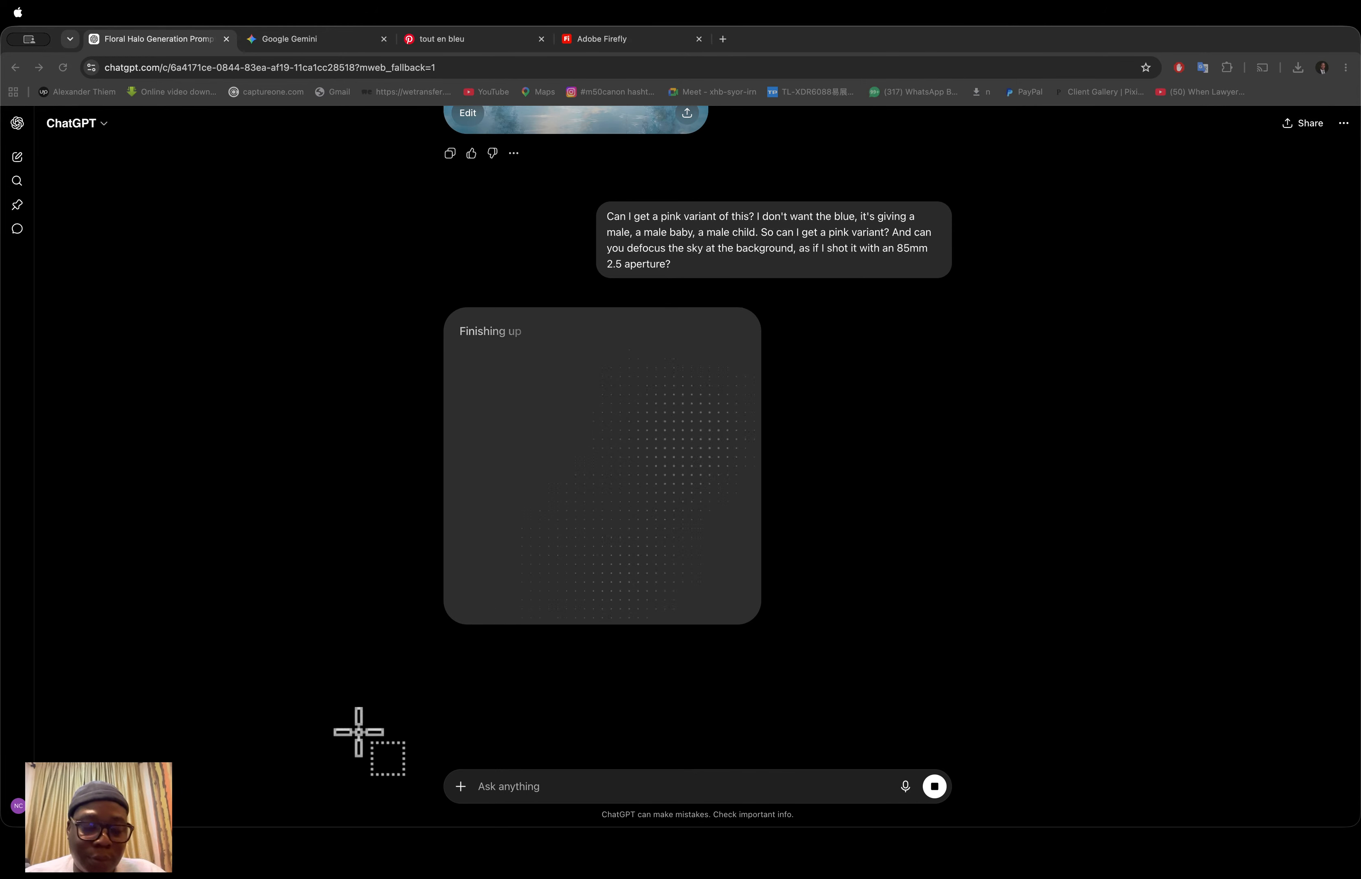
pyautogui.press('Escape')
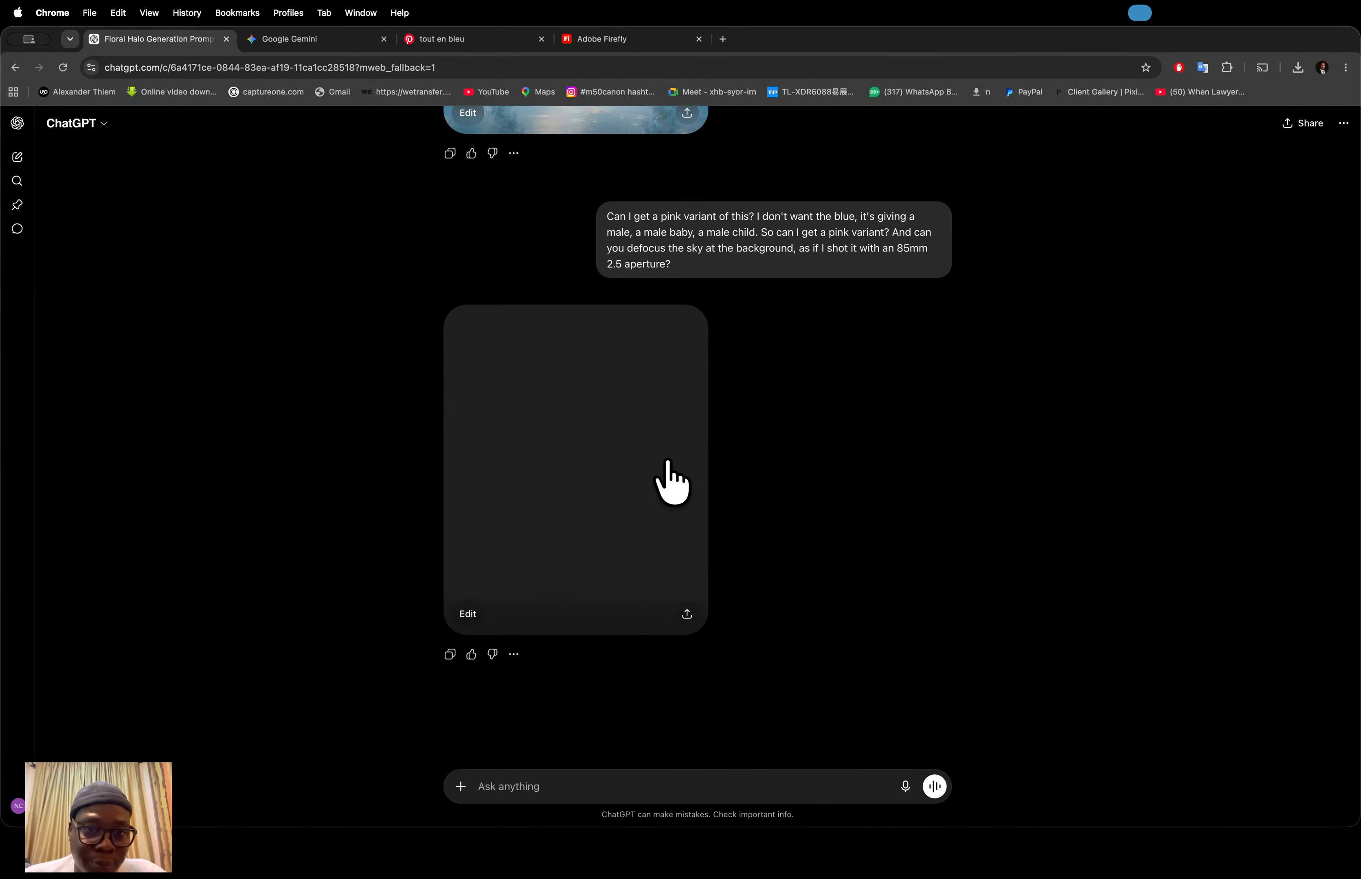
# Step: Inspect the generated pink variant at full size and compare it with the blue version
pyautogui.click(669, 481)
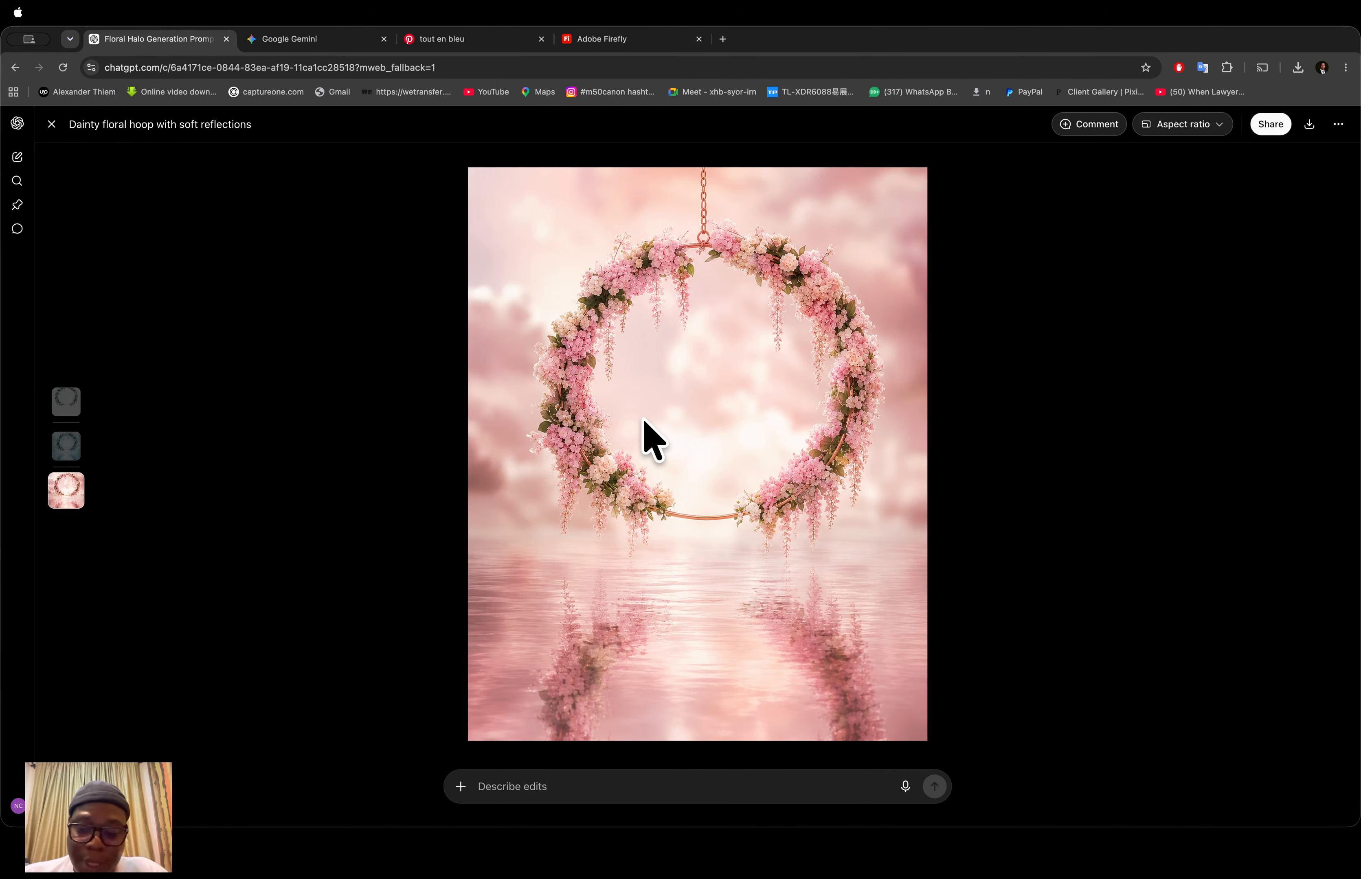
pyautogui.press('Up')
pyautogui.press('Down')
pyautogui.press('Up')
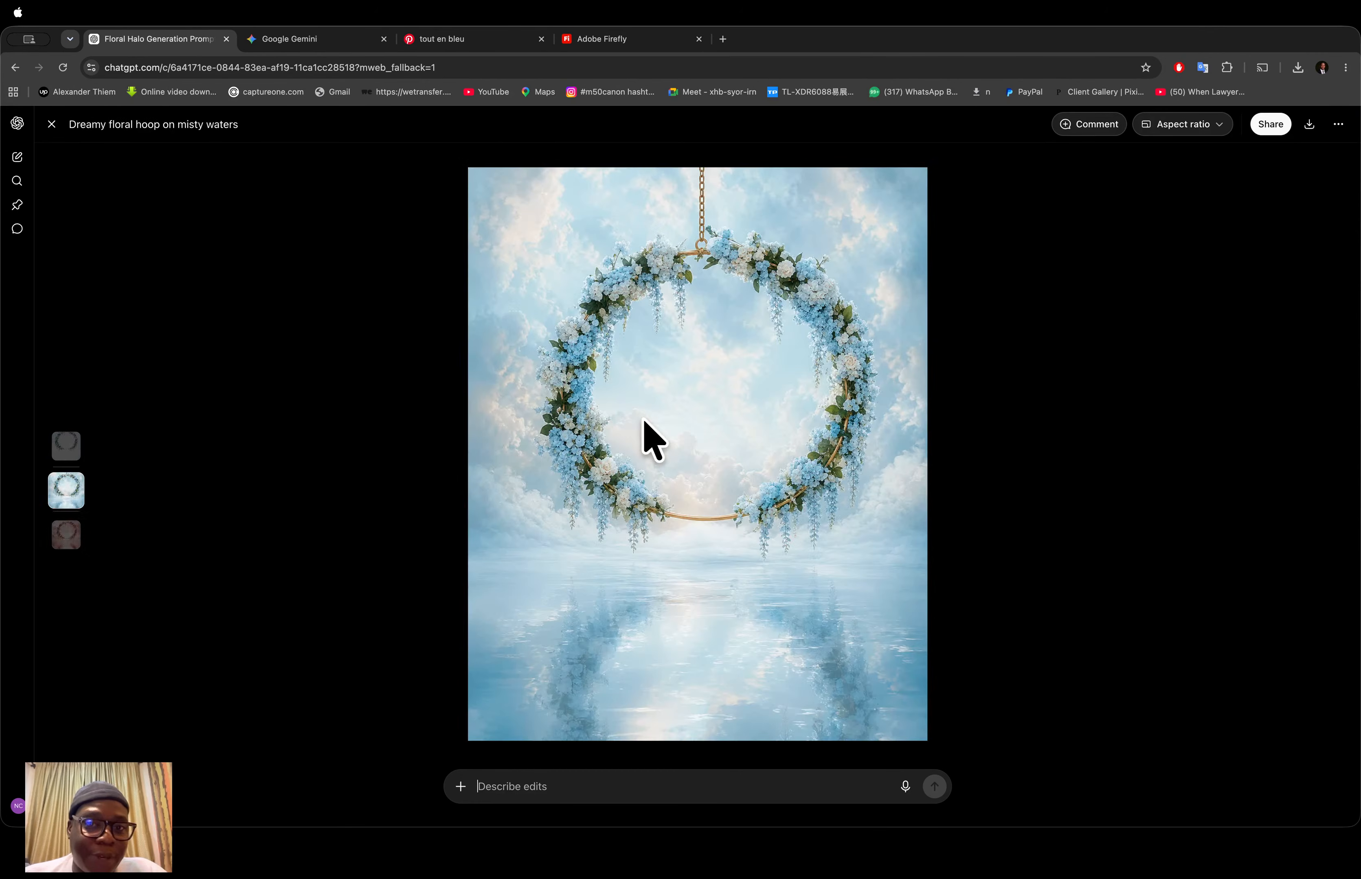
pyautogui.press('Down')
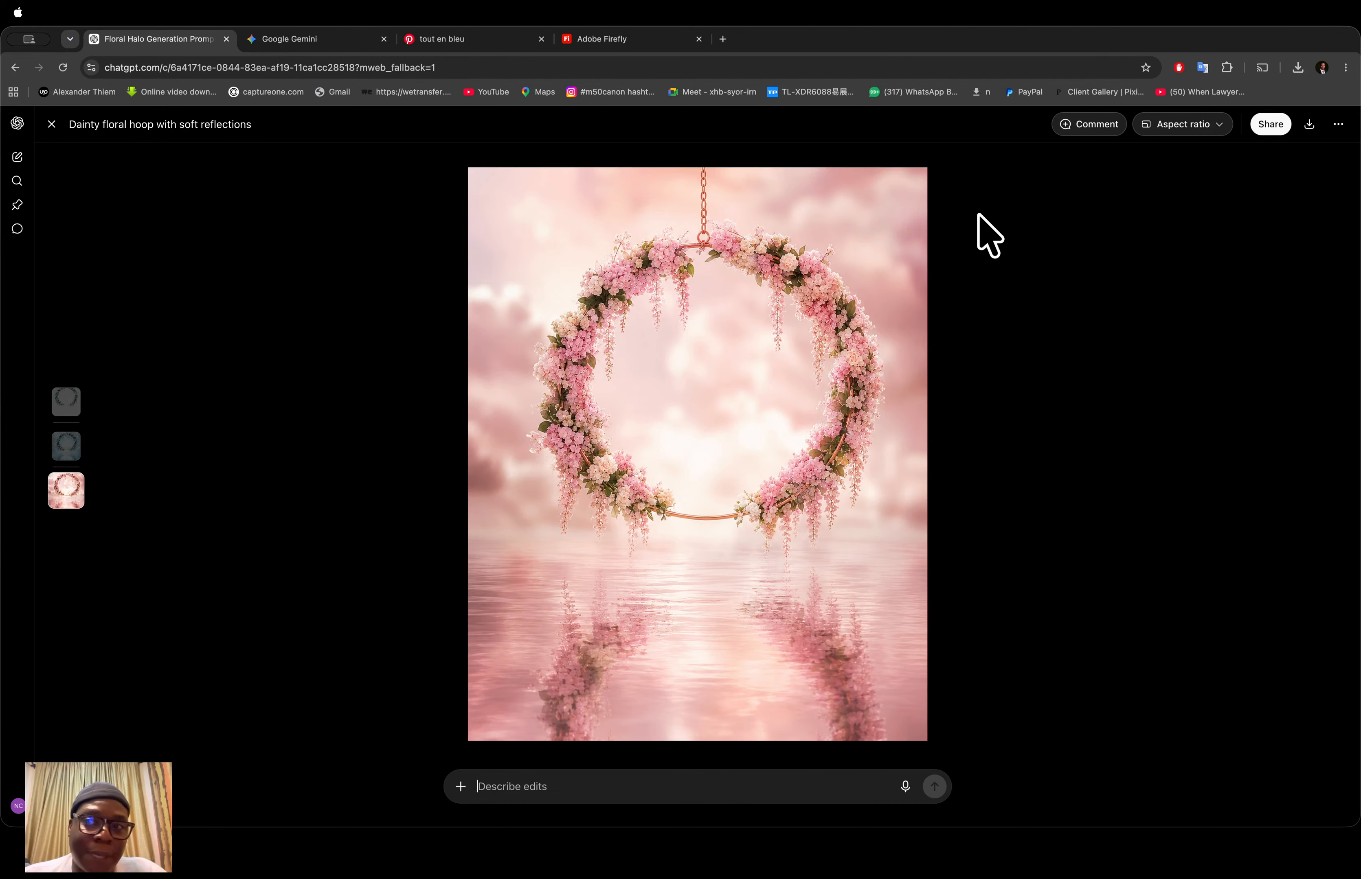
# Step: Download the pink floral hoop background and switch back to the maternity portrait in Photoshop
pyautogui.click(1309, 124)
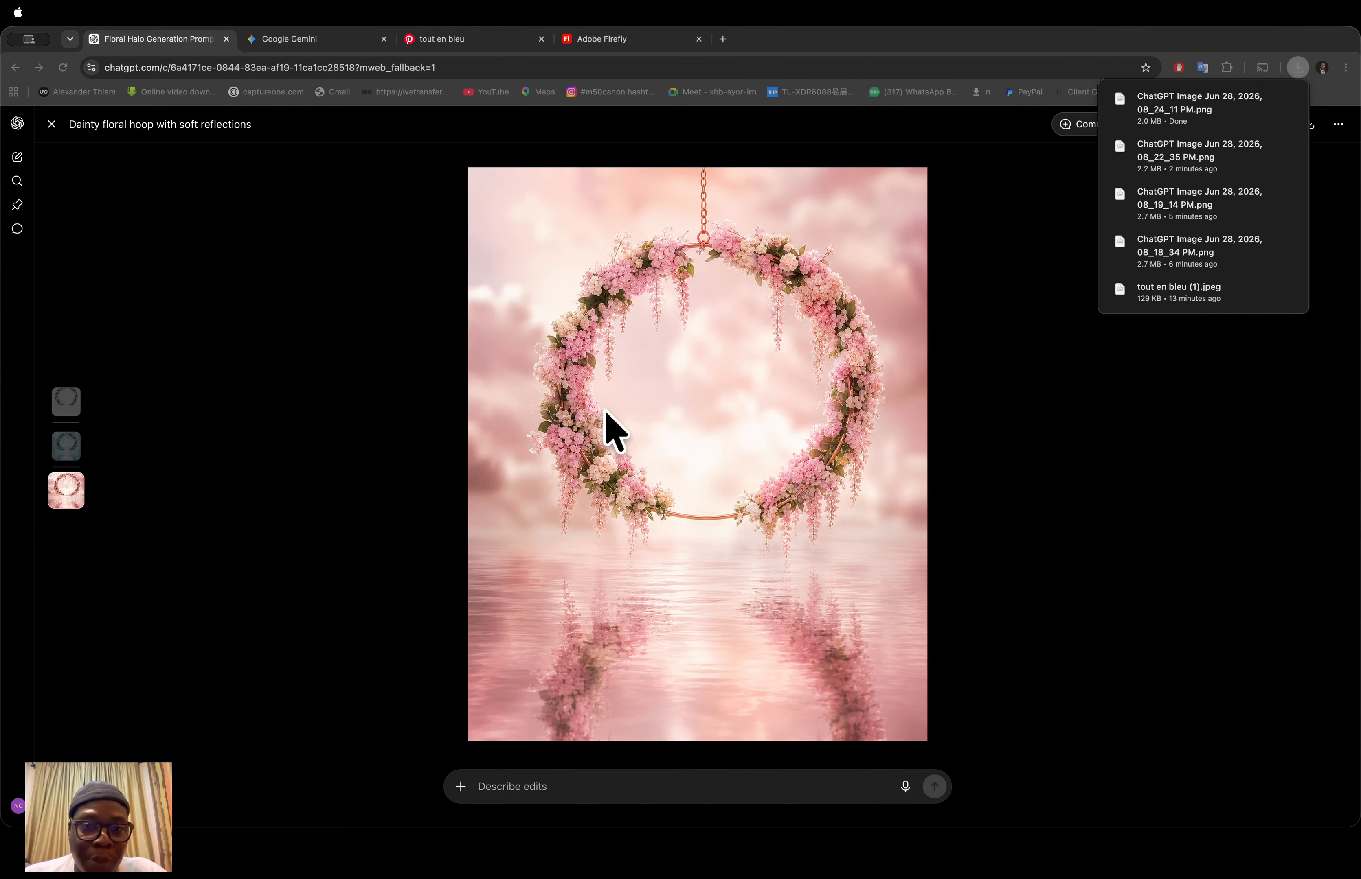
pyautogui.hotkey('ctrl', 'Right')
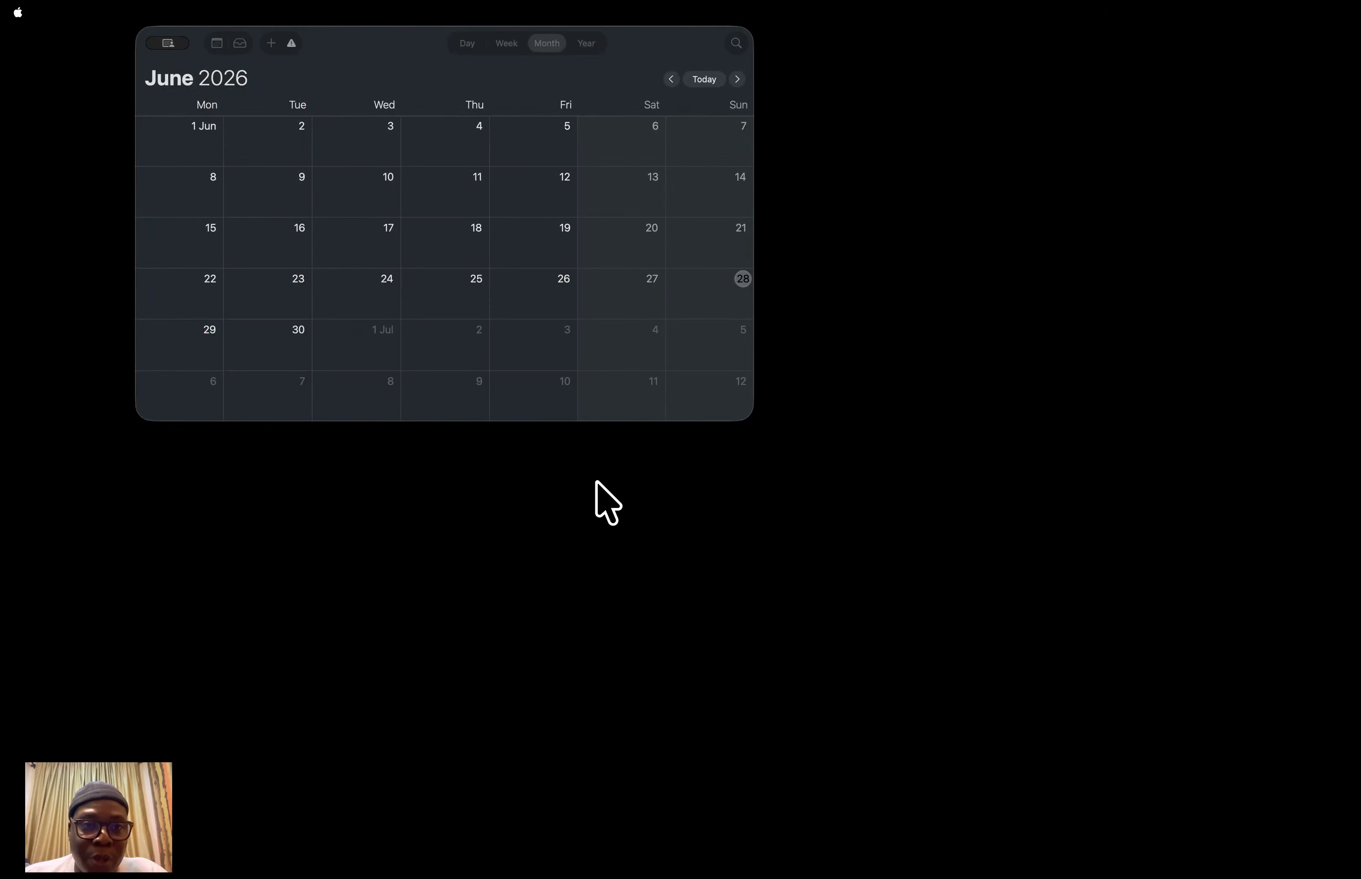
pyautogui.hotkey('ctrl', 'Right')
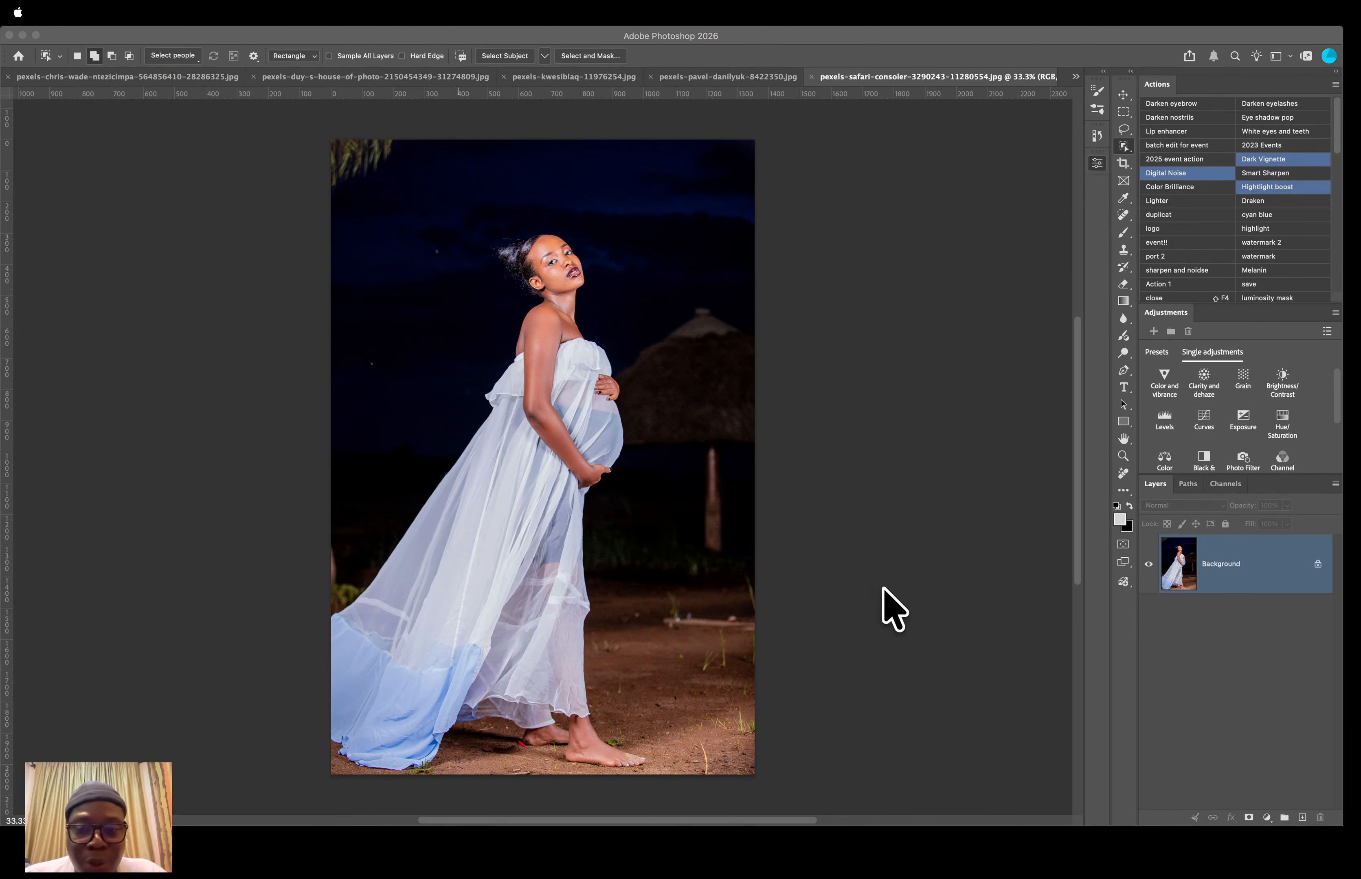
# Step: Select the woman as the subject, invert the selection and copy the surroundings to a new layer
pyautogui.click(720, 866)
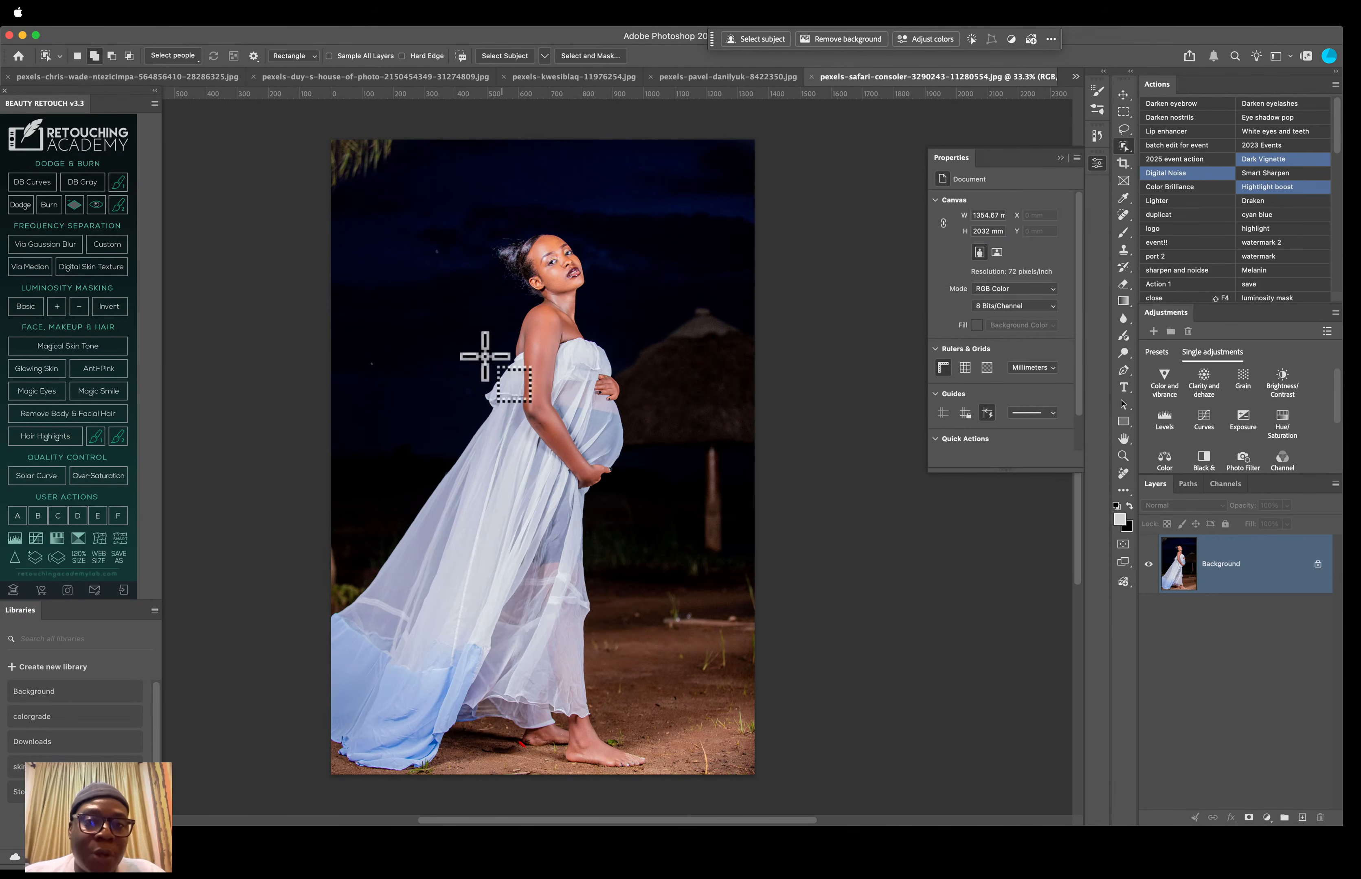
pyautogui.click(753, 45)
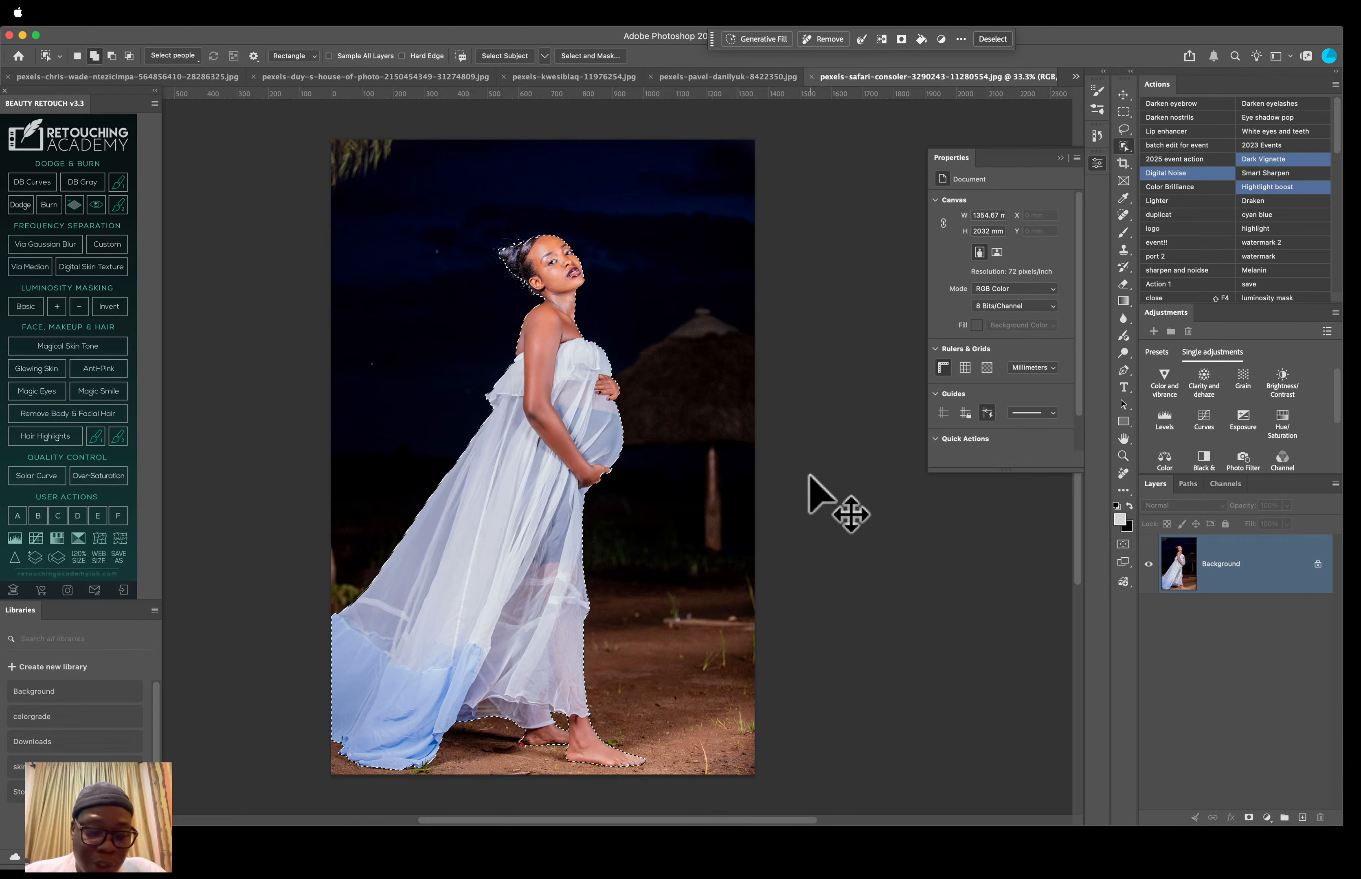
pyautogui.press('super+shift+i')
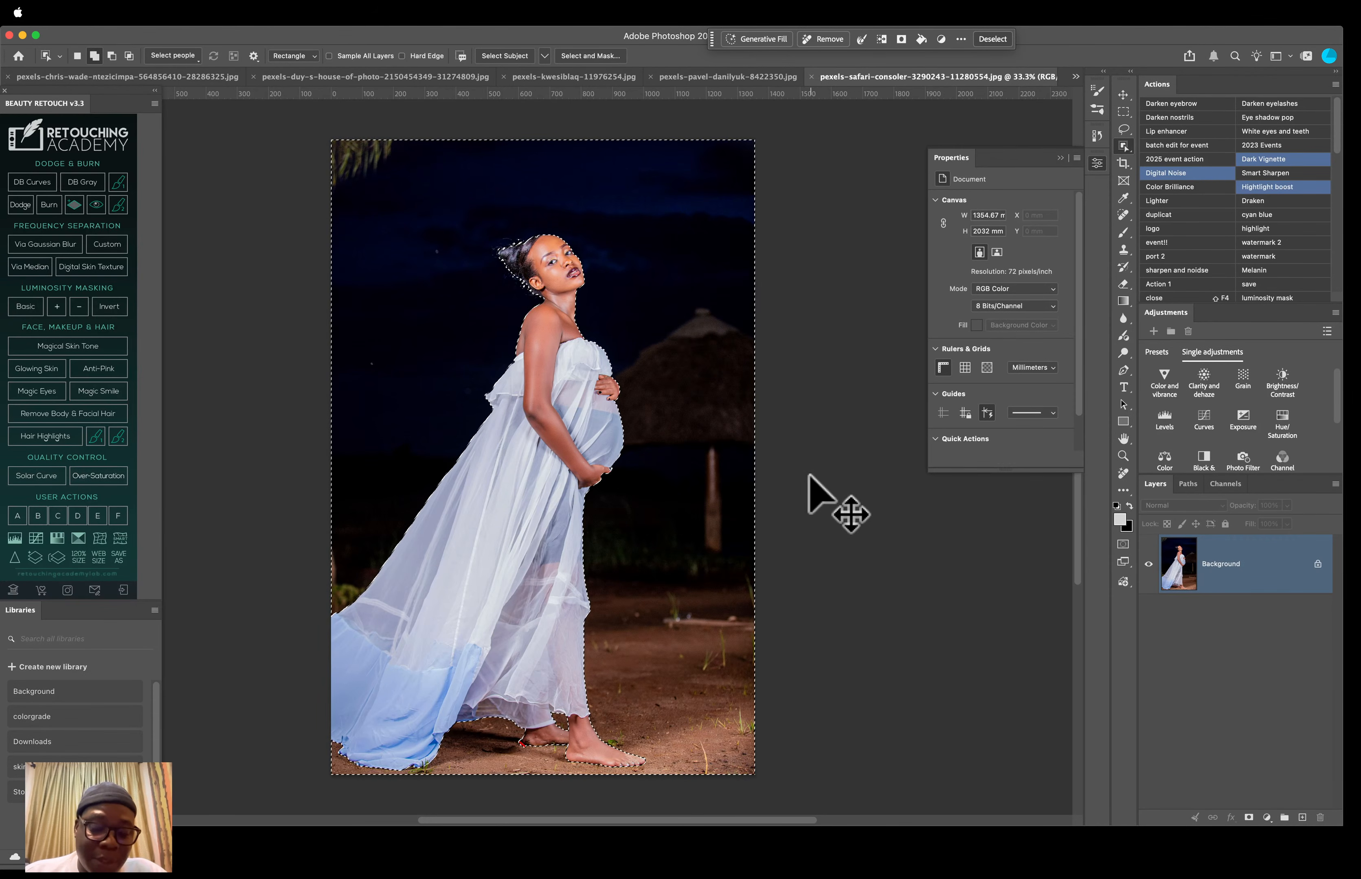
pyautogui.press('super+j')
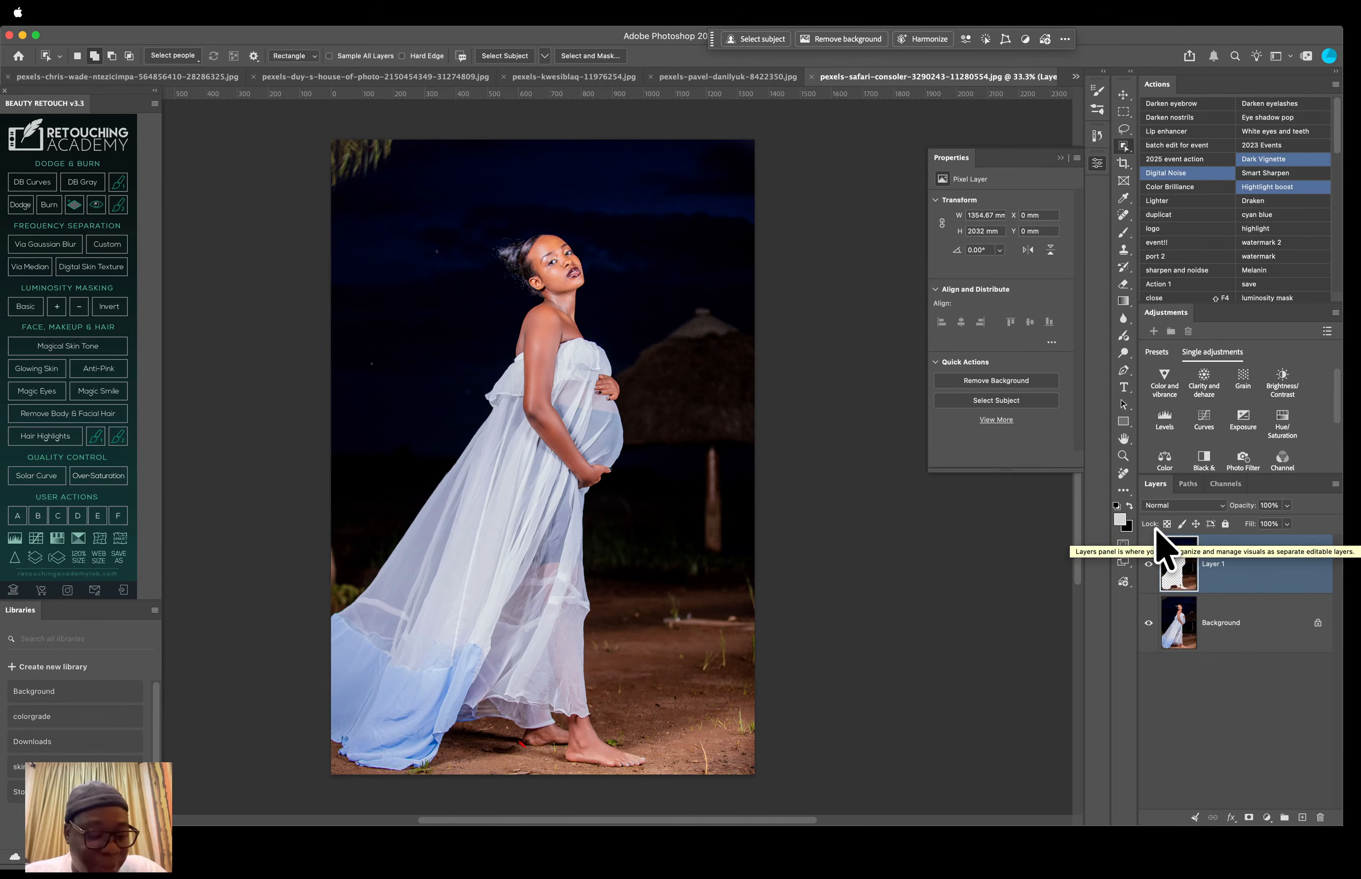
# Step: Stamp all visible layers into a new top layer and mask it to the woman
pyautogui.press('super+alt+shift+e')
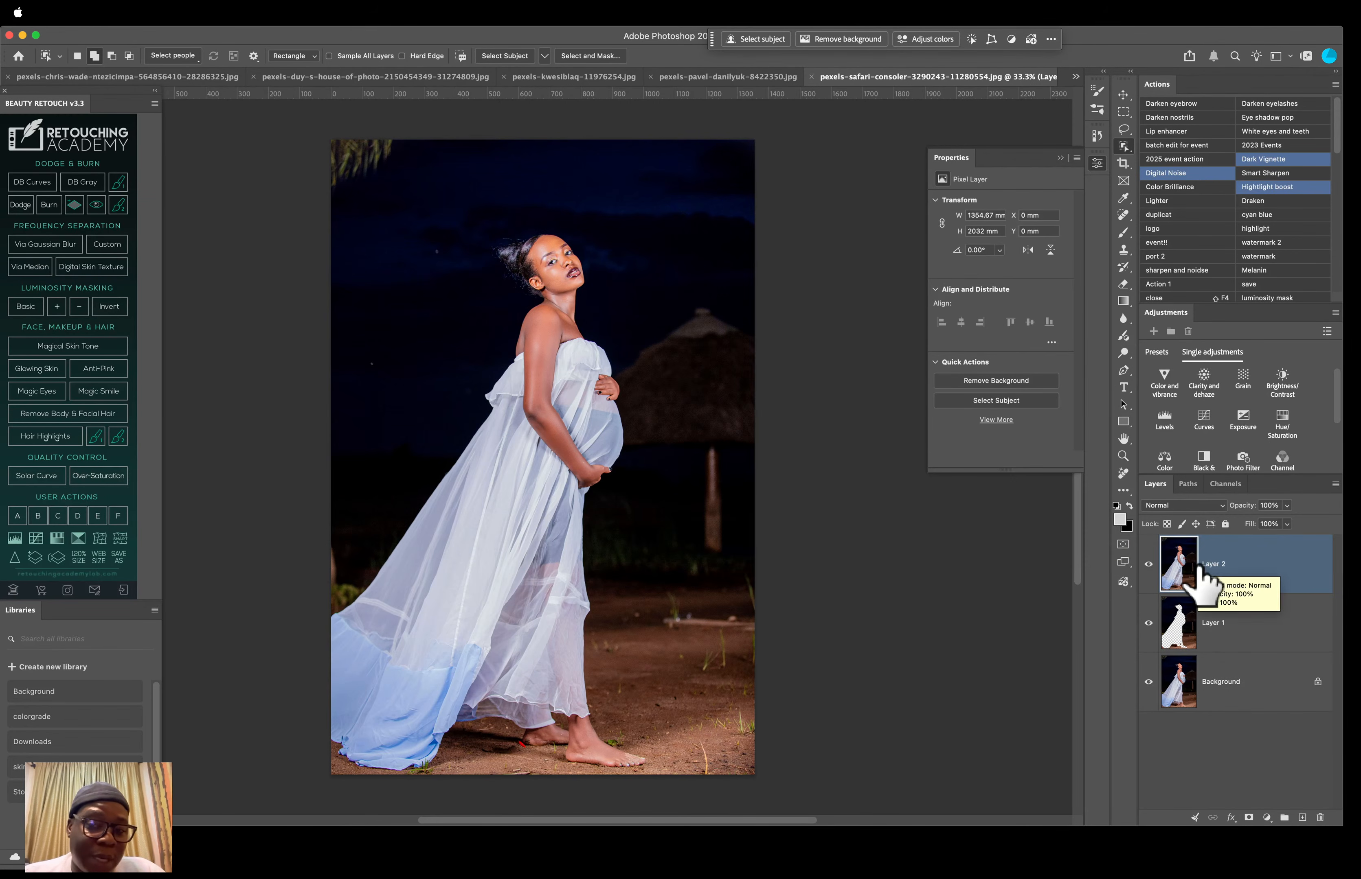
pyautogui.click(775, 40)
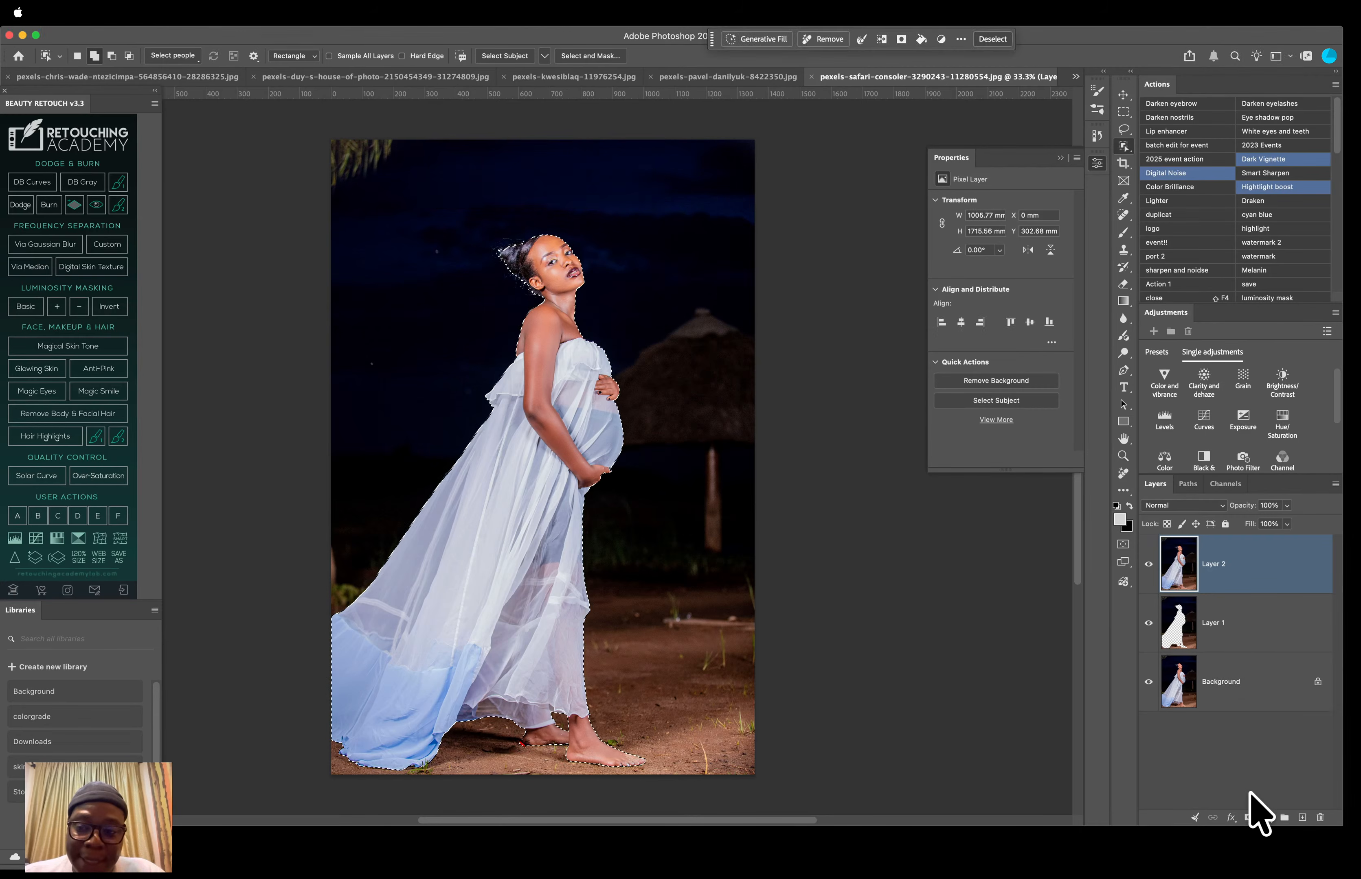
pyautogui.click(1249, 818)
# Step: Rename the masked top layer "subject" and the cut-out surroundings layer "background"
pyautogui.doubleClick(1257, 564)
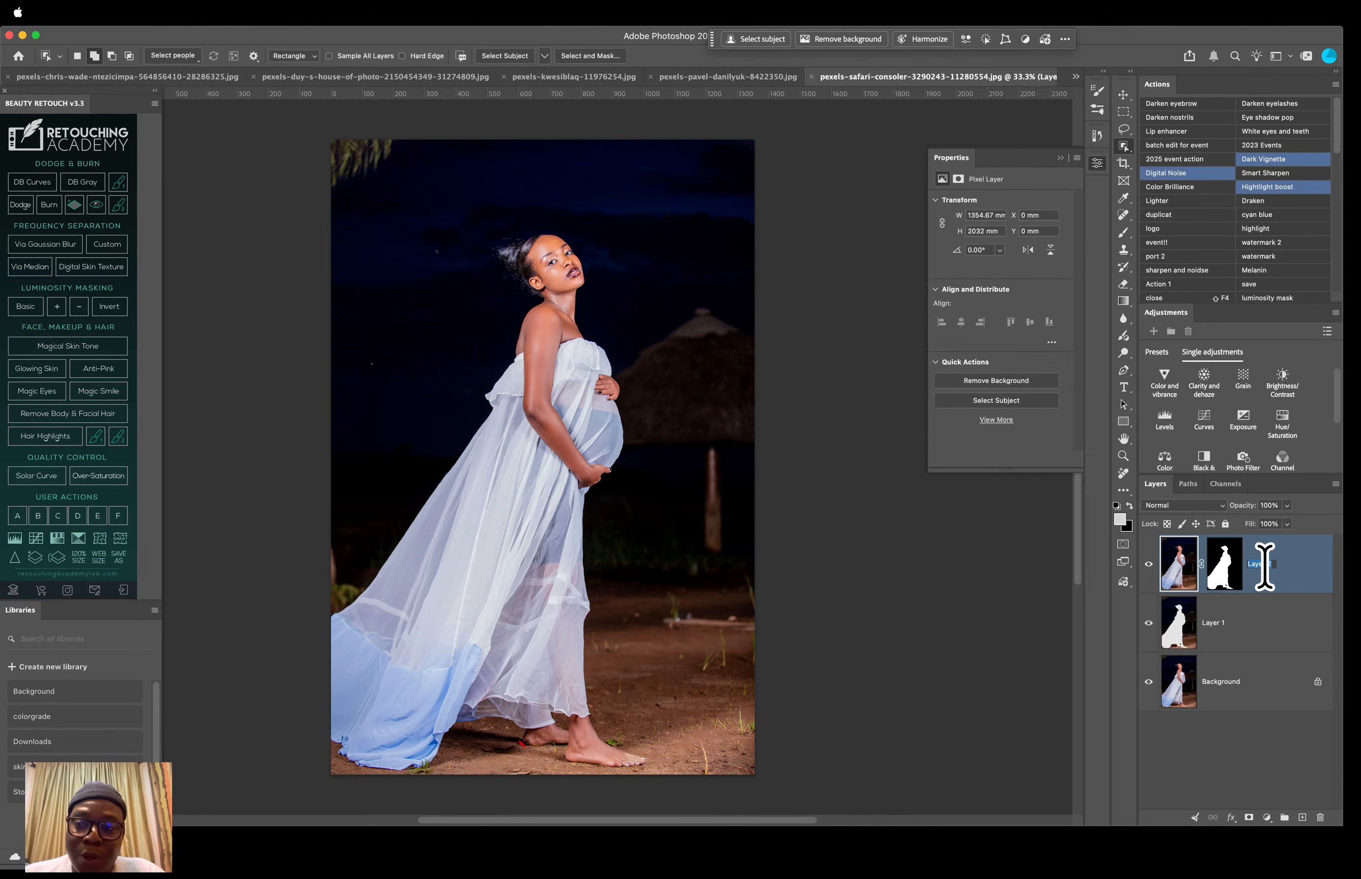
pyautogui.write('sub')
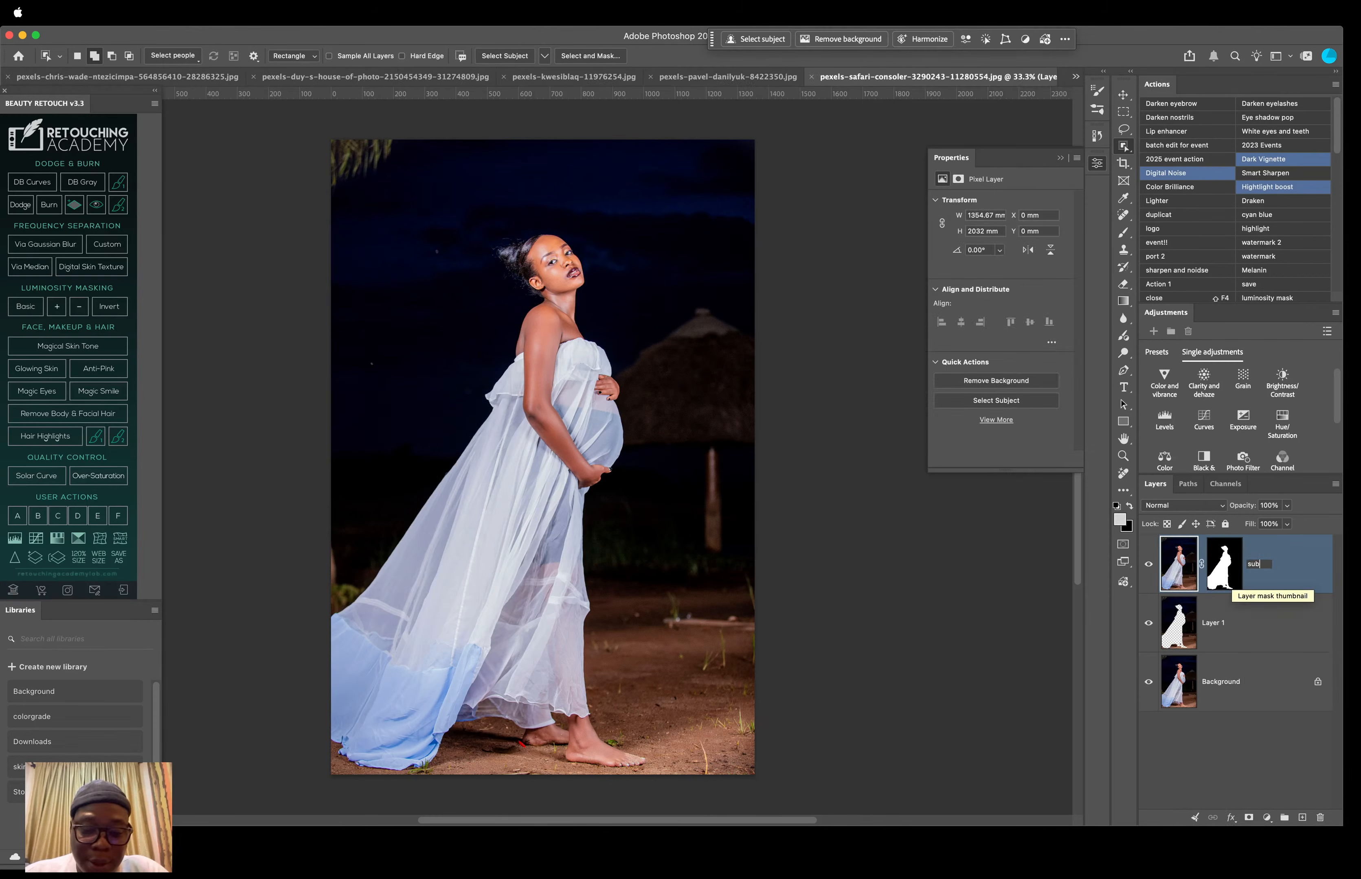
pyautogui.write('ject')
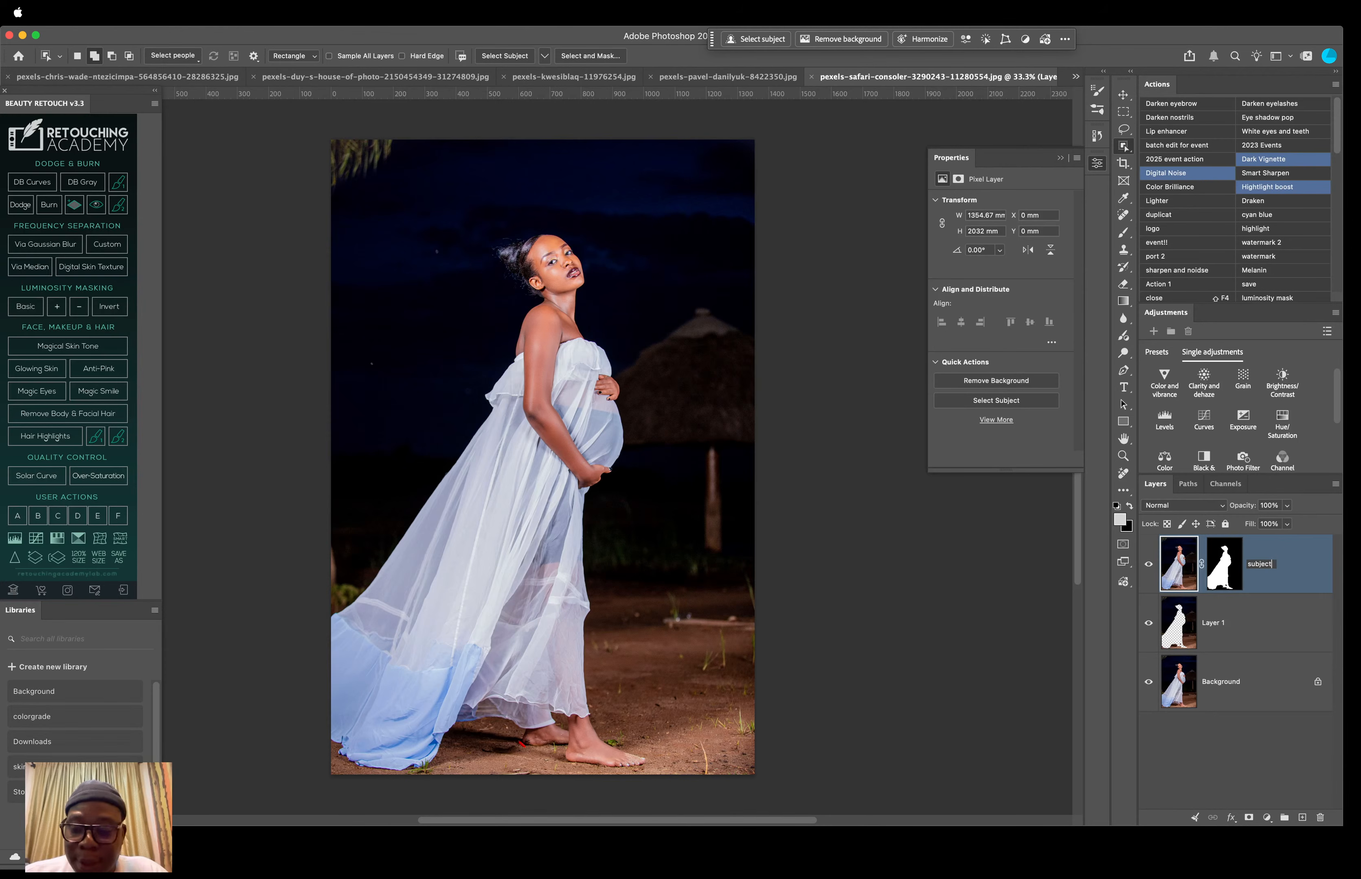
pyautogui.doubleClick(1229, 628)
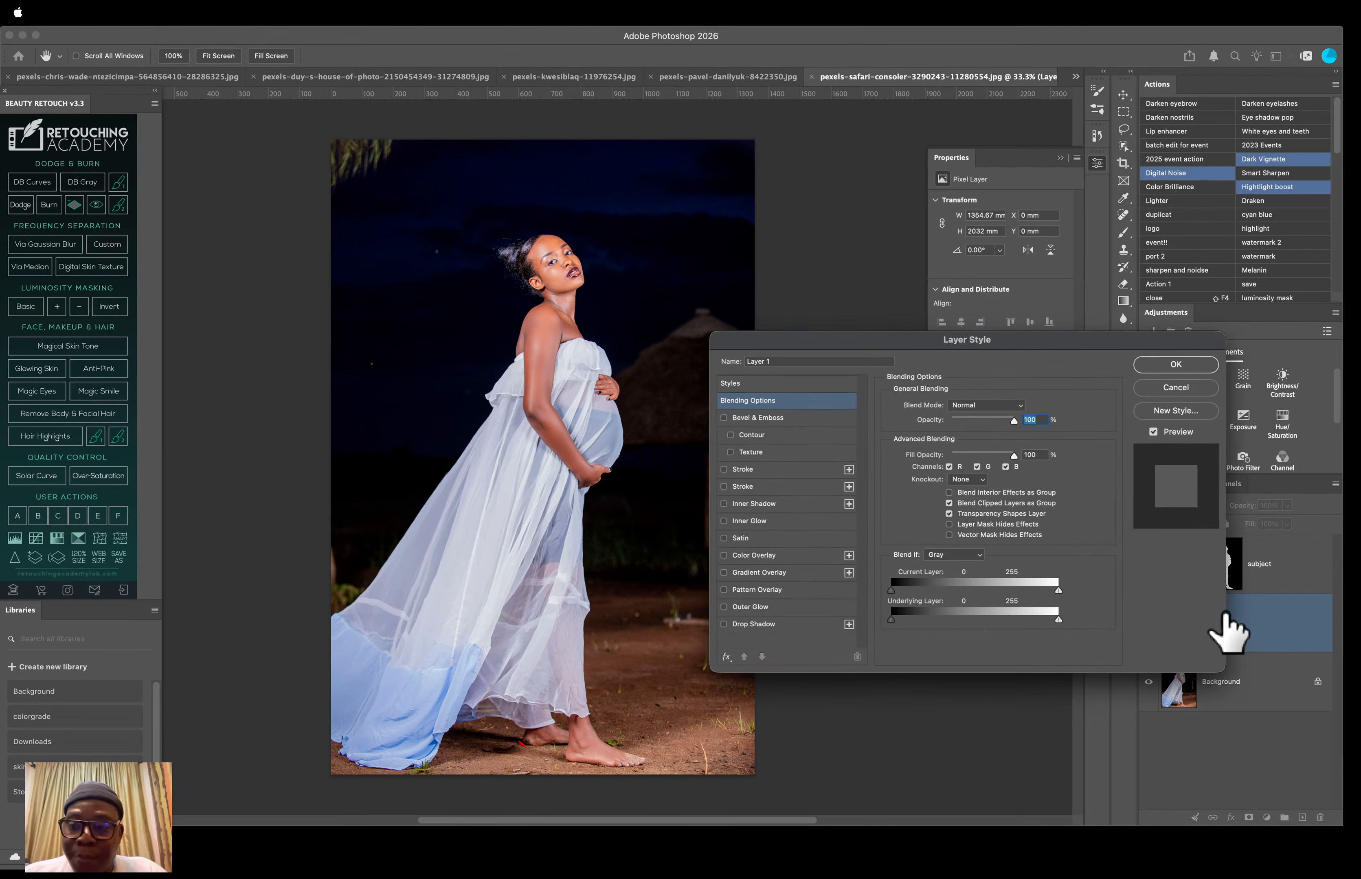
pyautogui.click(1173, 387)
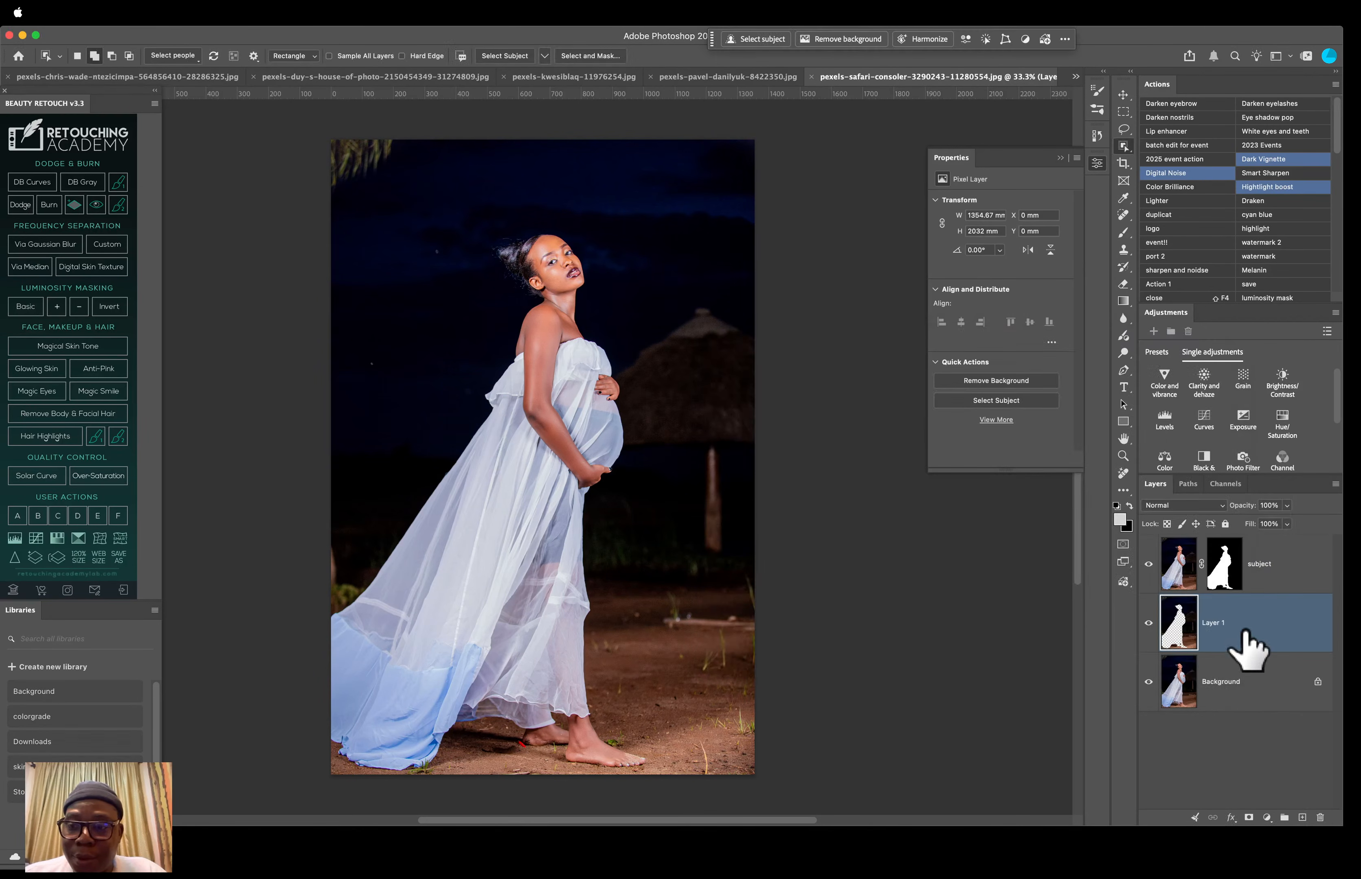
pyautogui.doubleClick(1216, 623)
pyautogui.write('background')
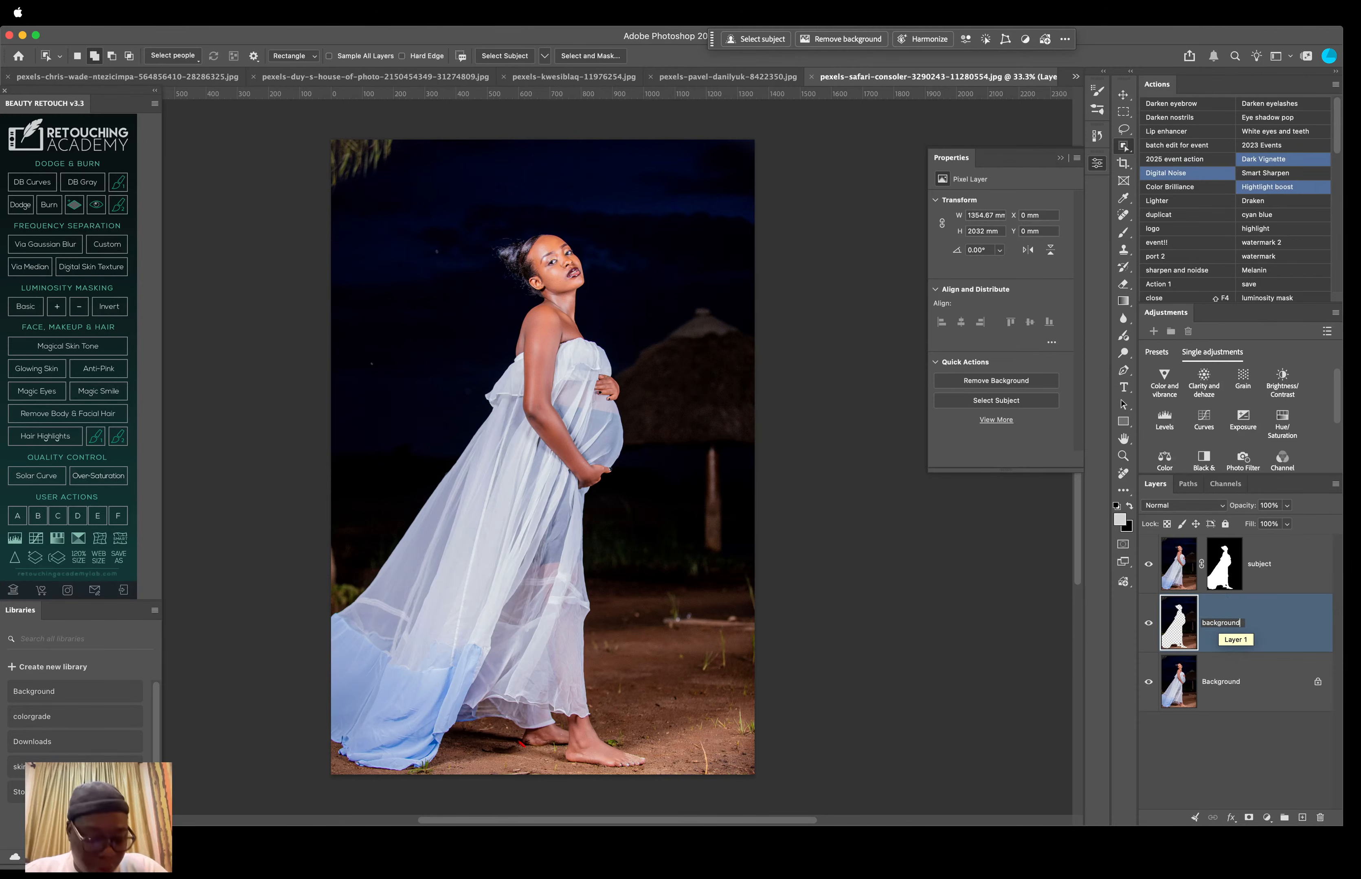
pyautogui.press('Return')
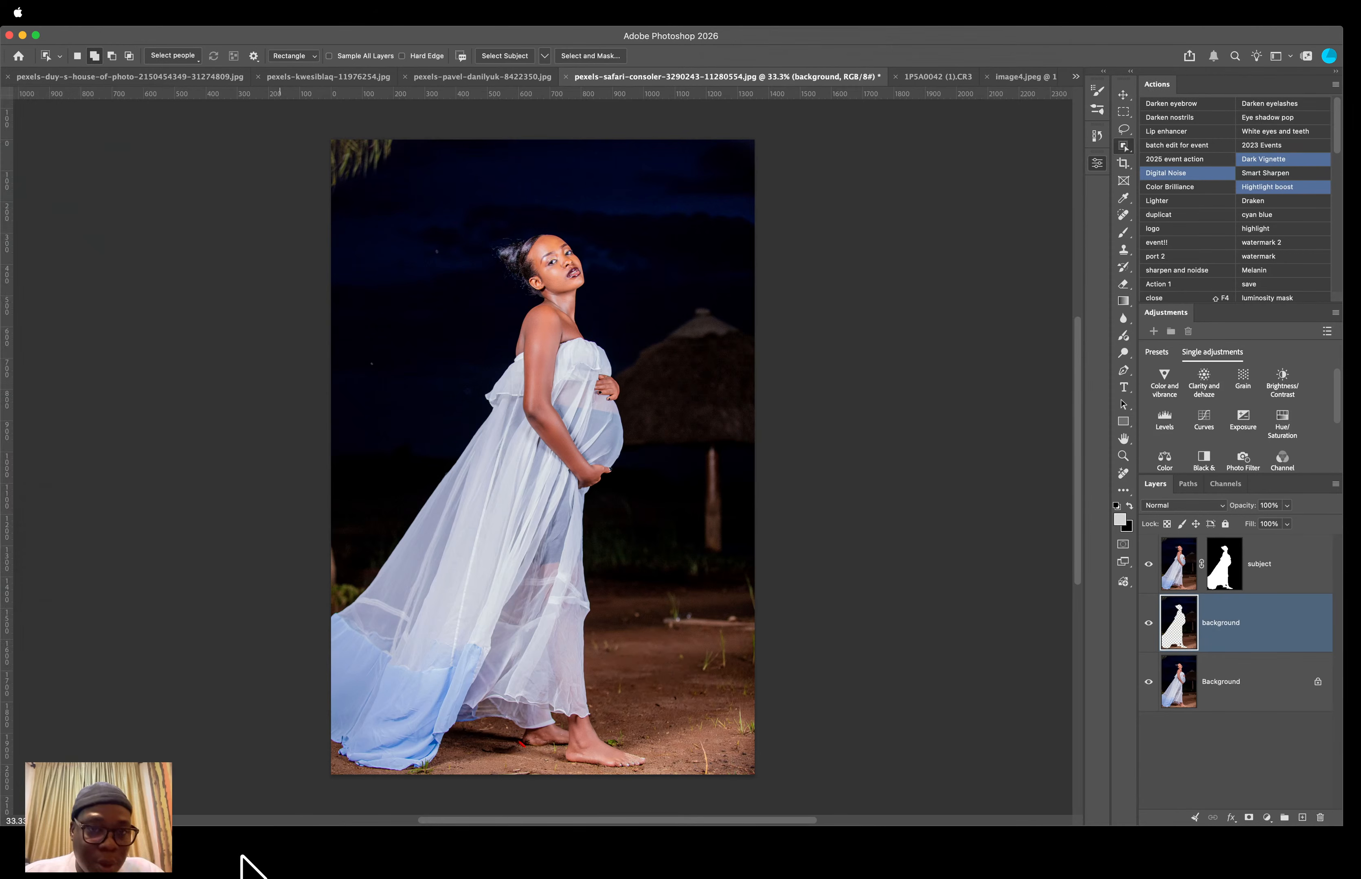
# Step: Delete the "subject" and "background" layers above the original photo
pyautogui.click(254, 864)
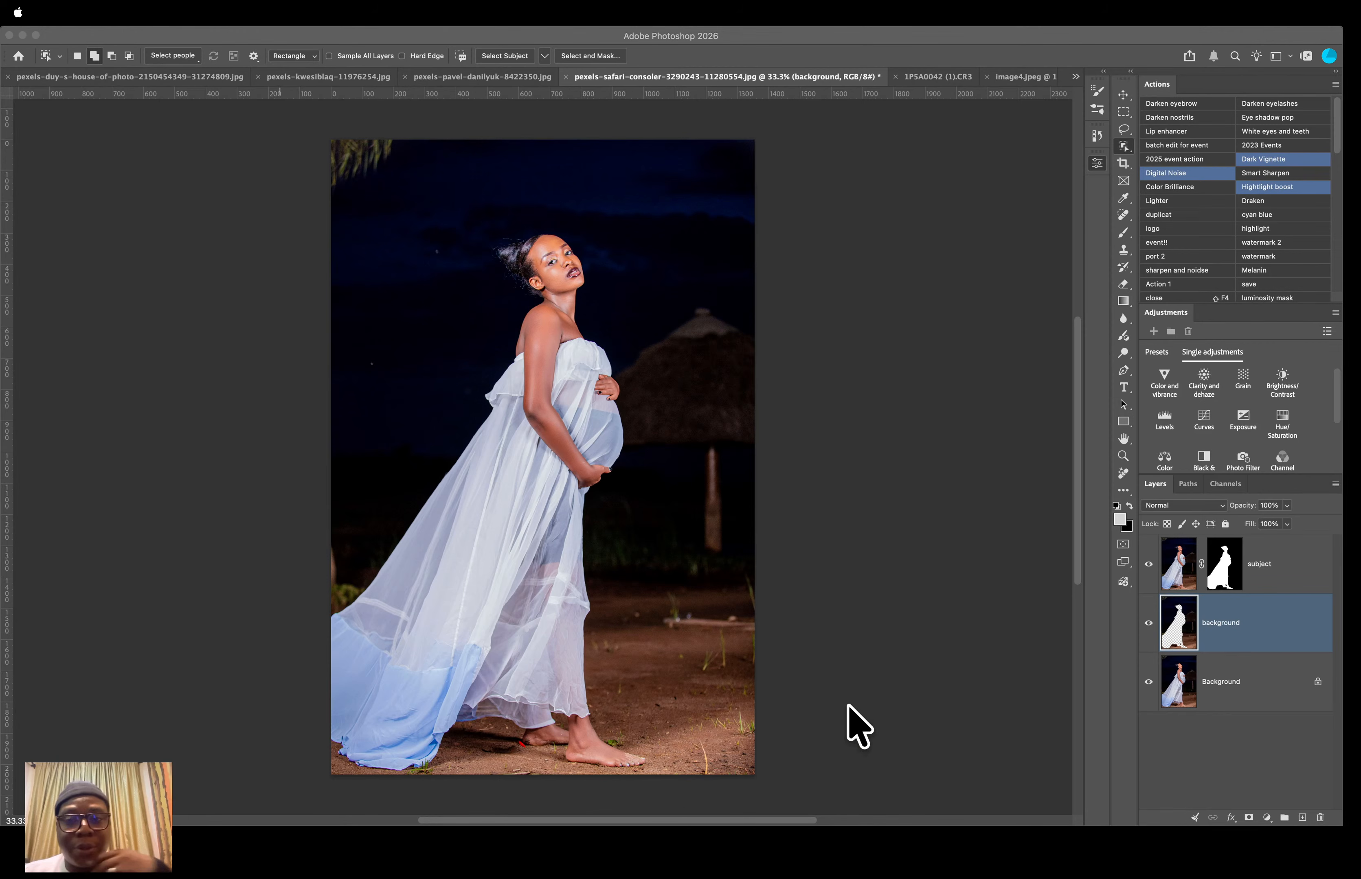
pyautogui.press('Tab')
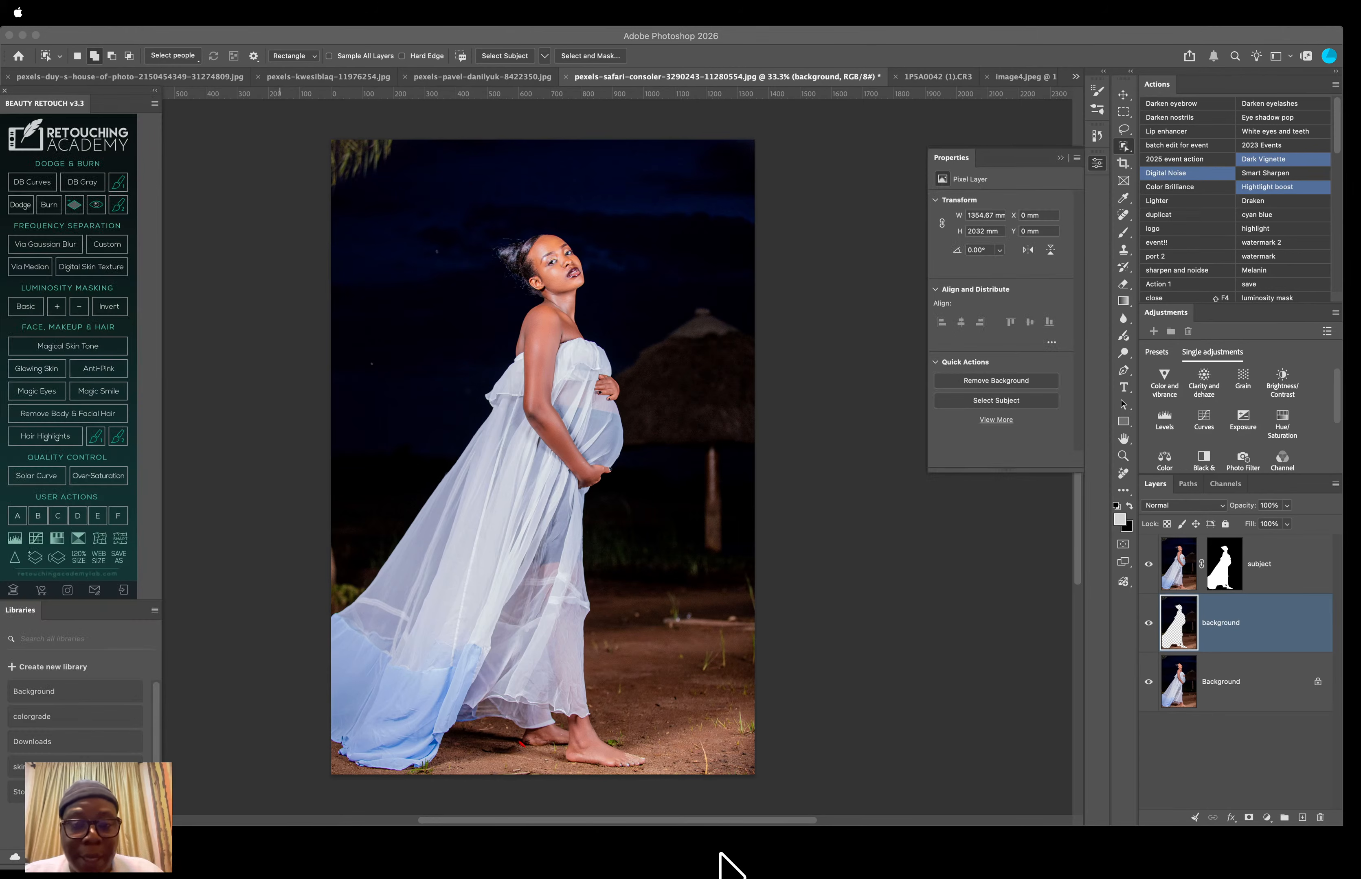
pyautogui.keyDown('shift'); pyautogui.click(1270, 577); pyautogui.keyUp('shift')
pyautogui.press('Delete')
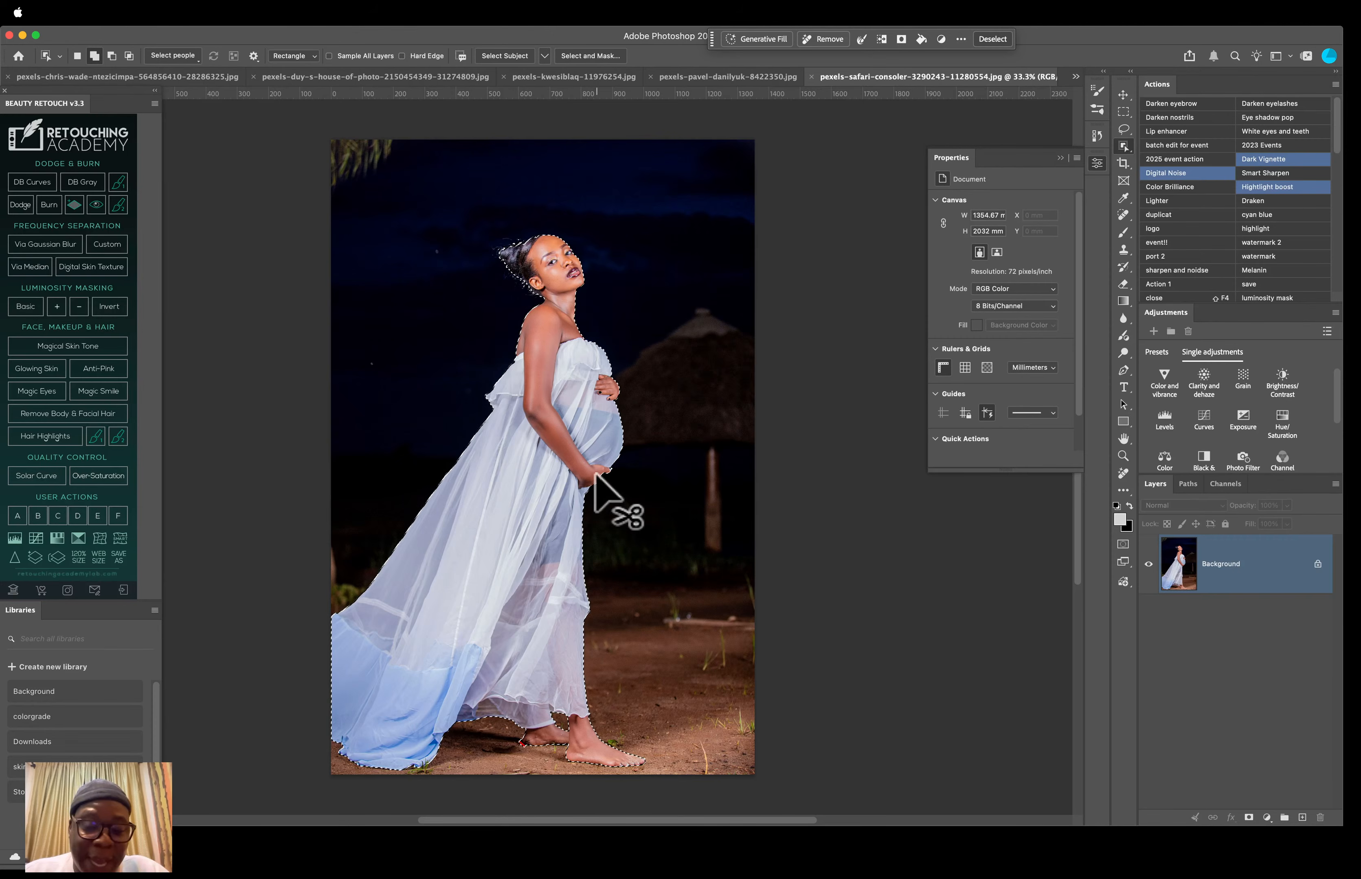
# Step: Invert the selection around the woman, copy the surroundings to a new layer and check it by toggling the original photo's visibility
pyautogui.press('super+shift+i')
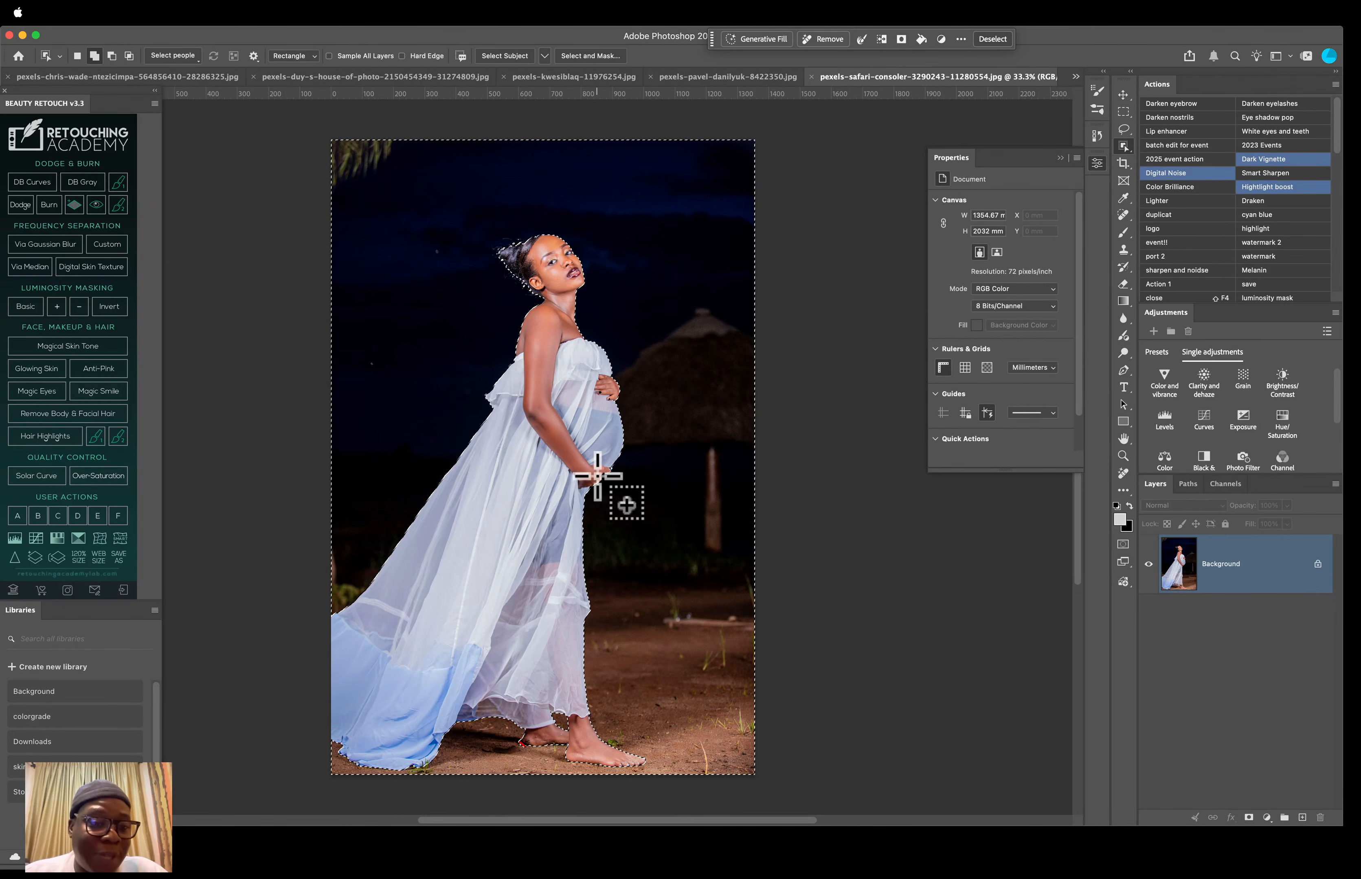
pyautogui.press('super+j')
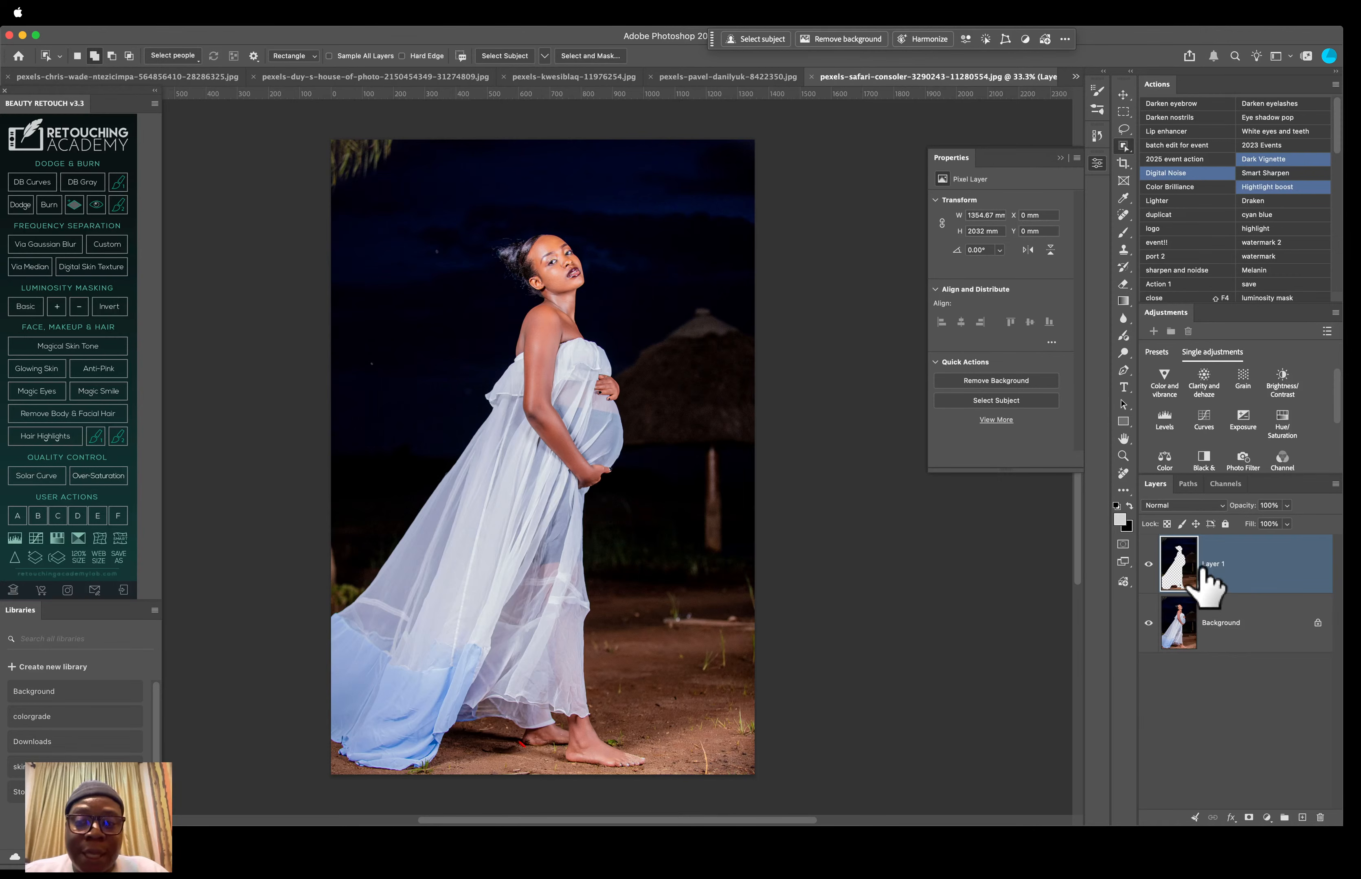
pyautogui.click(1148, 623)
pyautogui.click(1148, 623)
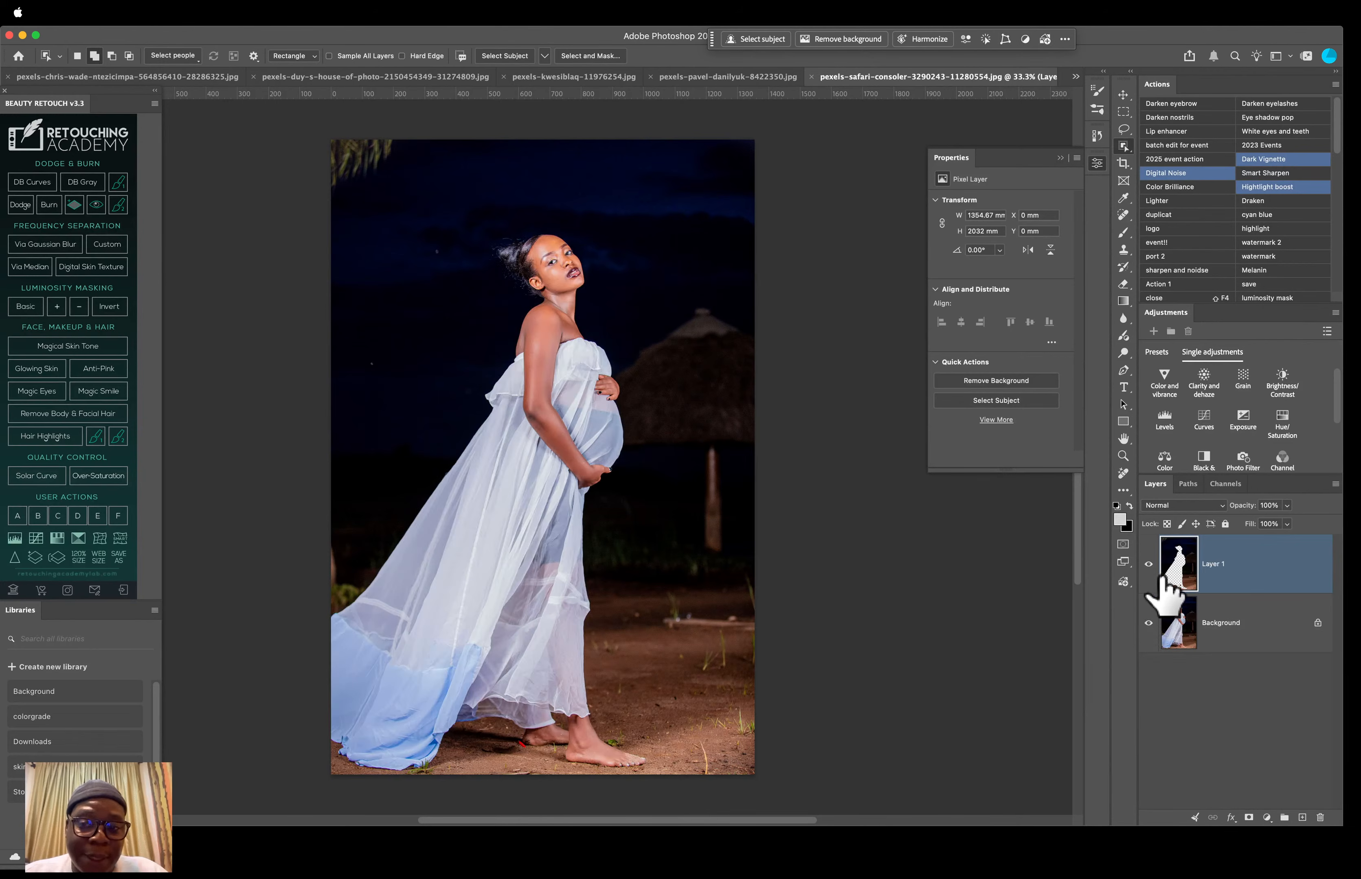
# Step: Rename the copied surroundings layer "background"
pyautogui.doubleClick(1210, 564)
pyautogui.write('ba')
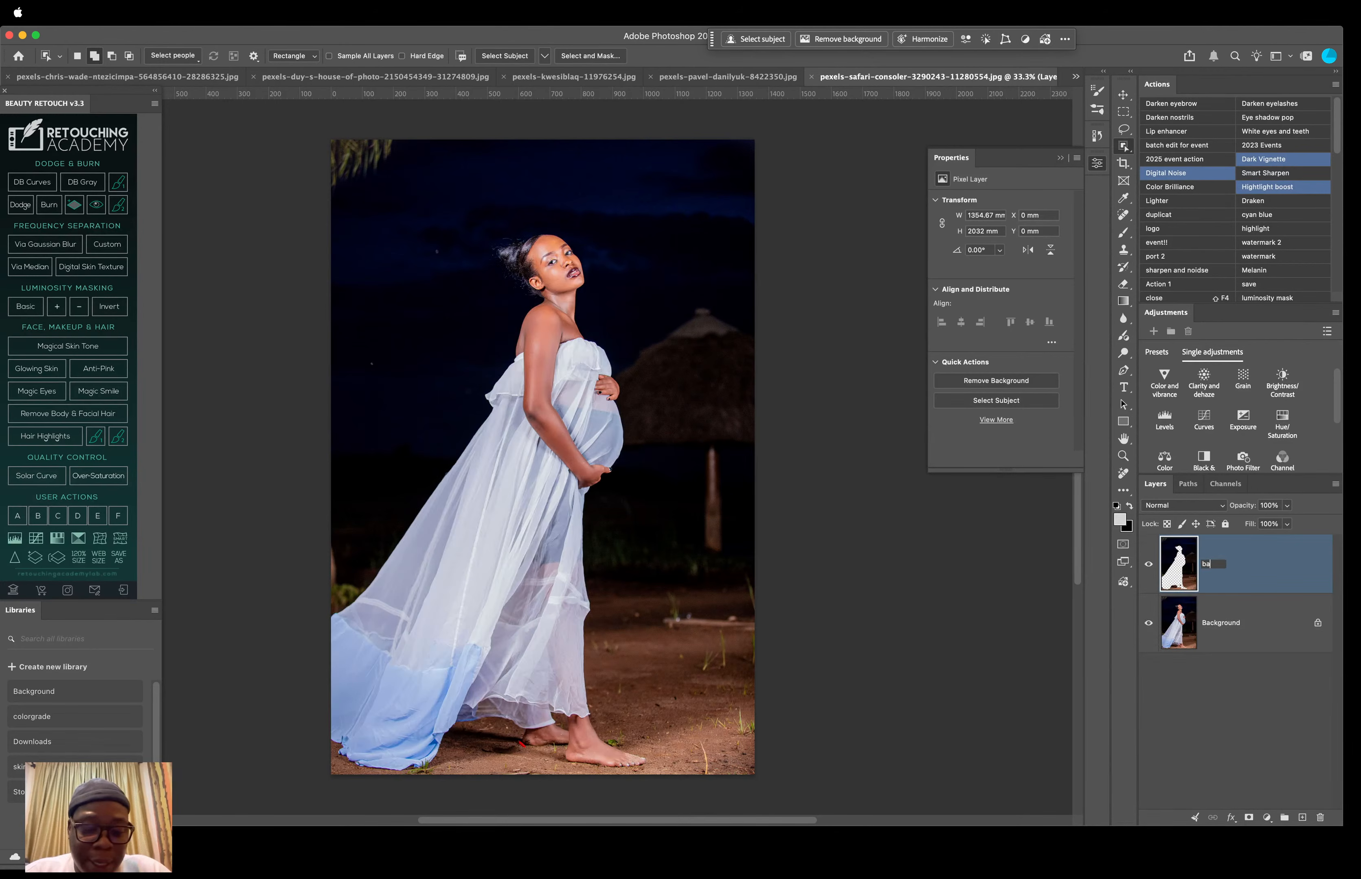
pyautogui.write('ck')
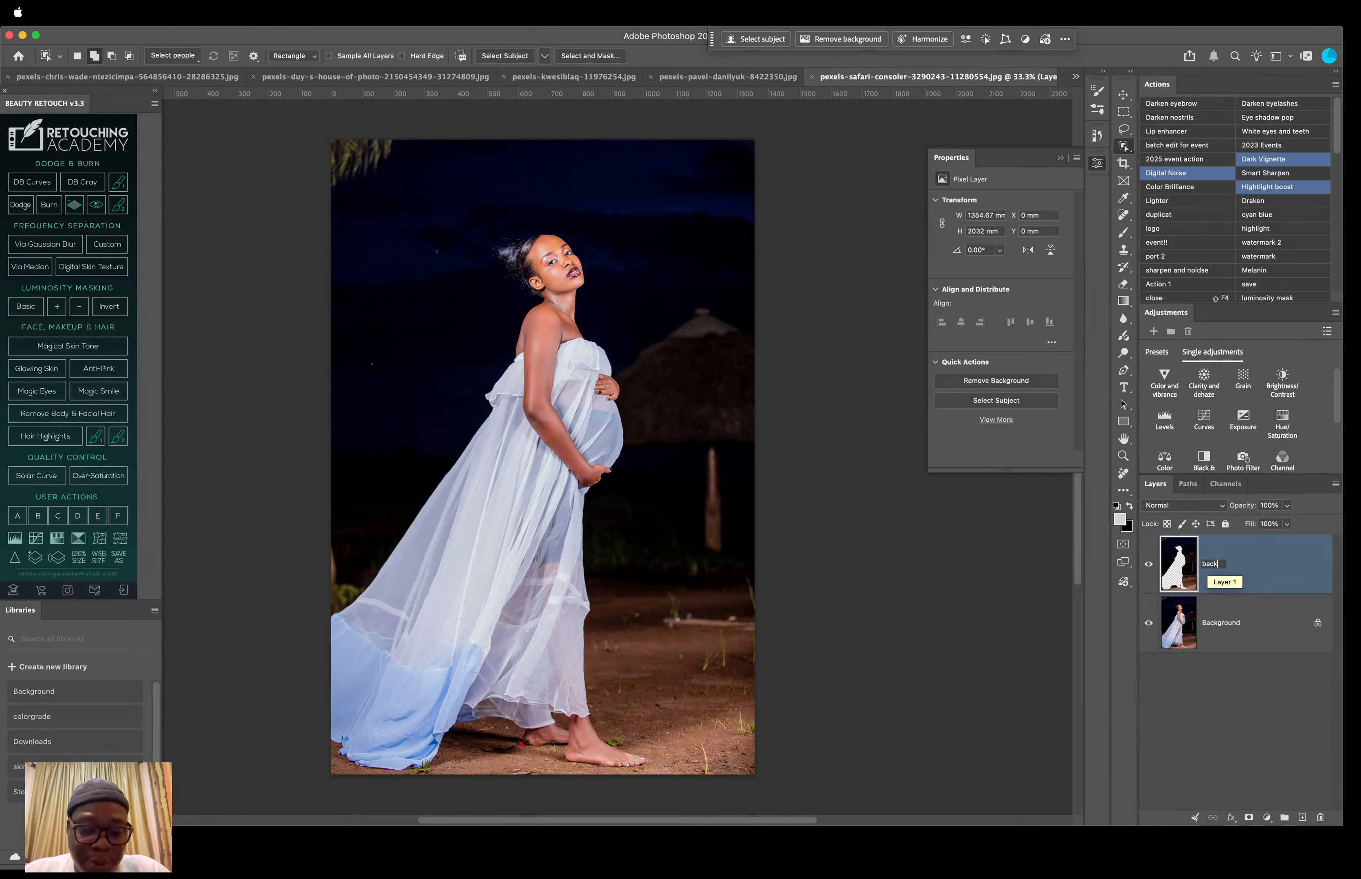
pyautogui.write('ground')
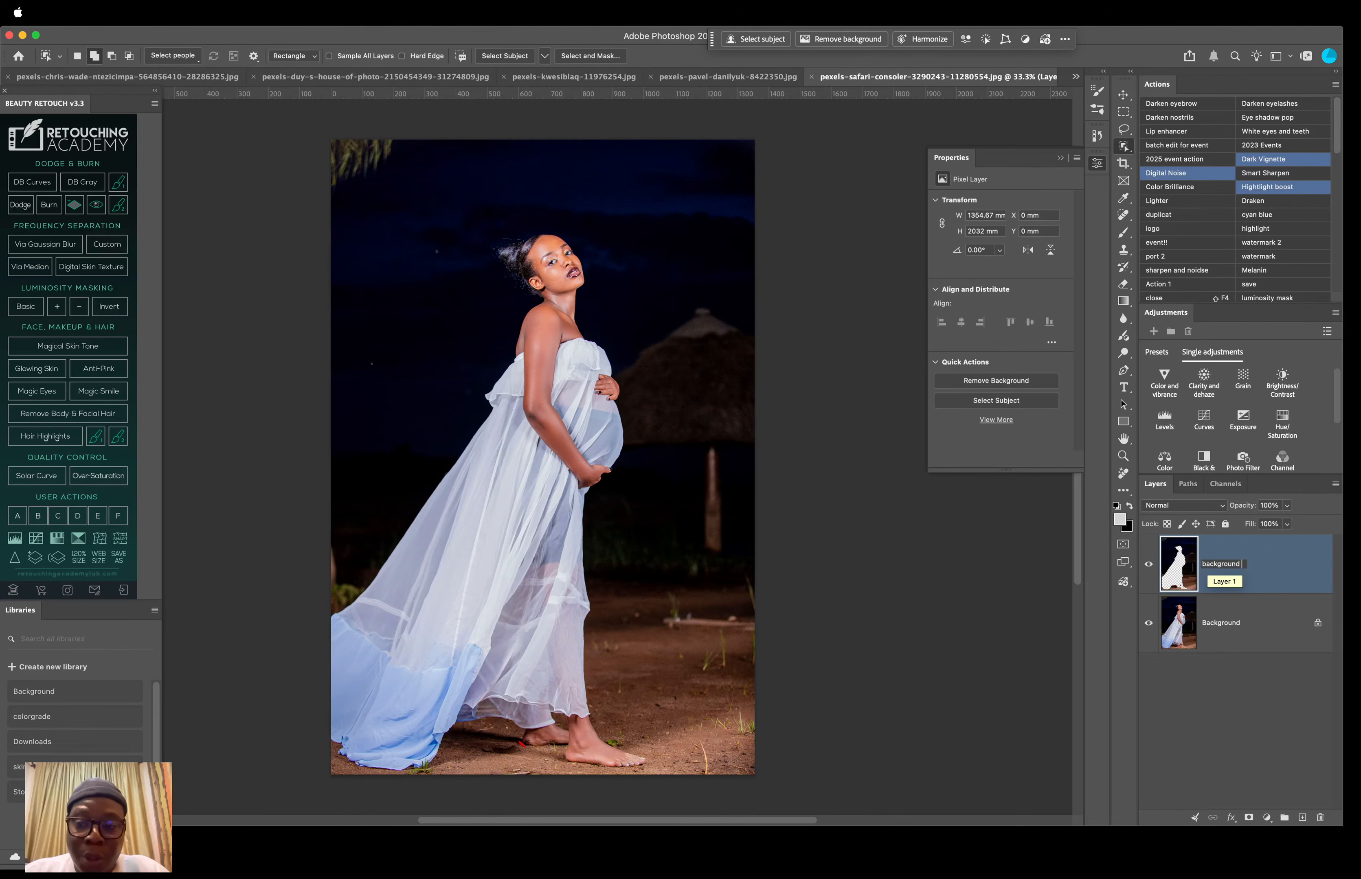
pyautogui.press('Return')
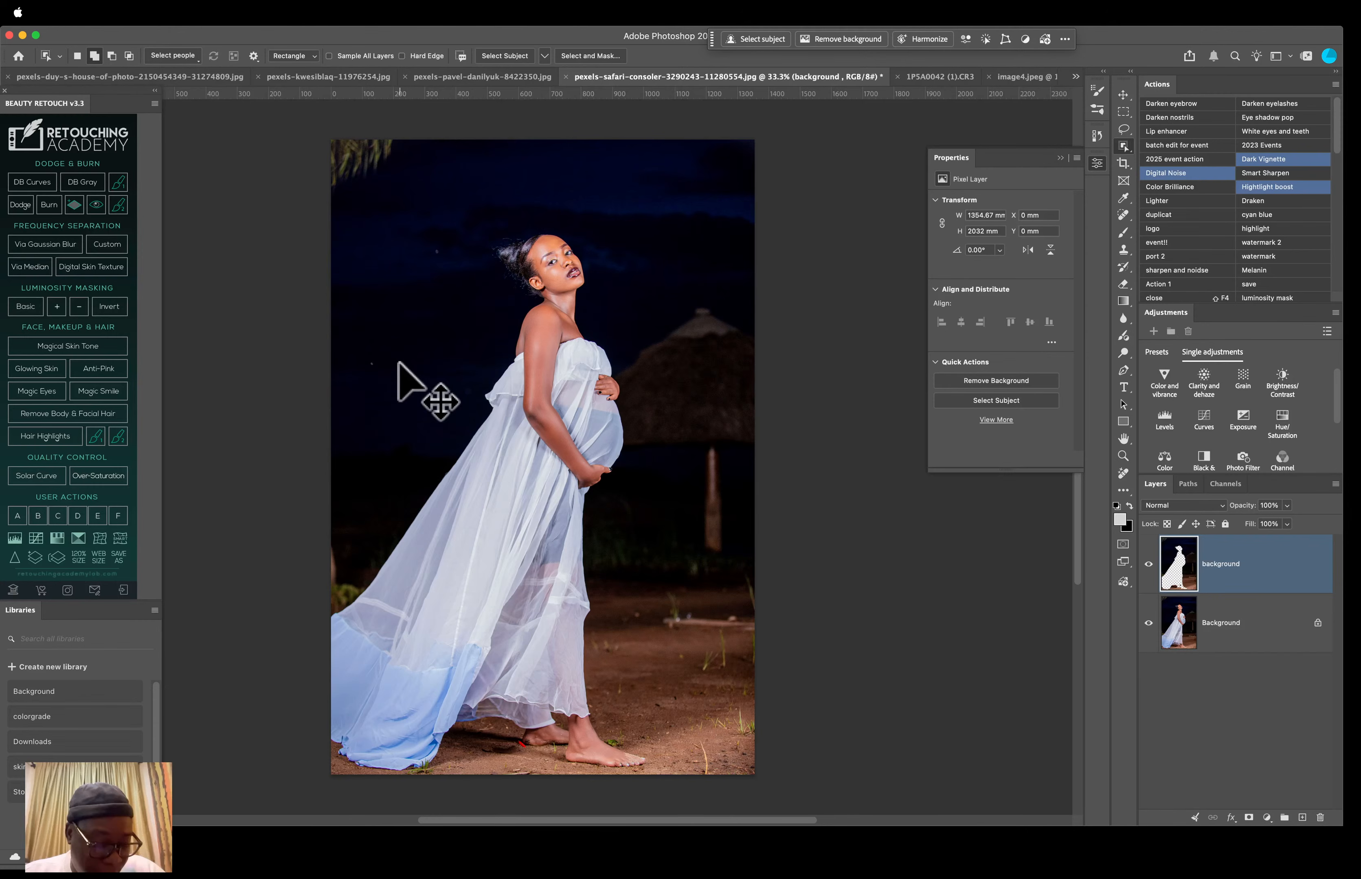
# Step: Stamp the visible layers into a new top layer, select the subject and add a layer mask isolating the woman
pyautogui.press('super+alt+shift+e')
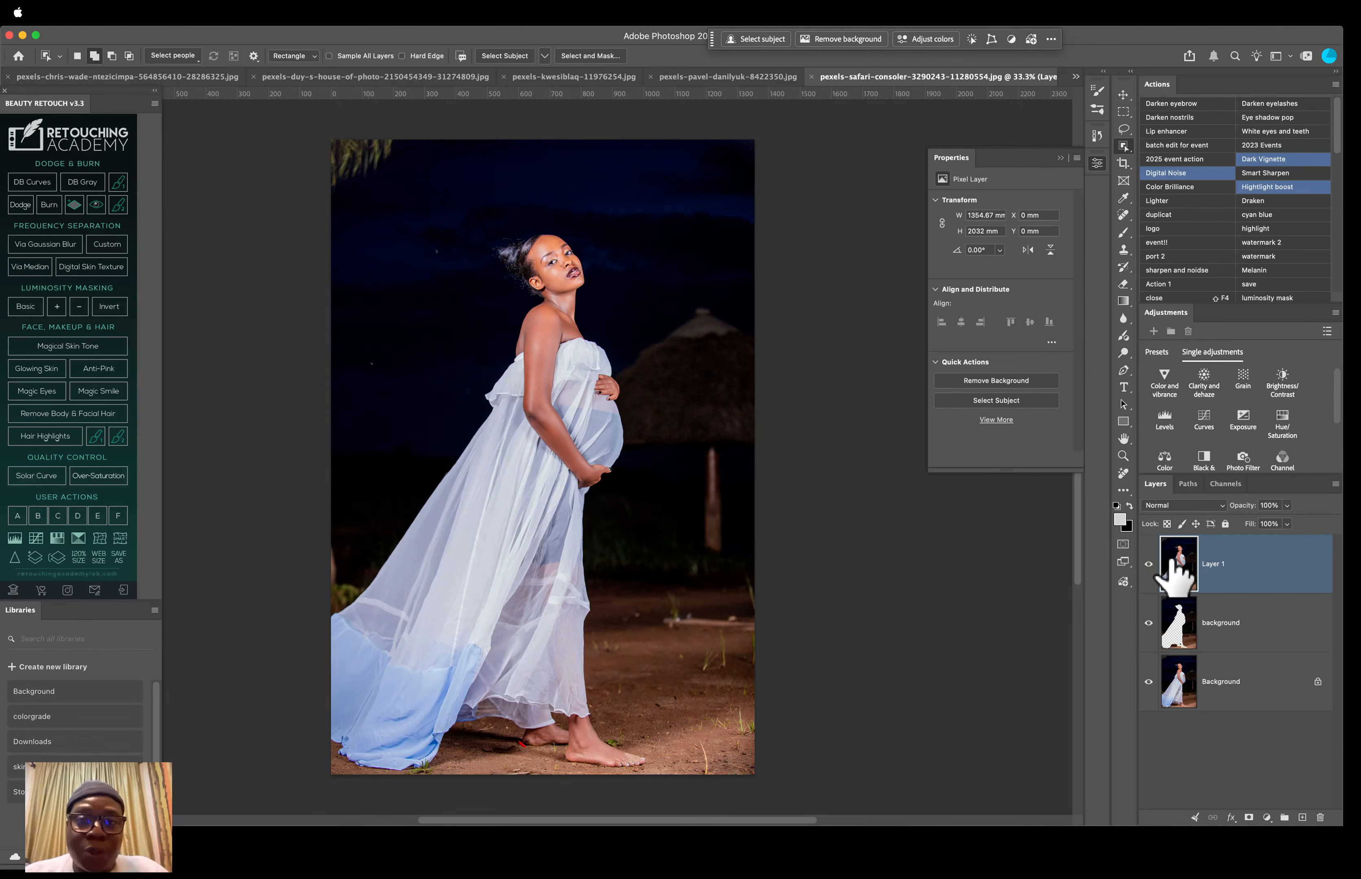
pyautogui.click(759, 40)
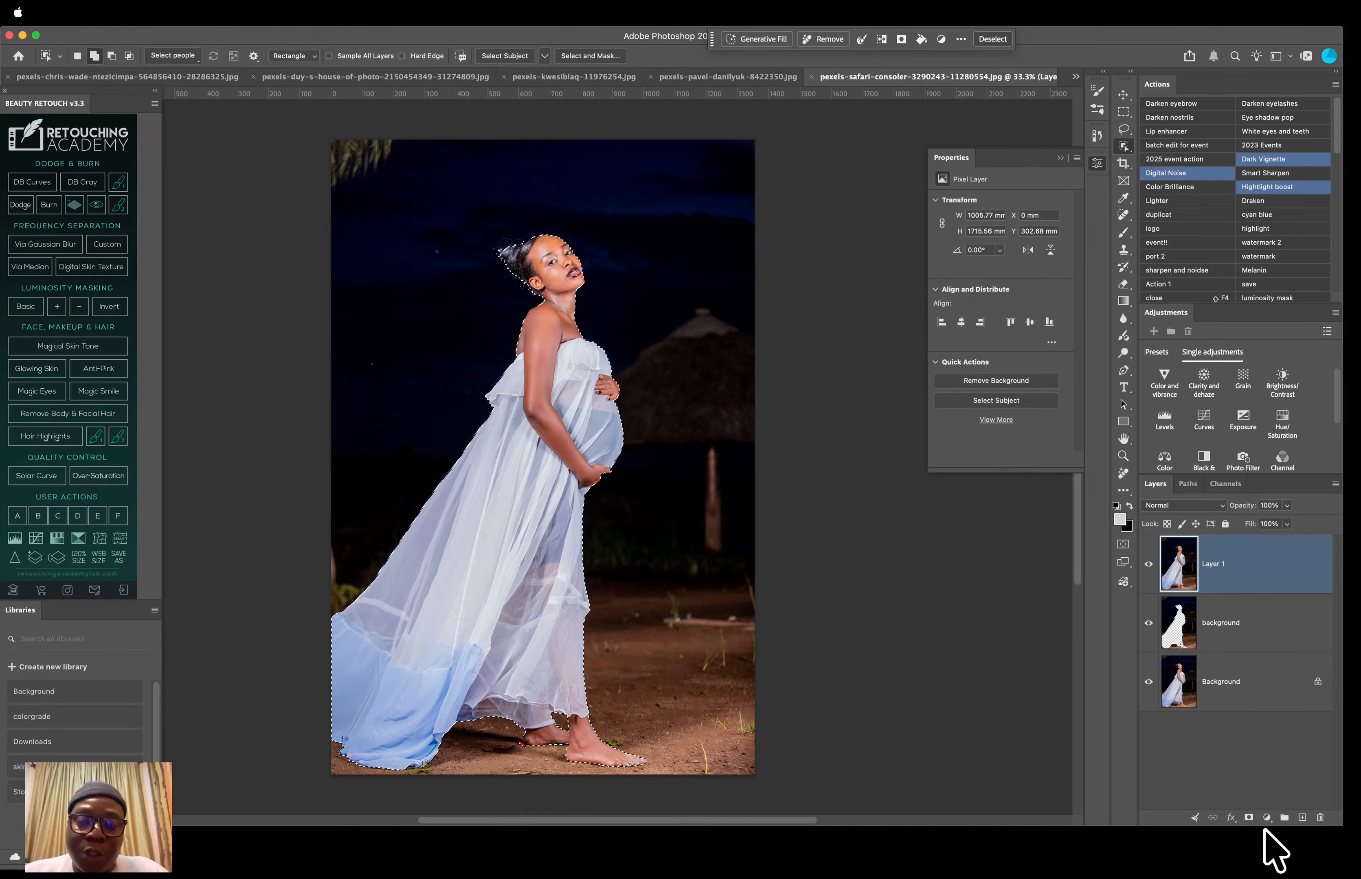
pyautogui.click(1249, 818)
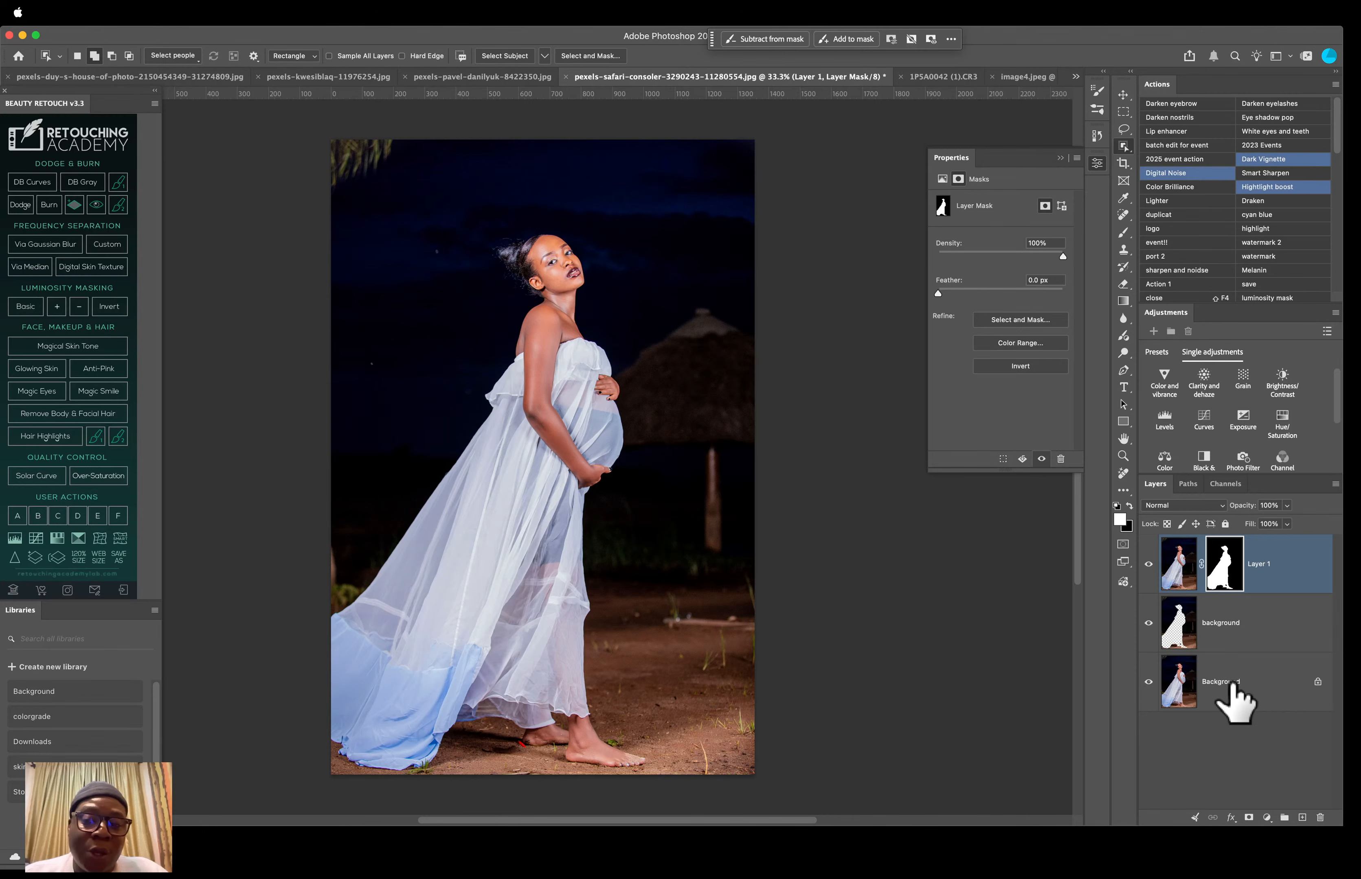
# Step: Examine the isolated woman and the cut-out surroundings separately by toggling layer visibility, and restore all layers to visible
pyautogui.click(1167, 626)
pyautogui.click(1148, 623)
pyautogui.click(1148, 682)
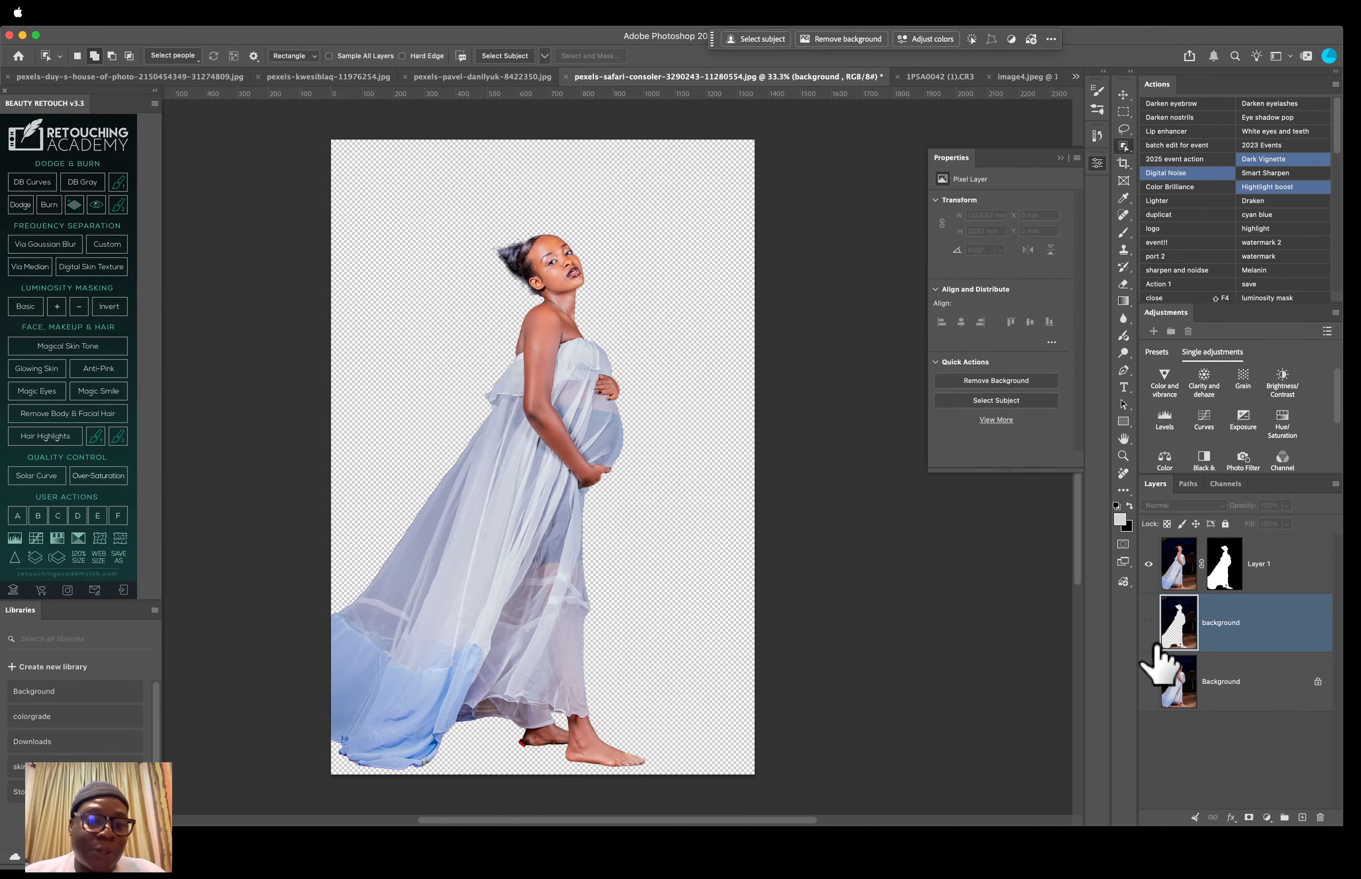
pyautogui.click(1148, 623)
pyautogui.click(1148, 564)
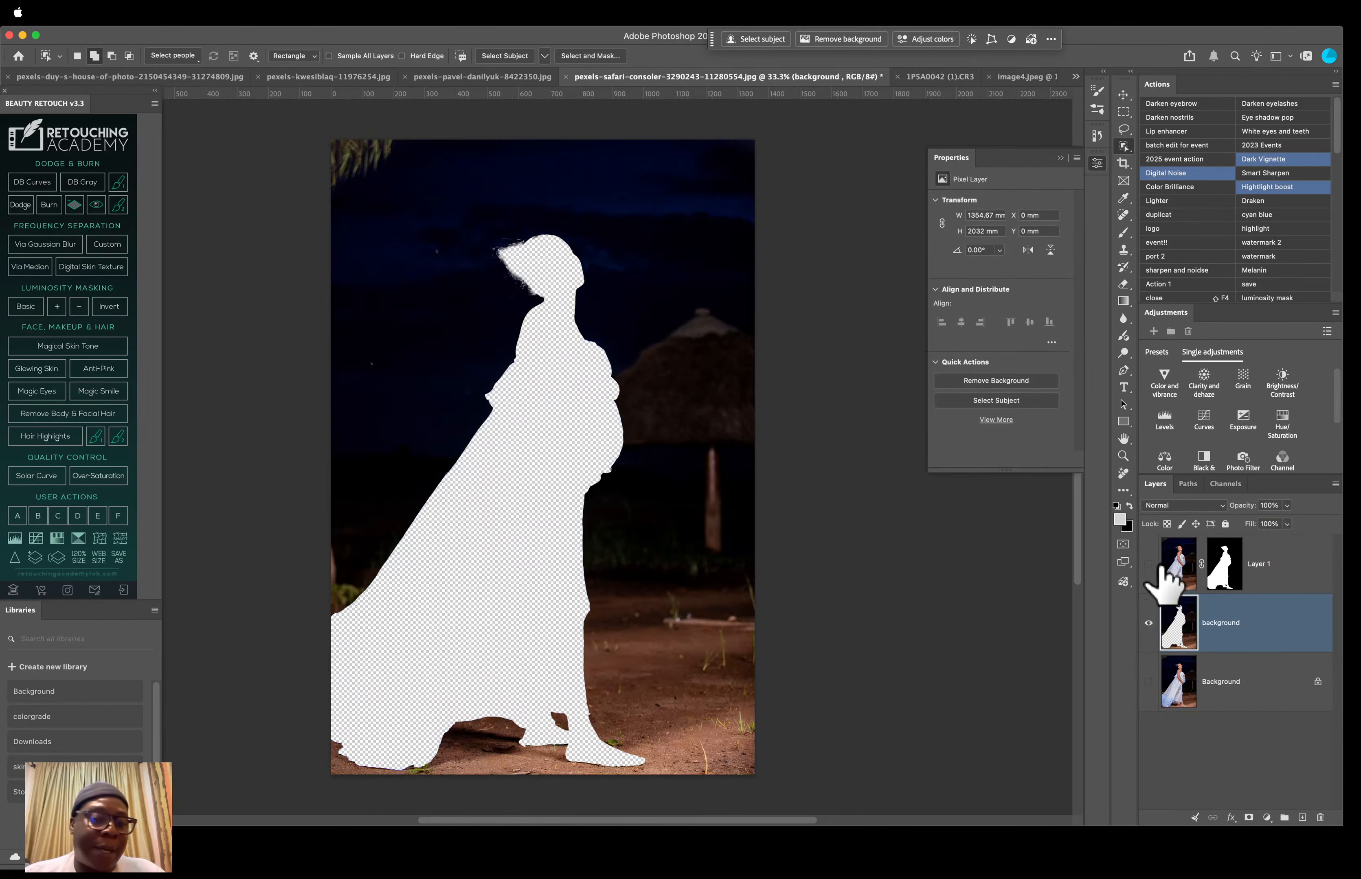
pyautogui.click(1148, 564)
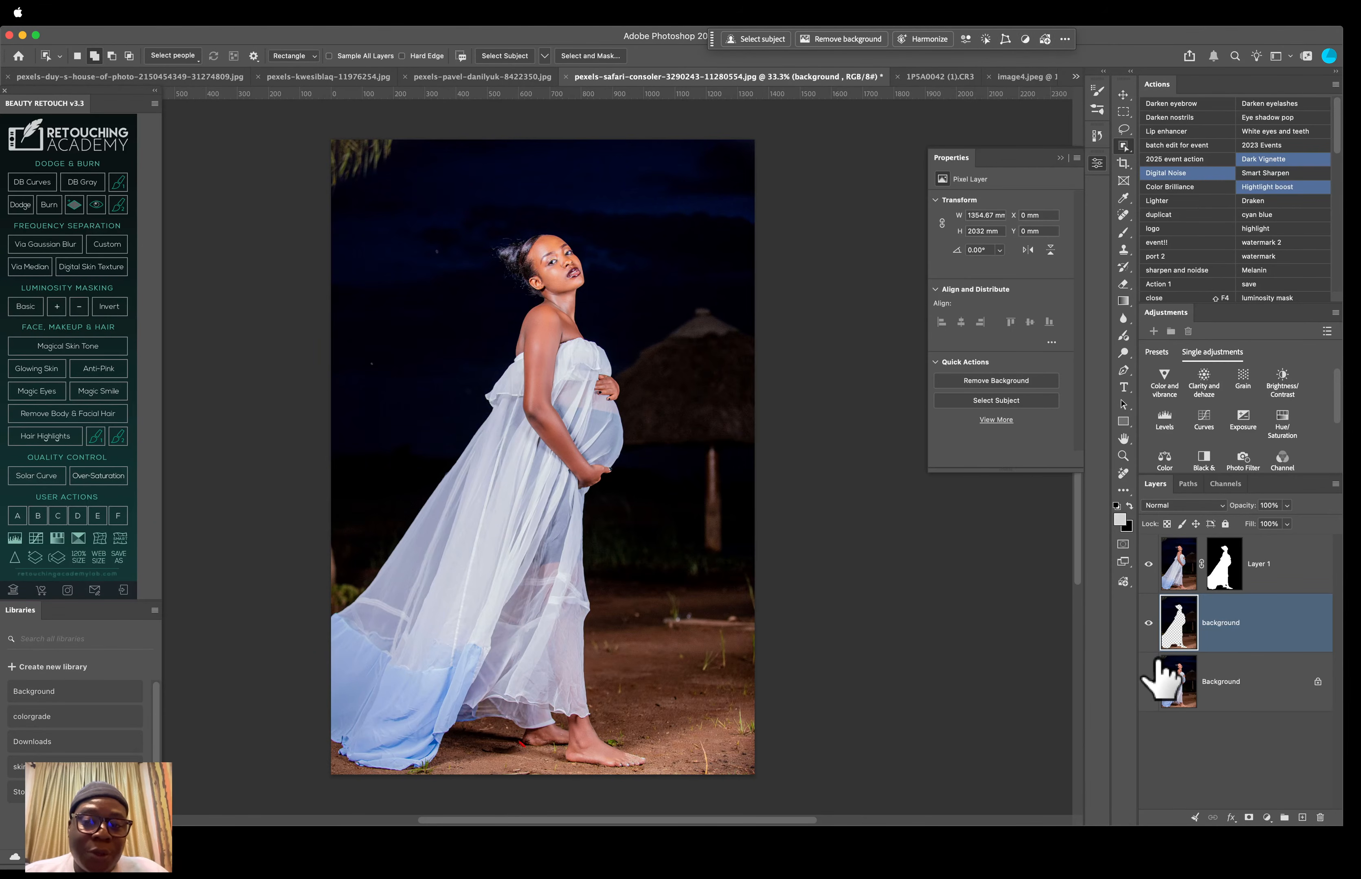
pyautogui.click(1148, 681)
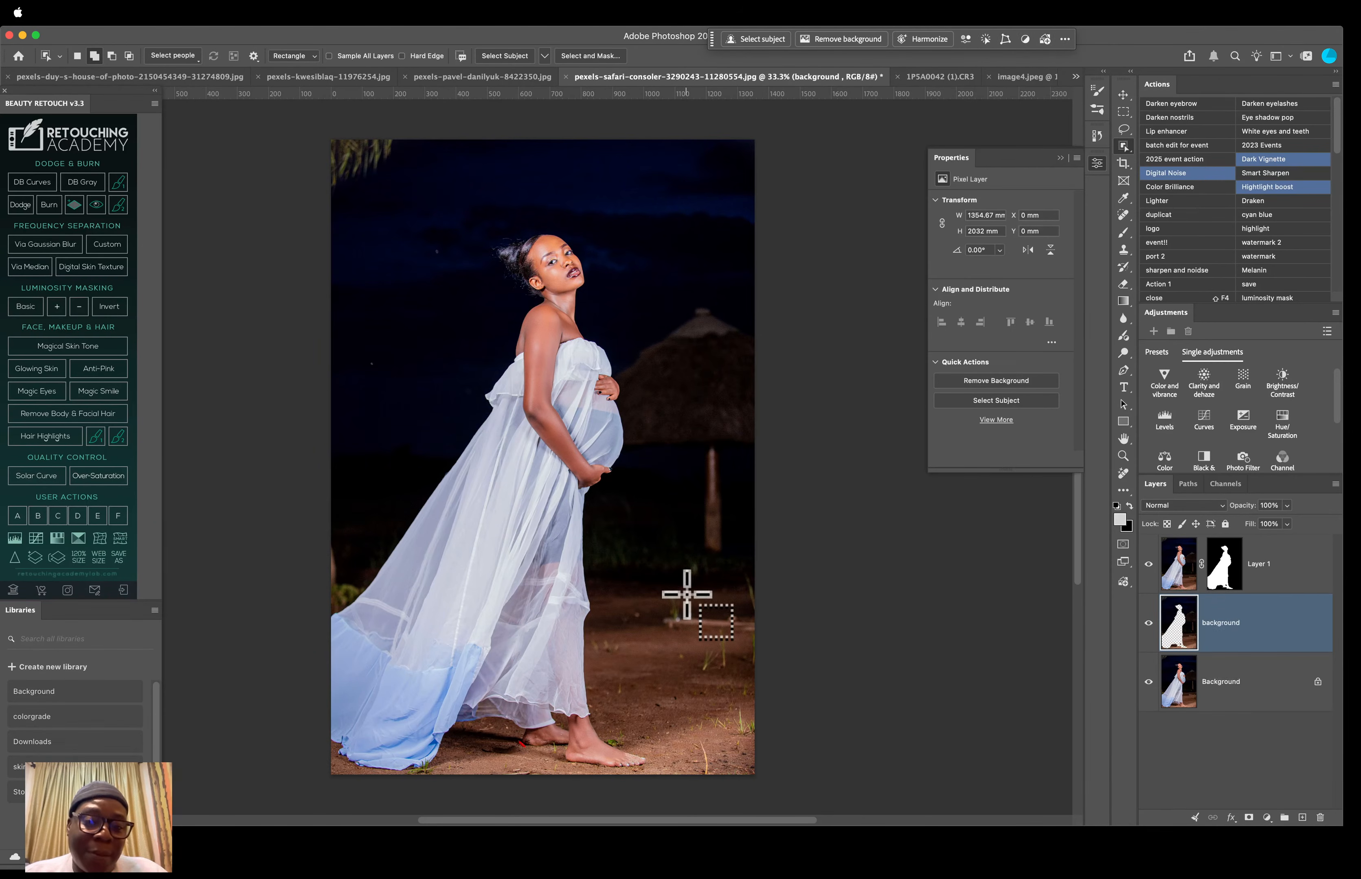
# Step: Place the downloaded pink floral ring image between the "background" and masked woman layers and enlarge it to about 346% by 398%
pyautogui.click(176, 847)
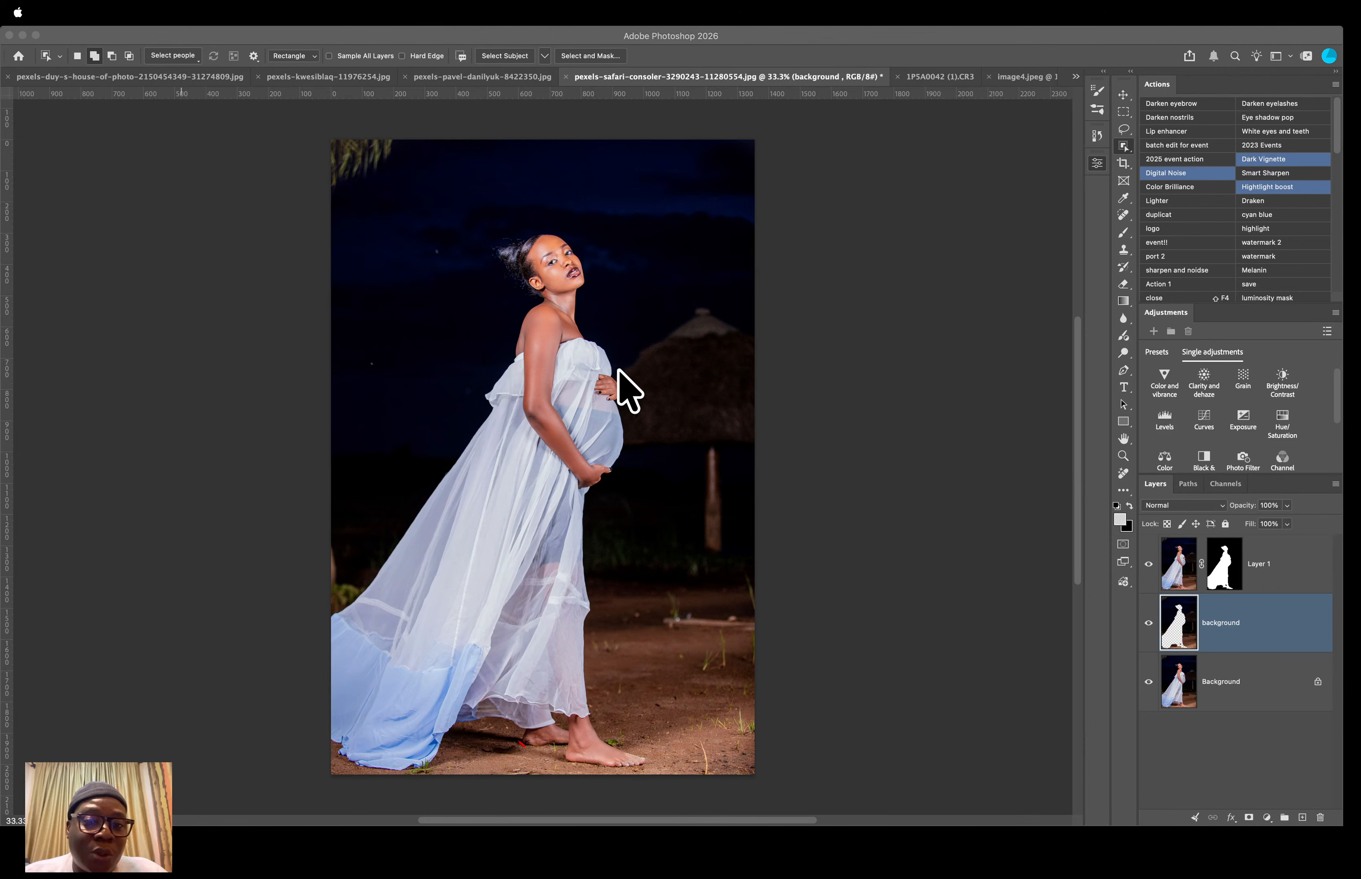
pyautogui.moveTo(617, 370); pyautogui.dragTo(857, 401)
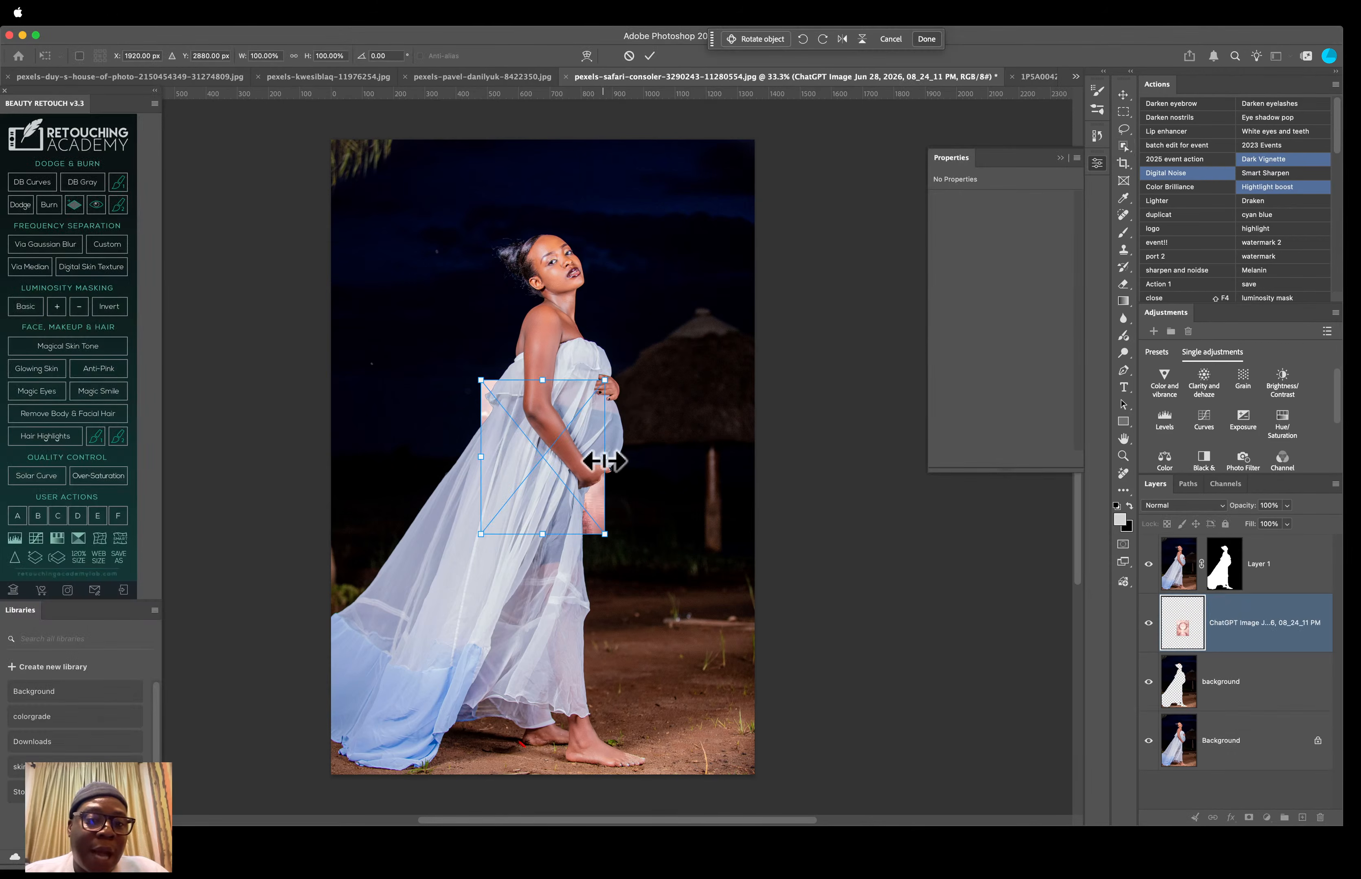
pyautogui.moveTo(604, 461); pyautogui.dragTo(670, 554)
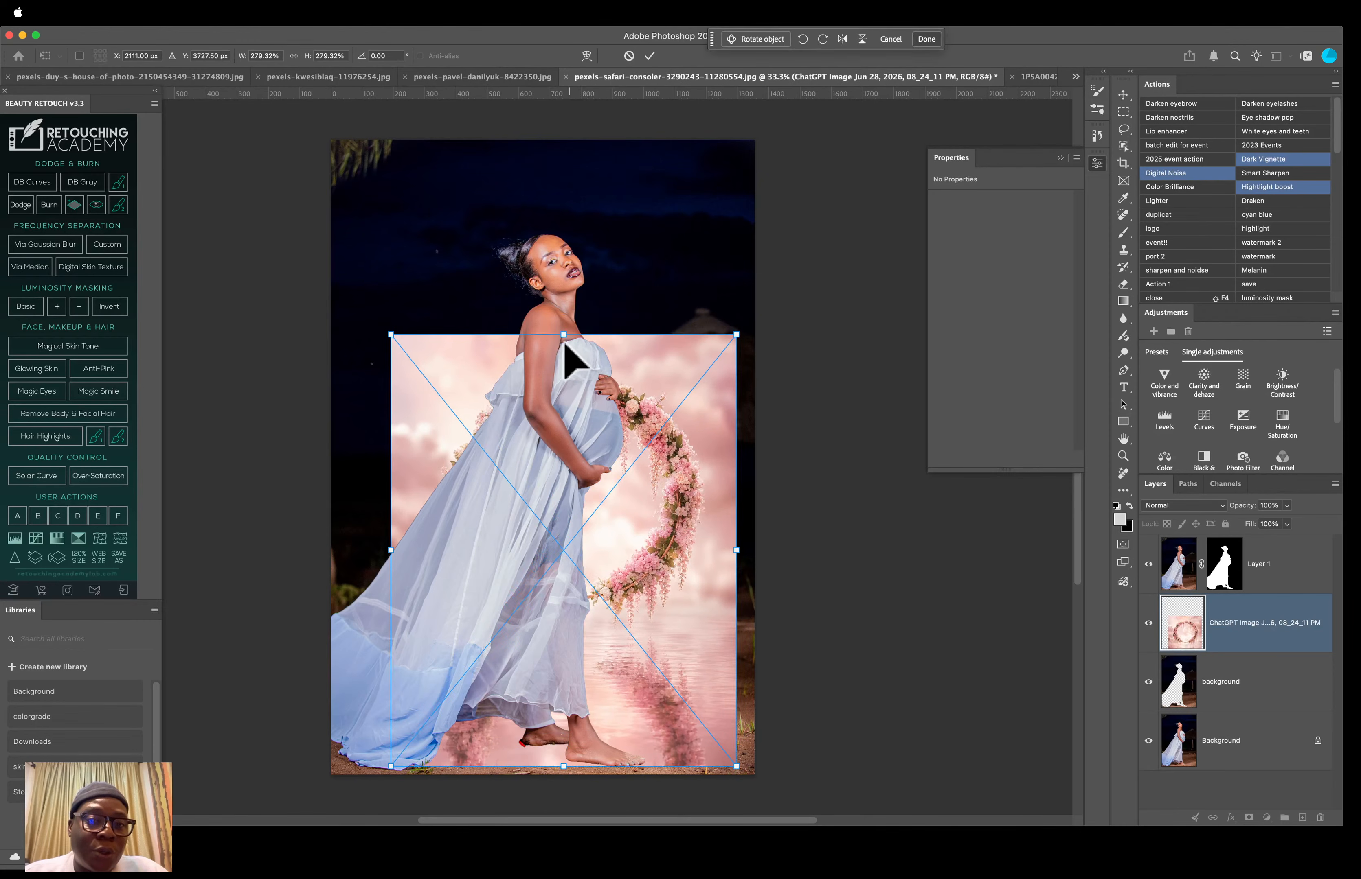
pyautogui.moveTo(563, 334); pyautogui.dragTo(574, 151)
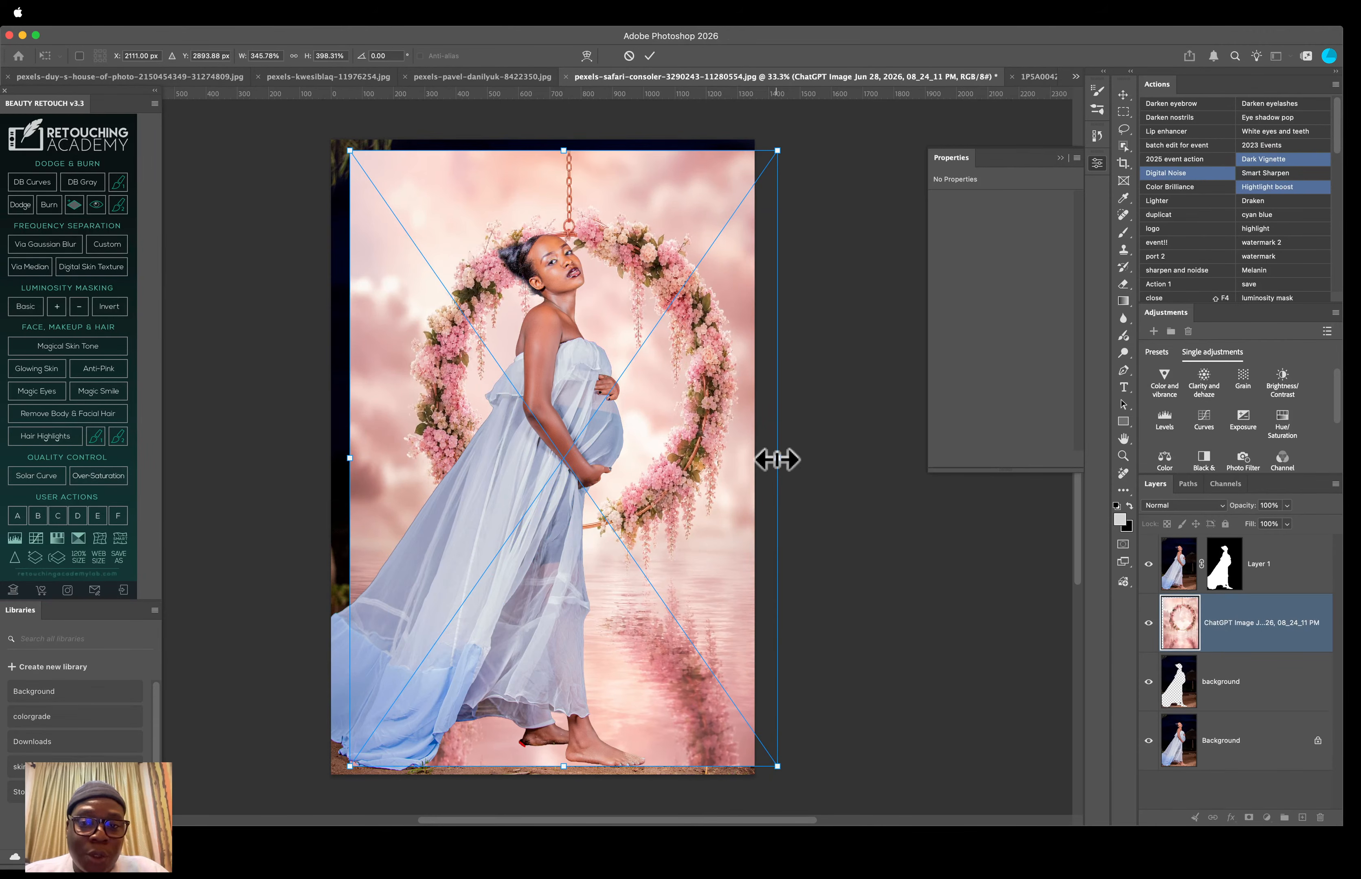
pyautogui.moveTo(777, 459); pyautogui.dragTo(847, 463)
pyautogui.moveTo(700, 505); pyautogui.dragTo(638, 506)
pyautogui.moveTo(637, 499); pyautogui.dragTo(631, 474)
pyautogui.moveTo(782, 442); pyautogui.dragTo(789, 443)
pyautogui.moveTo(707, 471)
pyautogui.mouseDown()
pyautogui.moveTo(698, 485)
pyautogui.moveTo(691, 474)
pyautogui.mouseUp()
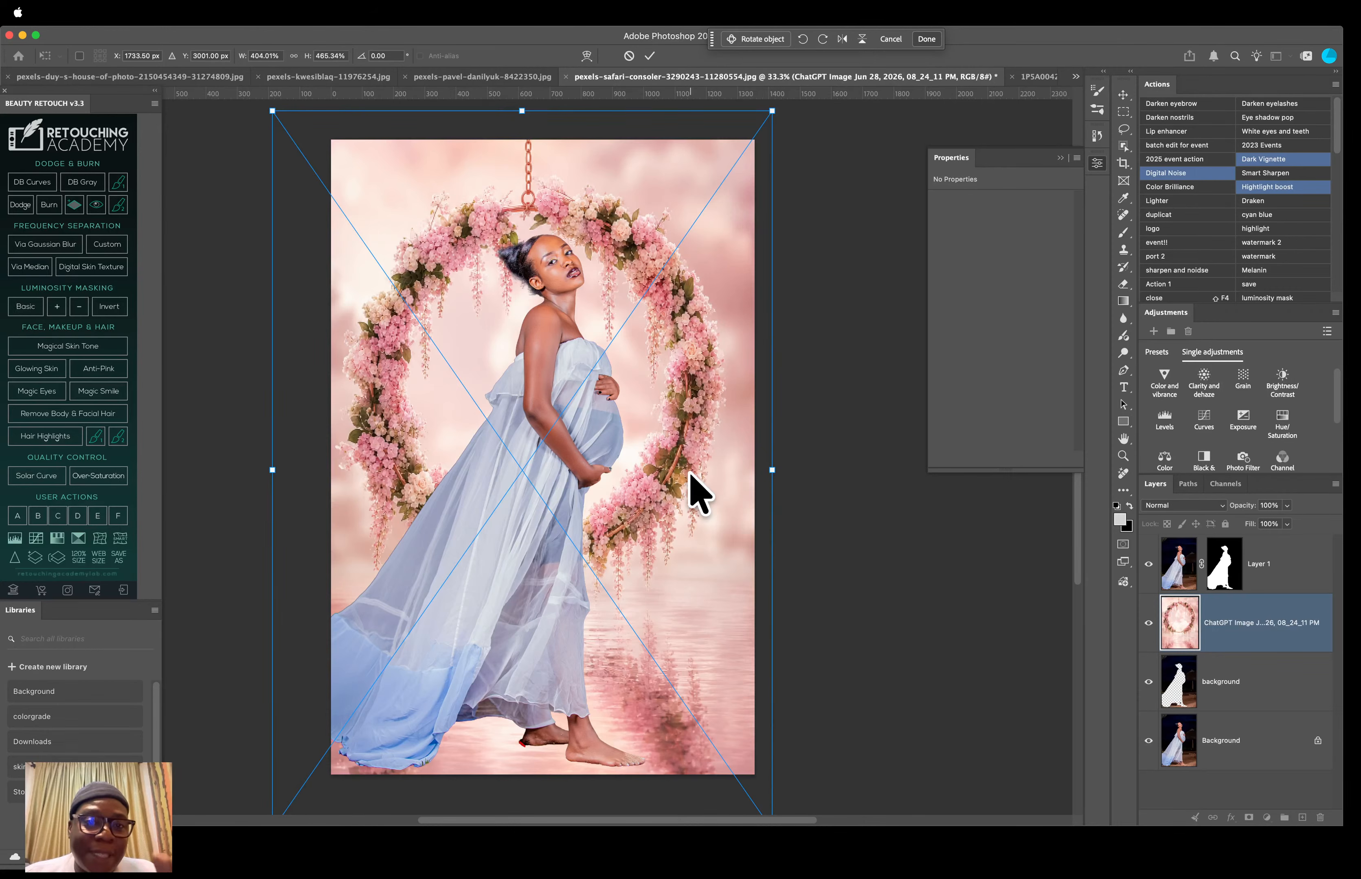
pyautogui.click(628, 56)
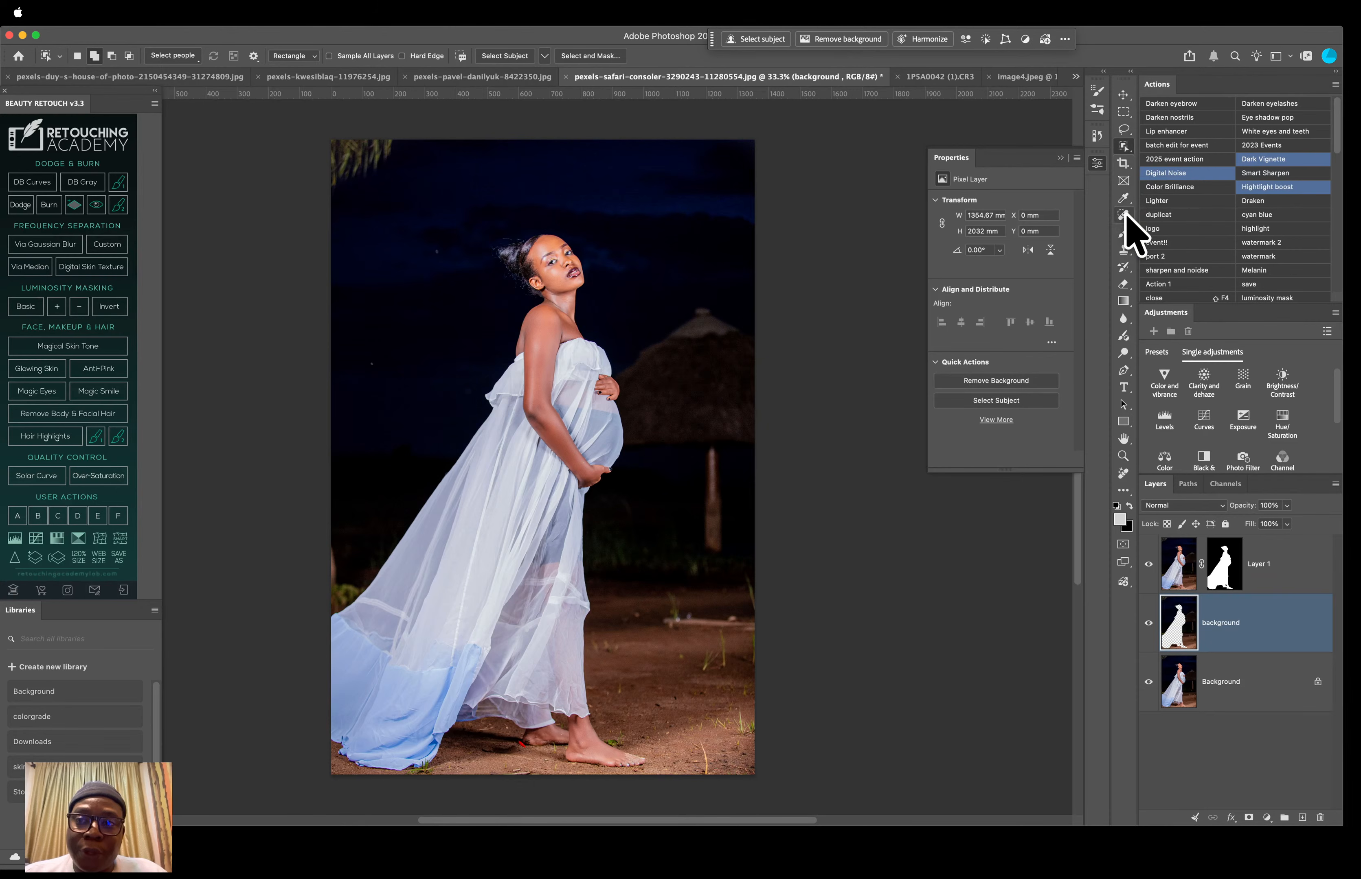
# Step: Mark a narrow vertical band beside the woman and a horizontal band across her lower dress with rectangular selections, and deselect them
pyautogui.click(1124, 113)
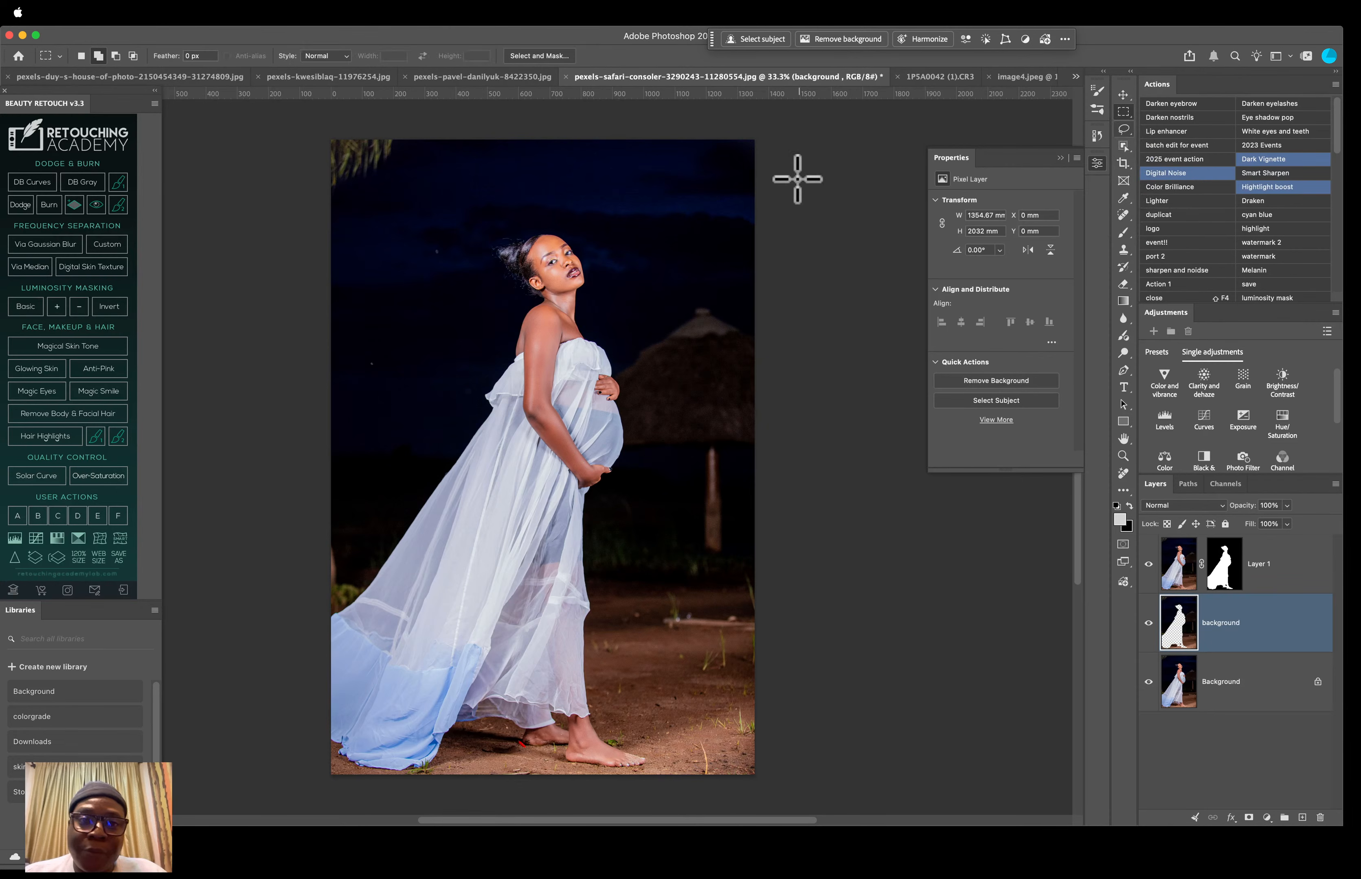
pyautogui.moveTo(616, 144); pyautogui.dragTo(666, 583)
pyautogui.moveTo(330, 569); pyautogui.dragTo(770, 592)
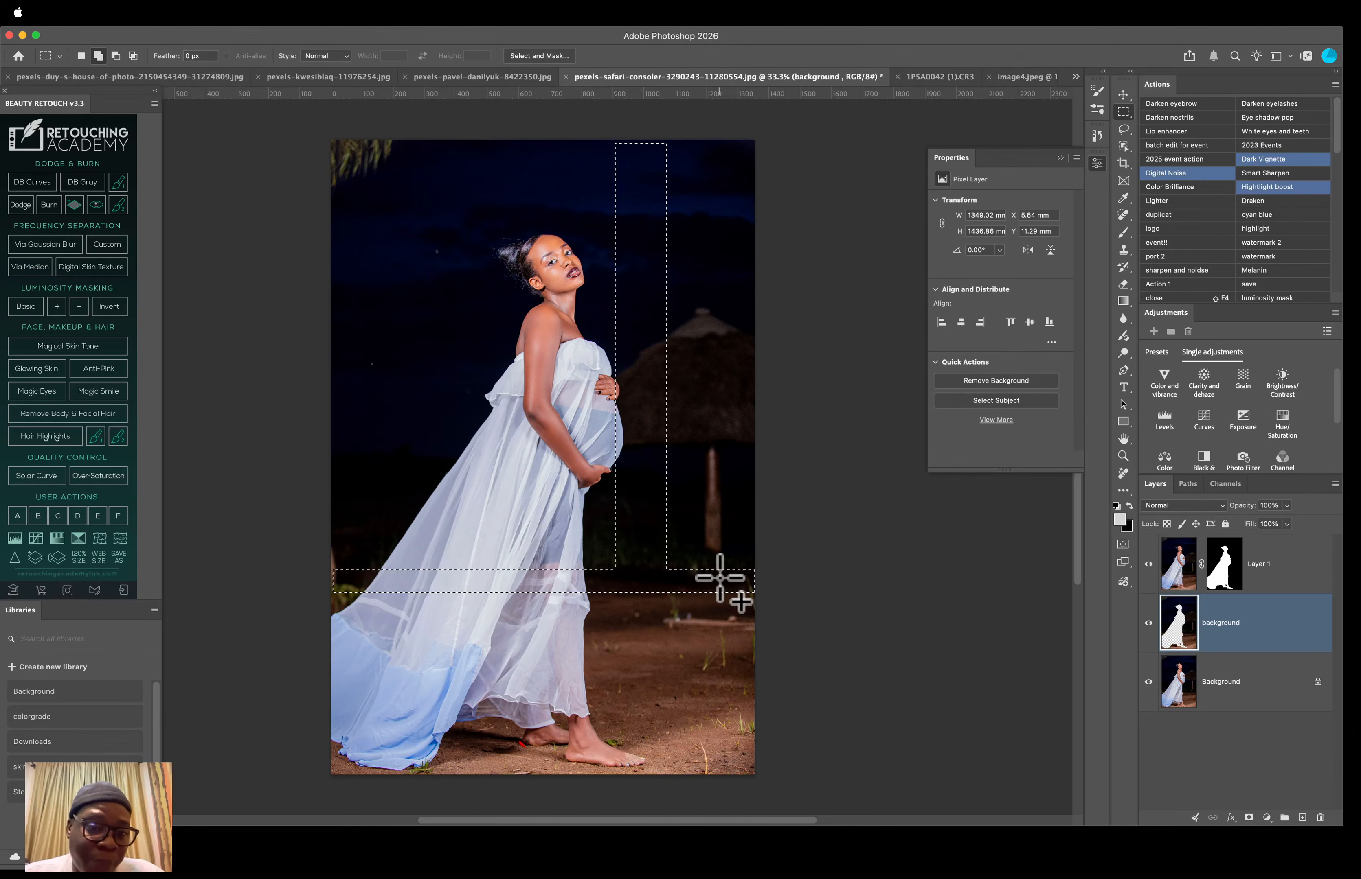
pyautogui.press('super+d')
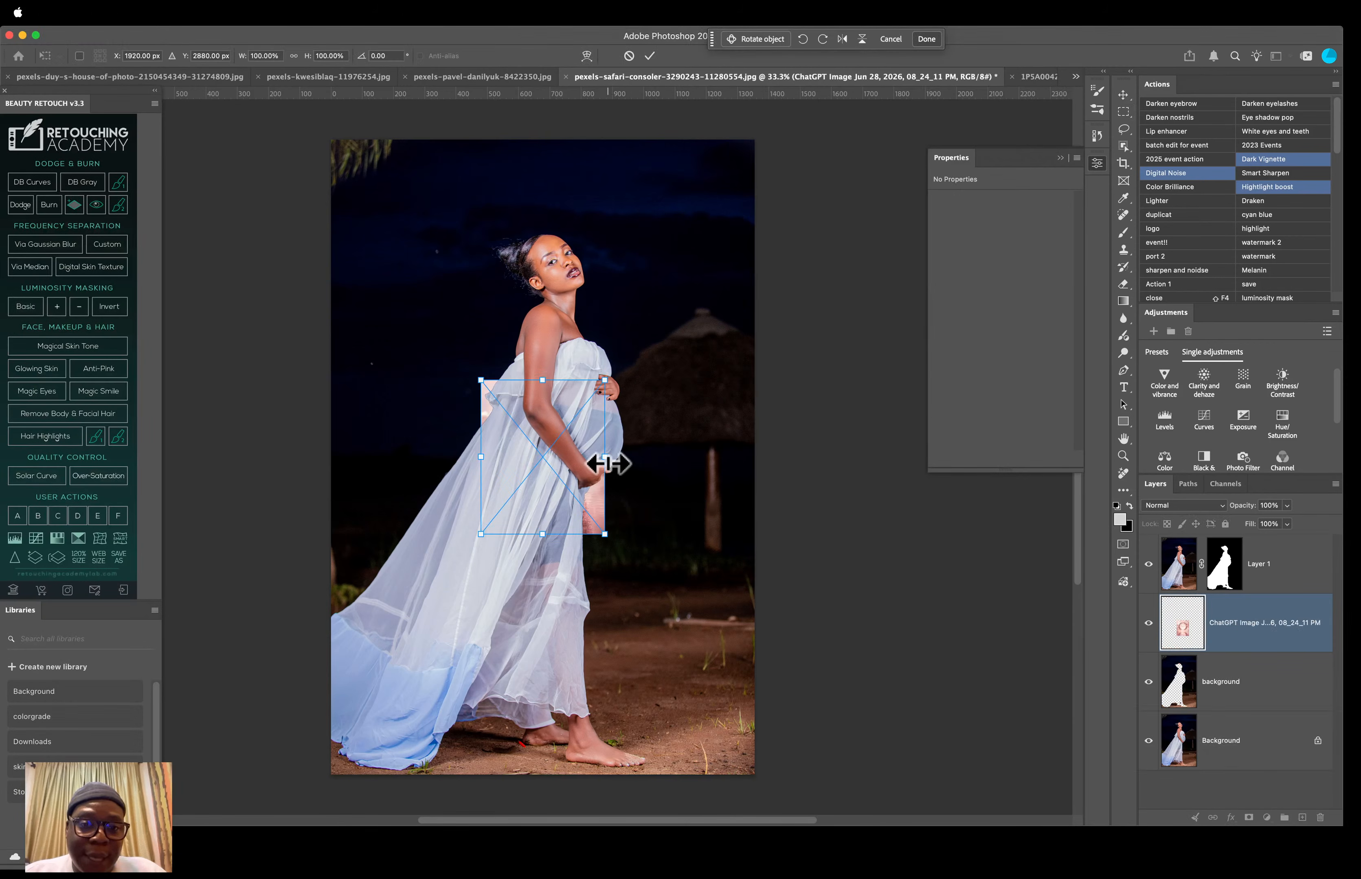
# Step: Enlarge the newly placed pink floral ring image proportionally to about 516%, covering the whole canvas with the ring around the woman, and commit the transform
pyautogui.moveTo(605, 464); pyautogui.dragTo(987, 388)
pyautogui.moveTo(704, 477); pyautogui.dragTo(548, 459)
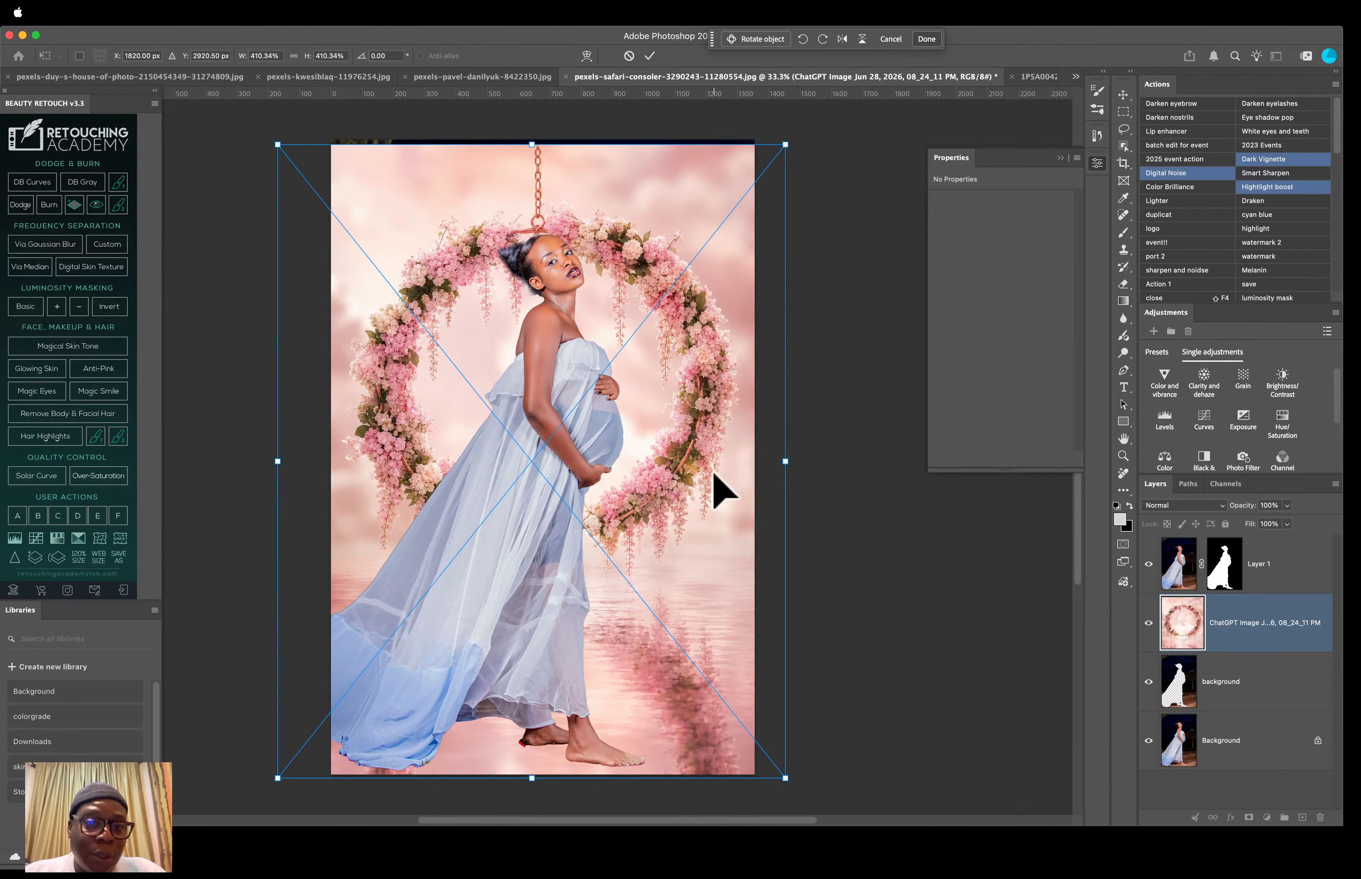
pyautogui.moveTo(788, 461); pyautogui.dragTo(737, 462)
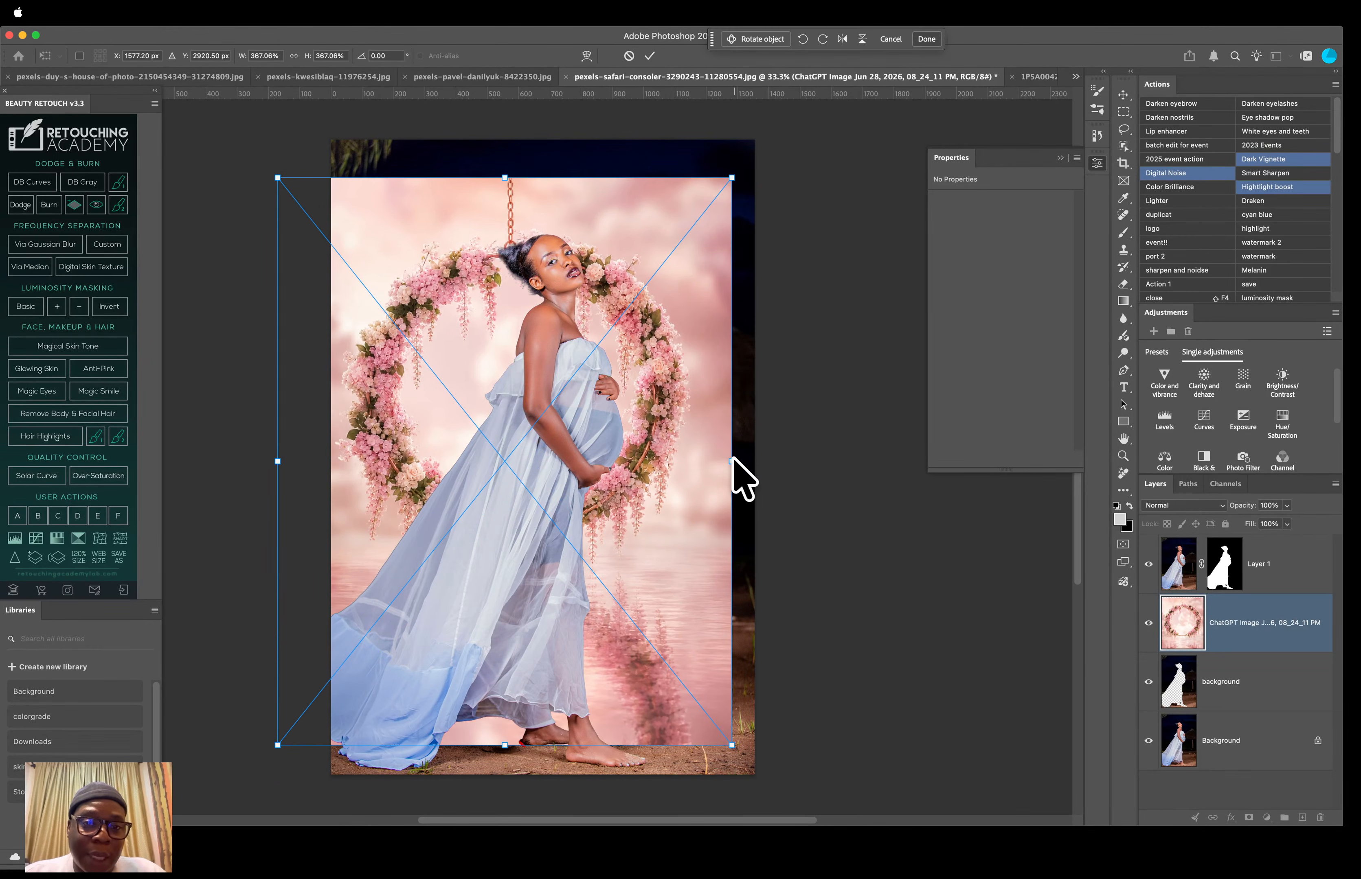
pyautogui.moveTo(543, 499); pyautogui.dragTo(597, 503)
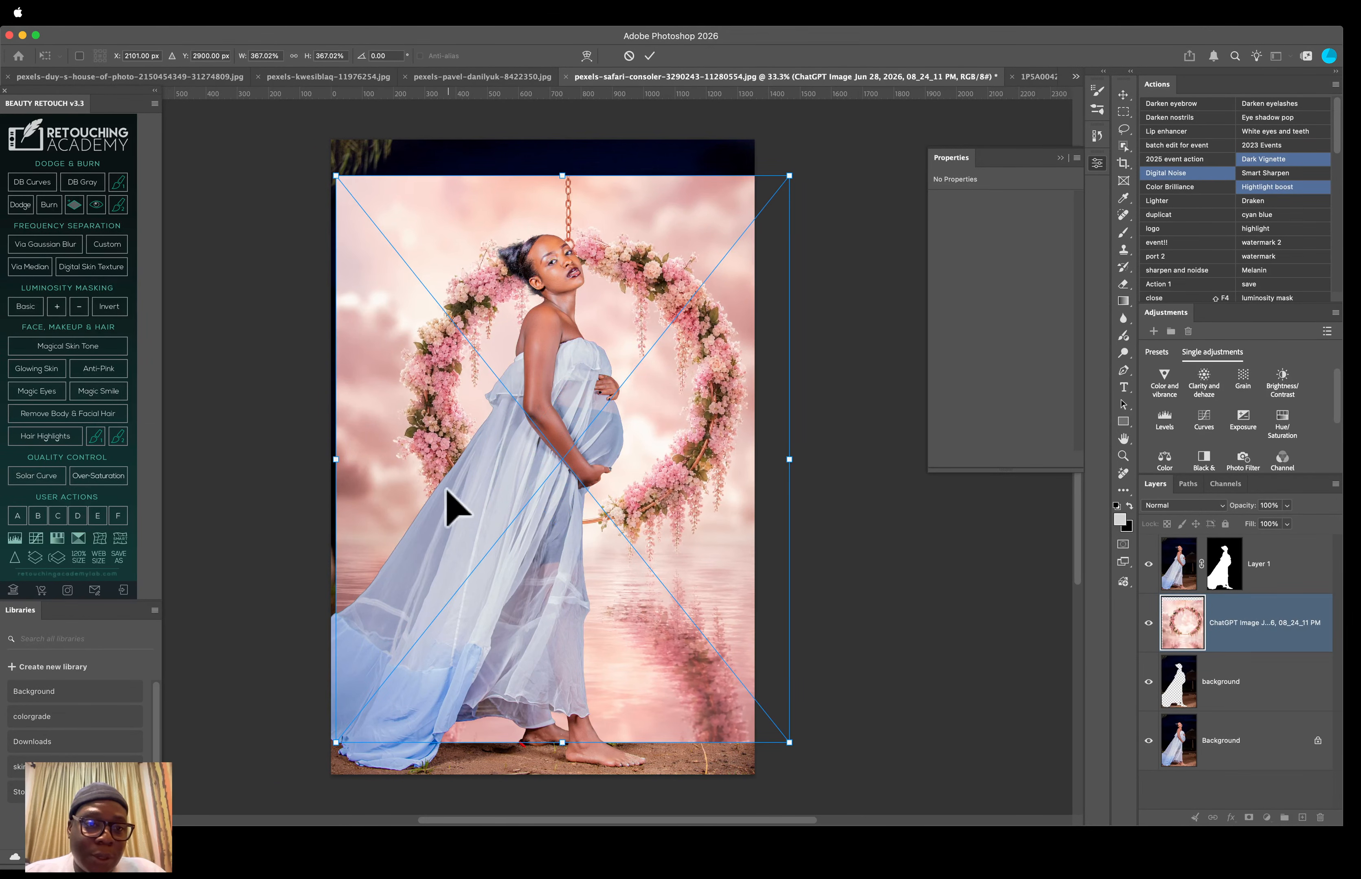
pyautogui.moveTo(447, 493); pyautogui.dragTo(440, 489)
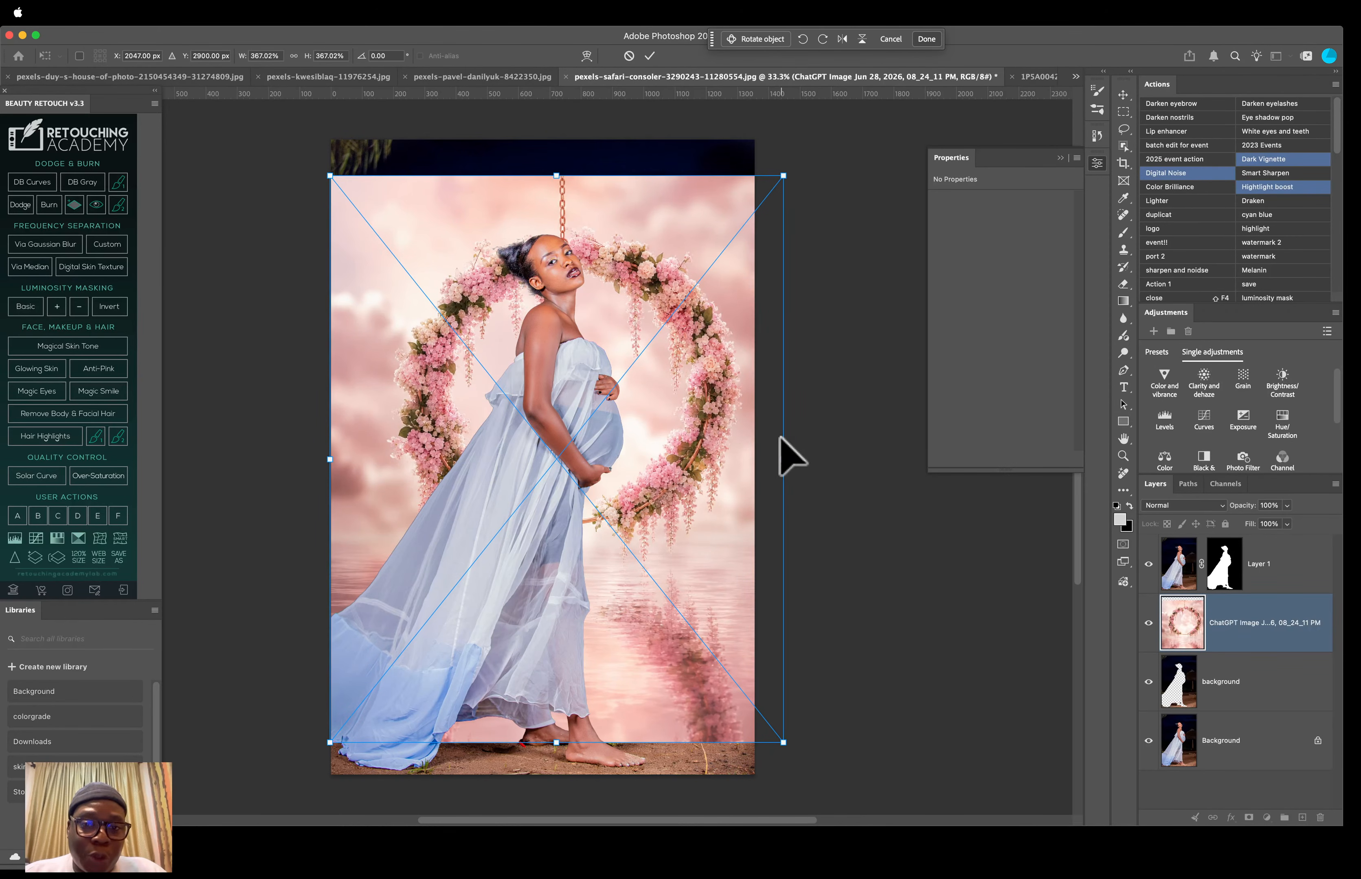
pyautogui.moveTo(788, 455); pyautogui.dragTo(766, 458)
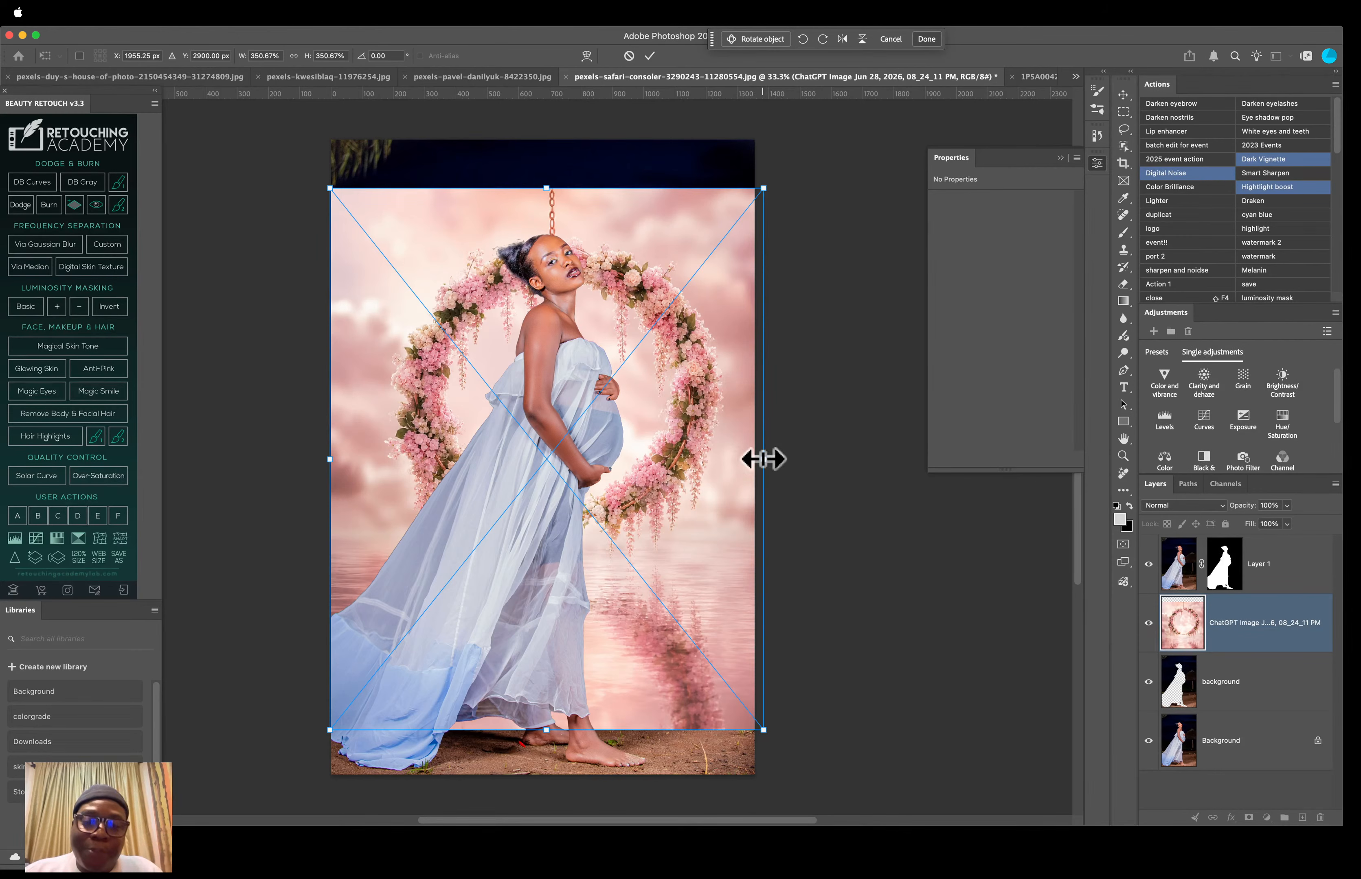
pyautogui.press('super+minus')
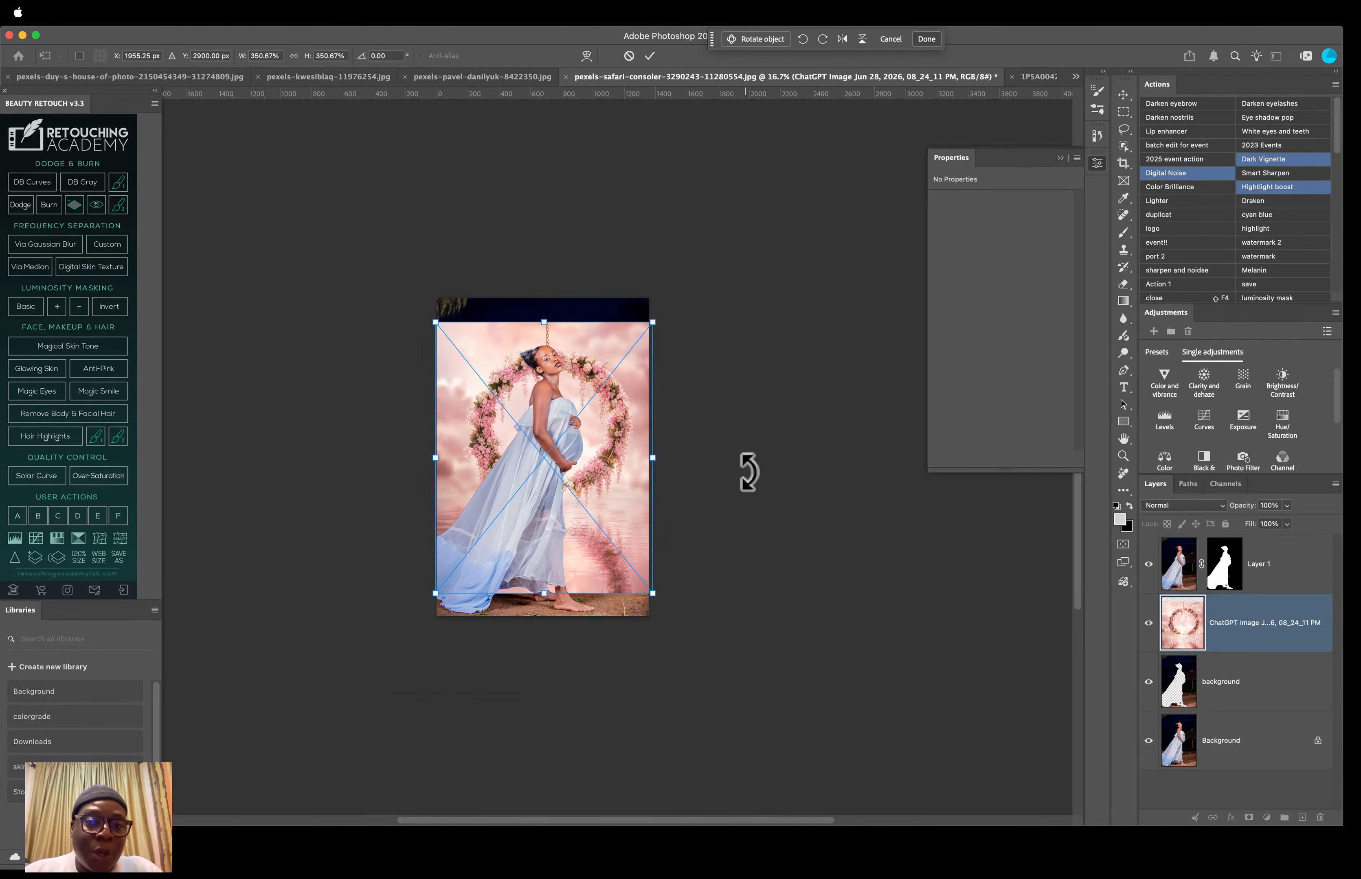
pyautogui.moveTo(658, 457); pyautogui.dragTo(780, 449)
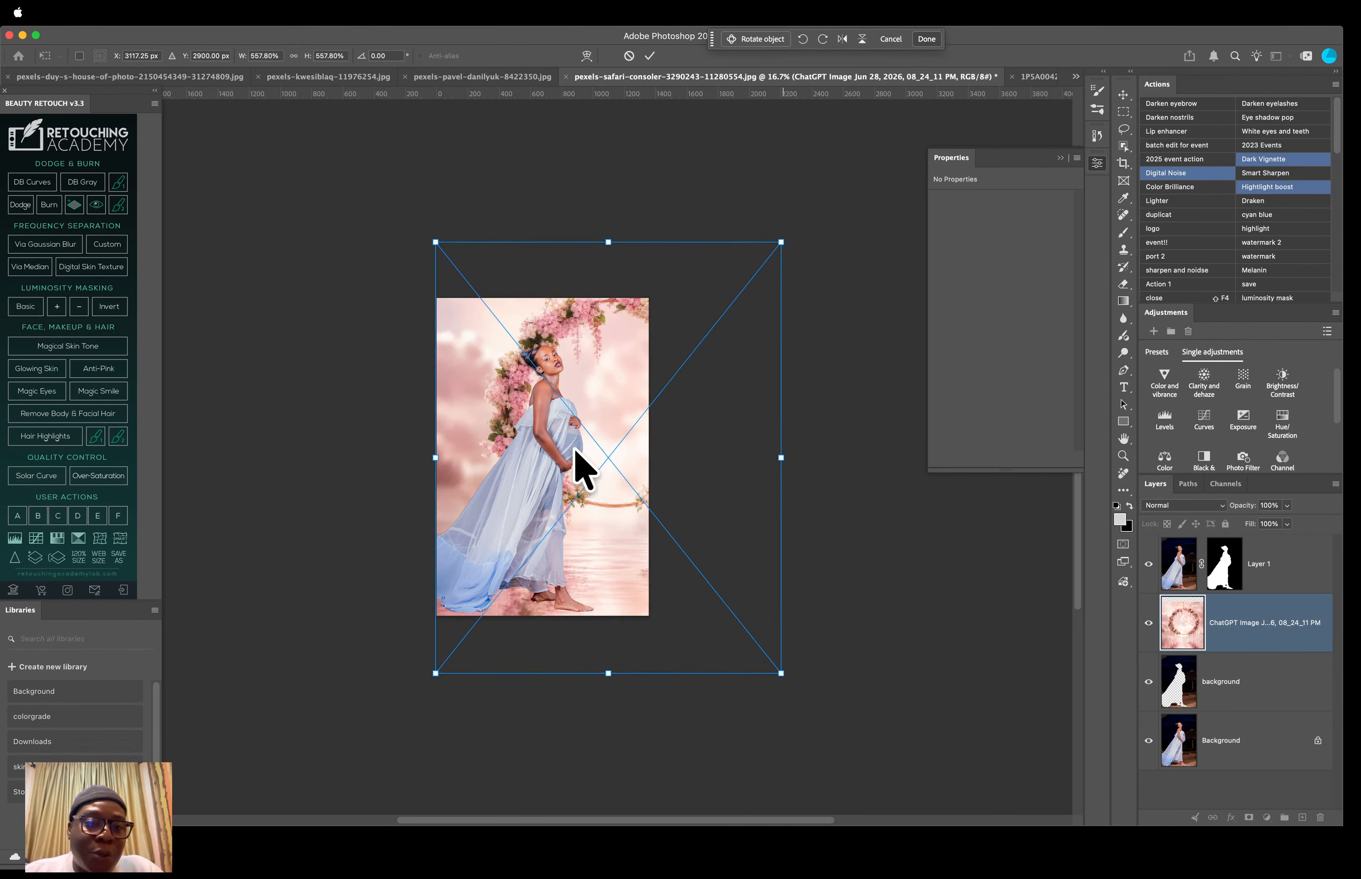
pyautogui.moveTo(577, 465); pyautogui.dragTo(506, 462)
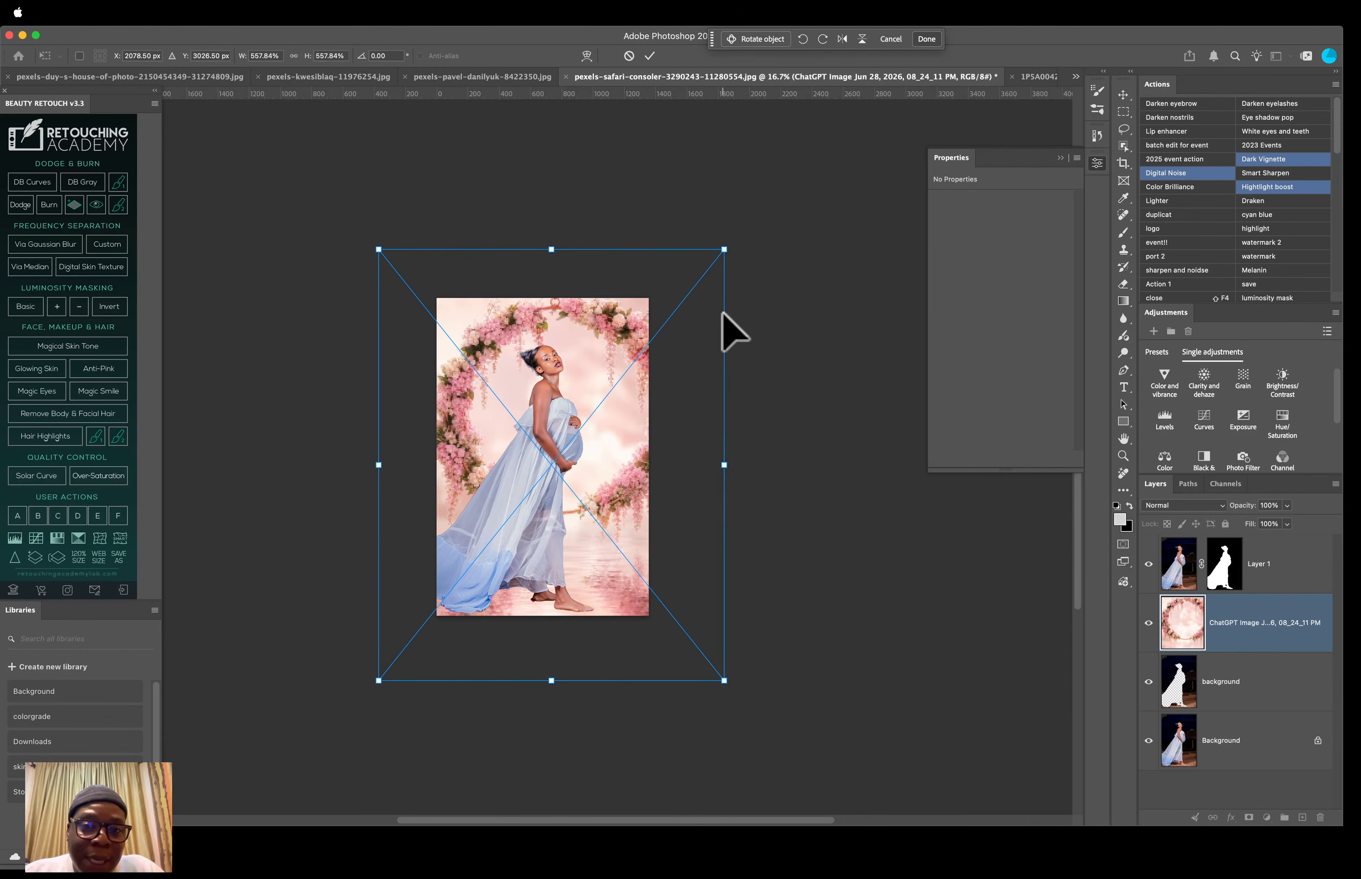
pyautogui.moveTo(726, 252); pyautogui.dragTo(695, 279)
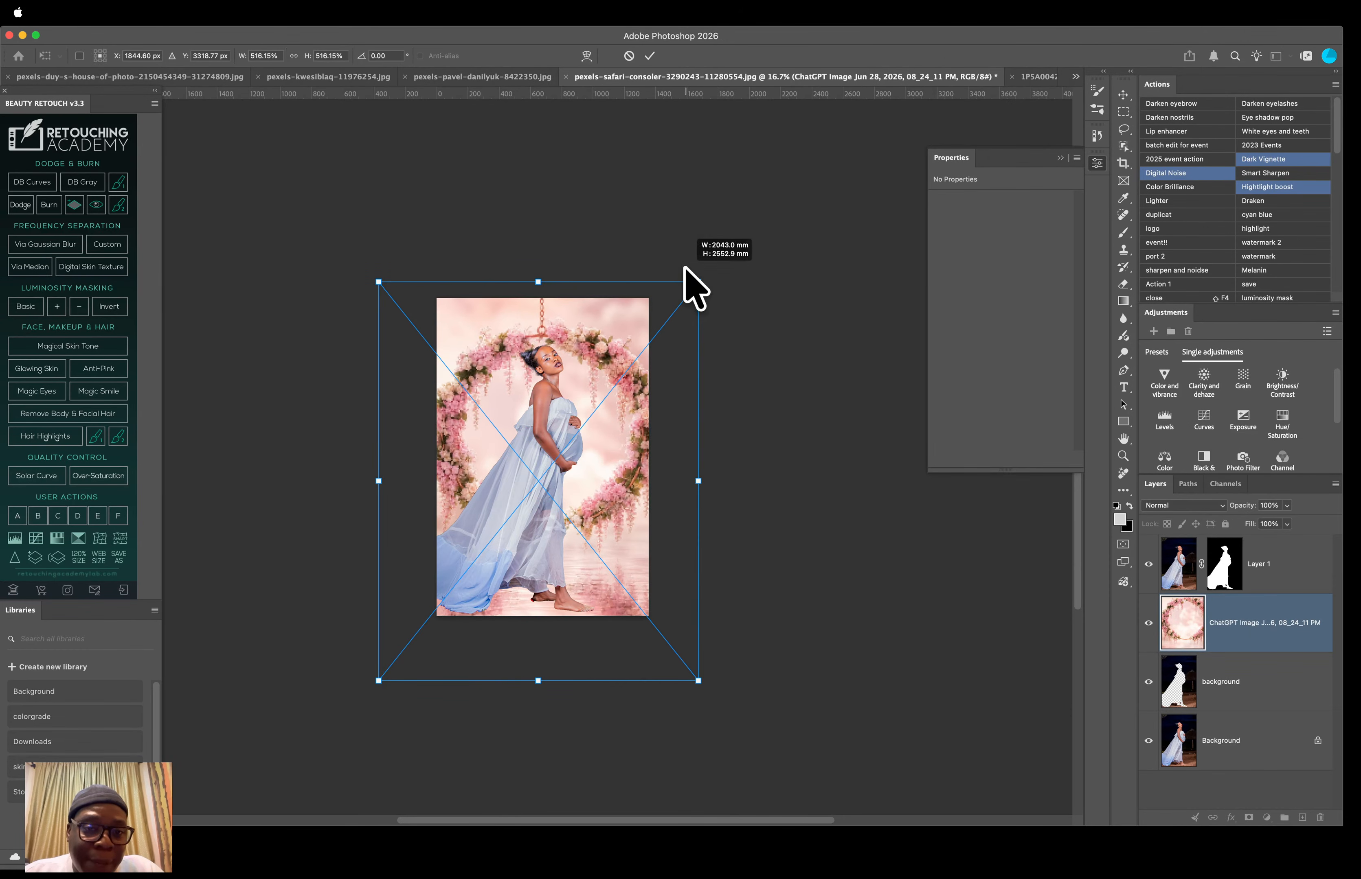
pyautogui.moveTo(624, 340); pyautogui.dragTo(619, 328)
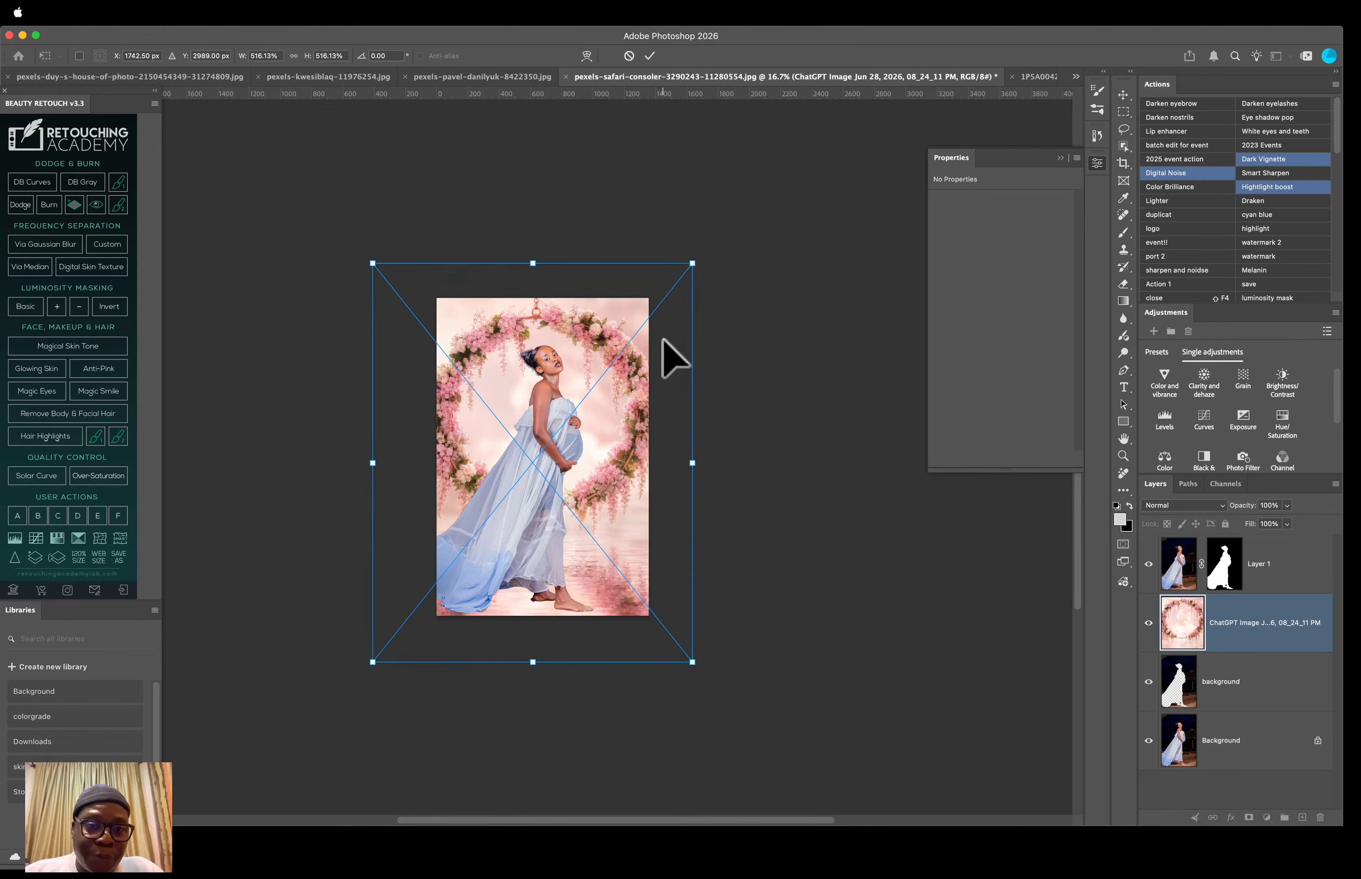
pyautogui.press('Return')
# Step: Reposition the floral ring image layer to about X -444 mm, Y -158 mm behind the woman
pyautogui.click(1272, 694)
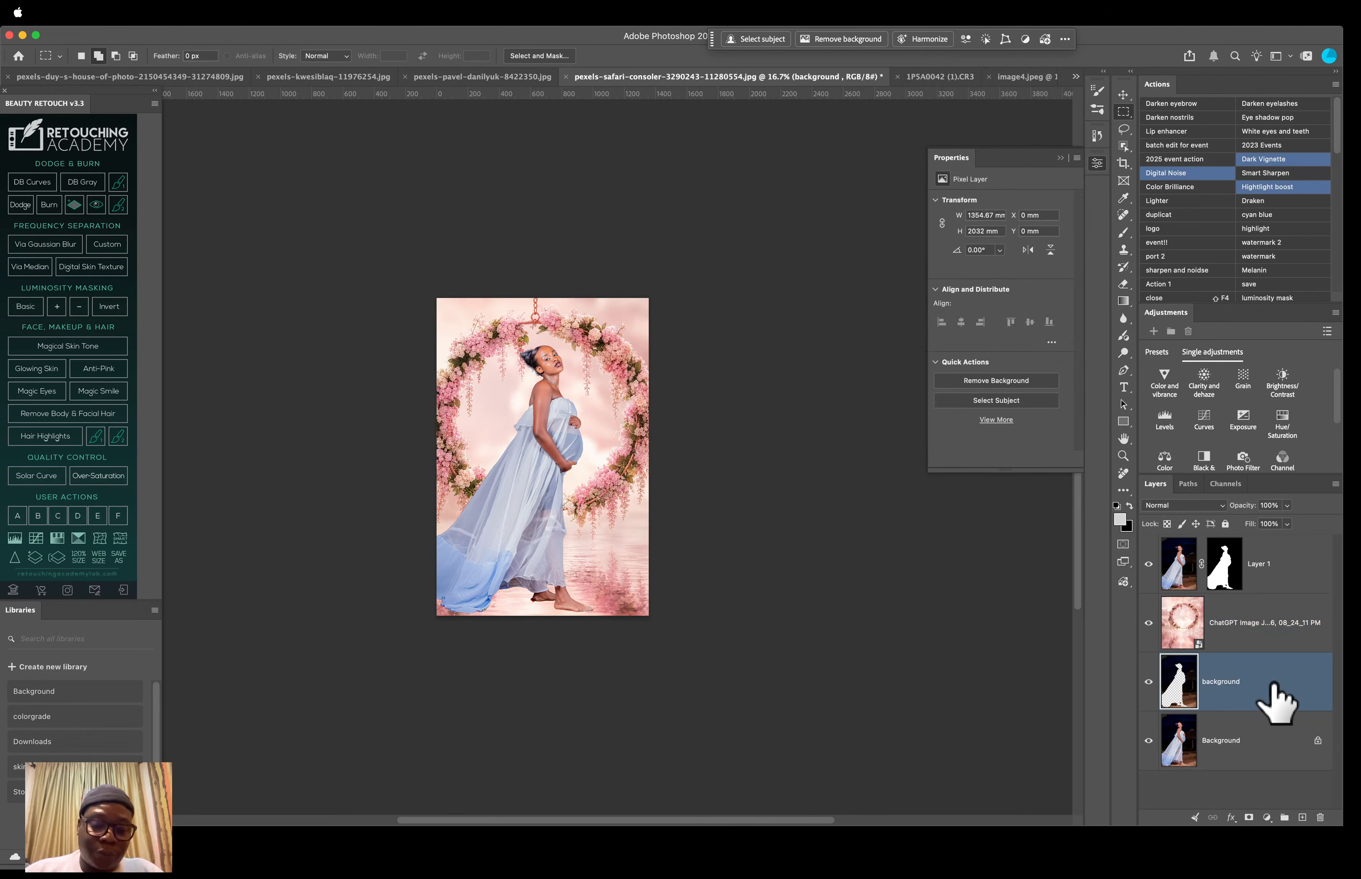
pyautogui.press('super+0')
pyautogui.click(1123, 95)
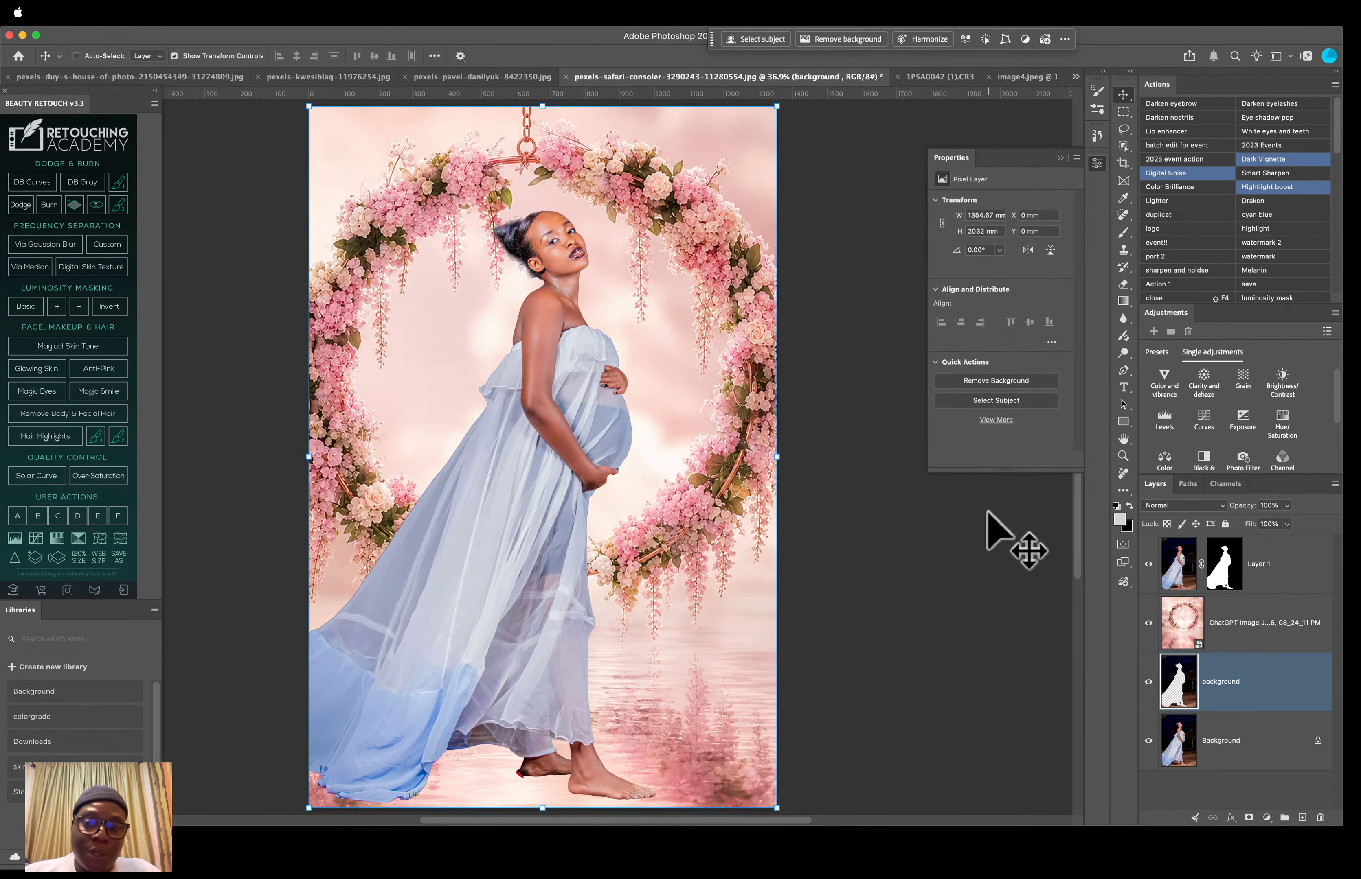
pyautogui.click(1202, 624)
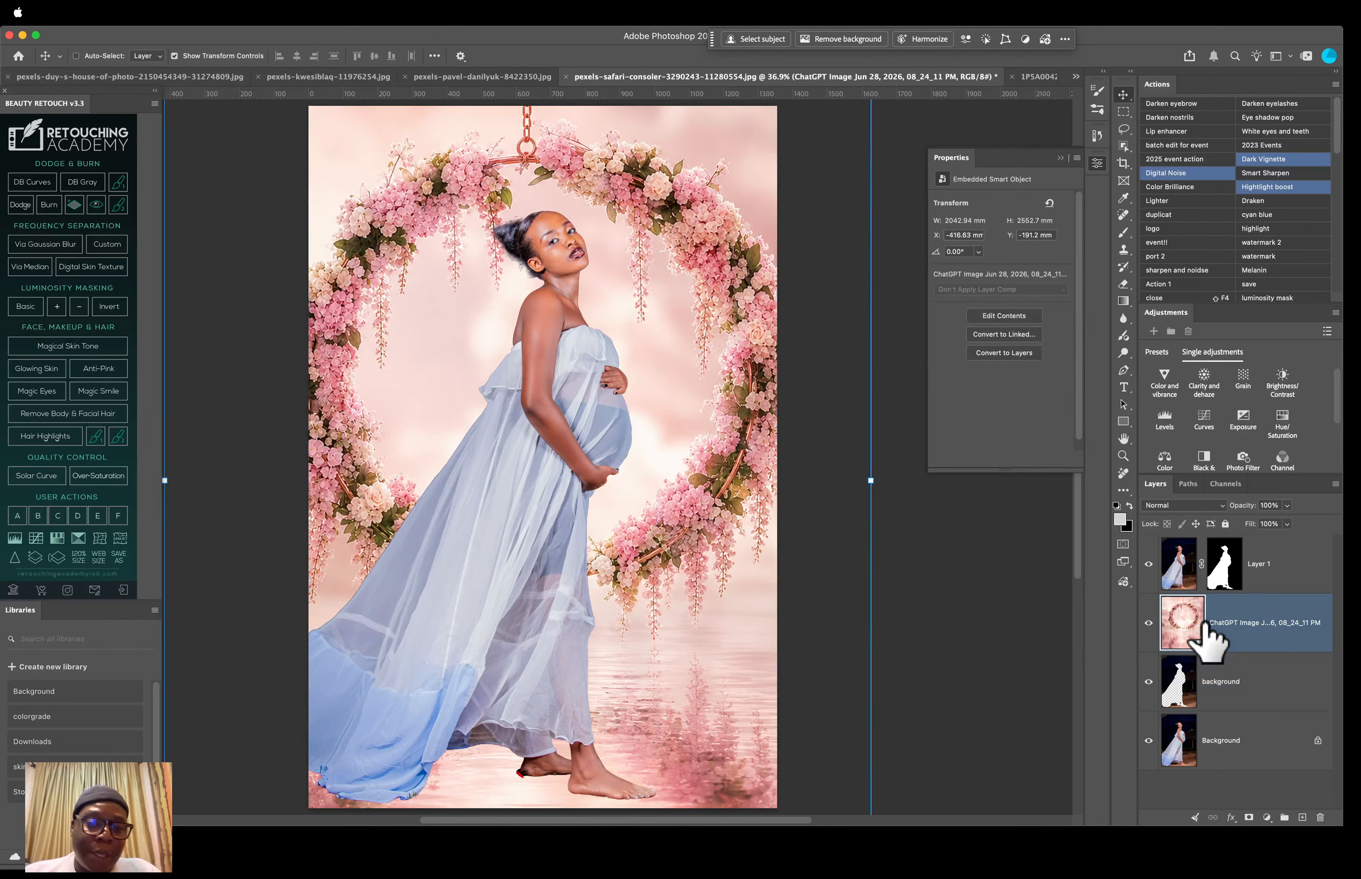
pyautogui.moveTo(602, 577); pyautogui.dragTo(596, 577)
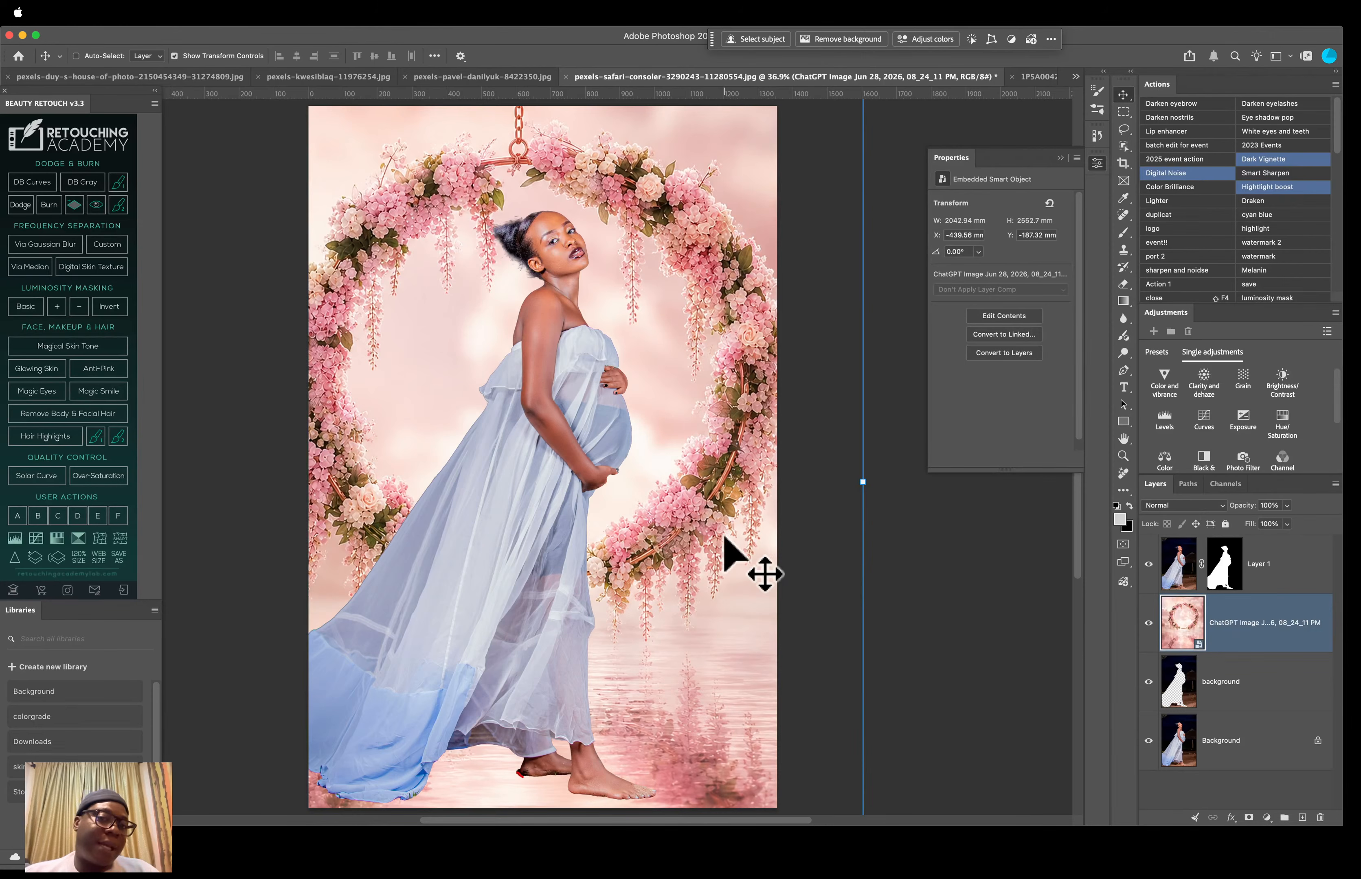
pyautogui.moveTo(707, 538); pyautogui.dragTo(690, 508)
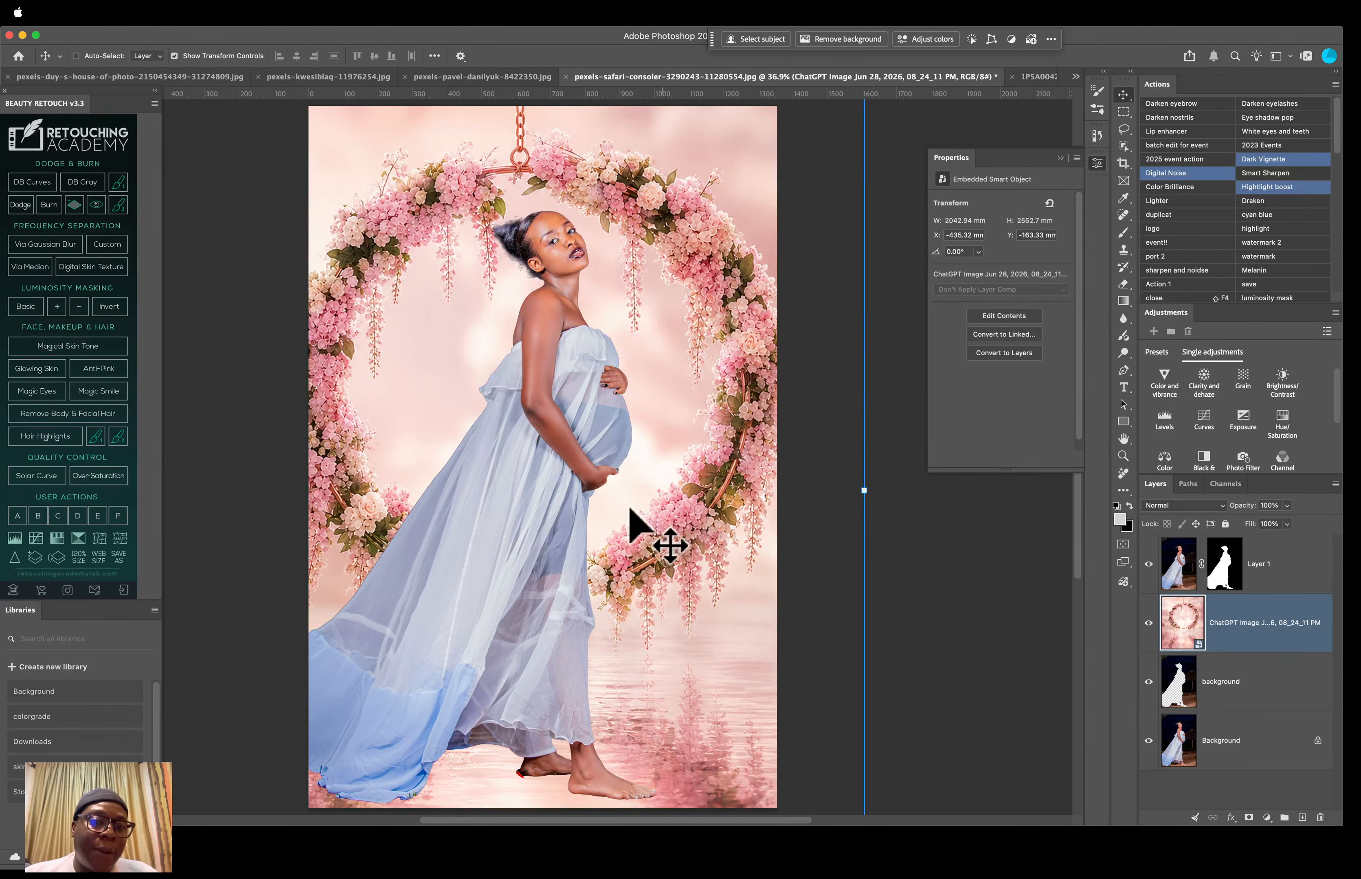
pyautogui.moveTo(638, 464)
pyautogui.mouseDown()
pyautogui.moveTo(643, 454)
pyautogui.moveTo(635, 466)
pyautogui.mouseUp()
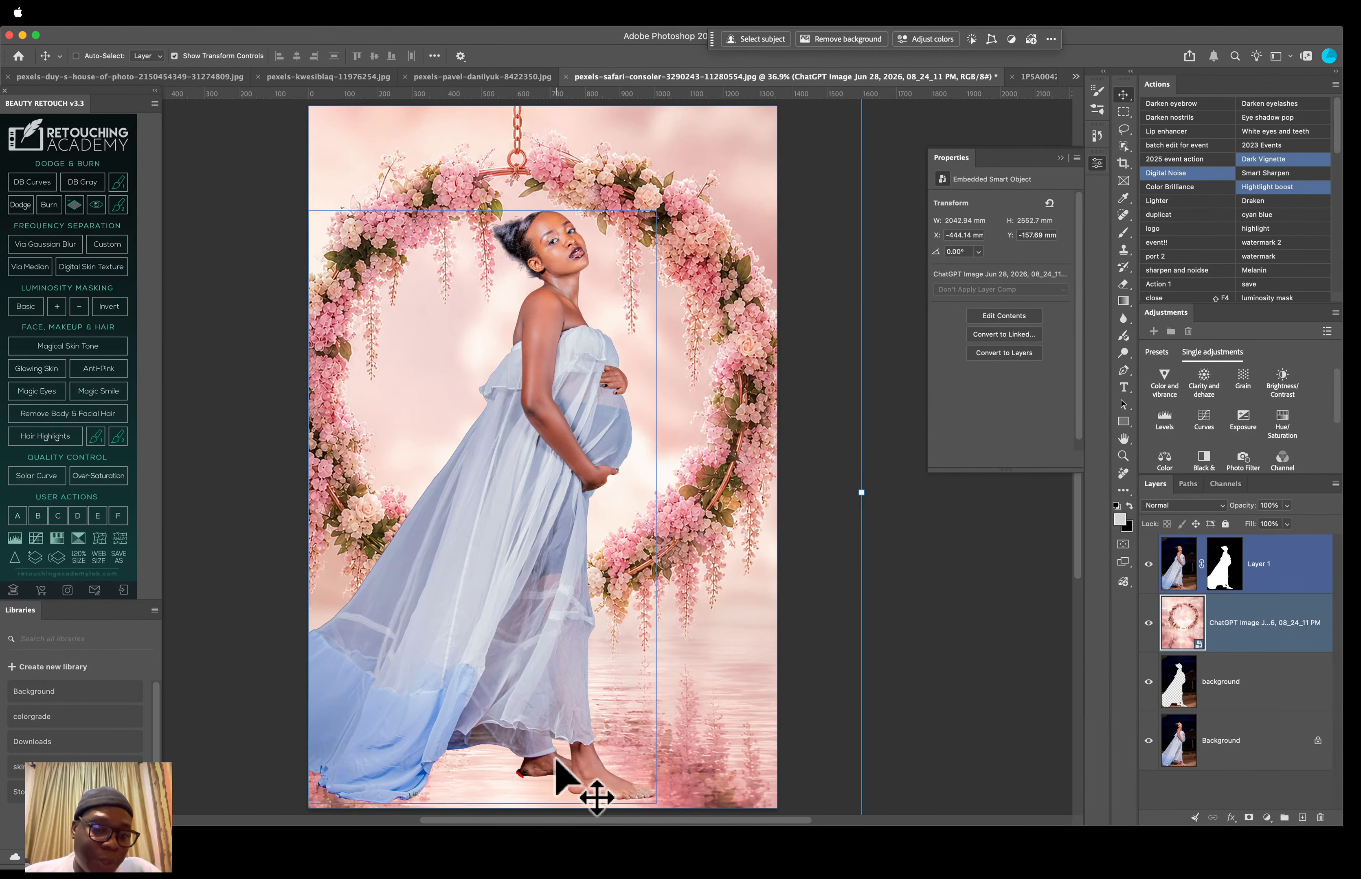
# Step: Target the Layer 1 mask and lasso the leftover red and black patch behind the woman's rear heel
pyautogui.keyDown('shift'); pyautogui.keyDown('super'); pyautogui.click(586, 660); pyautogui.keyUp('super'); pyautogui.keyUp('shift')
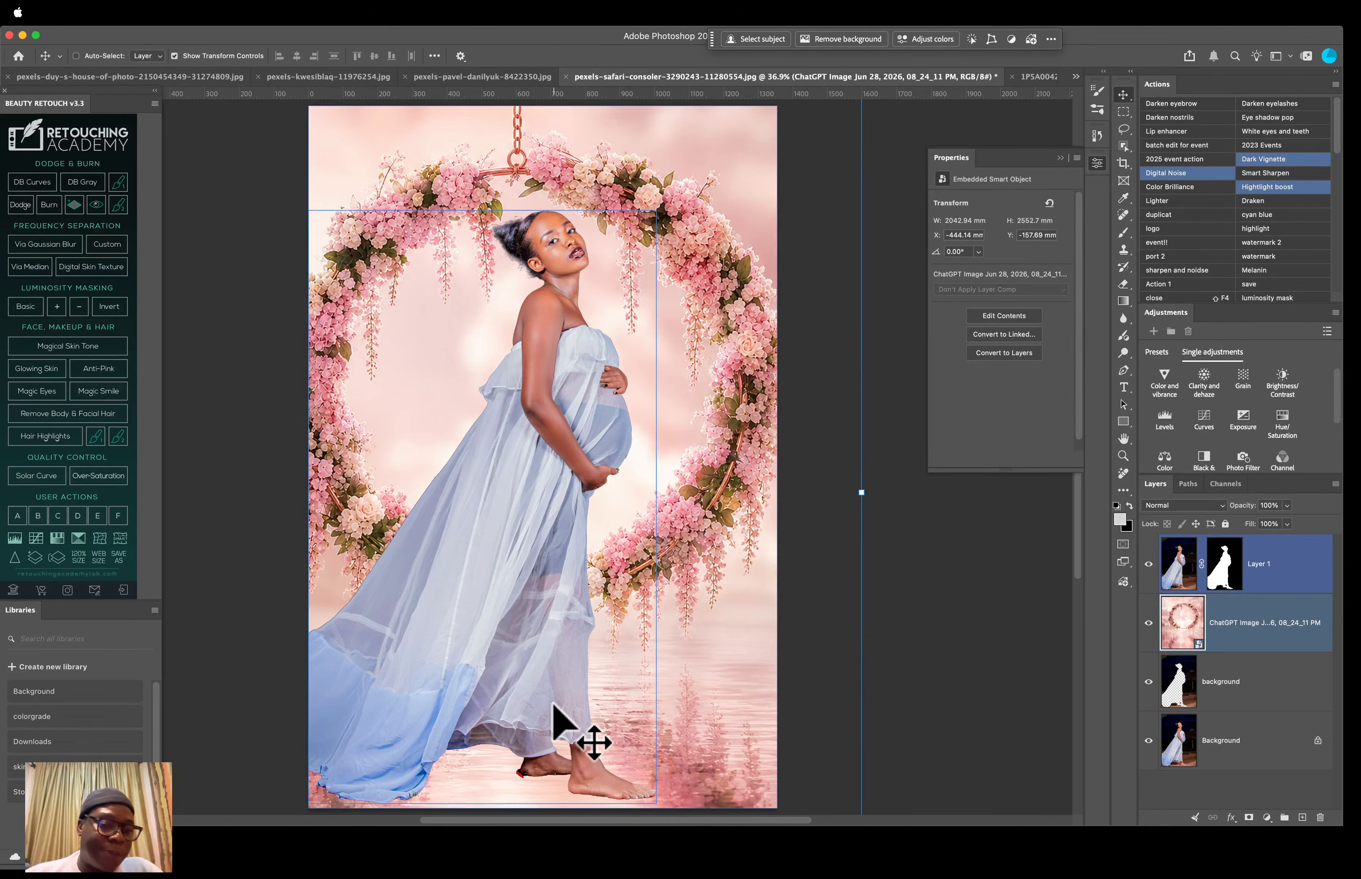
pyautogui.scroll(-3, 537, 643)
pyautogui.scroll(10, 538, 643)
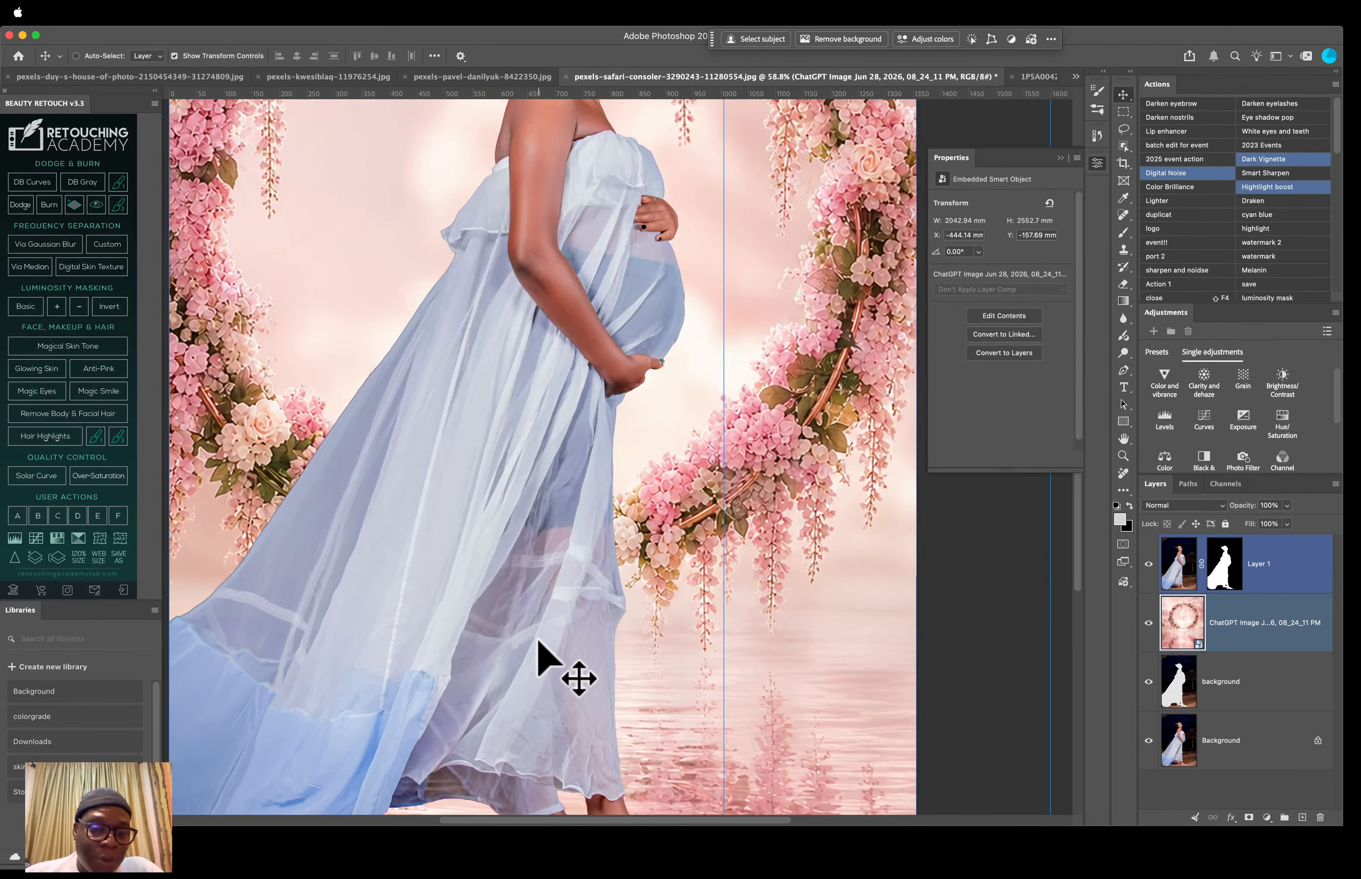
pyautogui.scroll(5, 537, 644)
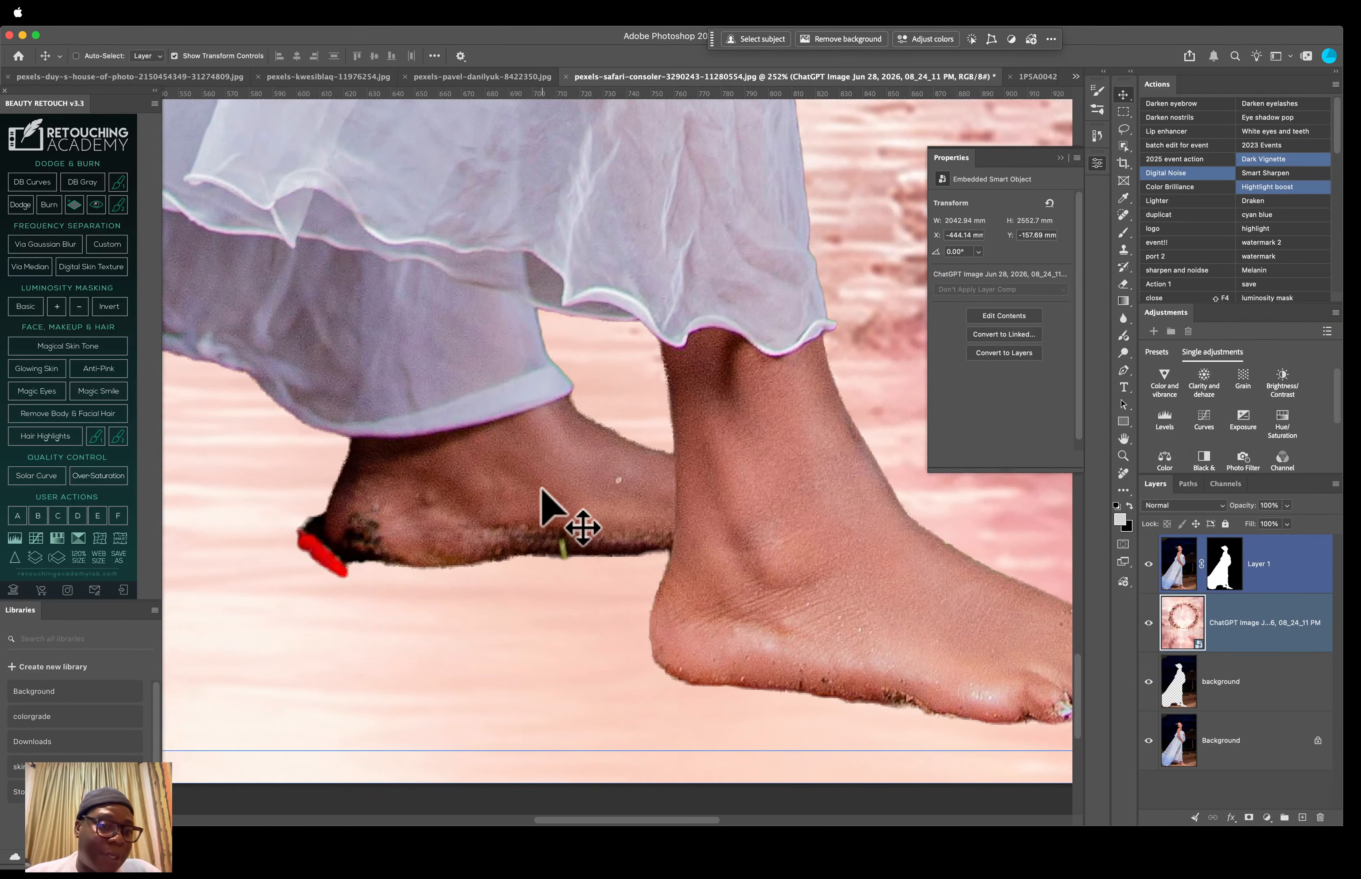
pyautogui.hscroll(-3, 556, 516)
pyautogui.click(1223, 563)
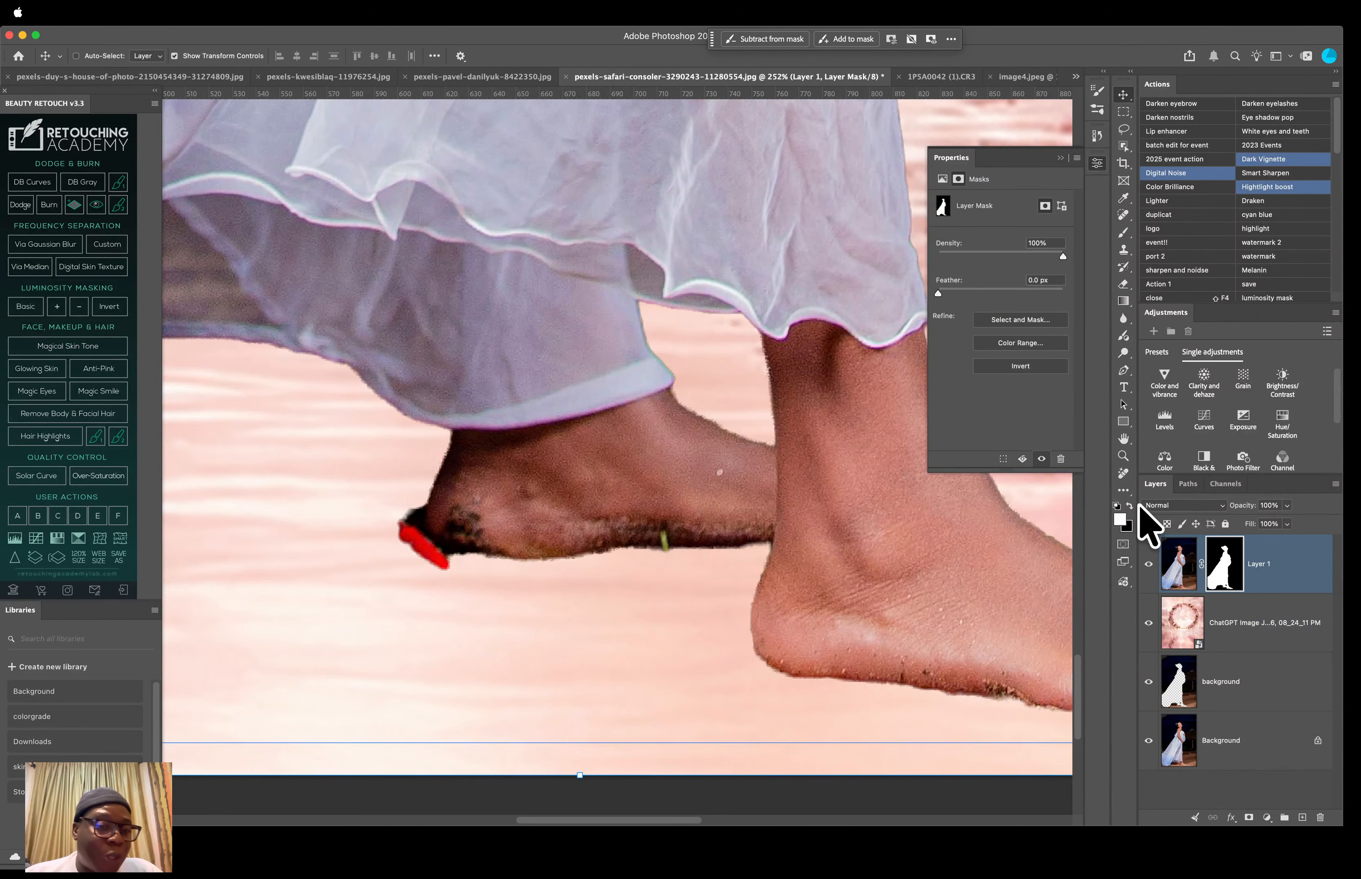
pyautogui.click(1120, 129)
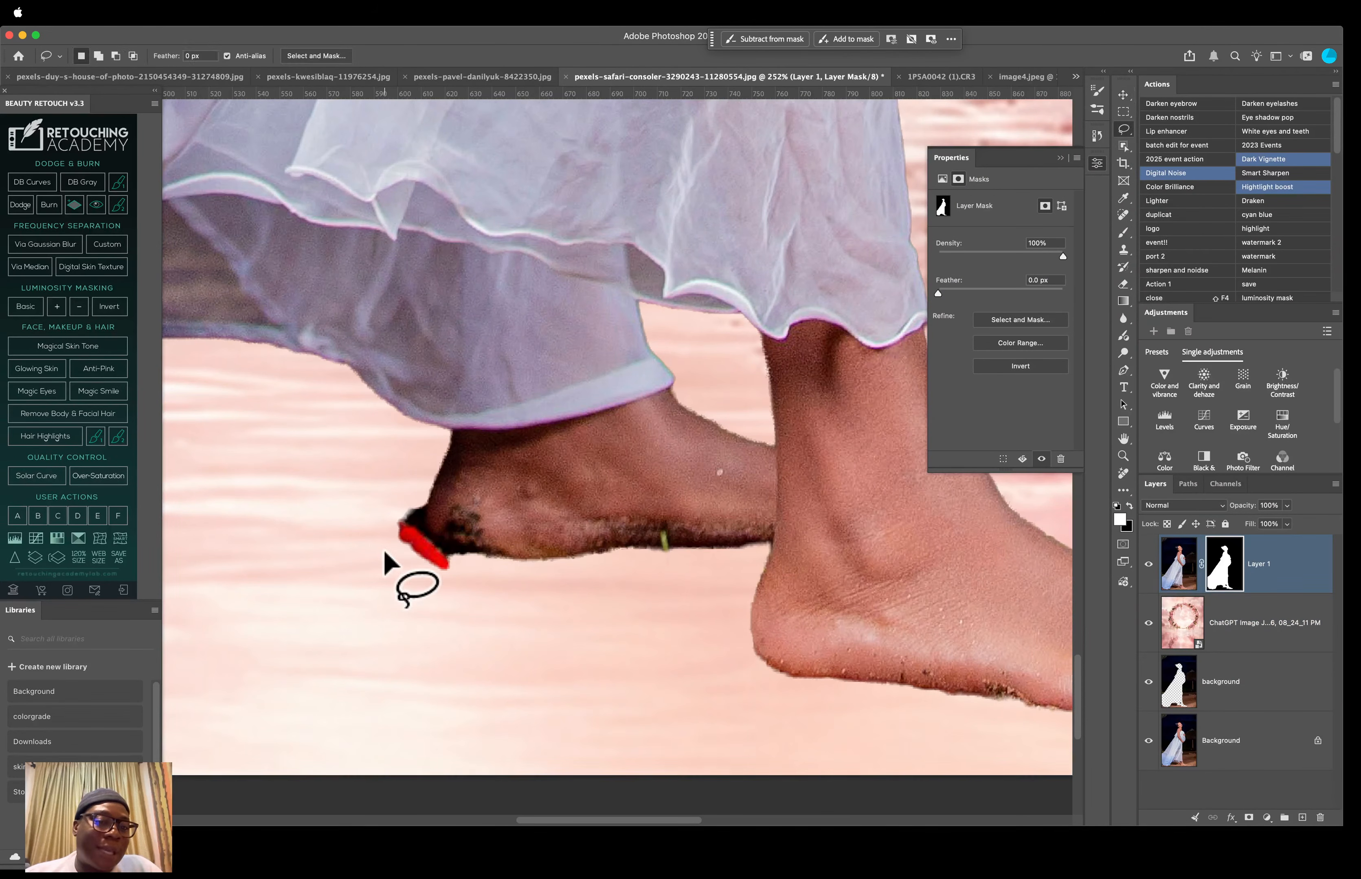
pyautogui.moveTo(407, 520)
pyautogui.mouseDown()
pyautogui.moveTo(422, 492)
pyautogui.moveTo(410, 501)
pyautogui.moveTo(423, 526)
pyautogui.mouseUp()
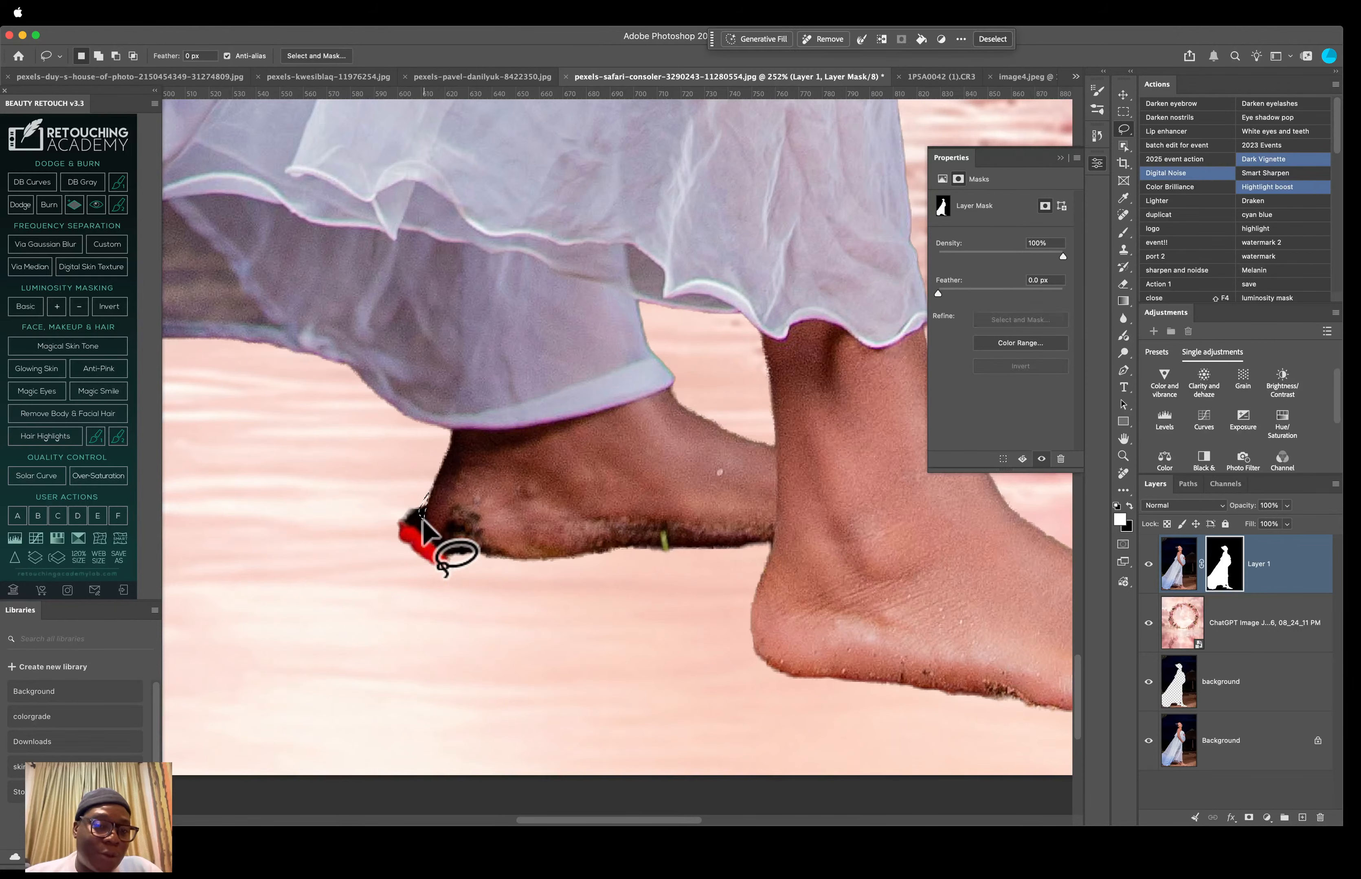
pyautogui.click(472, 532)
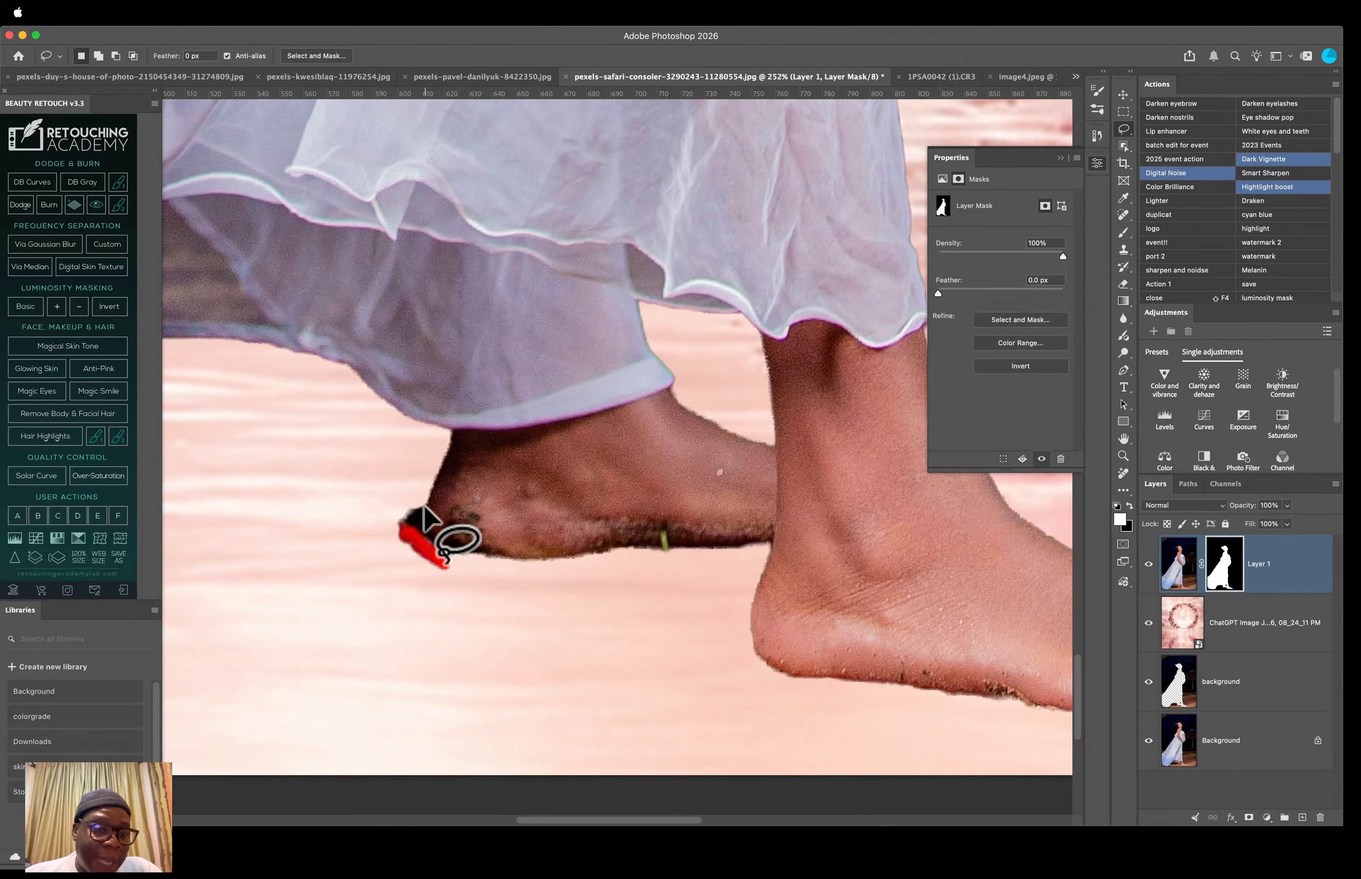
pyautogui.moveTo(425, 503)
pyautogui.mouseDown()
pyautogui.moveTo(430, 534)
pyautogui.moveTo(468, 565)
pyautogui.moveTo(398, 599)
pyautogui.moveTo(383, 507)
pyautogui.moveTo(396, 490)
pyautogui.mouseUp()
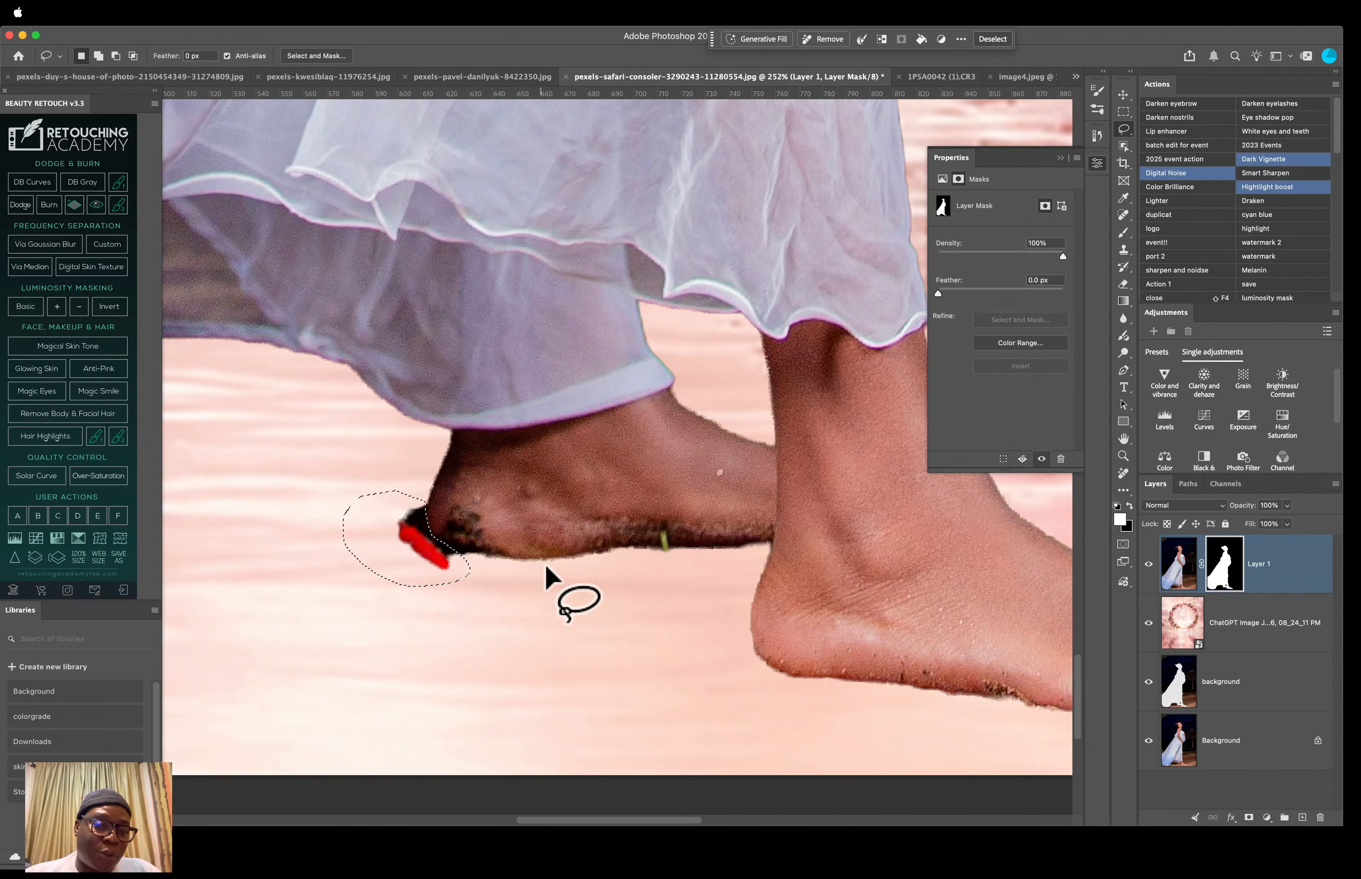
# Step: Fill the selected heel area of the Layer 1 mask using Content-Aware at 100% opacity, and deselect
pyautogui.rightClick(380, 529)
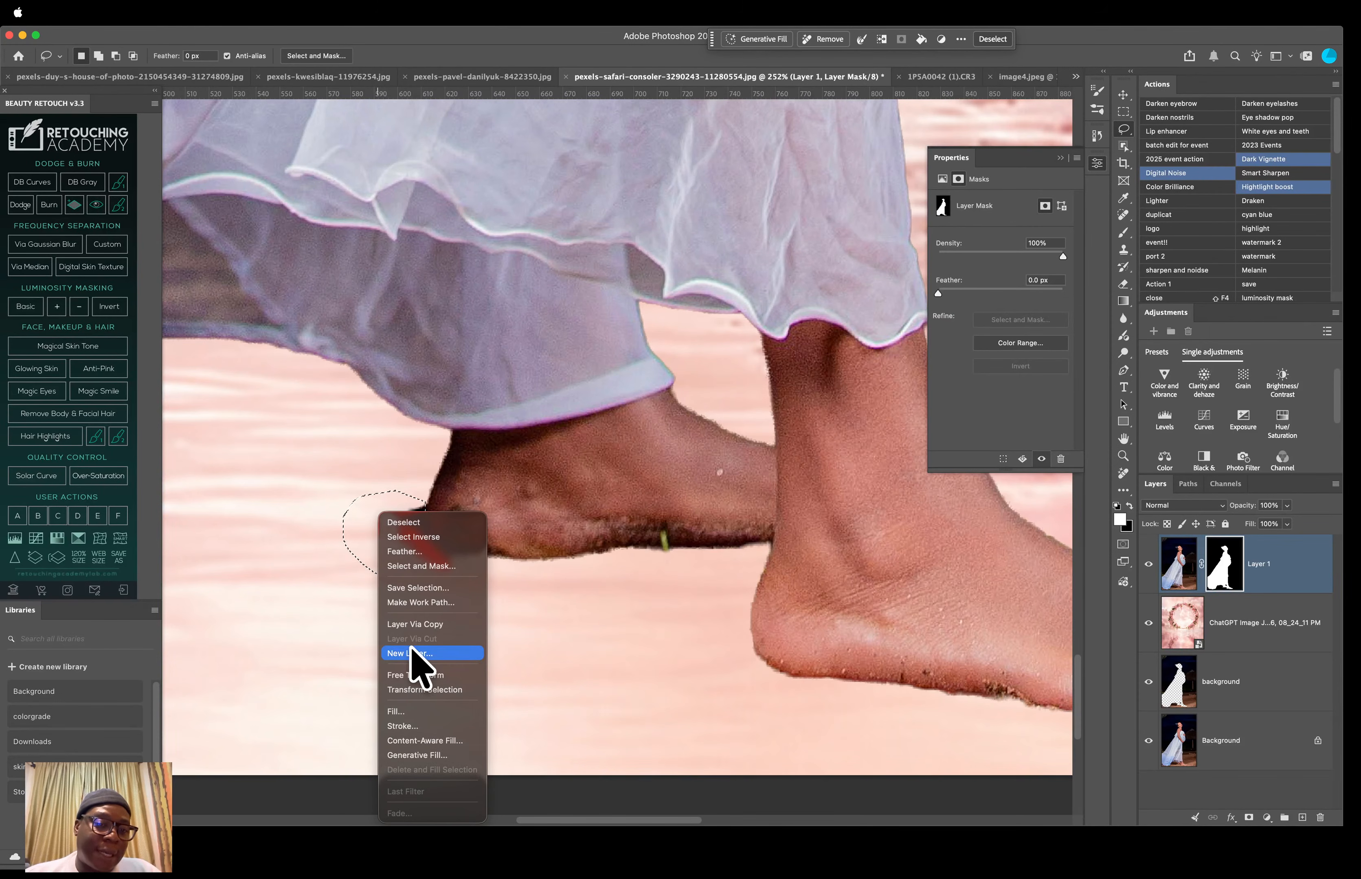
pyautogui.click(408, 708)
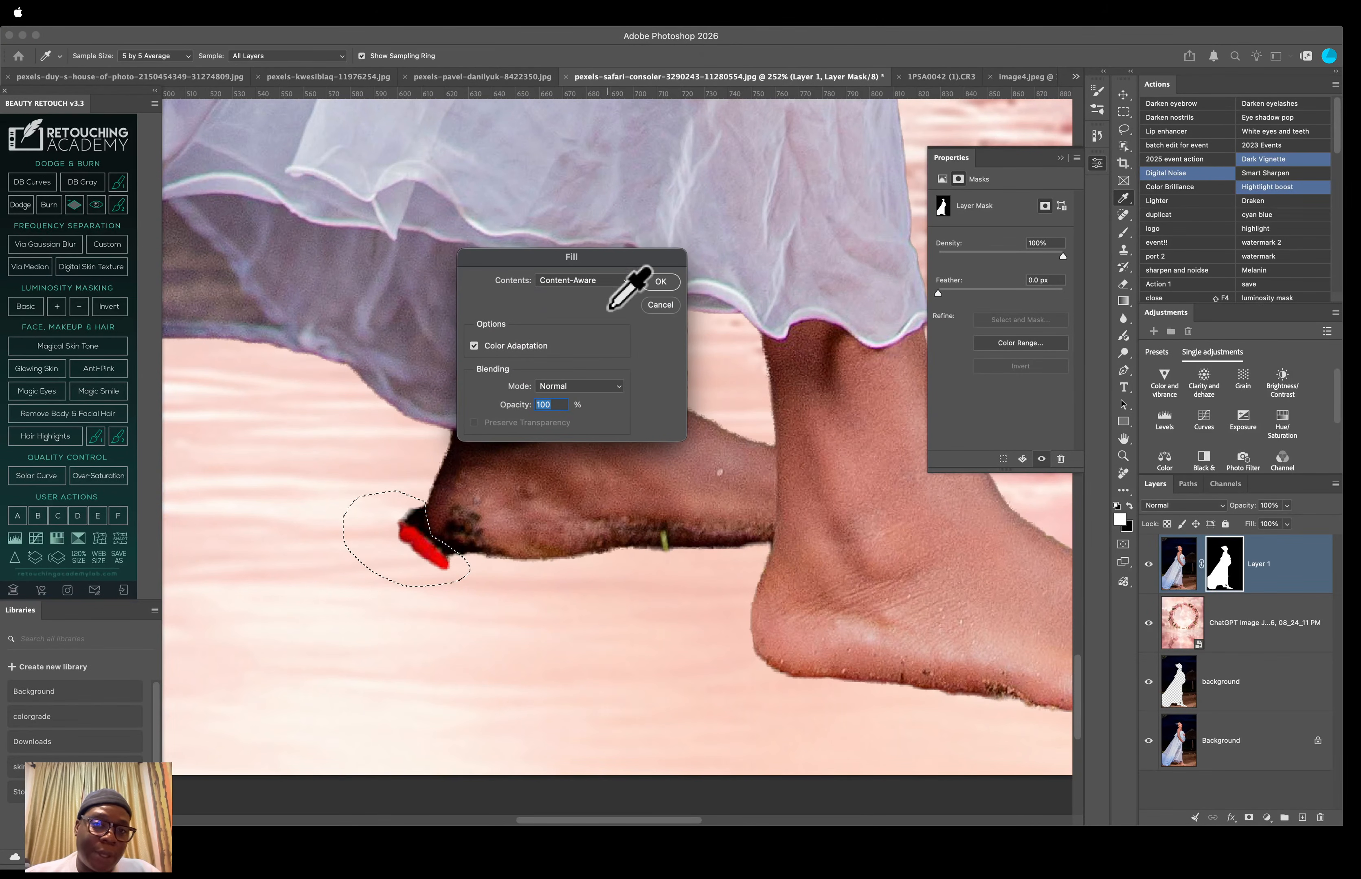
pyautogui.click(586, 279)
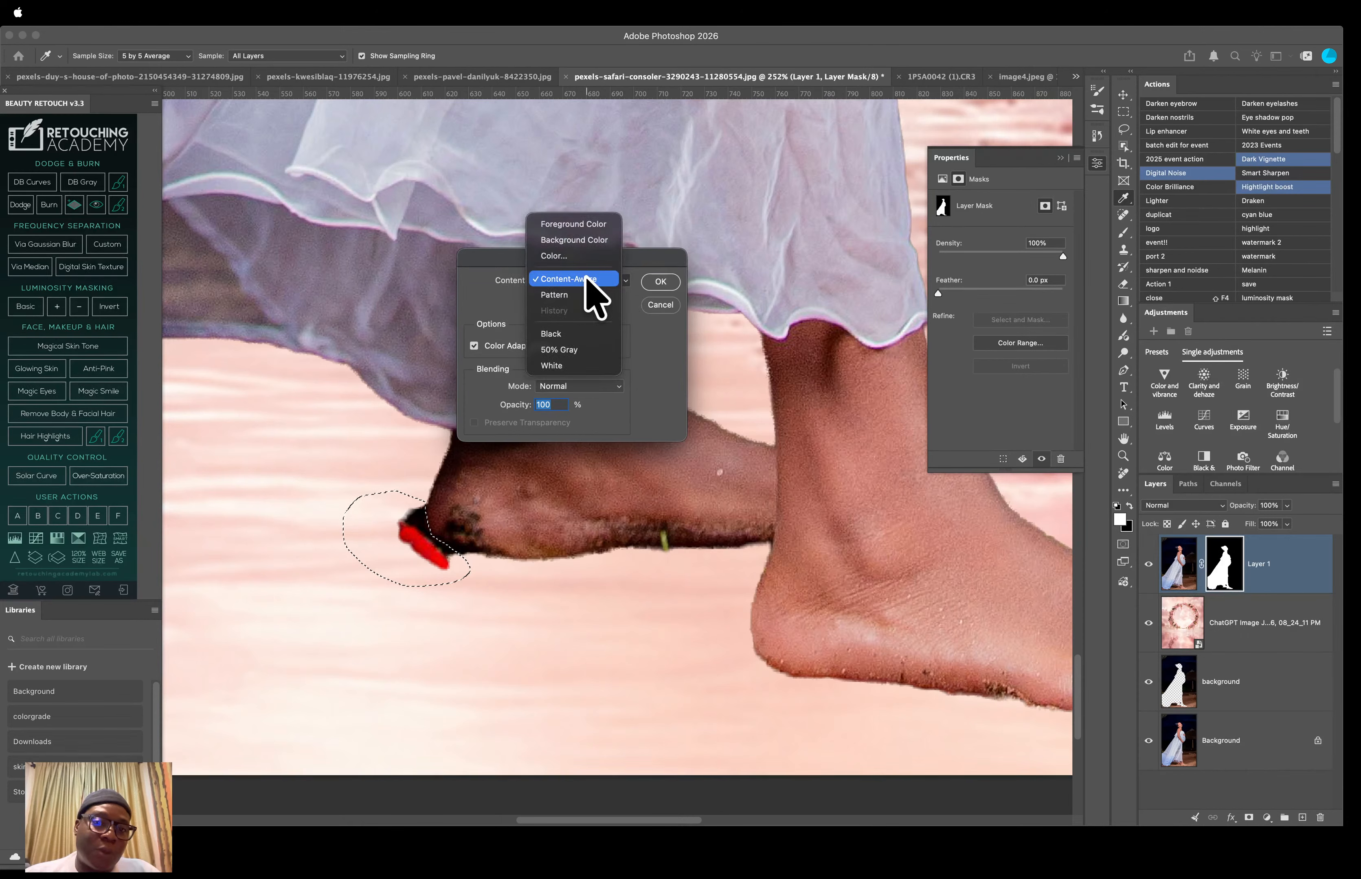
pyautogui.click(588, 279)
pyautogui.click(666, 281)
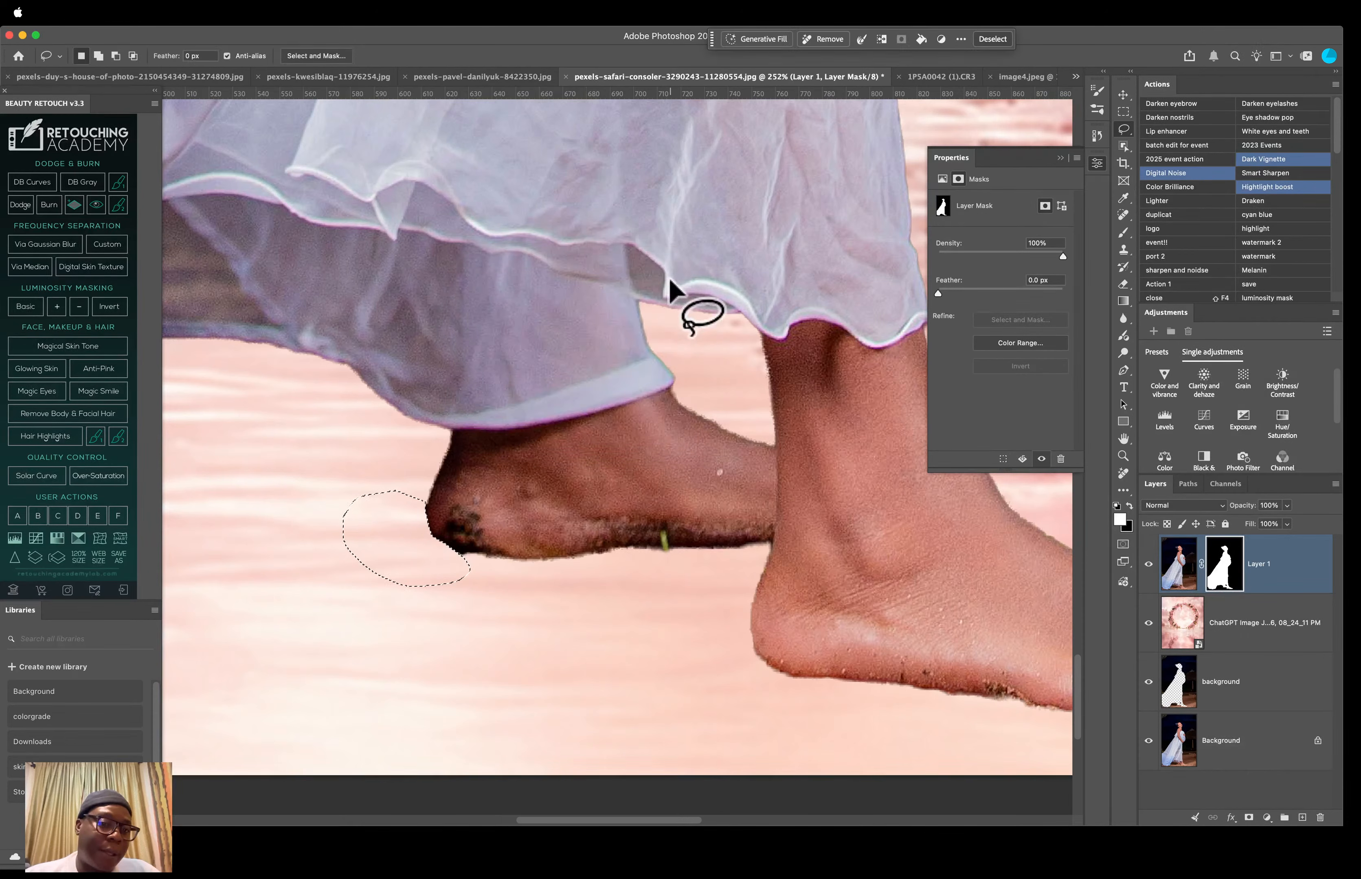
pyautogui.press('super+d')
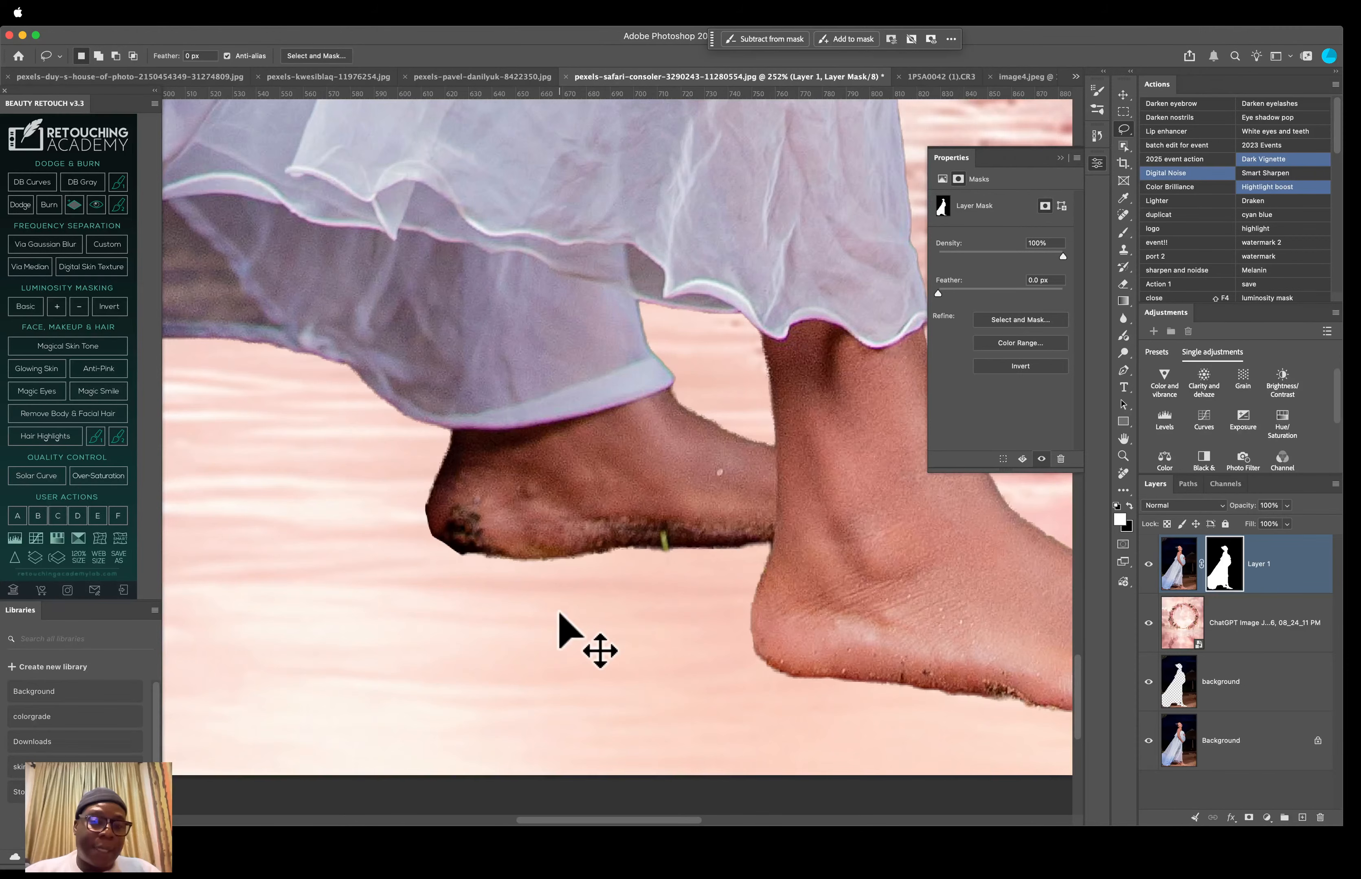
pyautogui.press('super+0')
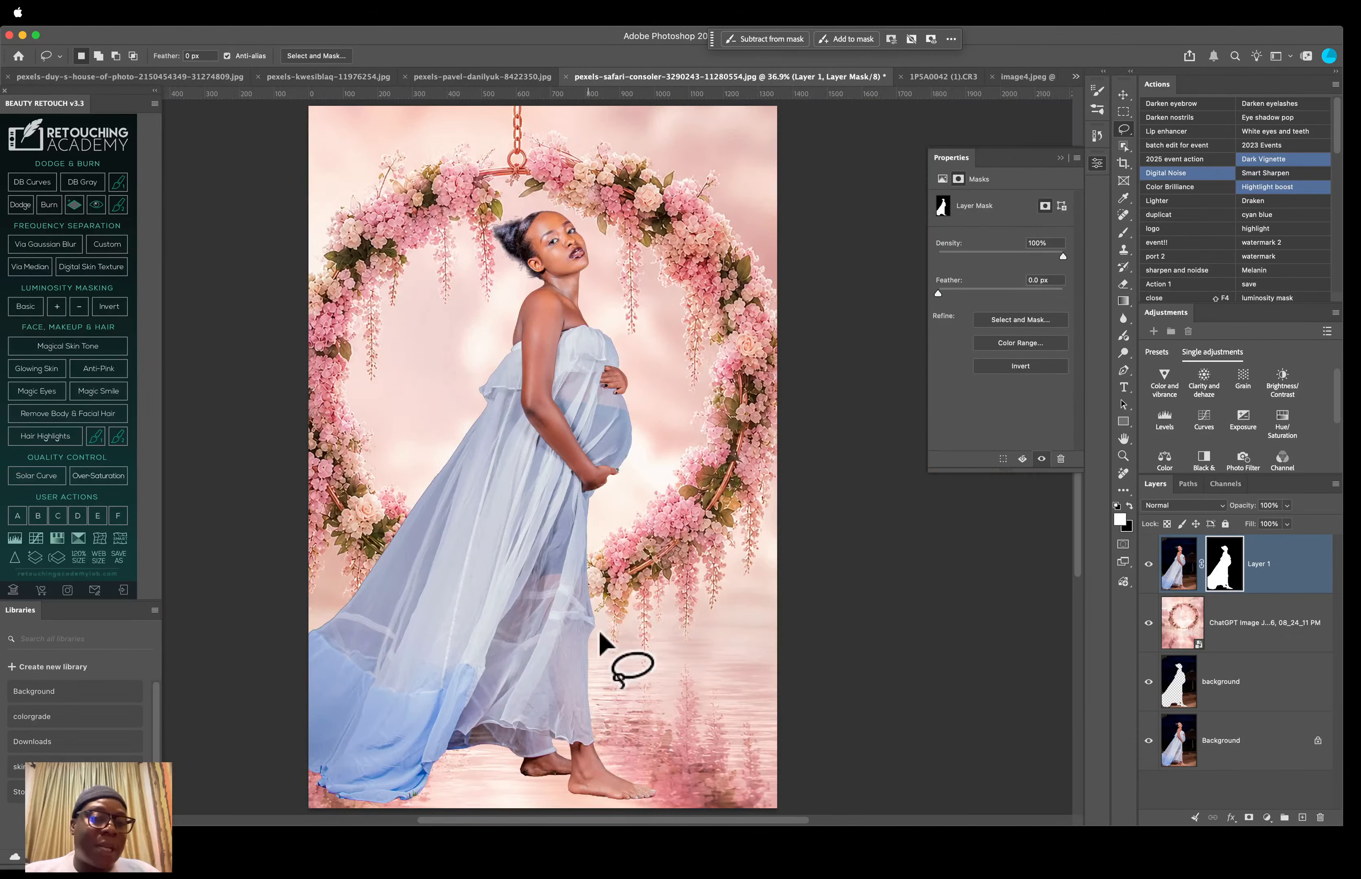
# Step: Harmonize the Layer 1 pixels of the woman with the pink floral ring background
pyautogui.click(1123, 96)
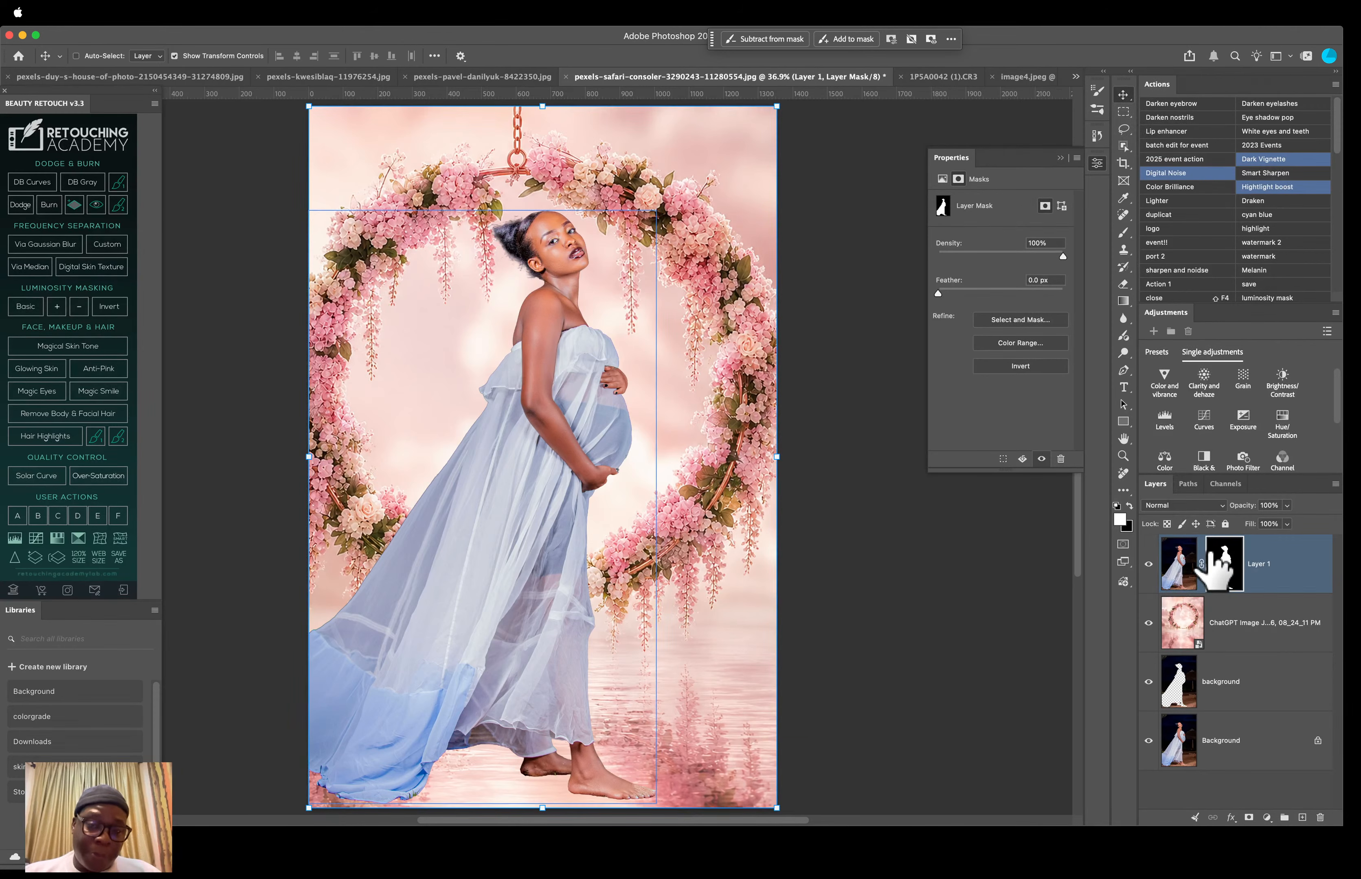
pyautogui.click(1177, 566)
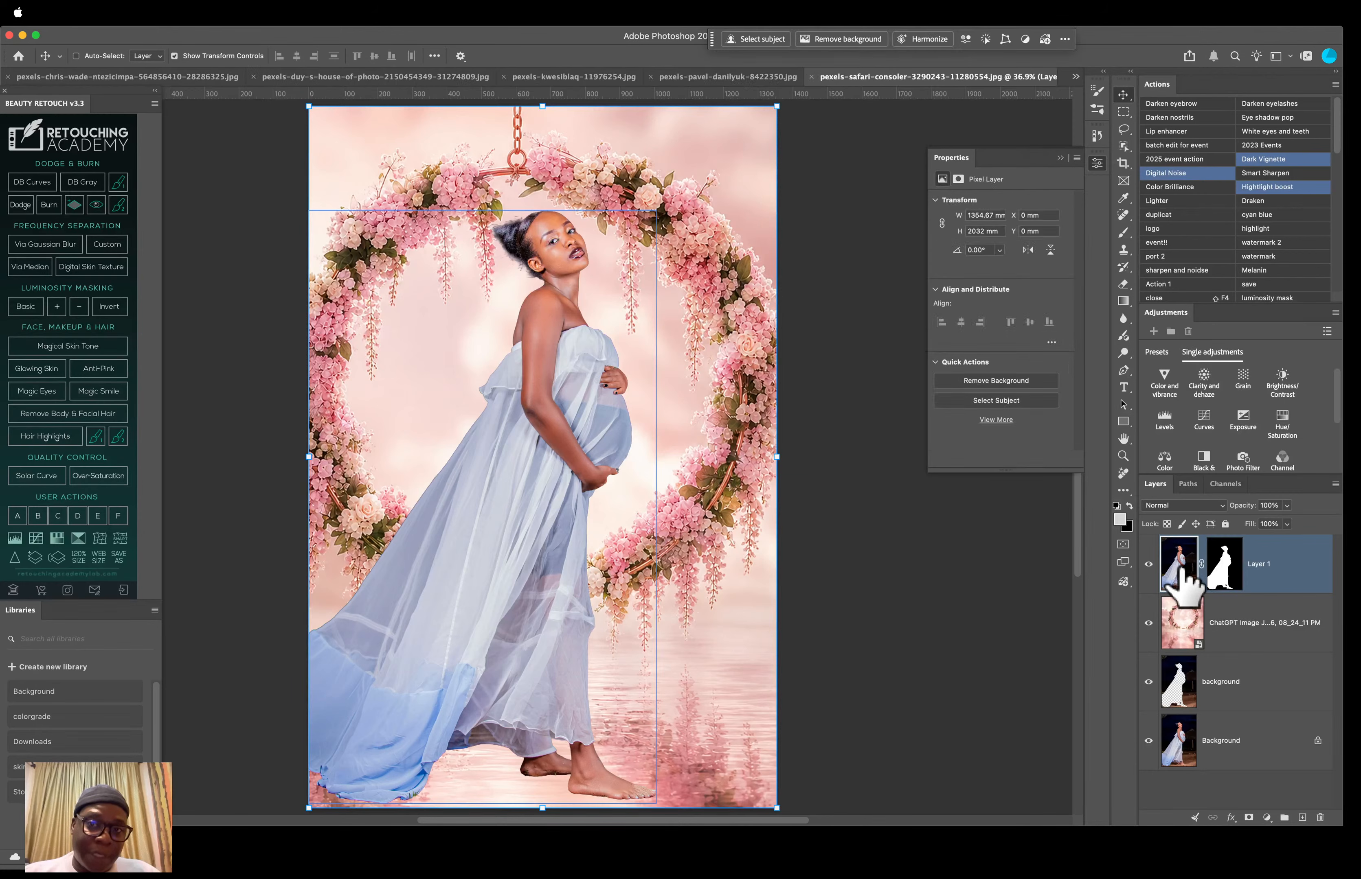
pyautogui.click(928, 37)
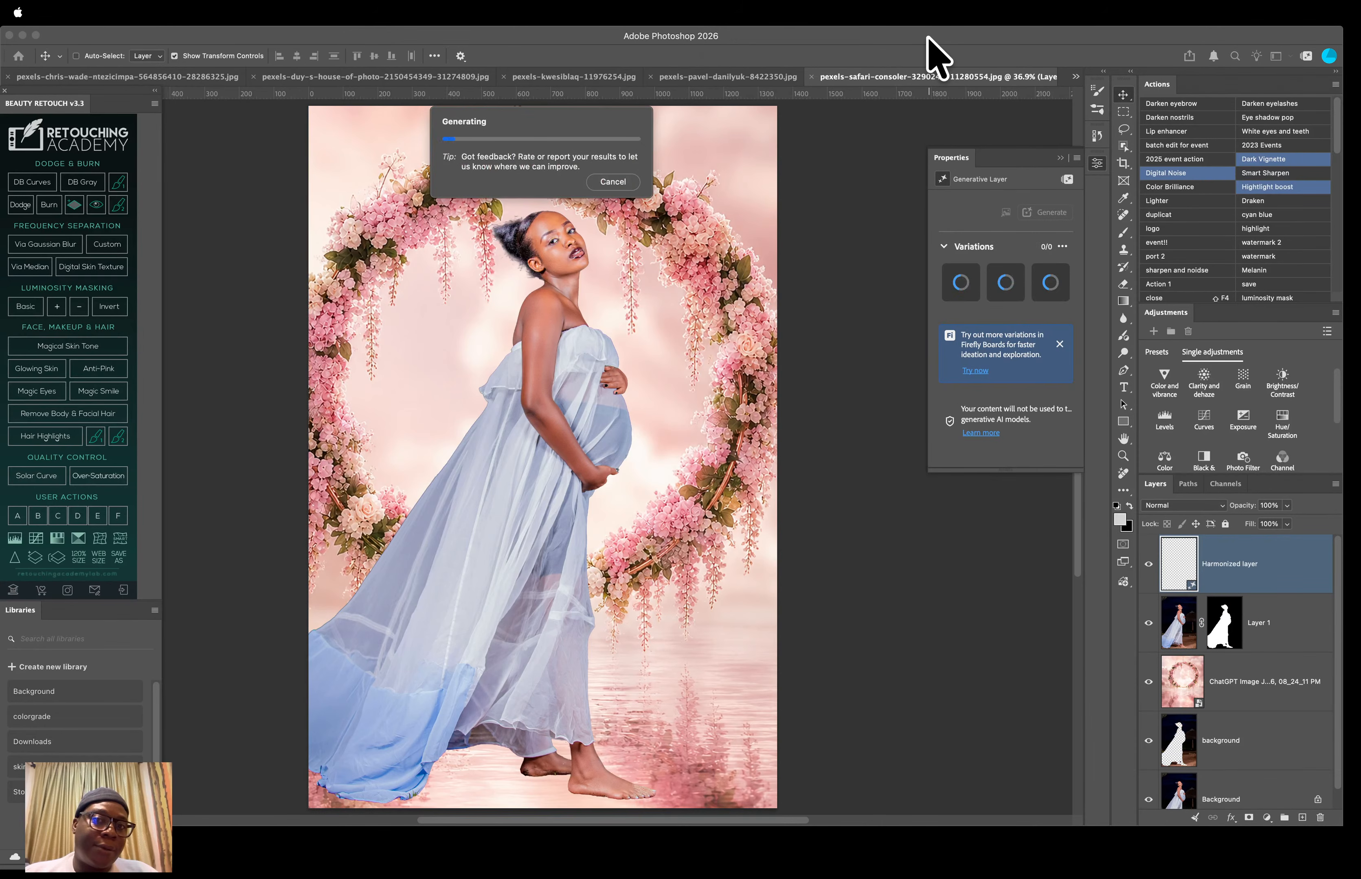
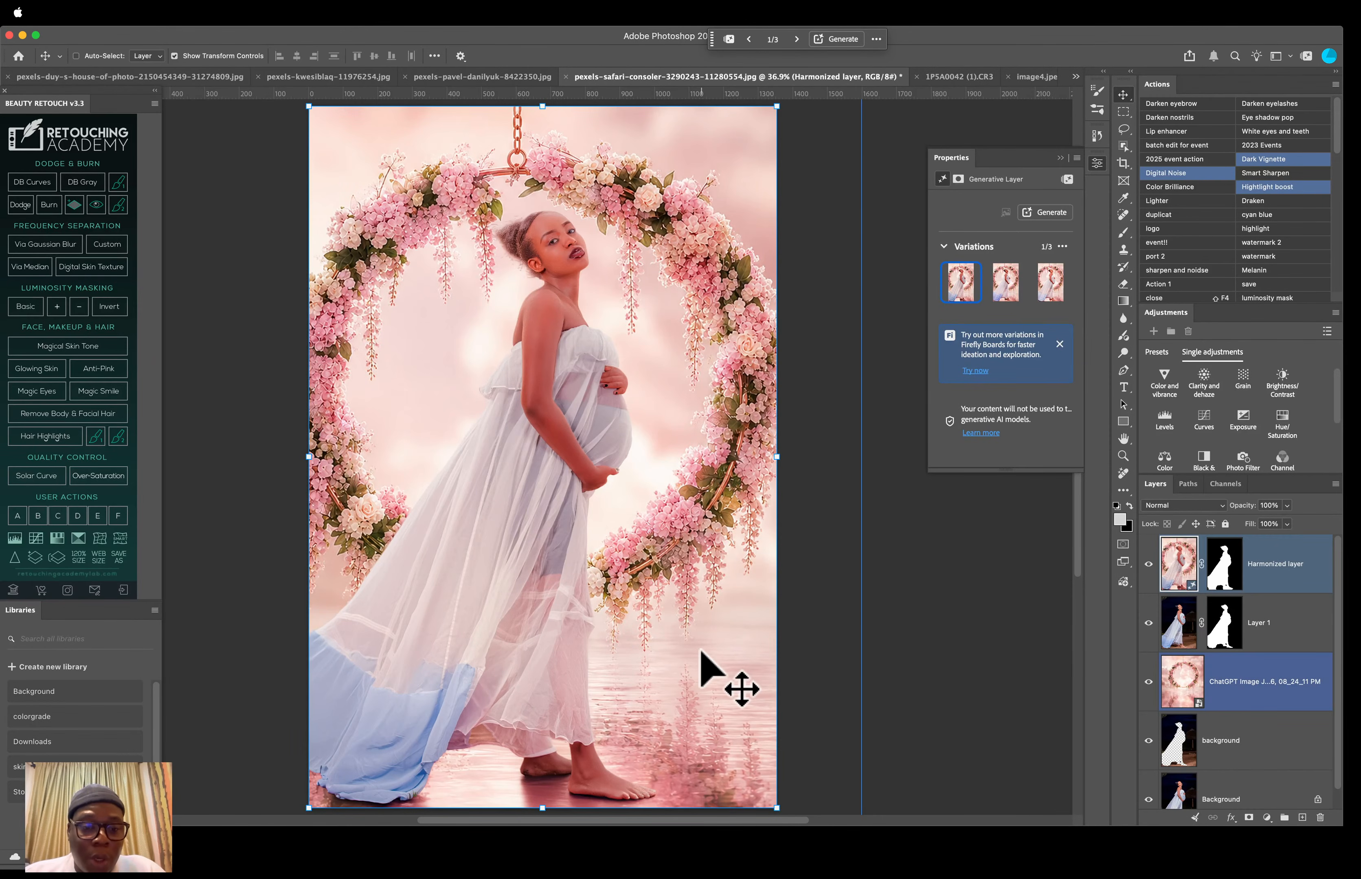
# Step: Preview the other harmonized variations up to the third, and compare the composite with the Harmonized layer hidden and shown
pyautogui.click(1002, 288)
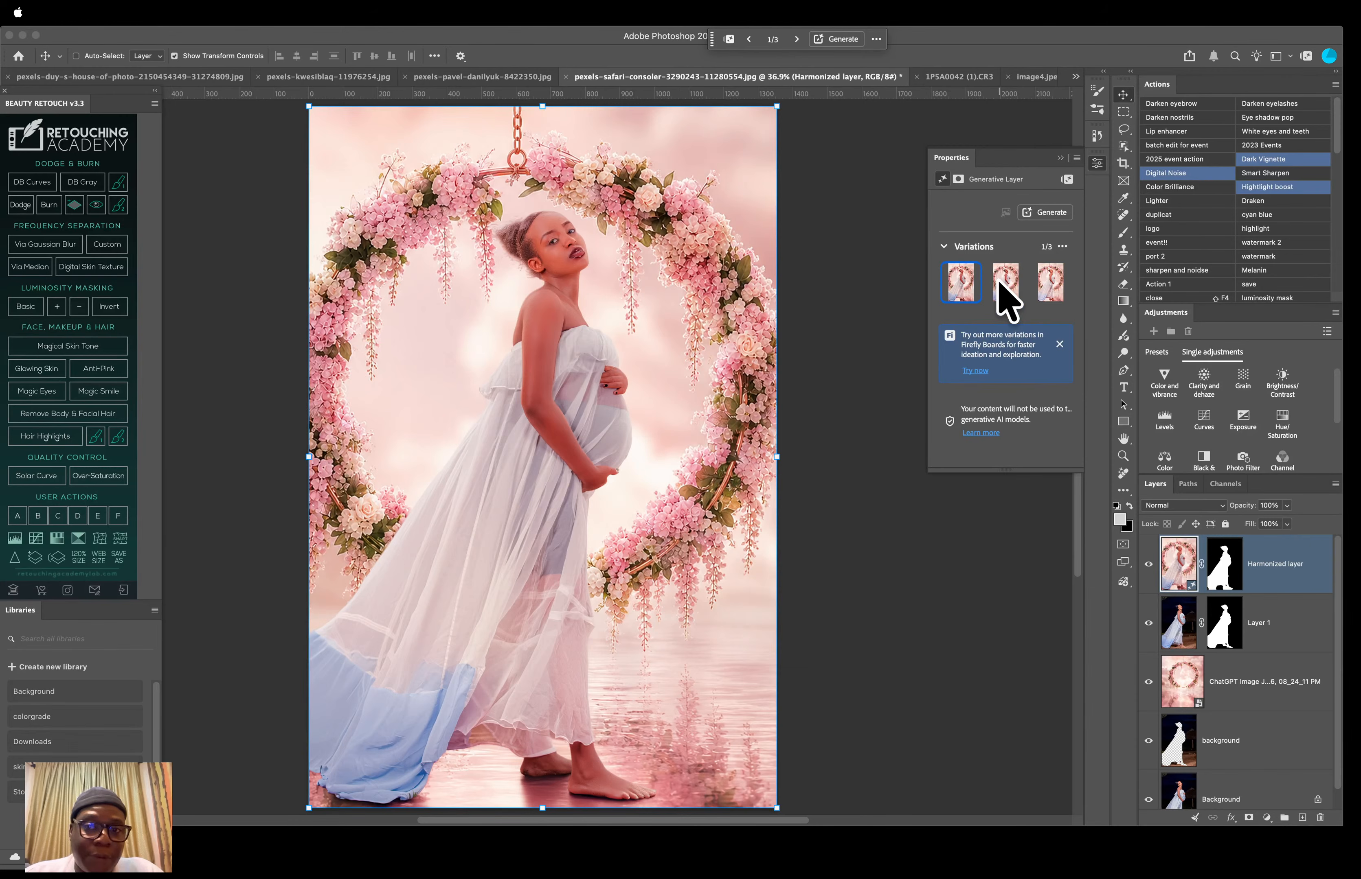
pyautogui.click(1041, 289)
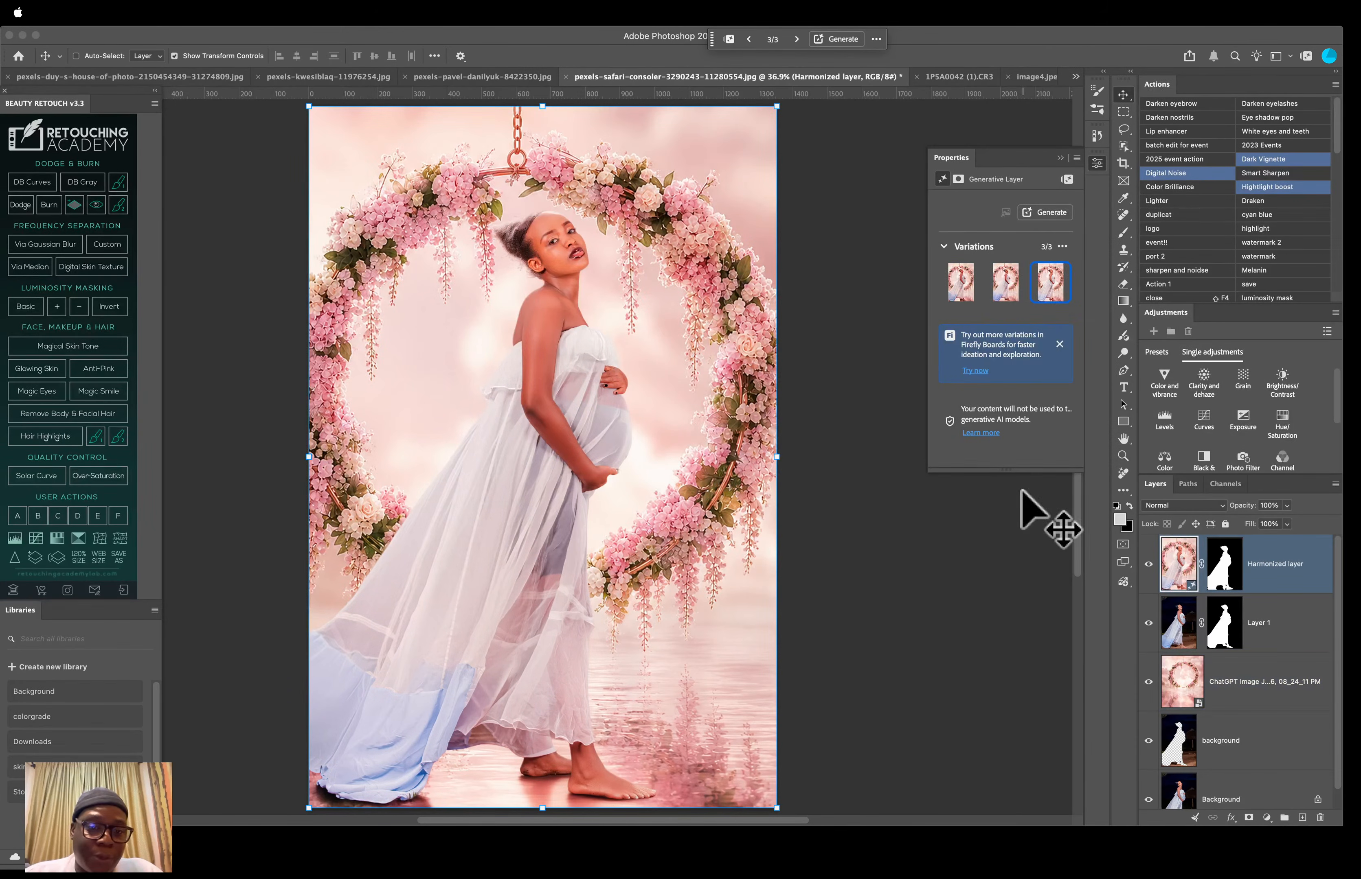
pyautogui.click(1148, 564)
pyautogui.click(1148, 564)
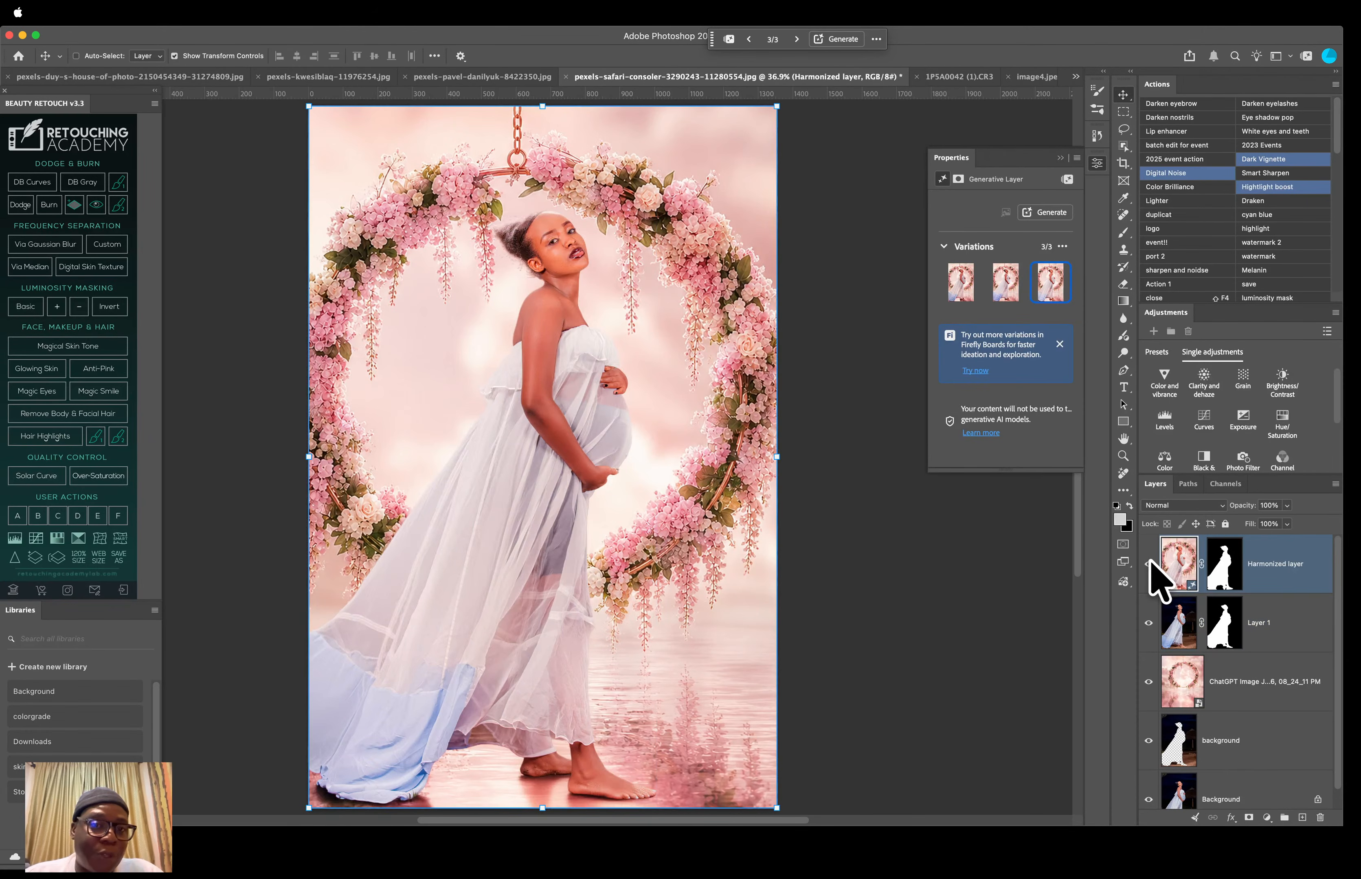
# Step: Generate another set of harmonized variations, preview the new ones, and apply the sixth variation
pyautogui.click(1045, 212)
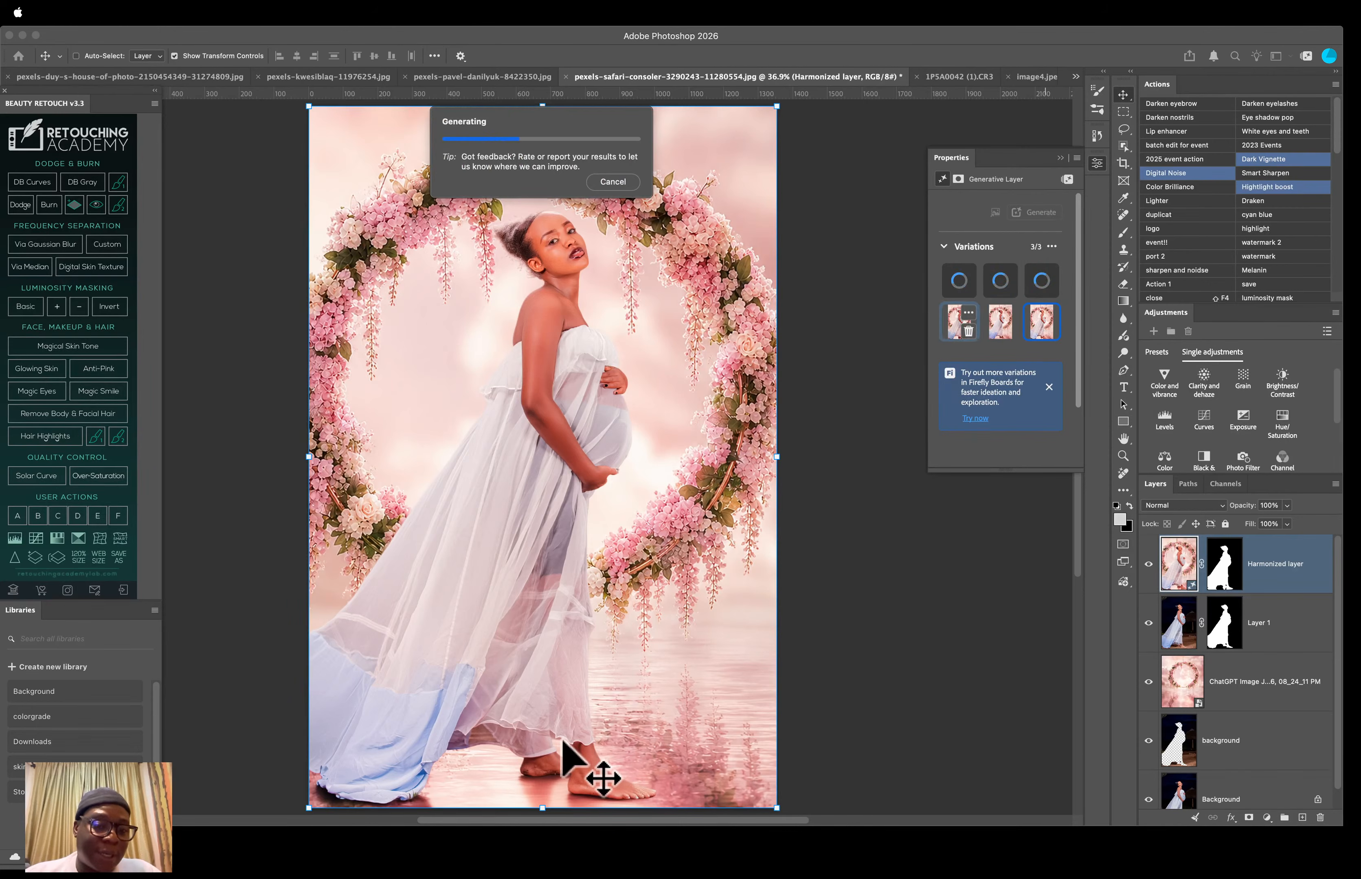
pyautogui.scroll(-5, 563, 743)
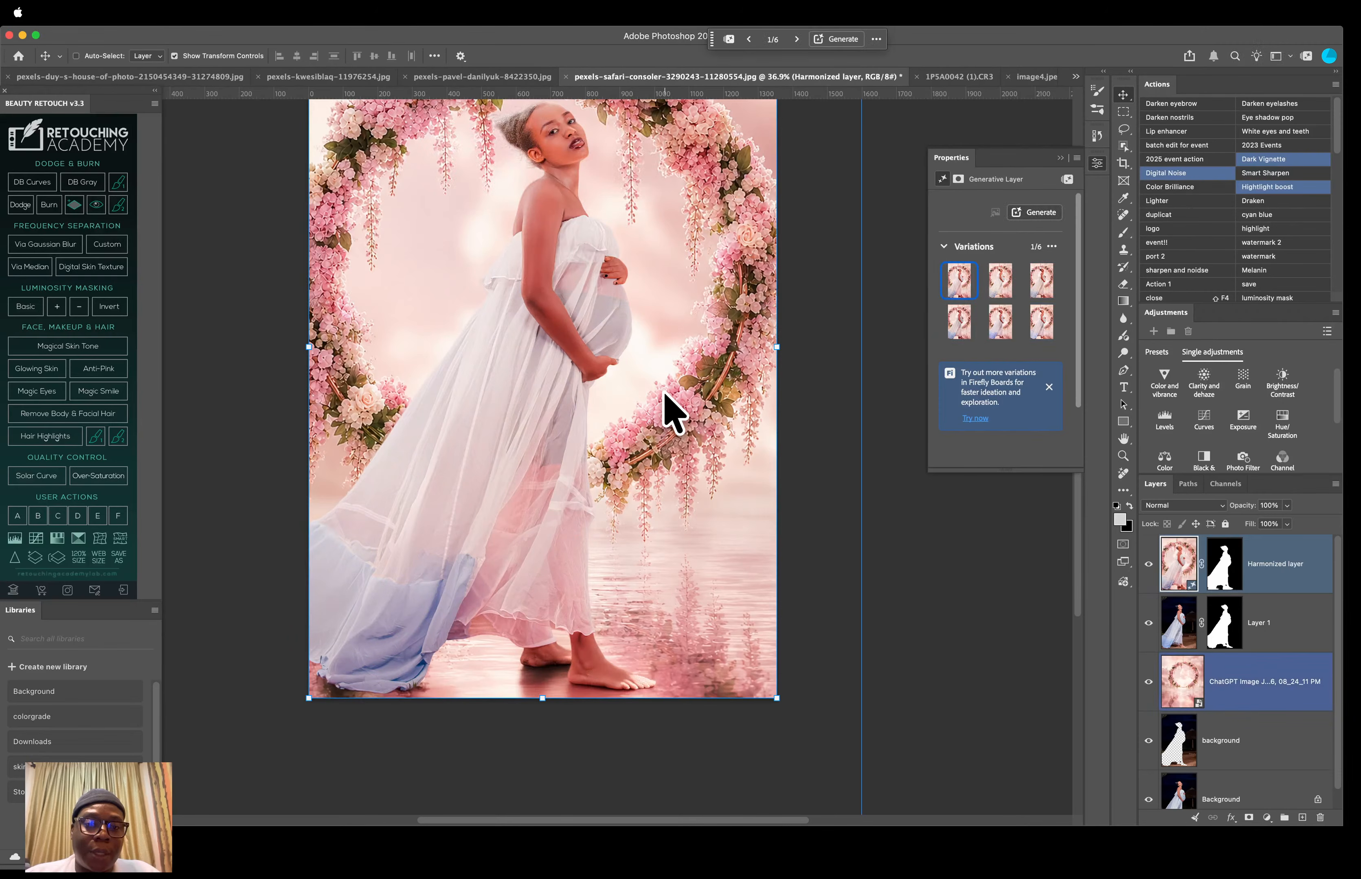
pyautogui.click(999, 282)
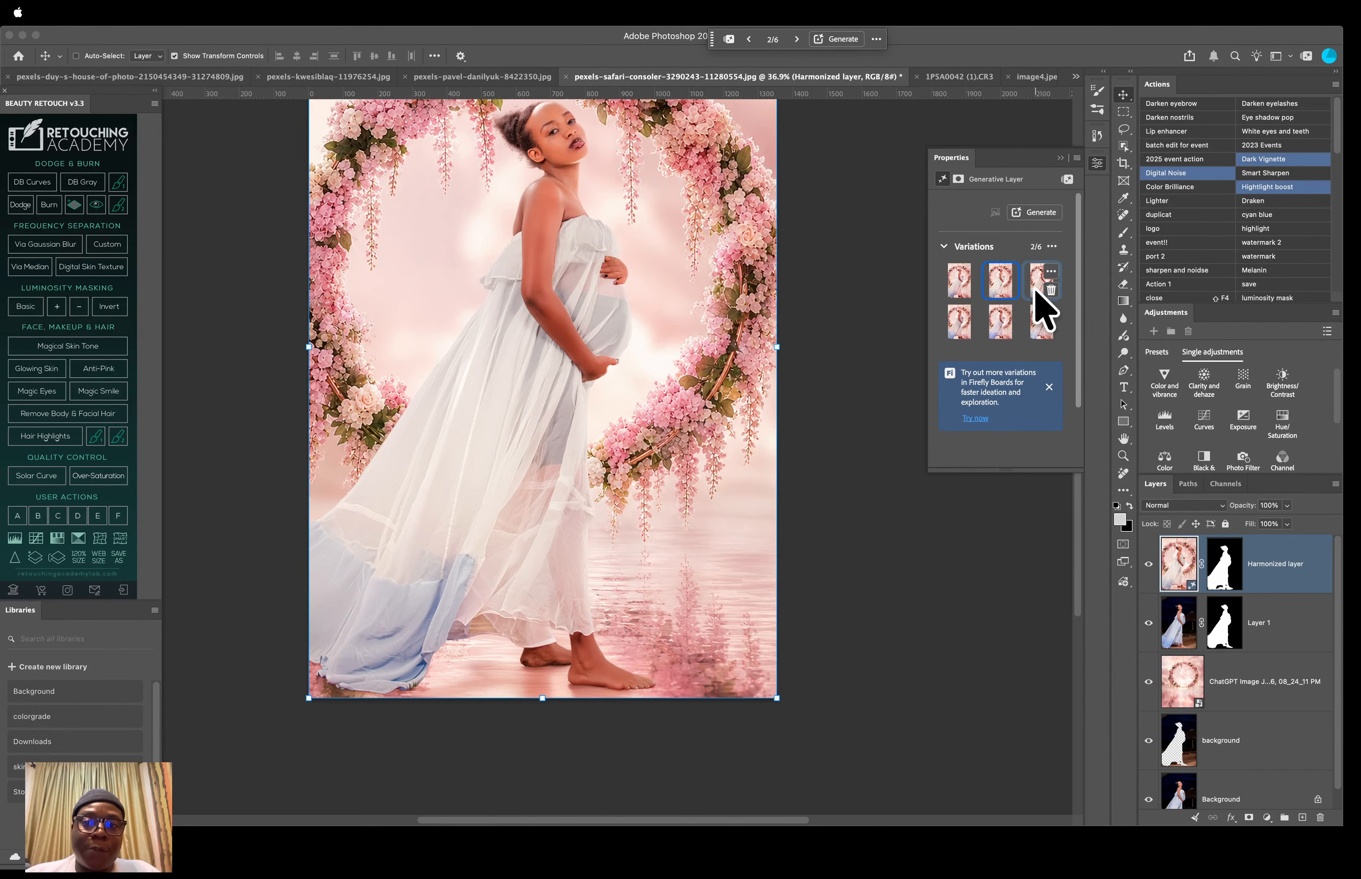
pyautogui.click(1041, 288)
pyautogui.click(1041, 320)
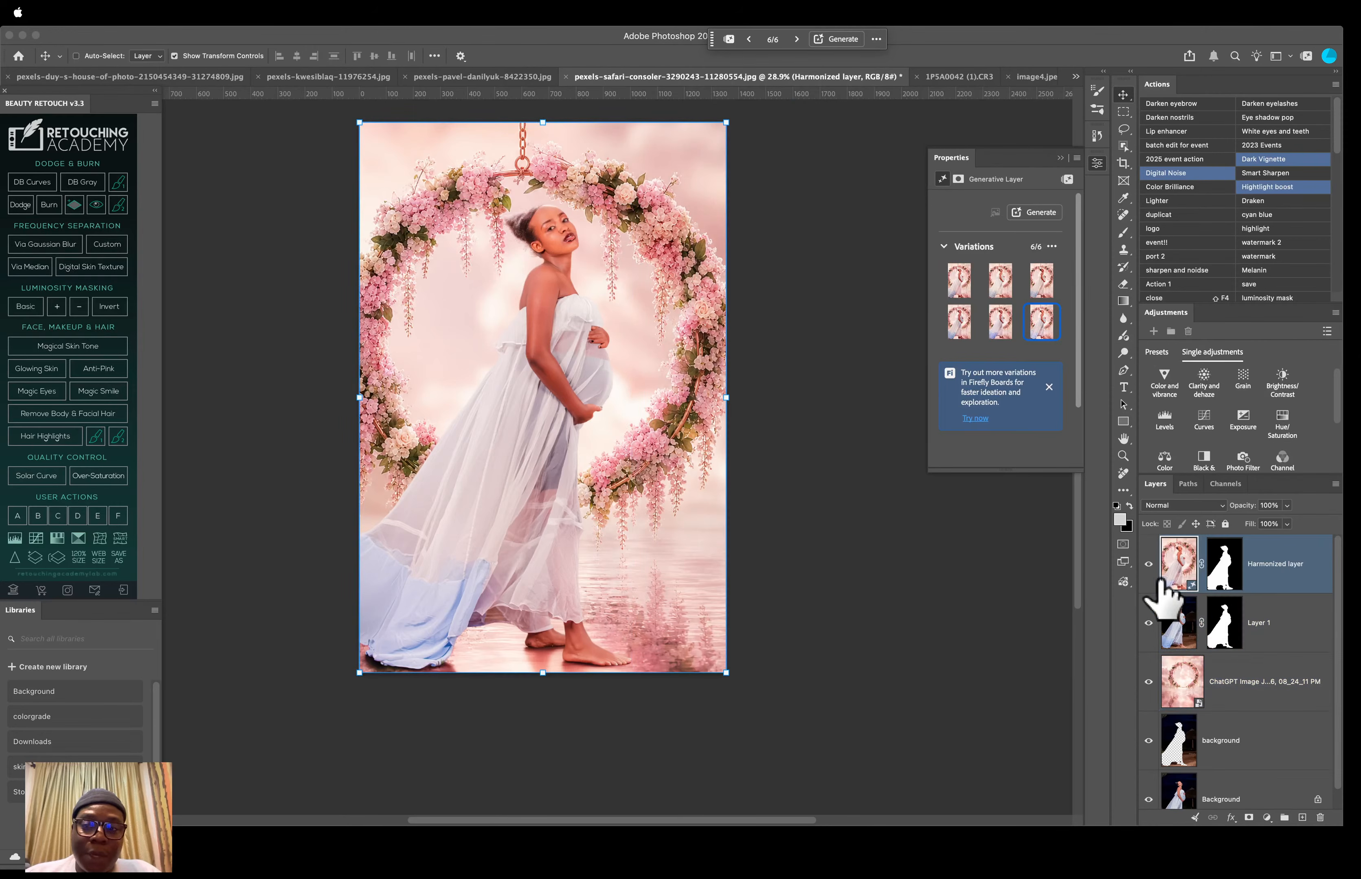
# Step: Toggle the Harmonized layer's visibility to compare the woman's original colours with the harmonized ones
pyautogui.click(1148, 565)
pyautogui.click(1148, 565)
pyautogui.click(1148, 564)
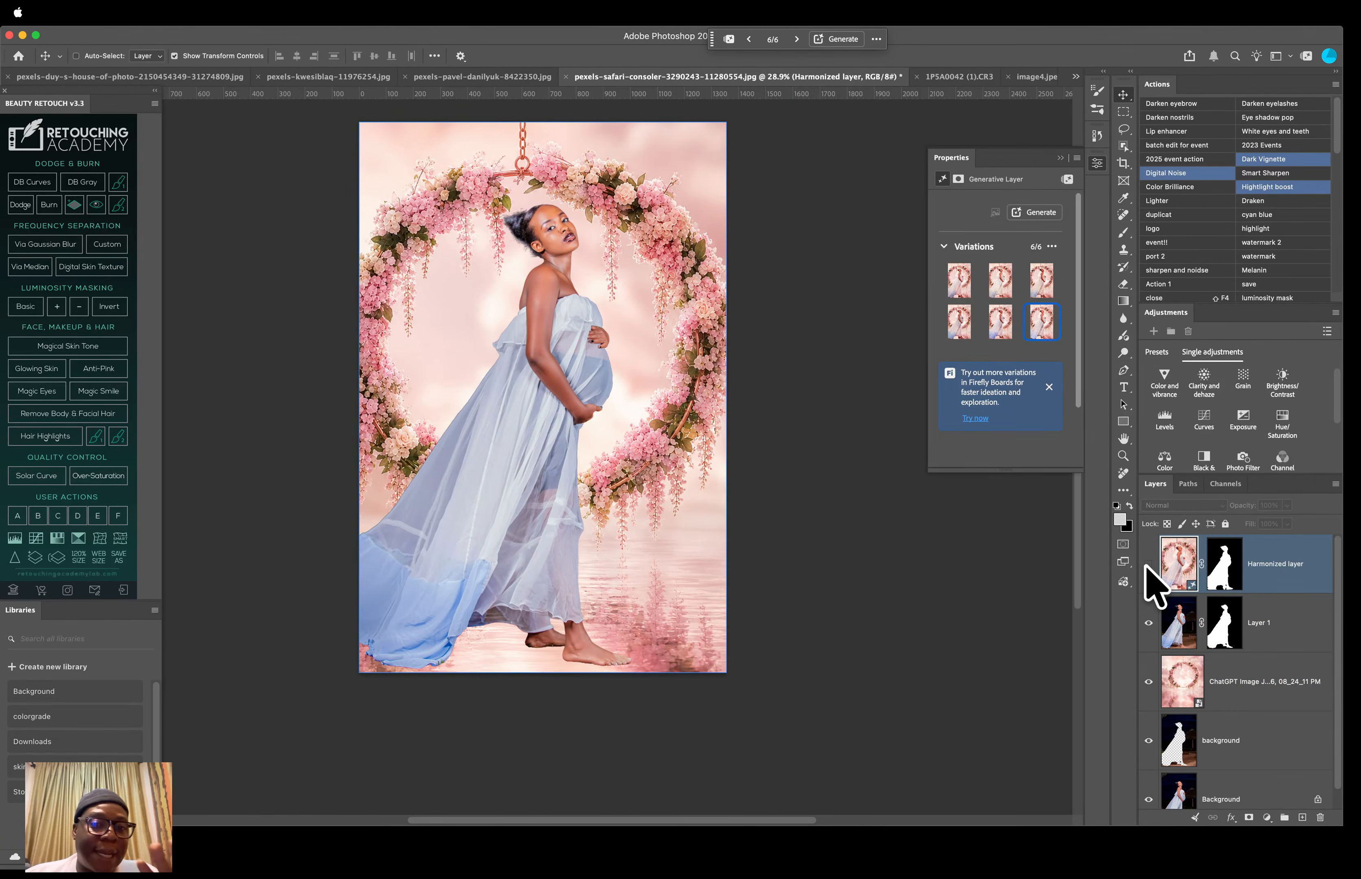
pyautogui.click(1149, 564)
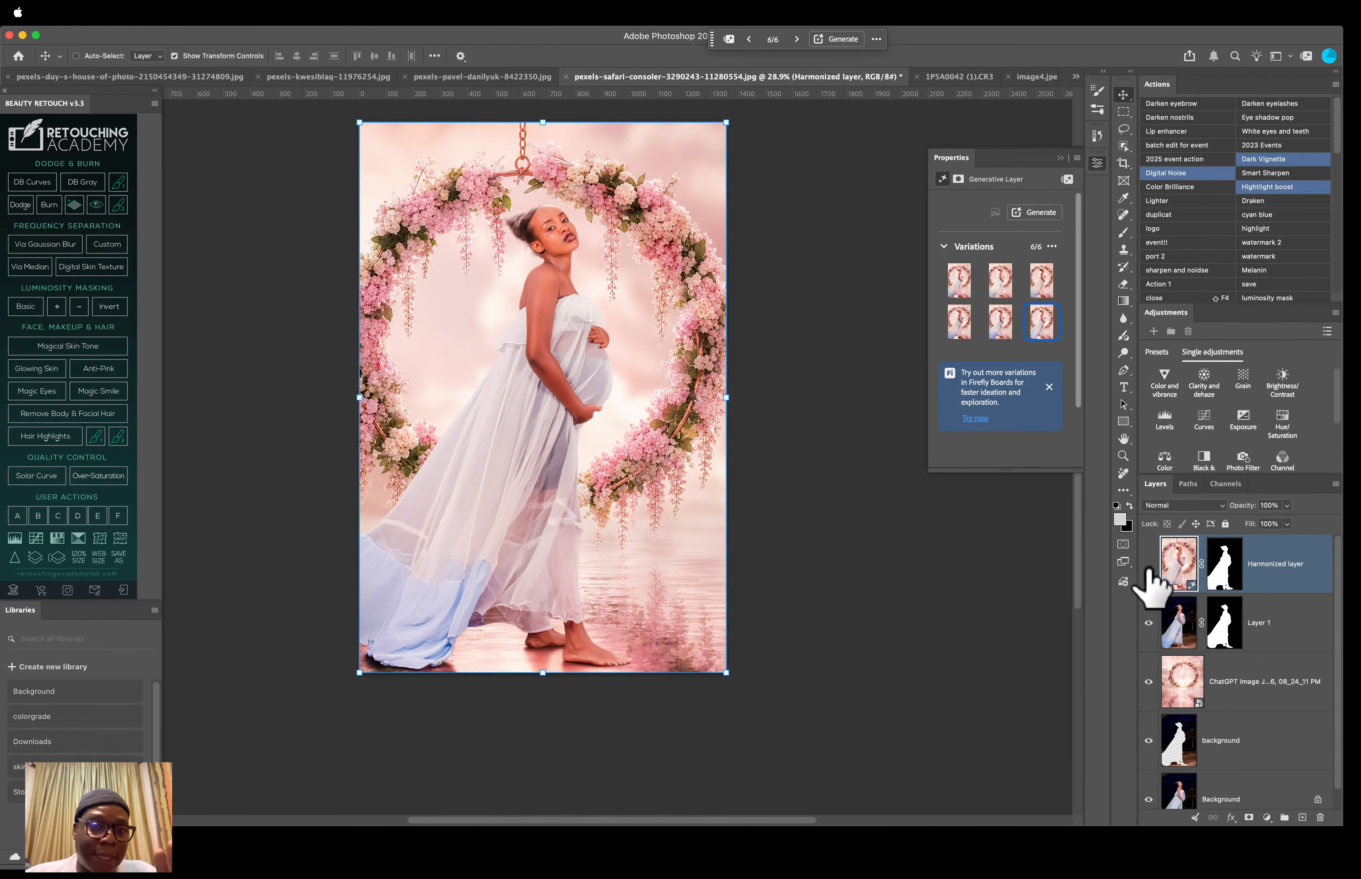
pyautogui.click(1148, 565)
pyautogui.click(1148, 564)
# Step: Load the Layer 1 mask as a selection, group the Harmonized layer, and add an inverted mask to the group excluding the woman
pyautogui.moveTo(1223, 622); pyautogui.dragTo(1227, 630)
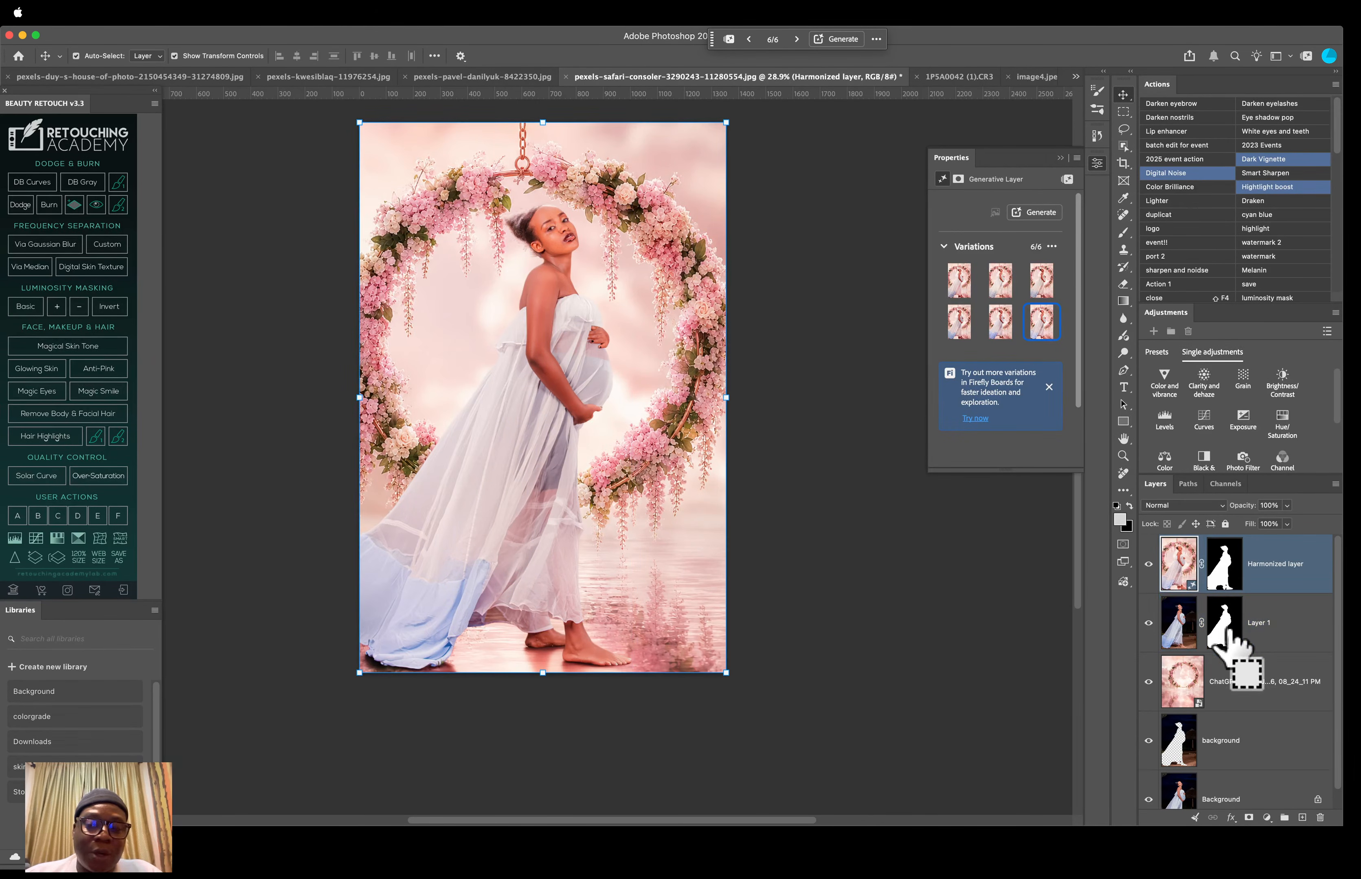
pyautogui.keyDown('super'); pyautogui.click(1228, 632); pyautogui.keyUp('super')
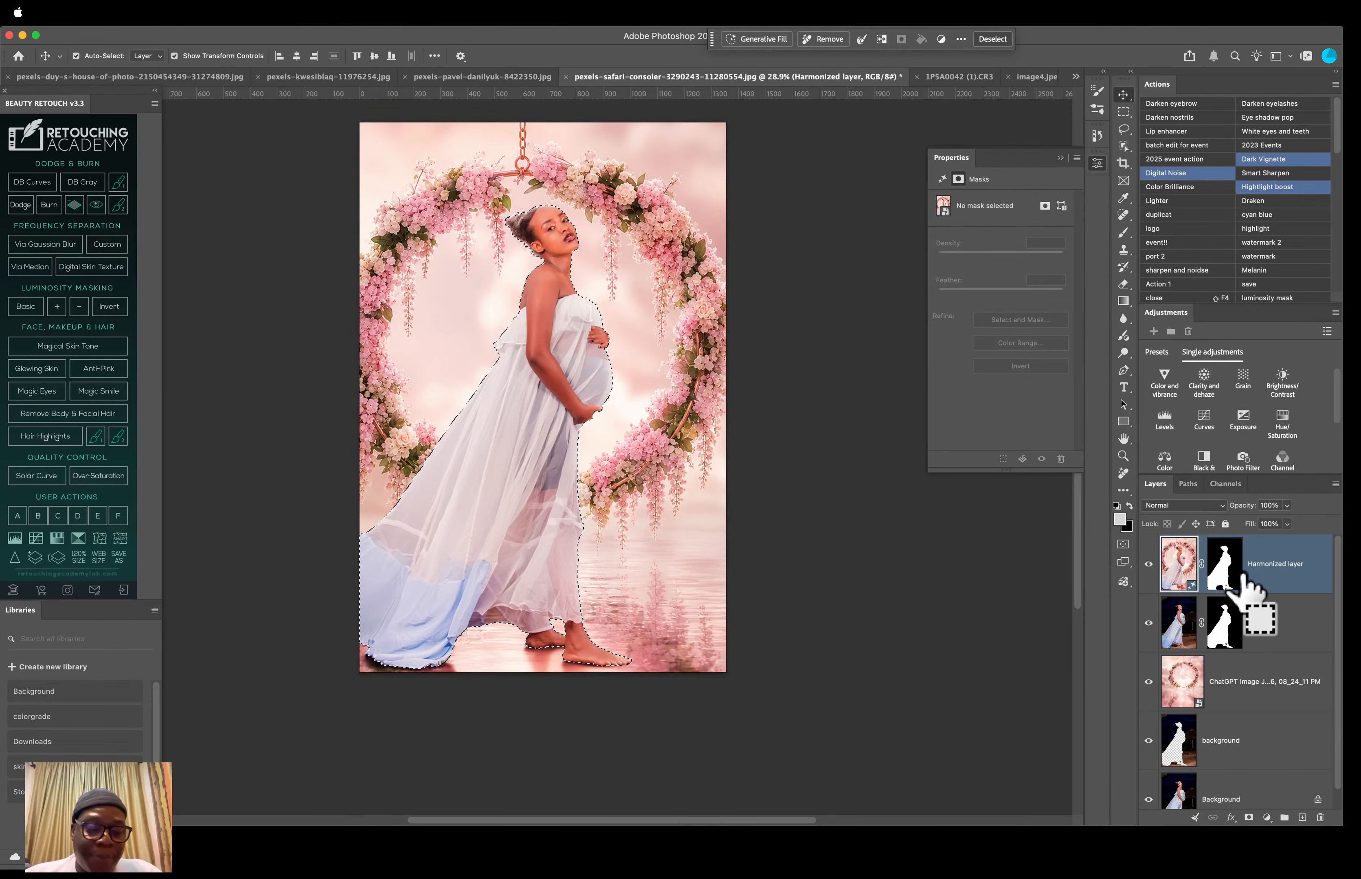
pyautogui.press('super+g')
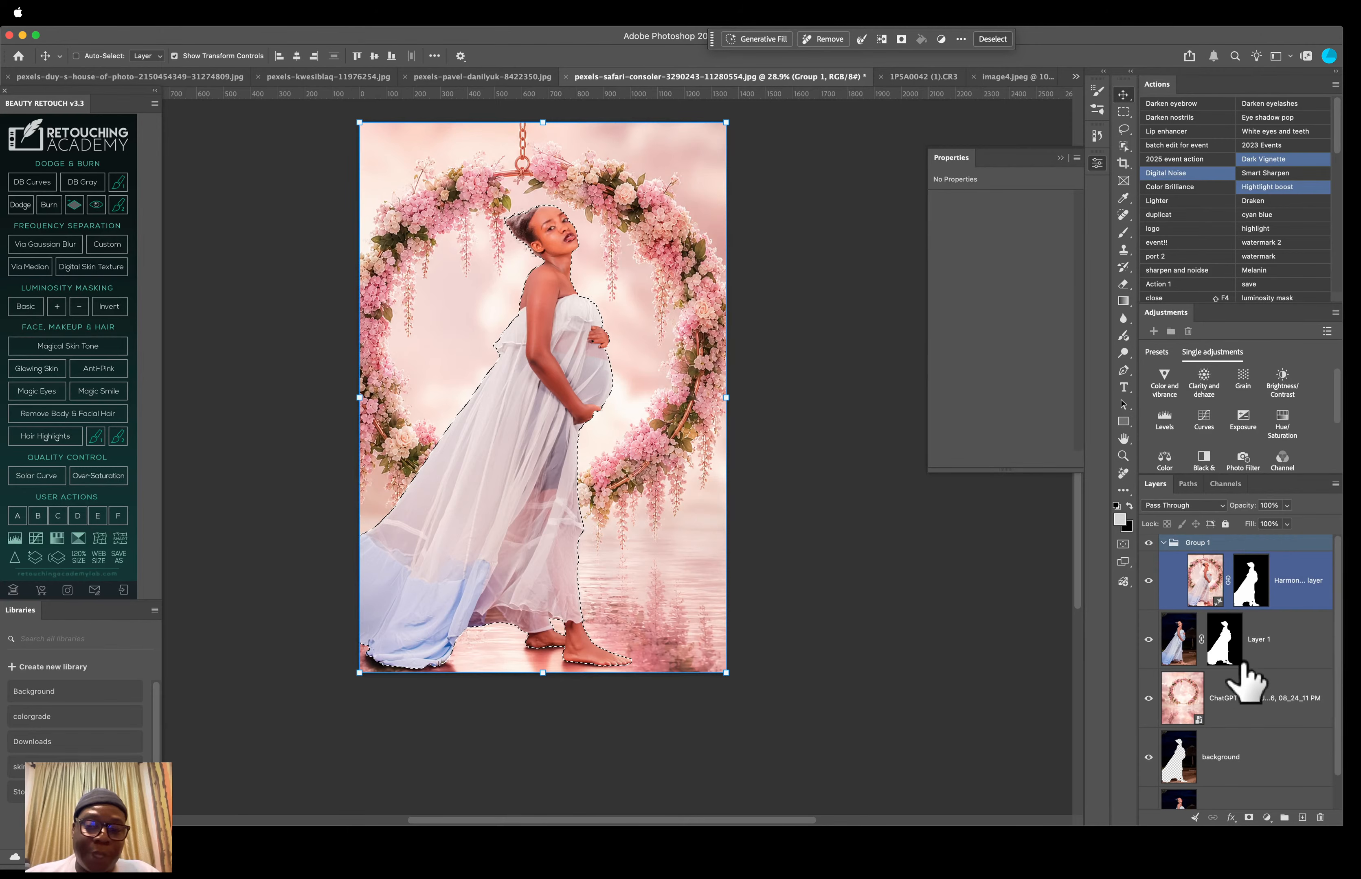
pyautogui.click(1248, 817)
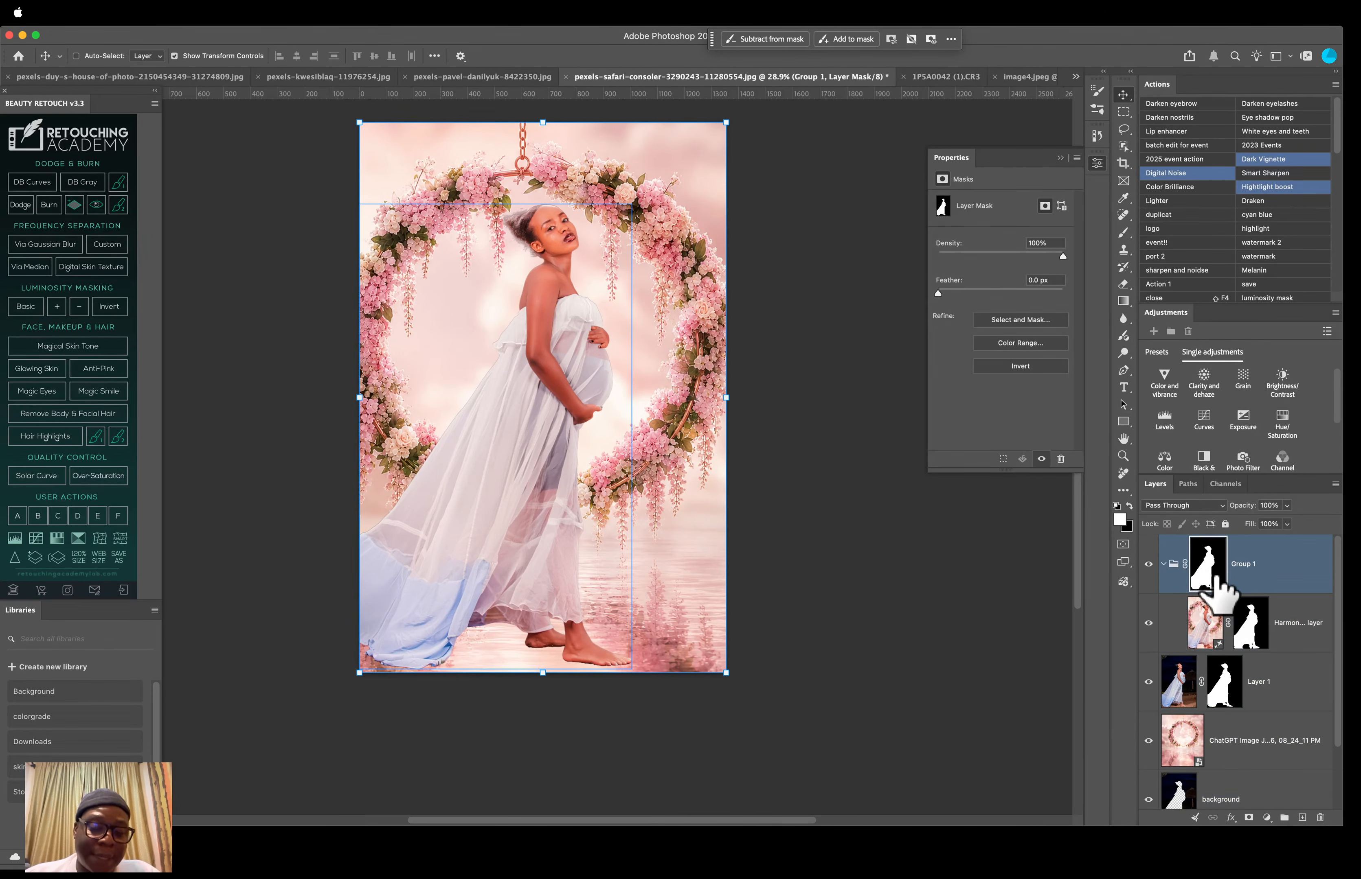
pyautogui.press('super+i')
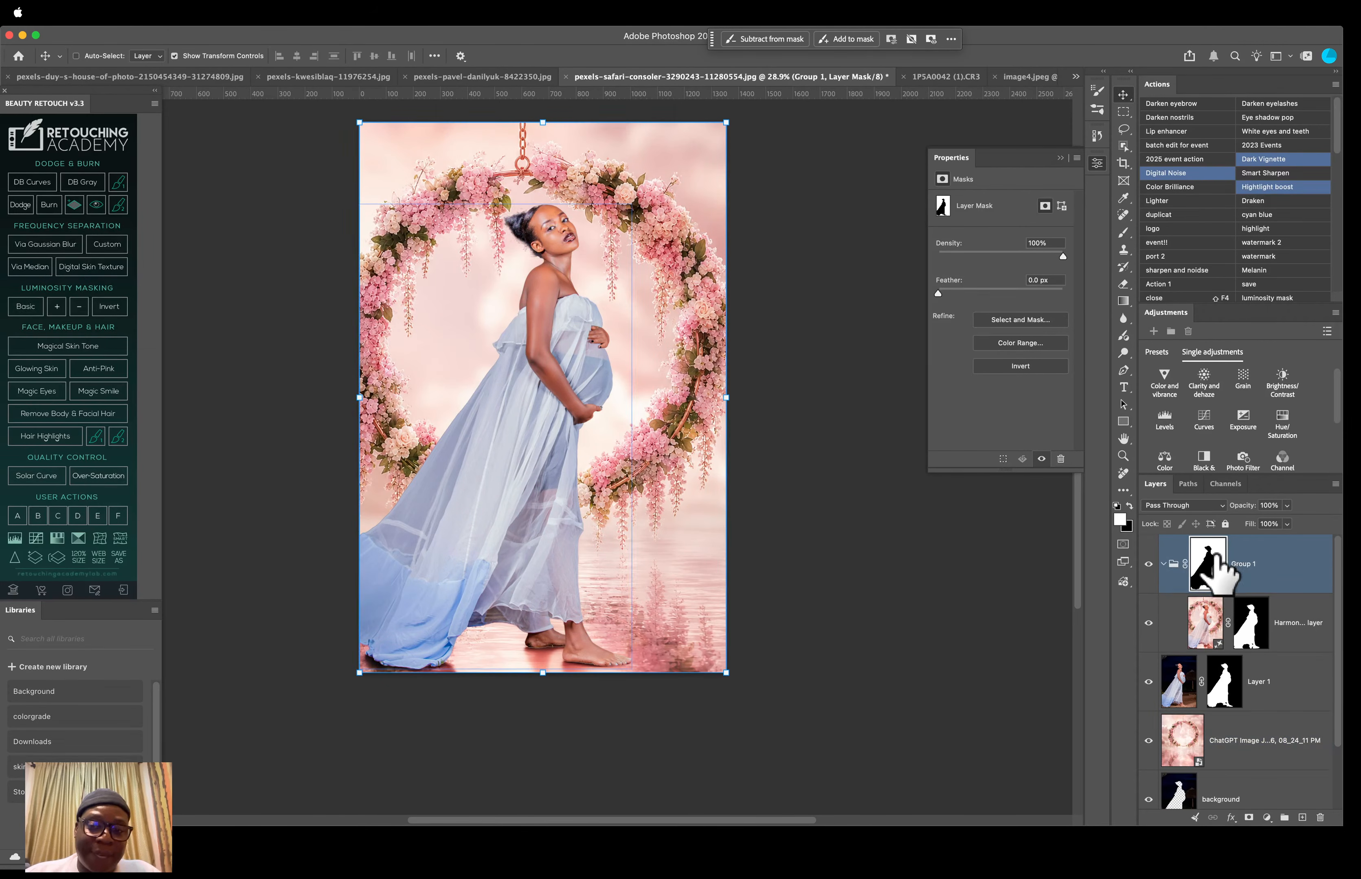
# Step: Set the Group 1 mask density to 74%, collapse the group, and compare the composite with the group hidden and shown
pyautogui.press('b')
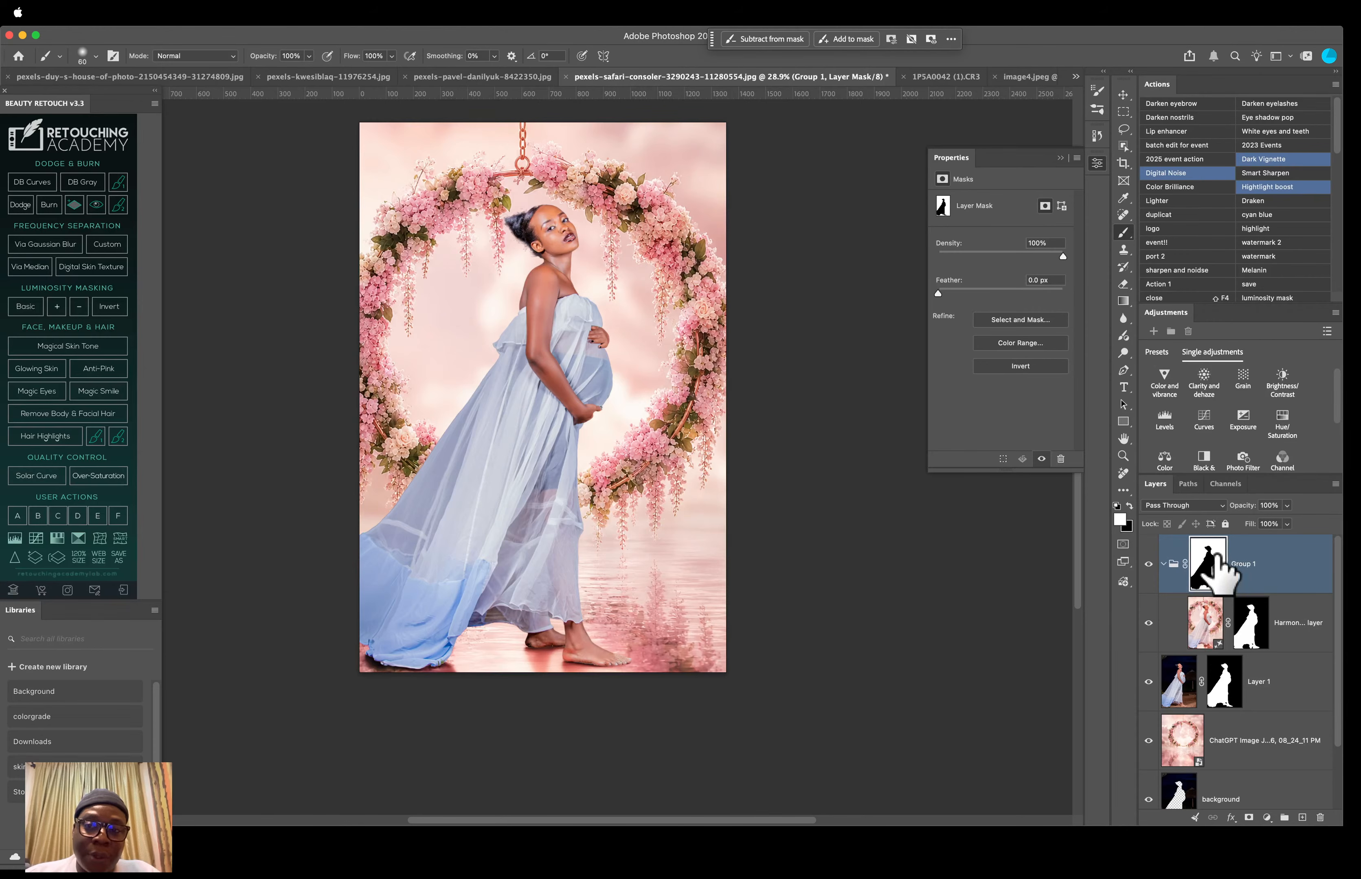
pyautogui.moveTo(1063, 256); pyautogui.dragTo(1028, 254)
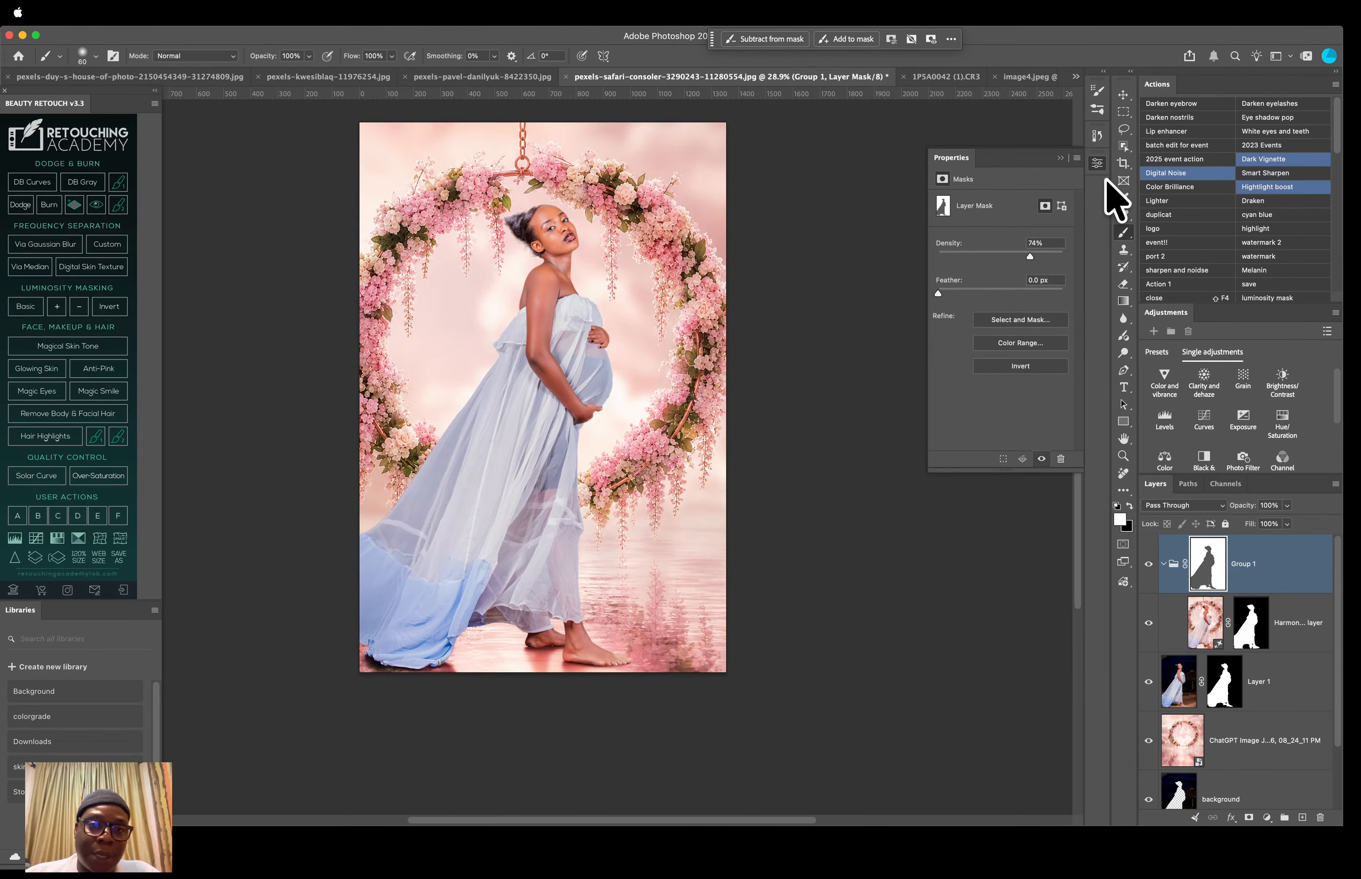
pyautogui.click(1096, 163)
pyautogui.click(1163, 565)
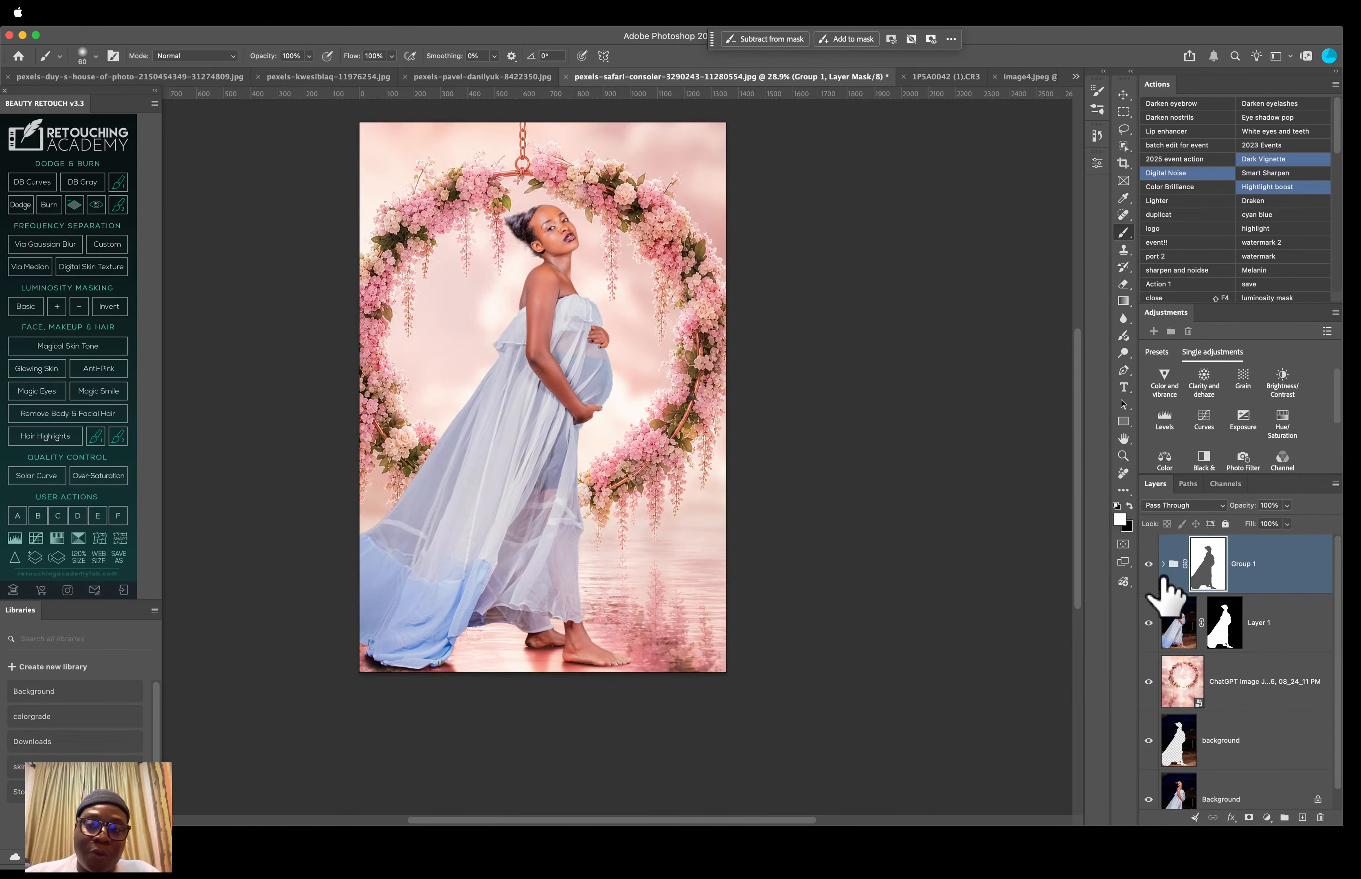
pyautogui.click(1148, 565)
pyautogui.click(1148, 565)
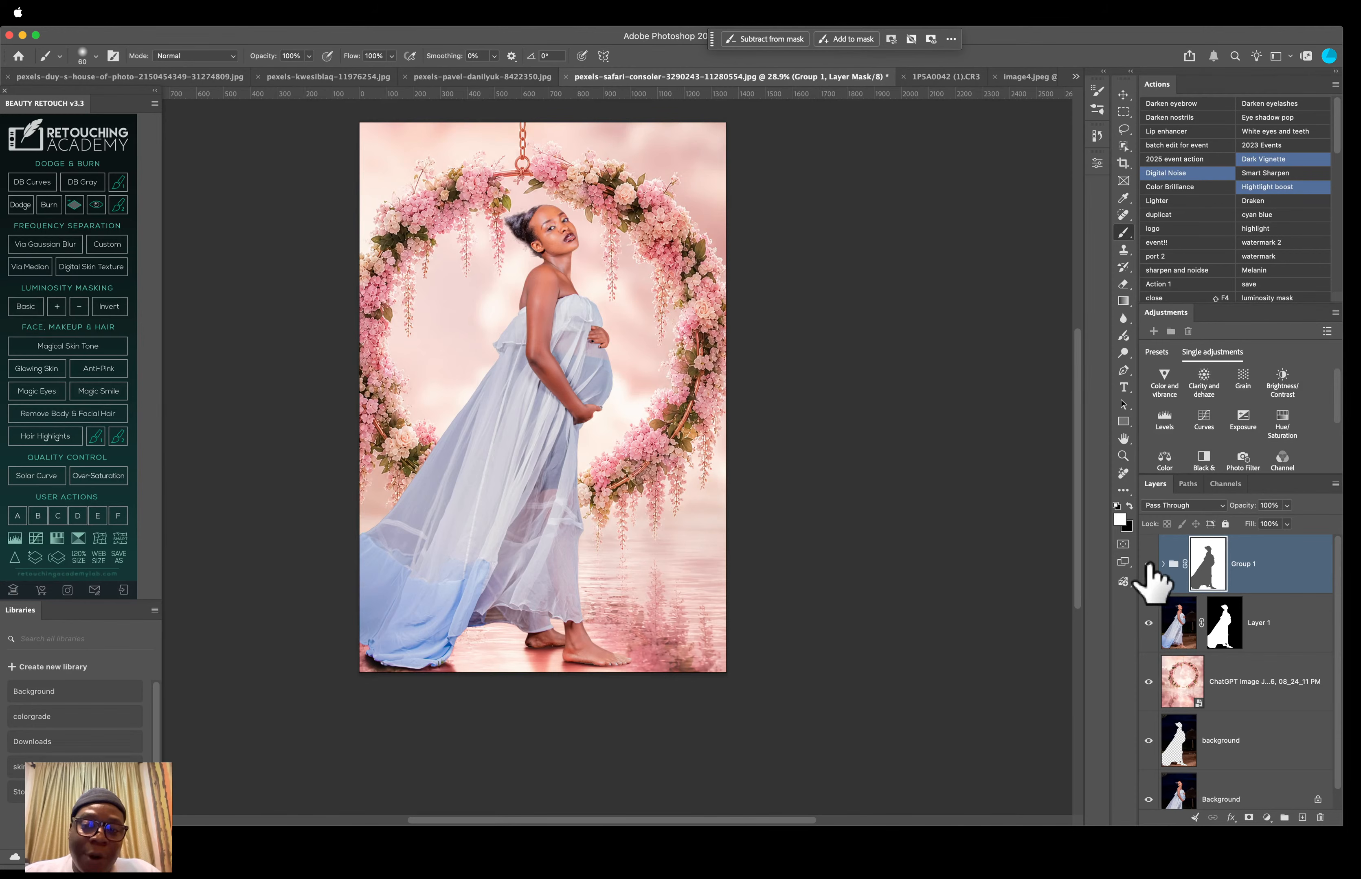
# Step: Hide Group 1 and the pink ring image, and place the ChatGPT blue floral ring image directly above the background cutout layer
pyautogui.click(1148, 564)
pyautogui.click(1148, 681)
pyautogui.click(1236, 733)
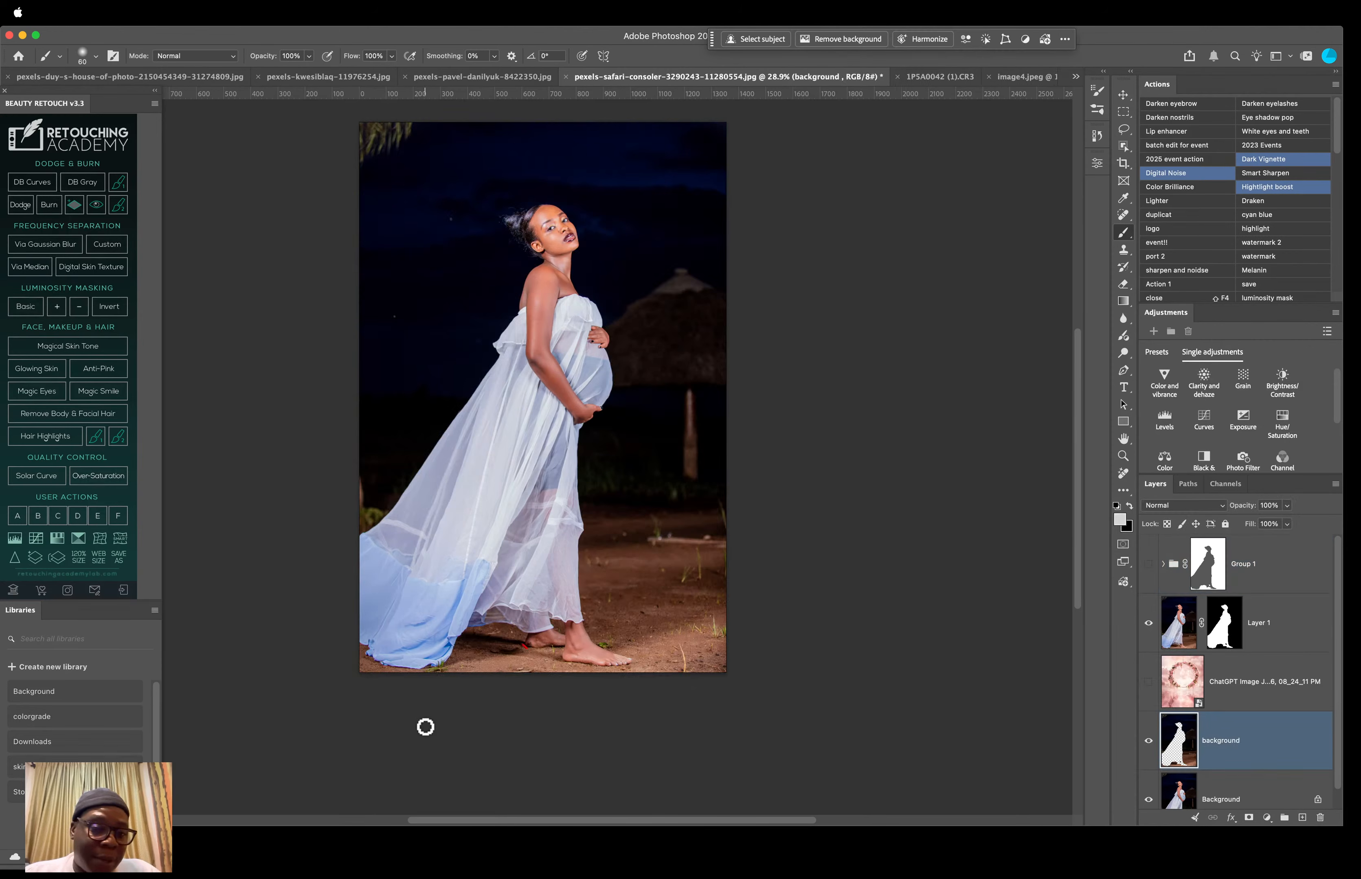
pyautogui.click(174, 851)
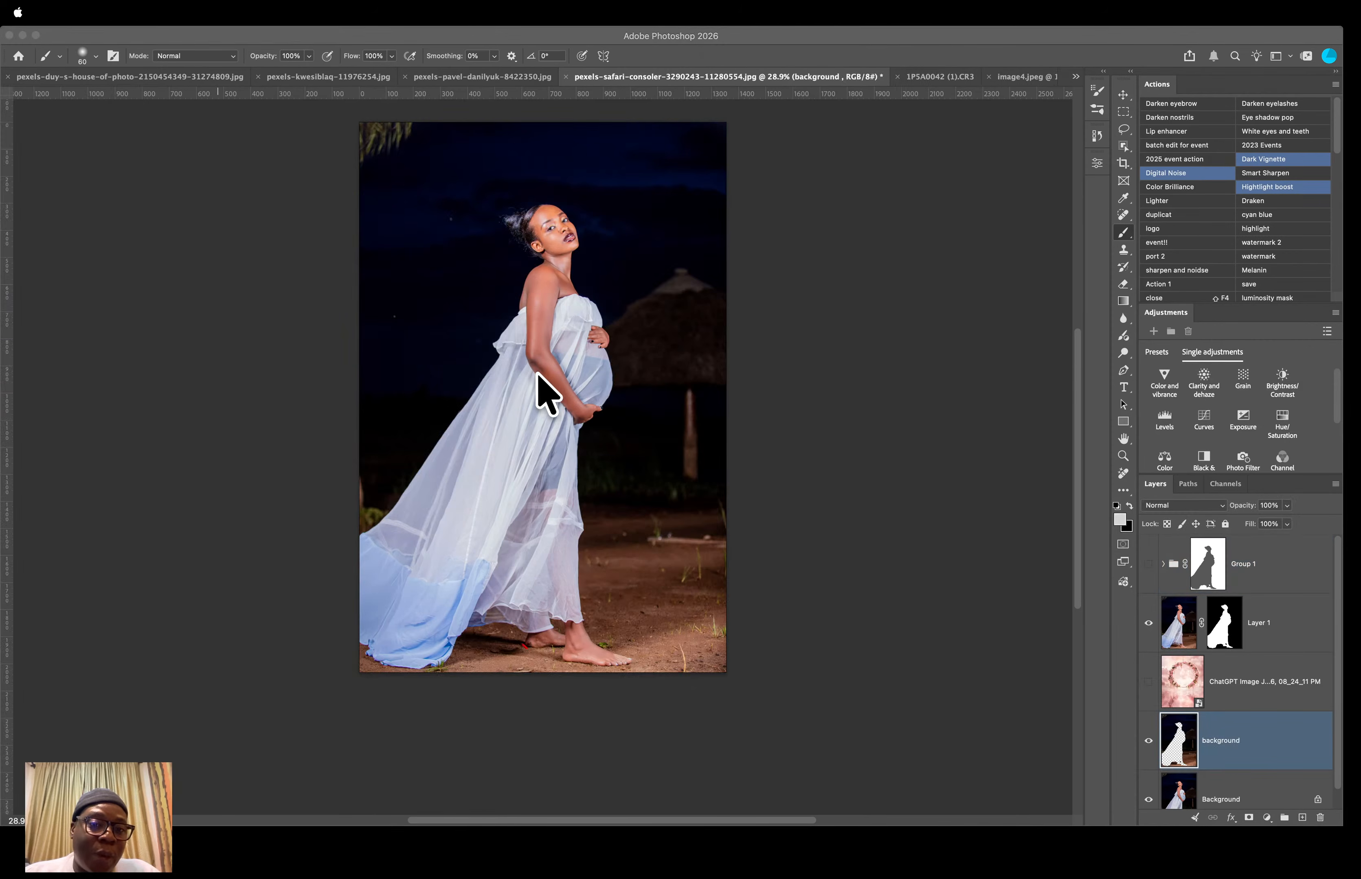
pyautogui.moveTo(538, 375); pyautogui.dragTo(895, 436)
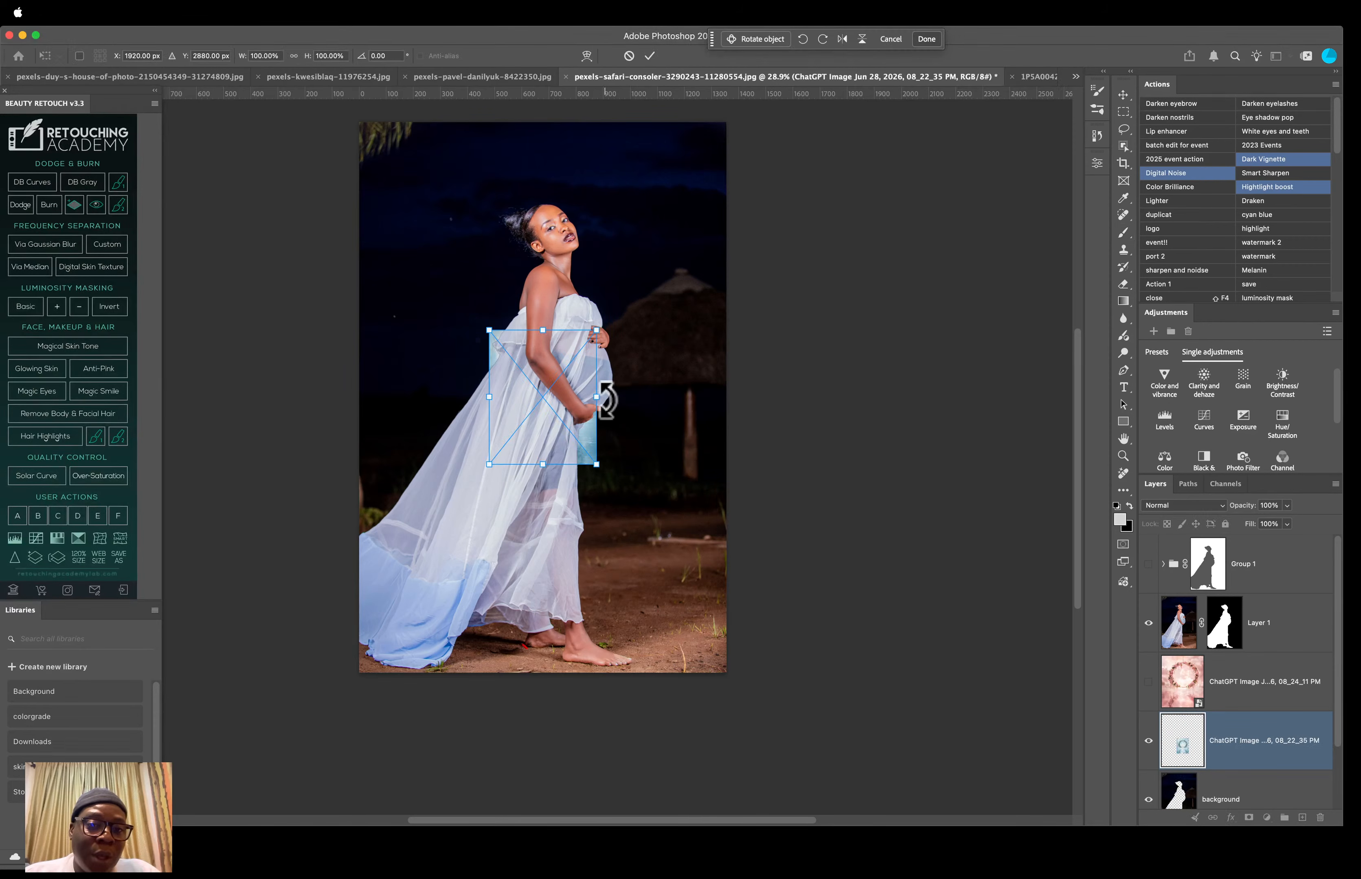
# Step: Enlarge the blue floral ring image to about 460%, position it at about X 1710 px, Y 2857 px around the woman, and commit
pyautogui.moveTo(596, 397); pyautogui.dragTo(865, 397)
pyautogui.moveTo(763, 405); pyautogui.dragTo(640, 412)
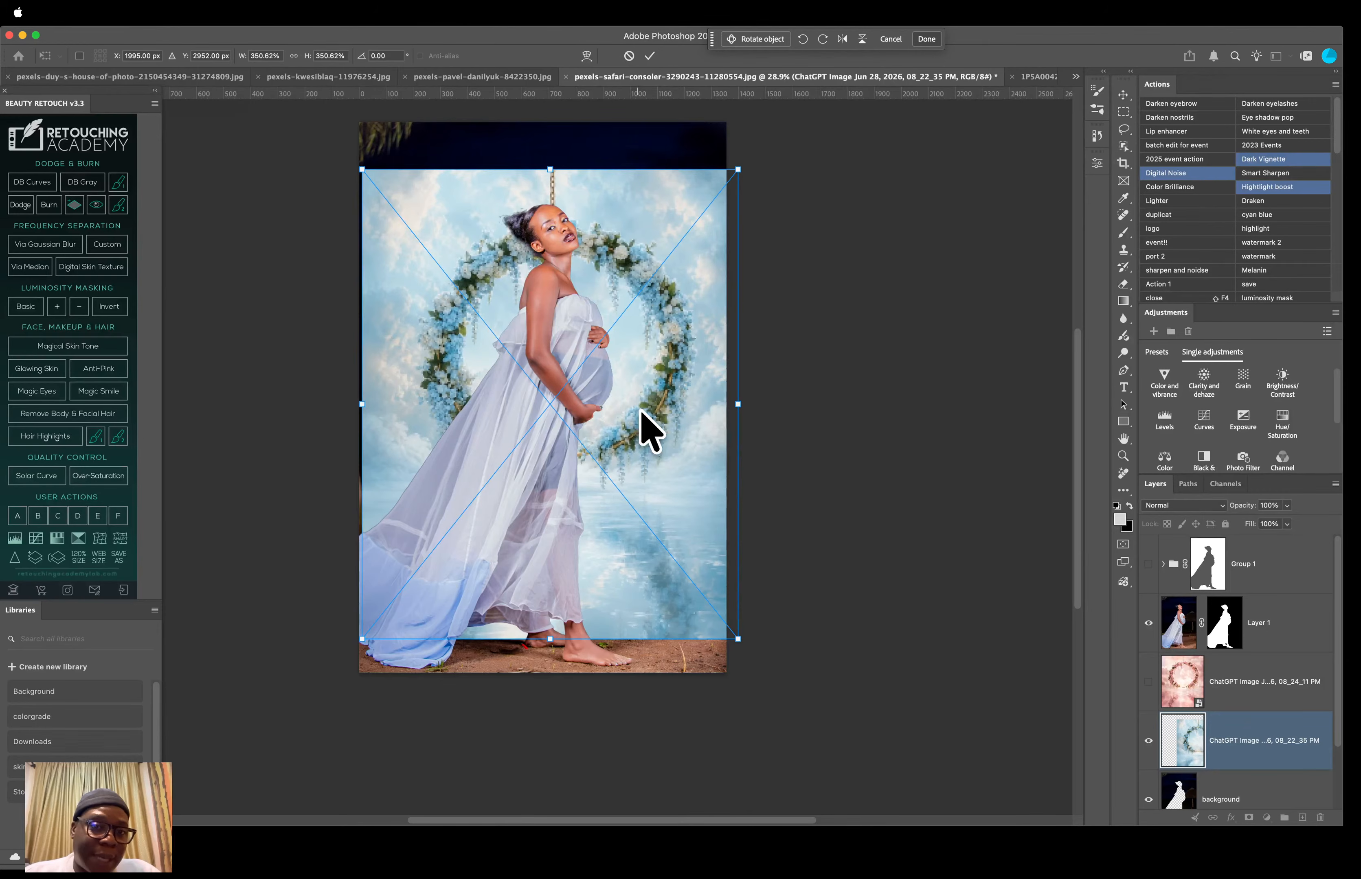
pyautogui.moveTo(738, 404); pyautogui.dragTo(815, 408)
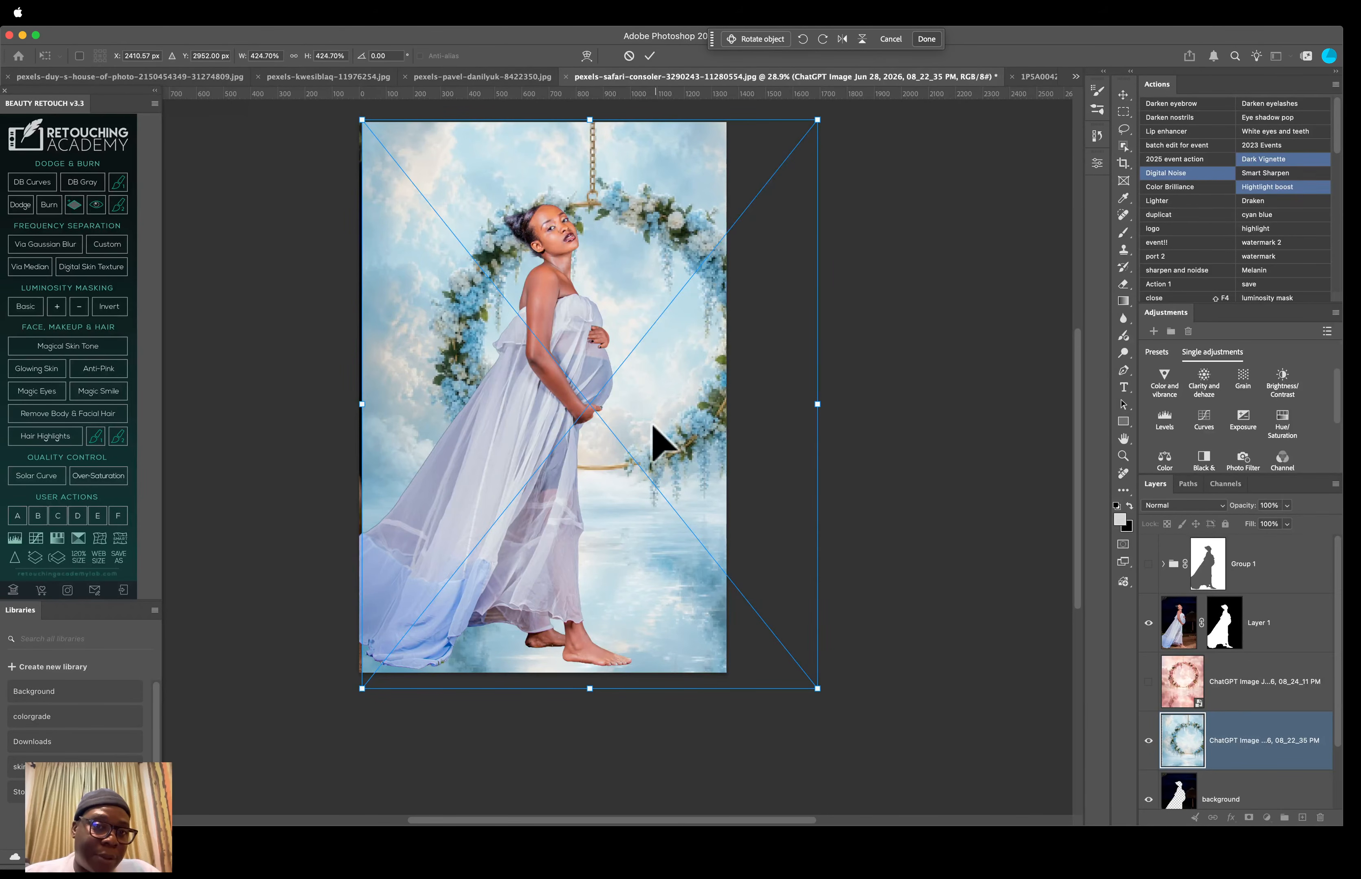
pyautogui.moveTo(654, 427); pyautogui.dragTo(596, 412)
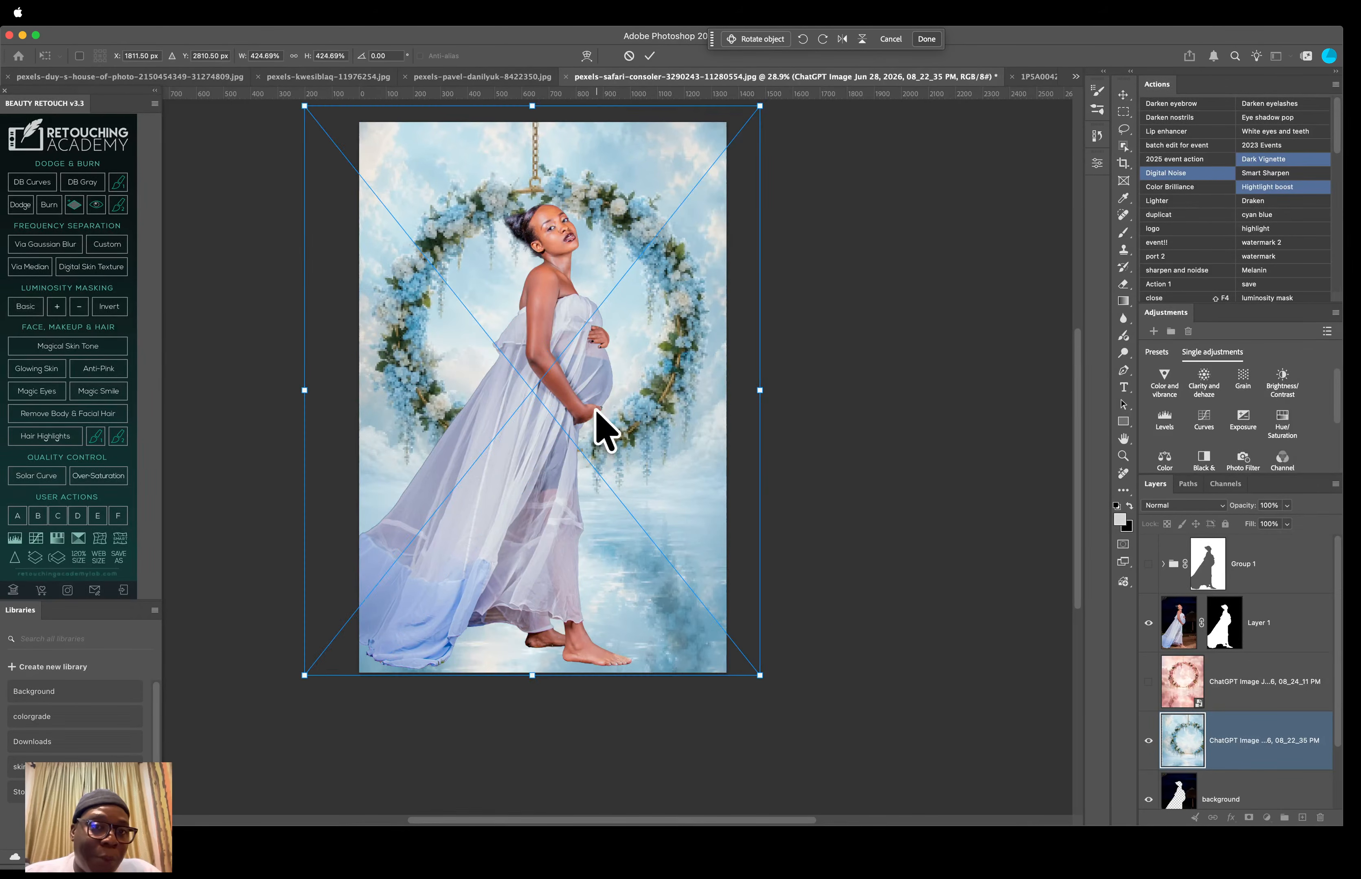
pyautogui.moveTo(760, 390); pyautogui.dragTo(798, 391)
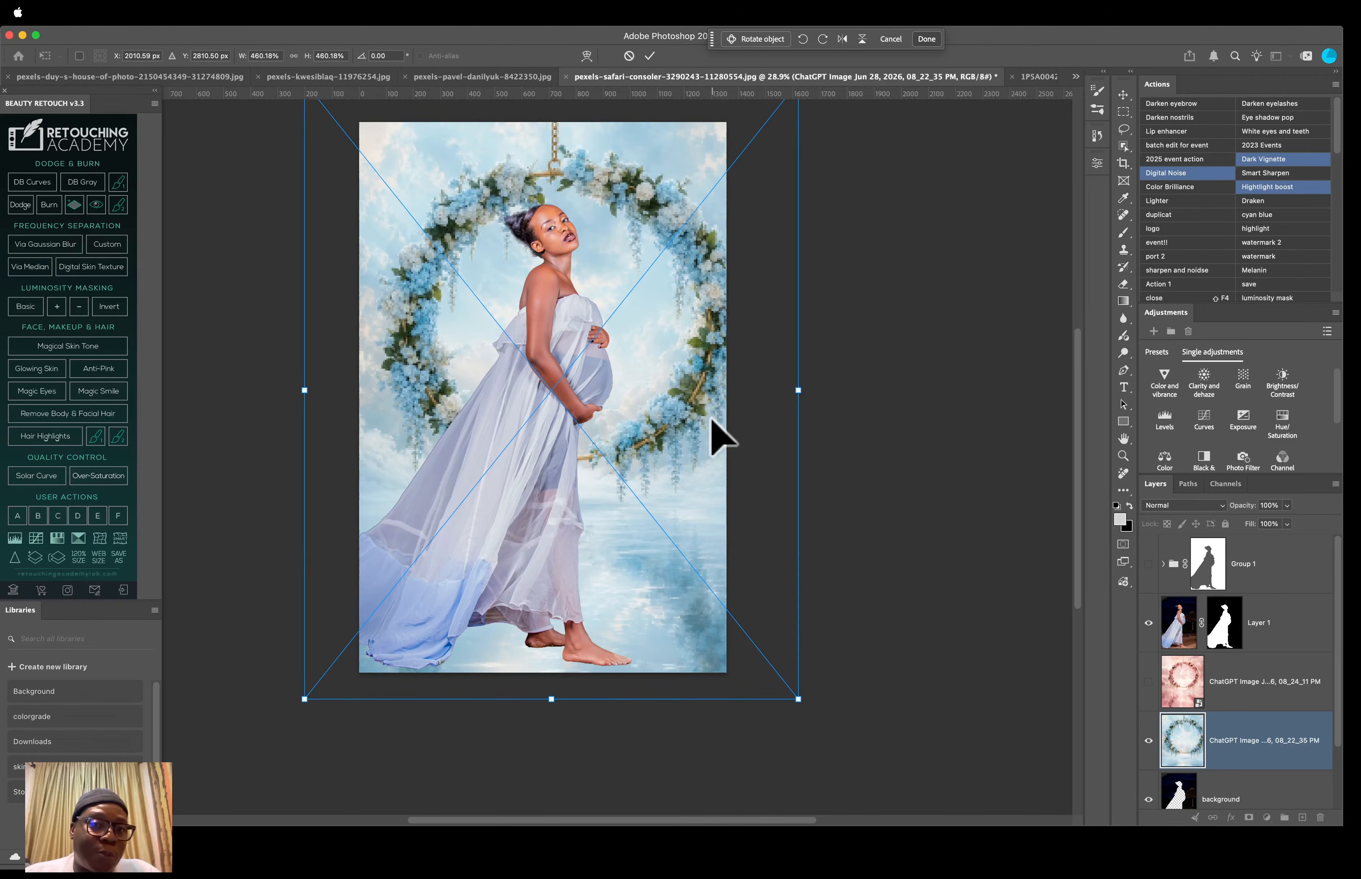
pyautogui.moveTo(712, 419); pyautogui.dragTo(683, 423)
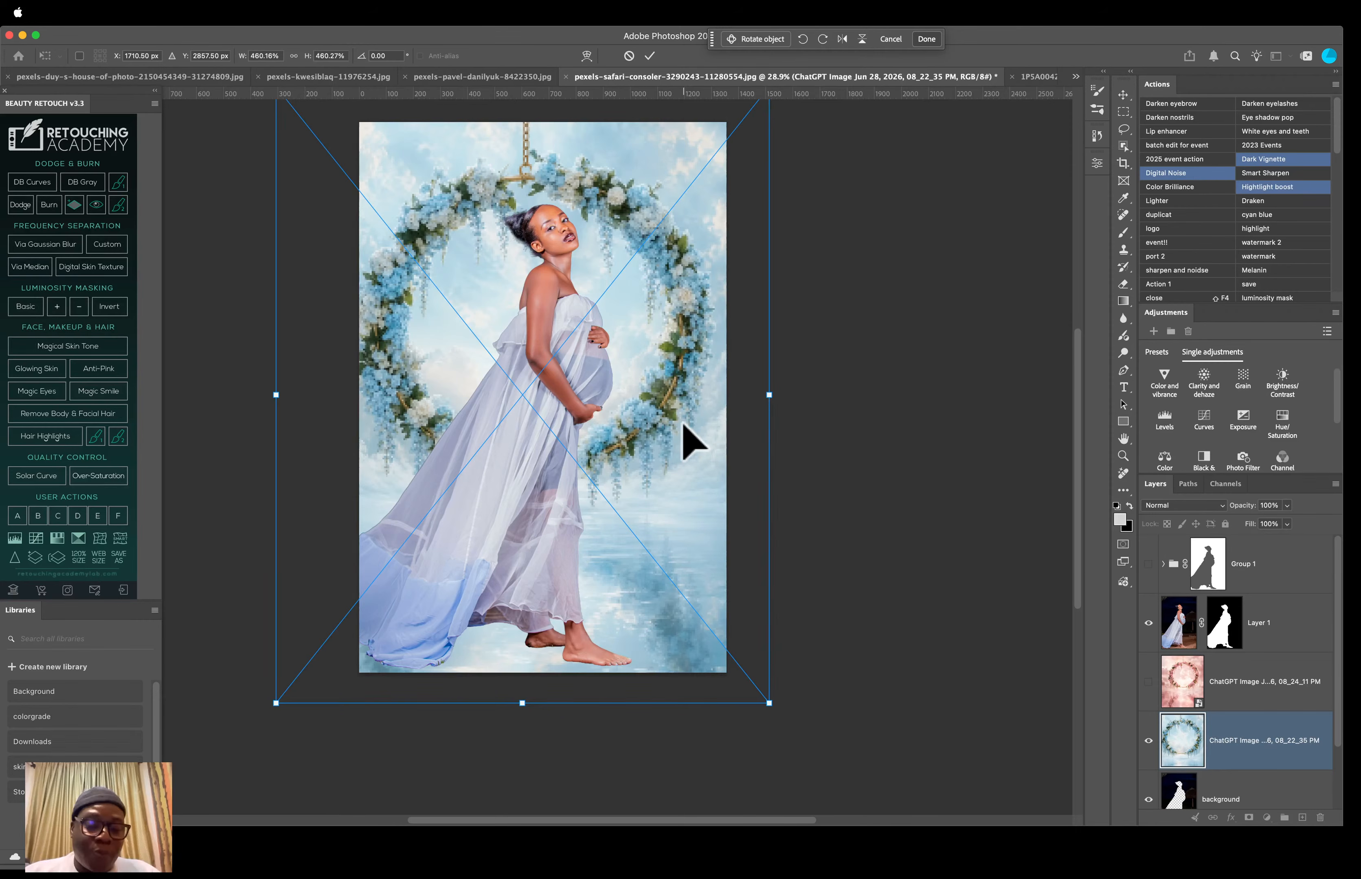
pyautogui.press('Return')
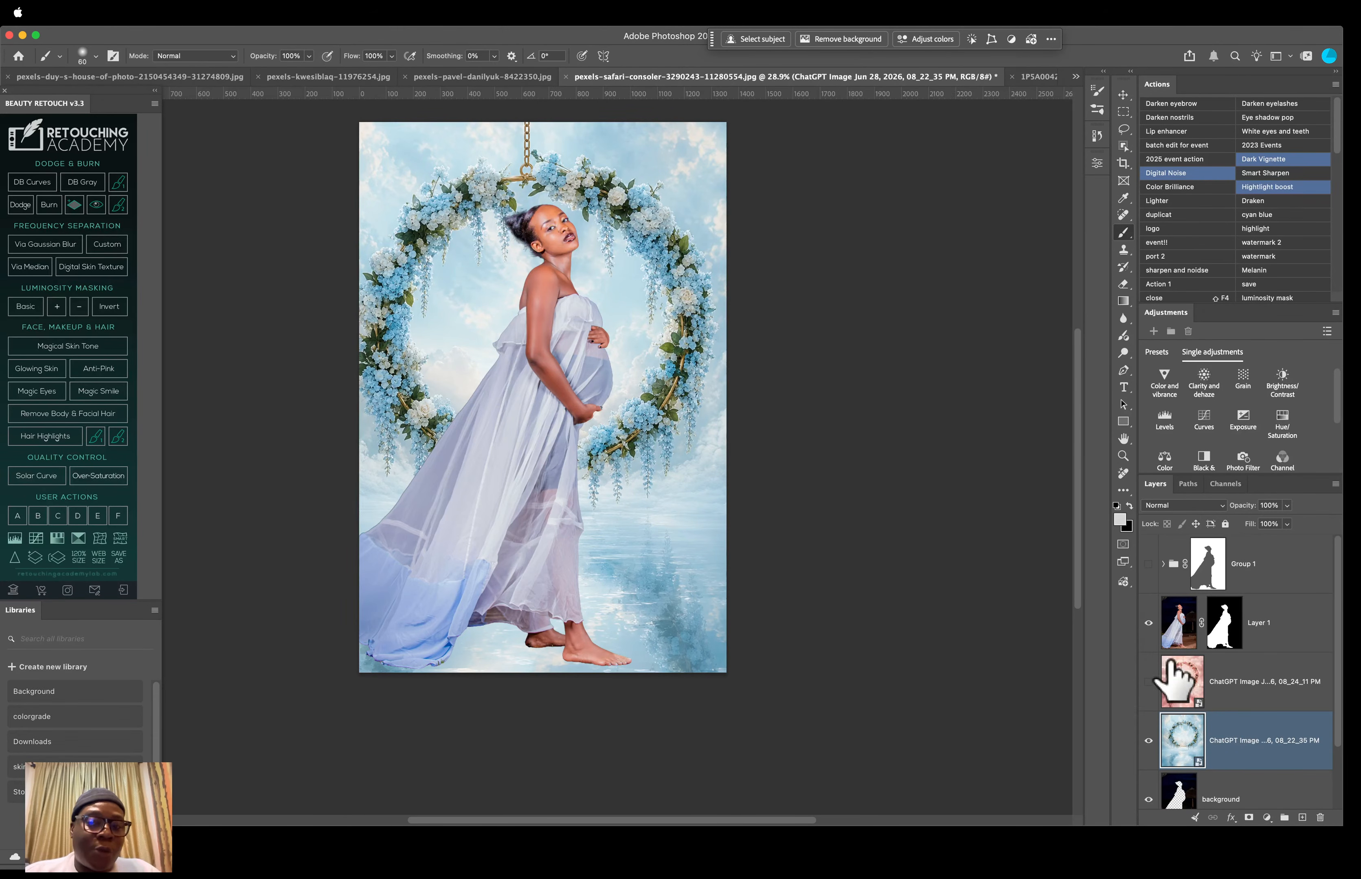
pyautogui.click(1149, 741)
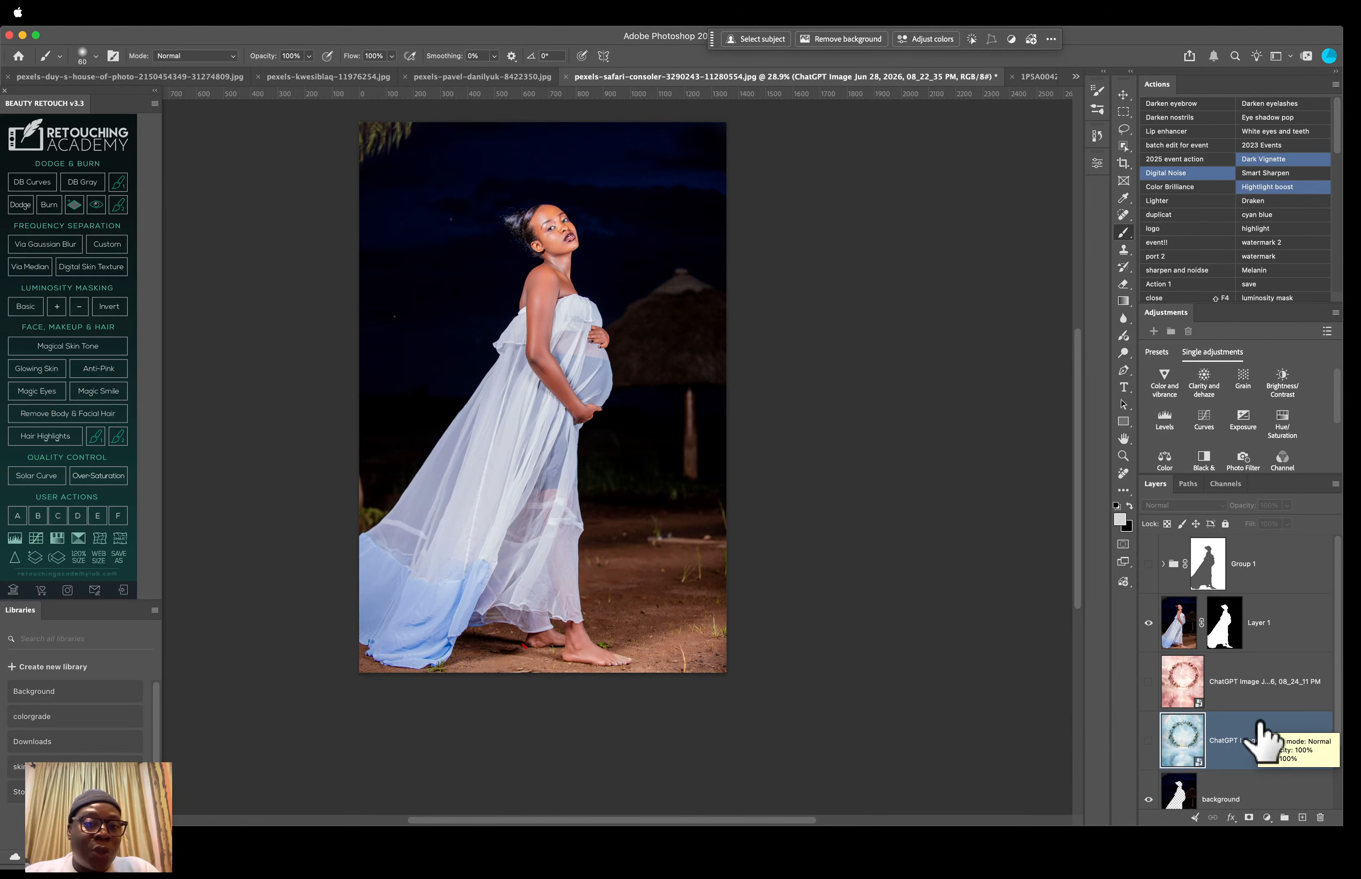
pyautogui.press('super+alt+shift+s')
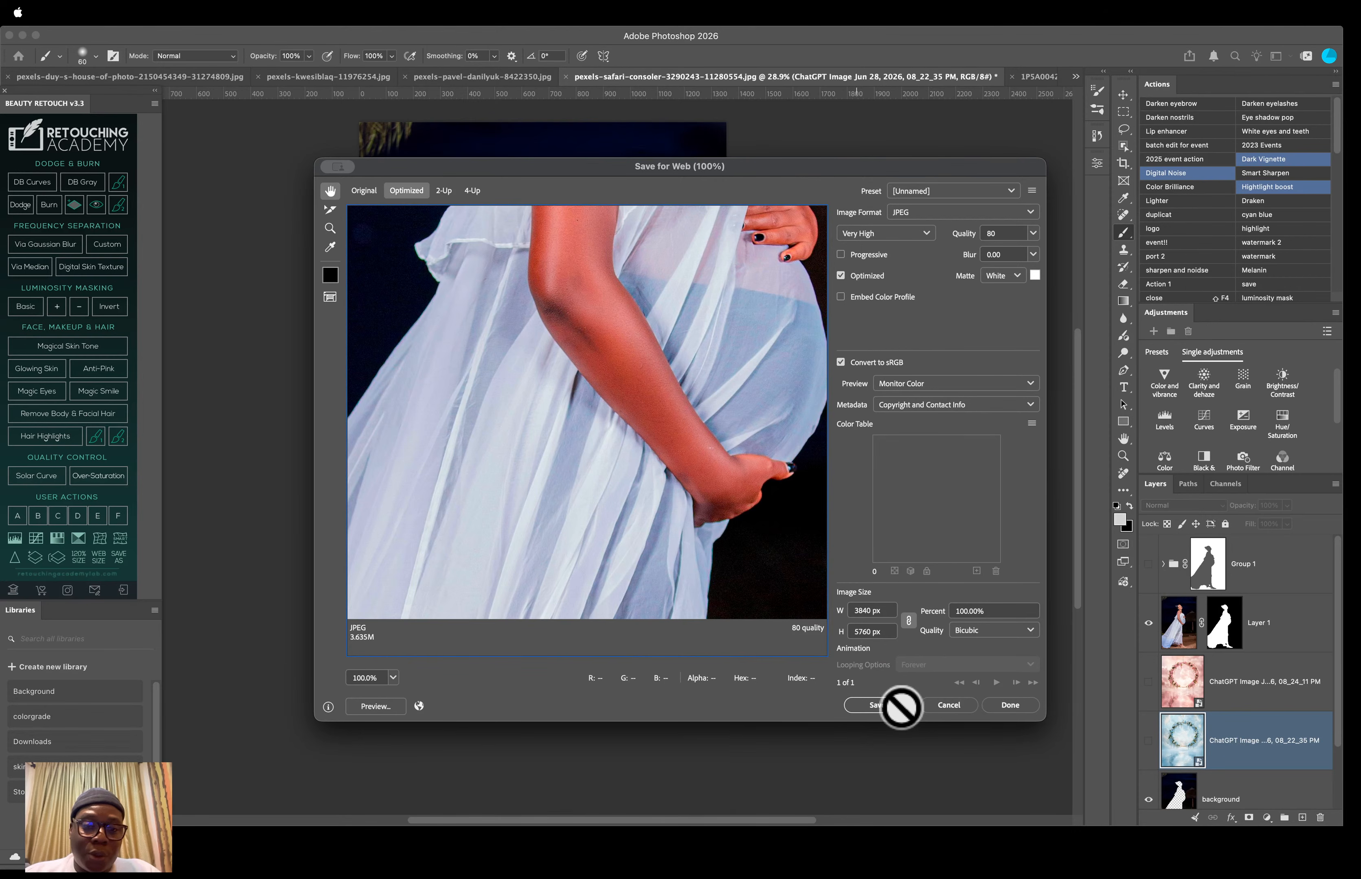
pyautogui.click(898, 705)
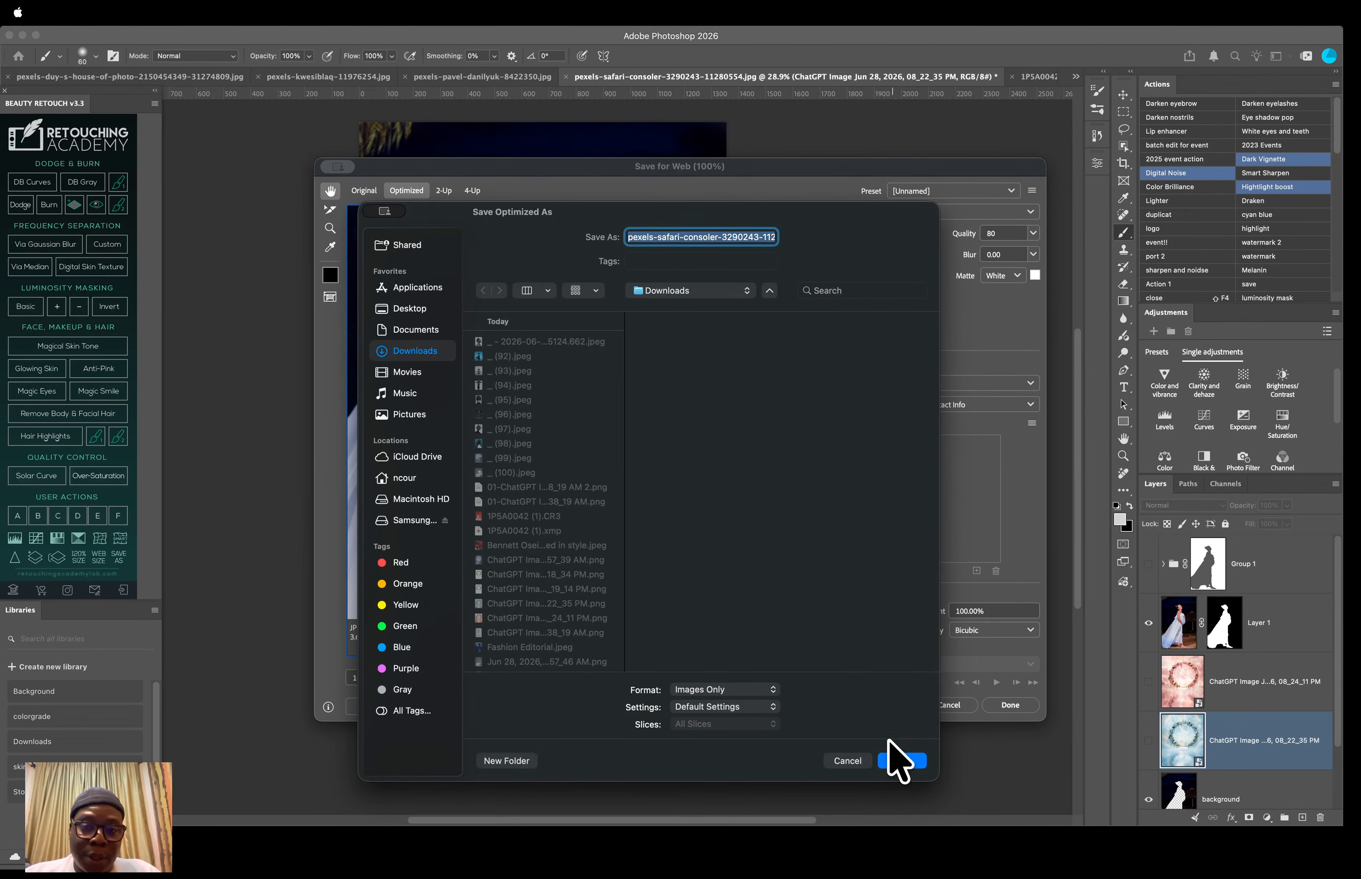
pyautogui.click(897, 759)
pyautogui.click(610, 579)
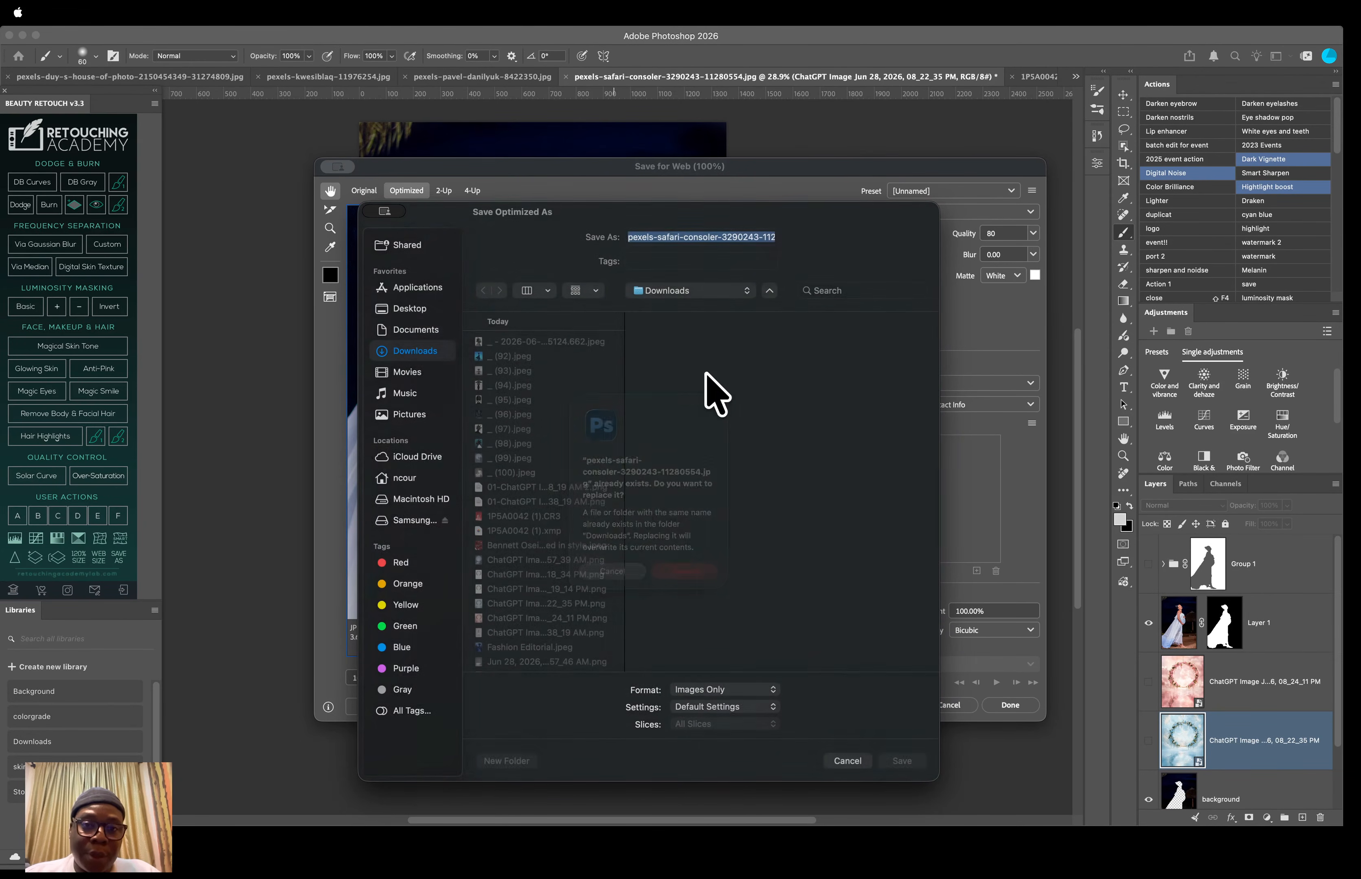
pyautogui.click(765, 237)
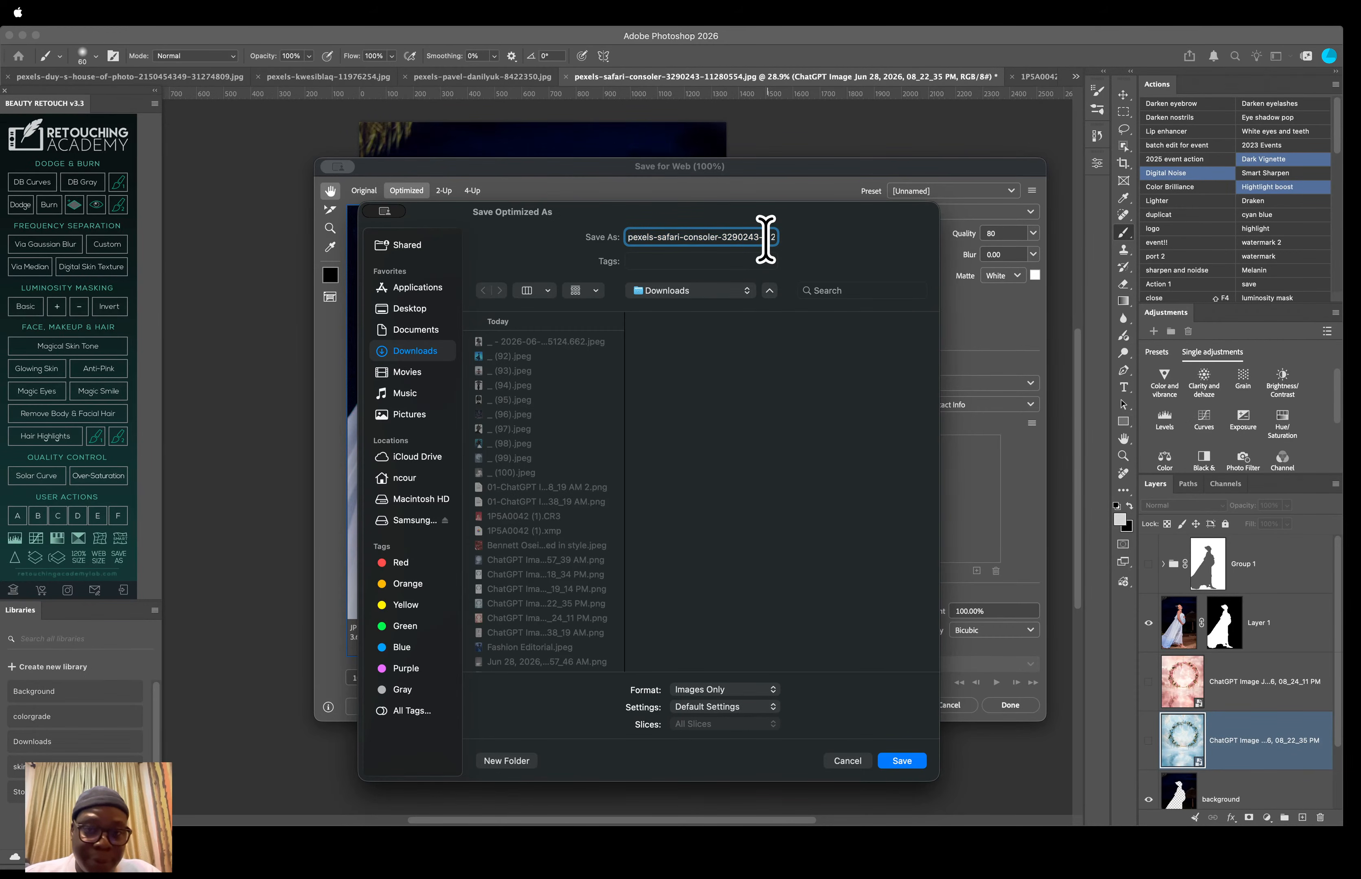
pyautogui.press('Right')
pyautogui.press('Right')
pyautogui.press('Right')
pyautogui.press('Right')
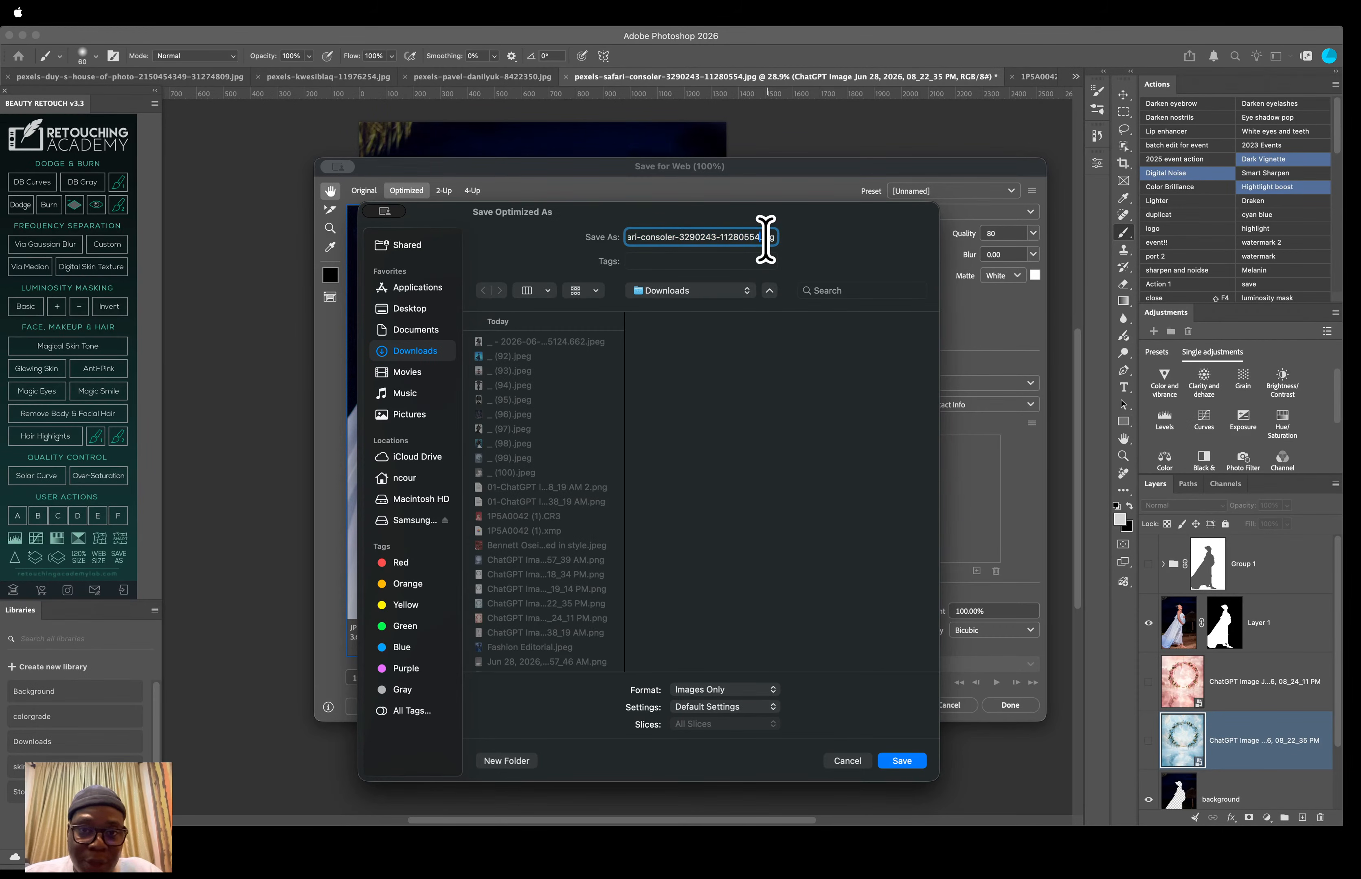
pyautogui.press('Return')
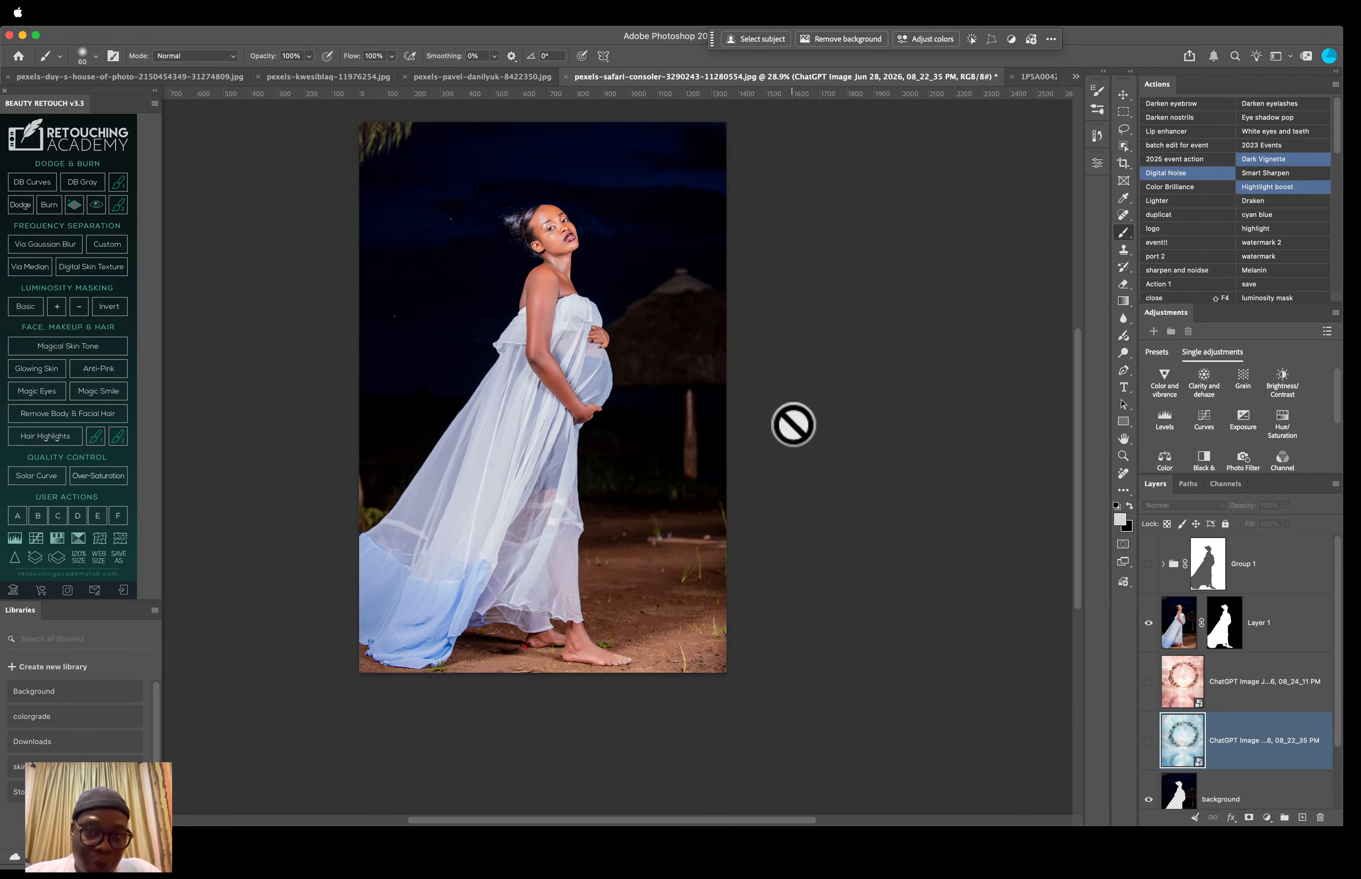
# Step: Switch to the ChatGPT conversation in Chrome, close the pink image view, and download the blue floral ring image
pyautogui.click(1239, 658)
pyautogui.click(1235, 754)
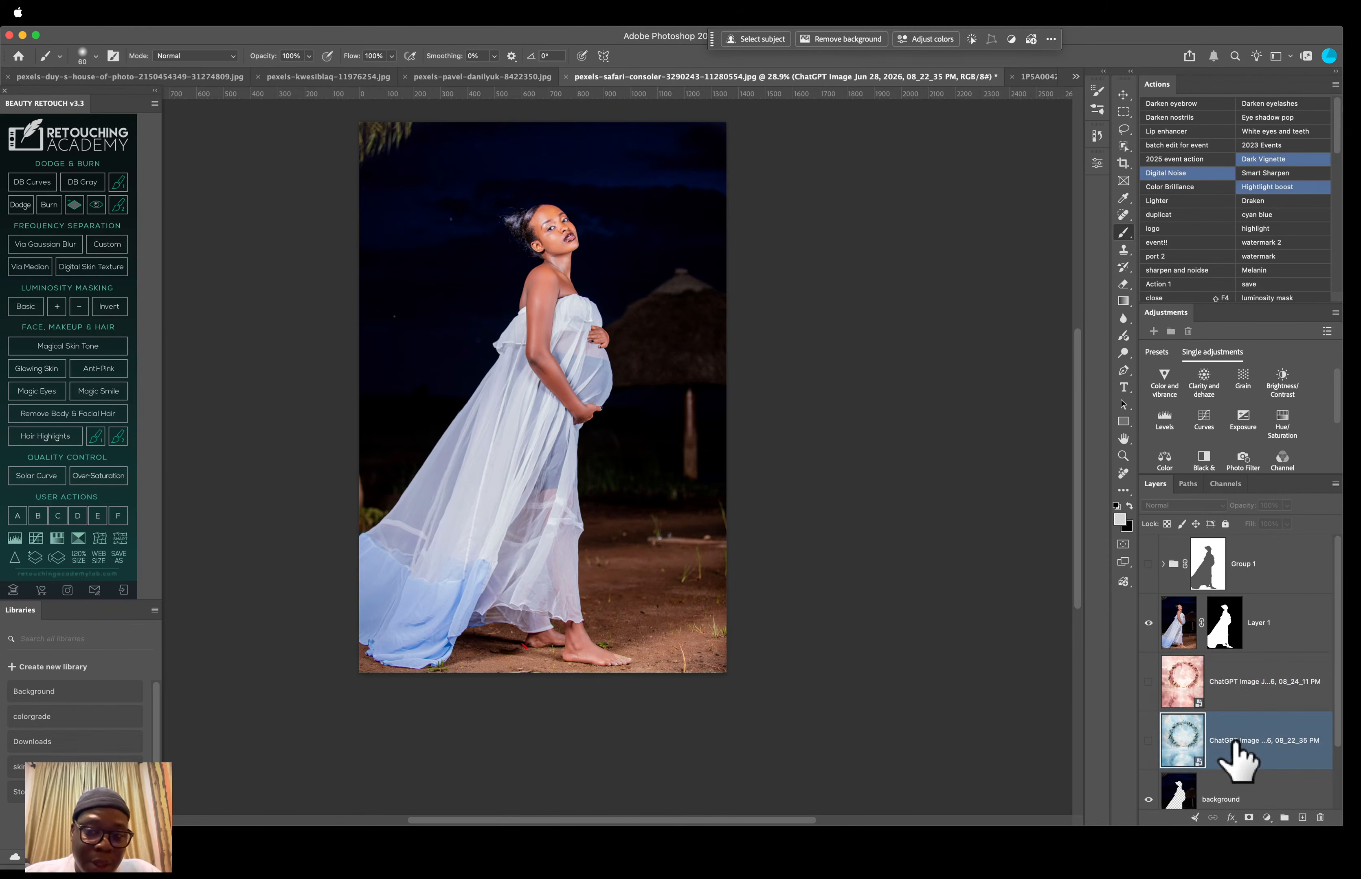
pyautogui.click(171, 874)
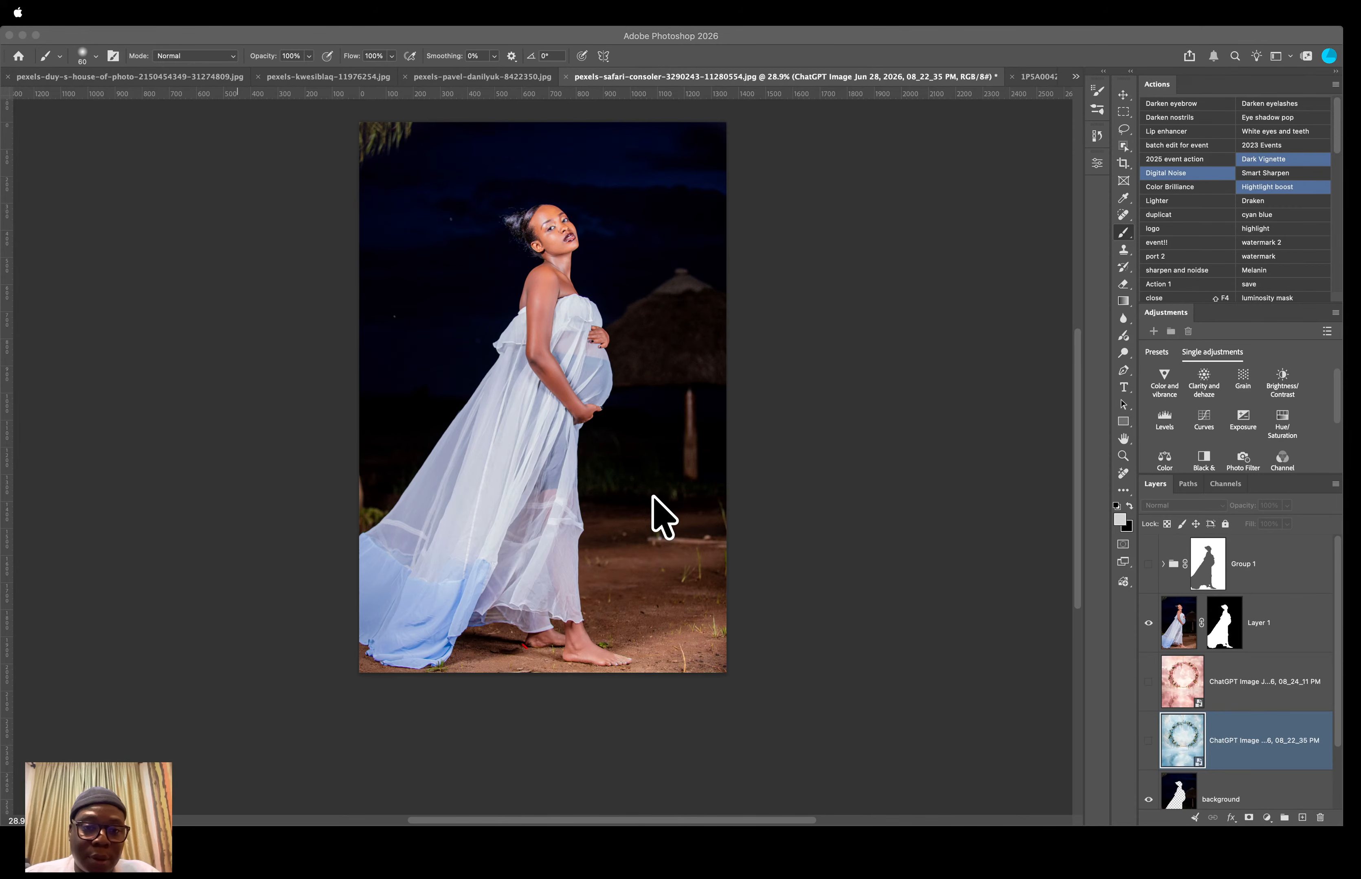
pyautogui.press('super+Tab')
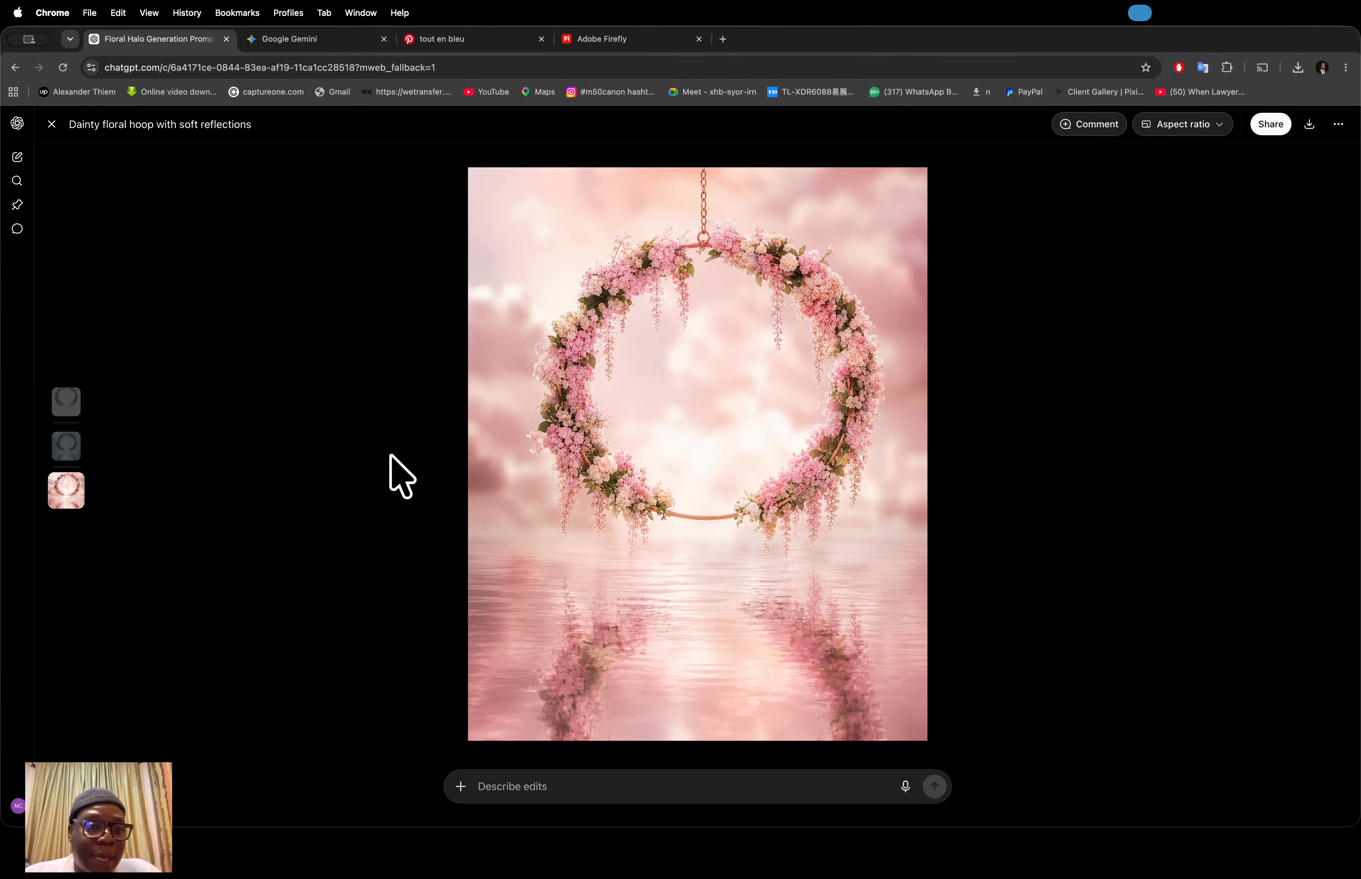
pyautogui.click(51, 124)
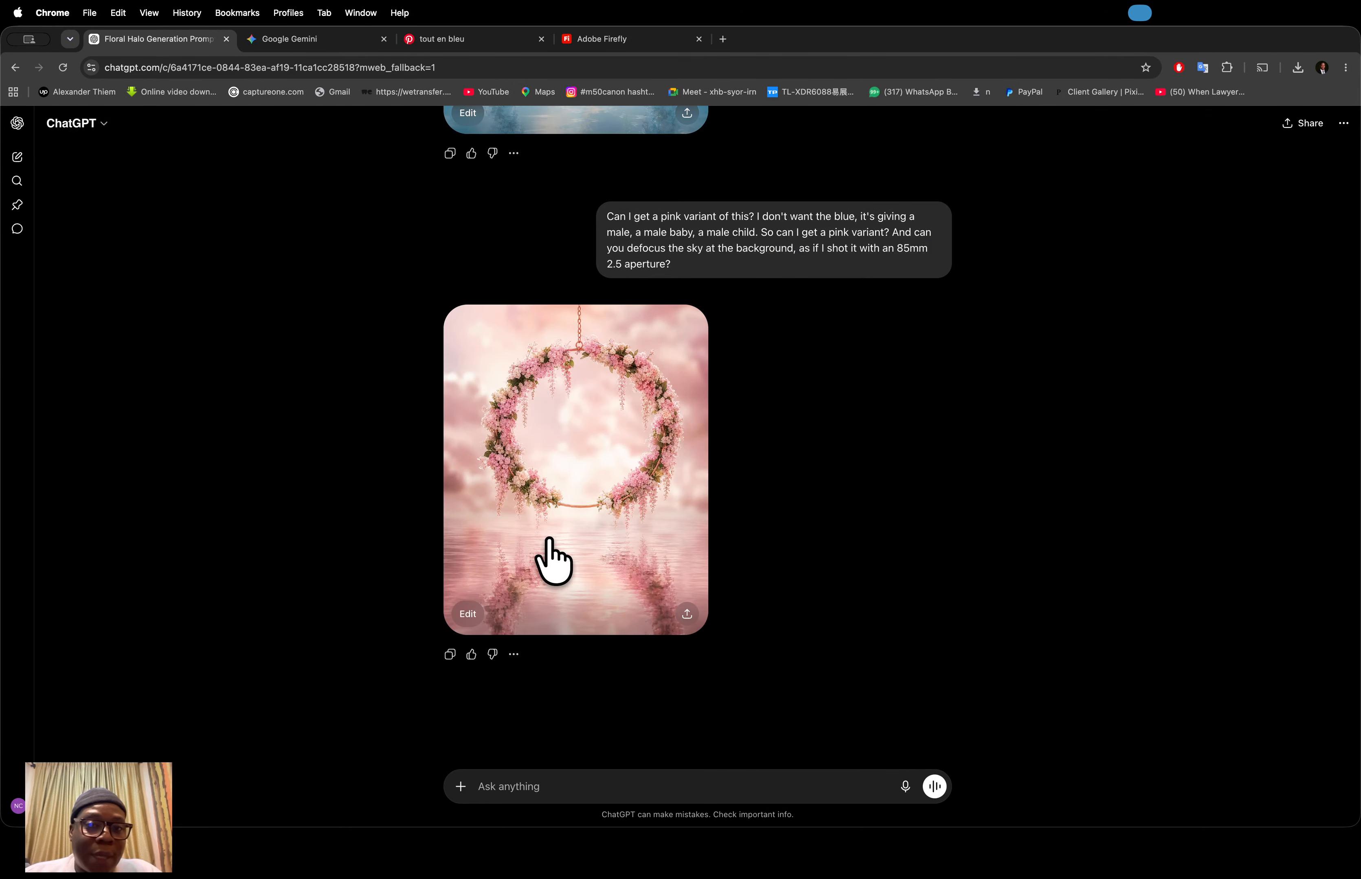
pyautogui.scroll(8, 803, 497)
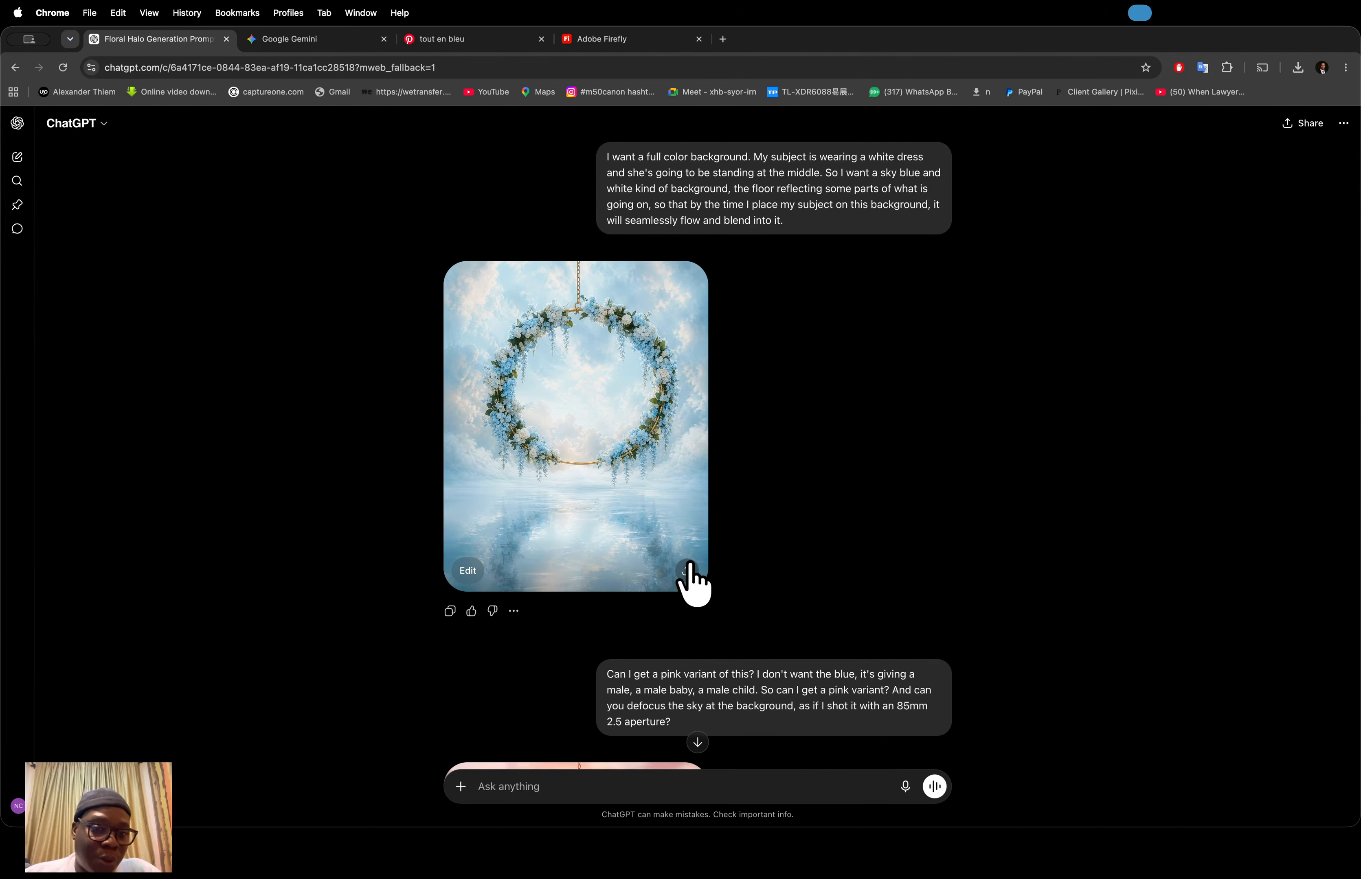
pyautogui.click(687, 566)
pyautogui.click(828, 604)
pyautogui.click(632, 724)
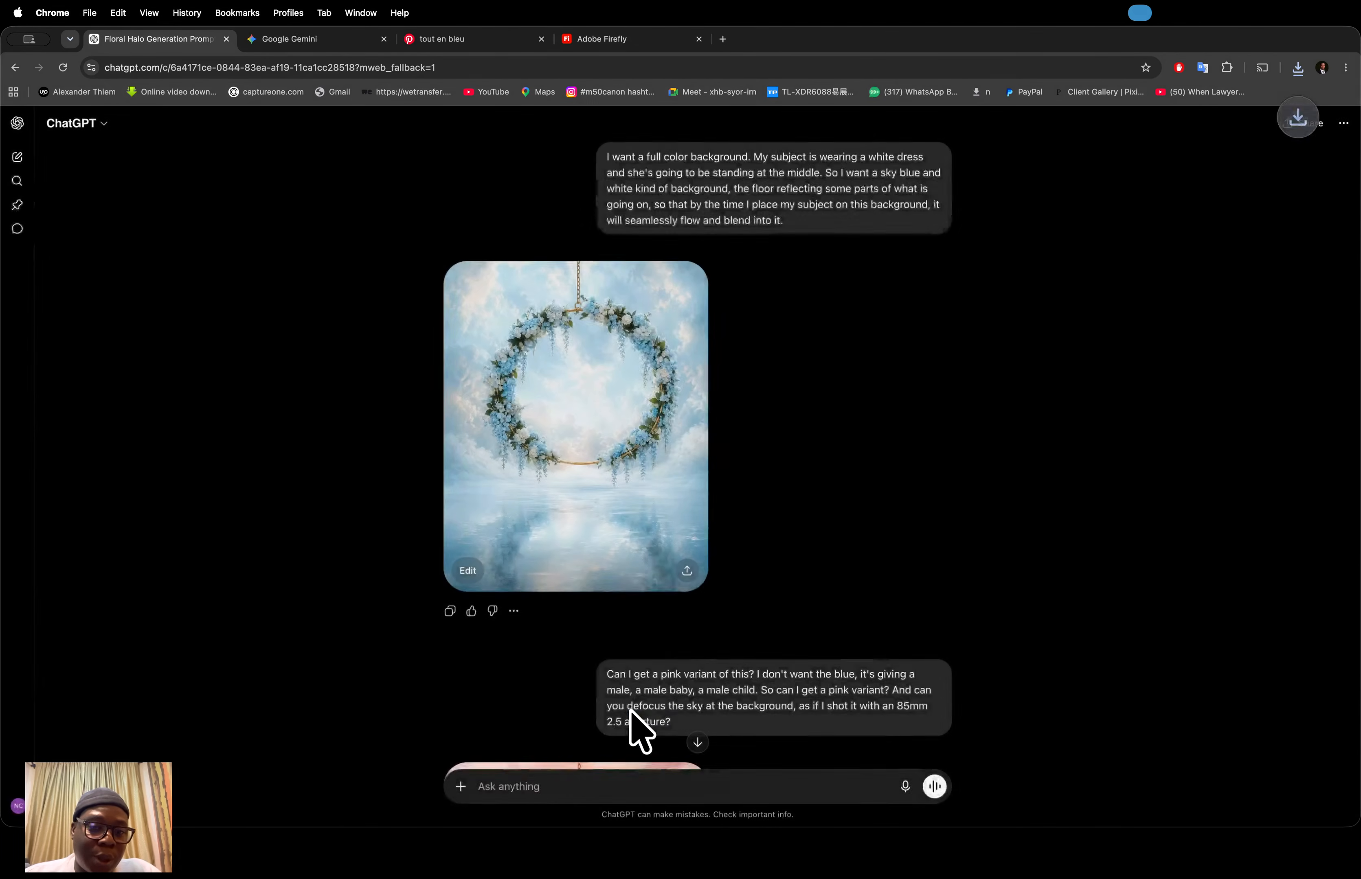
# Step: Attach the pexels-safari-consoler maternity portrait and the blue floral ring image from Downloads to a new message
pyautogui.click(461, 787)
pyautogui.click(486, 622)
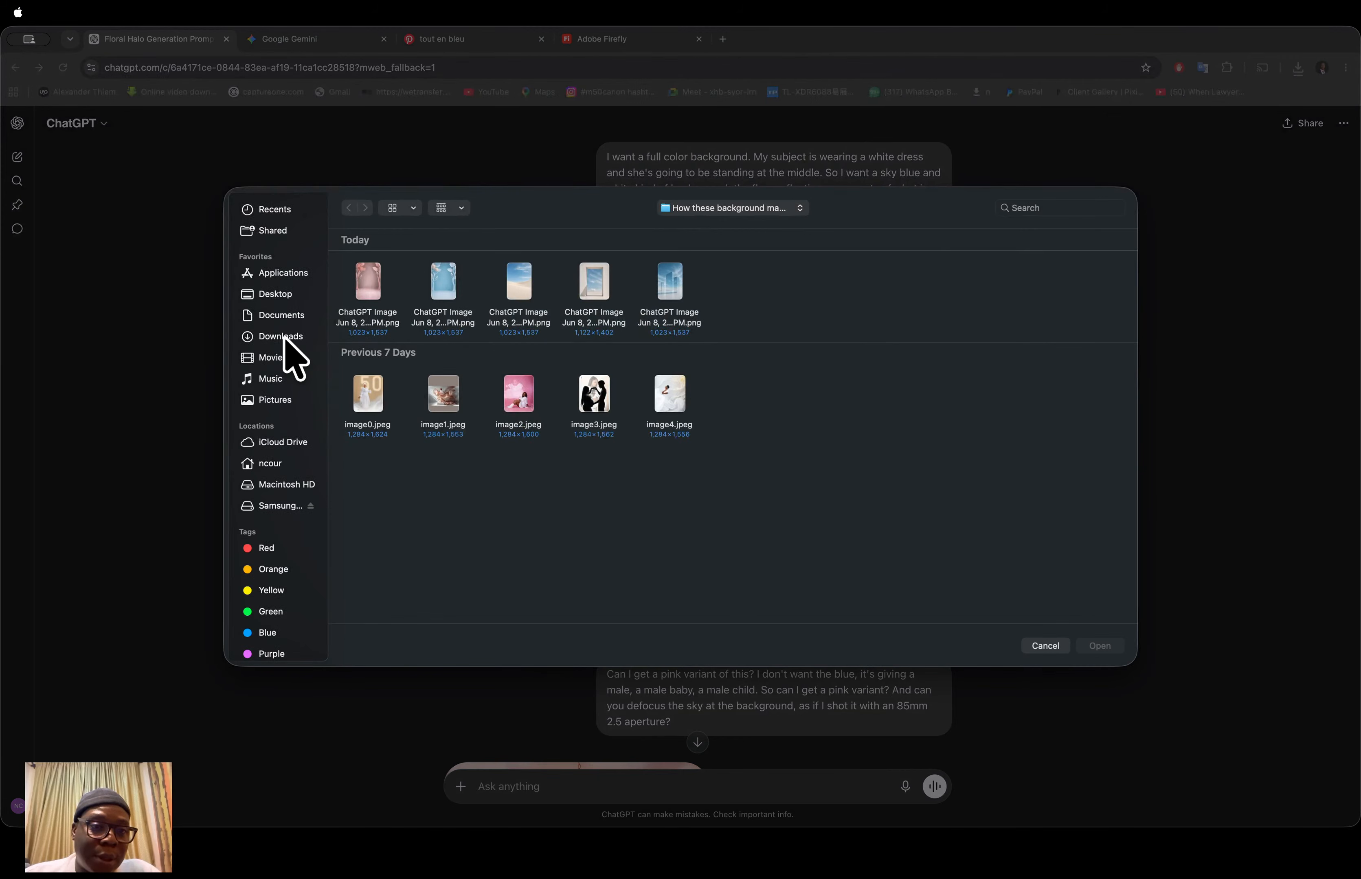
pyautogui.click(281, 338)
pyautogui.scroll(-3, 805, 380)
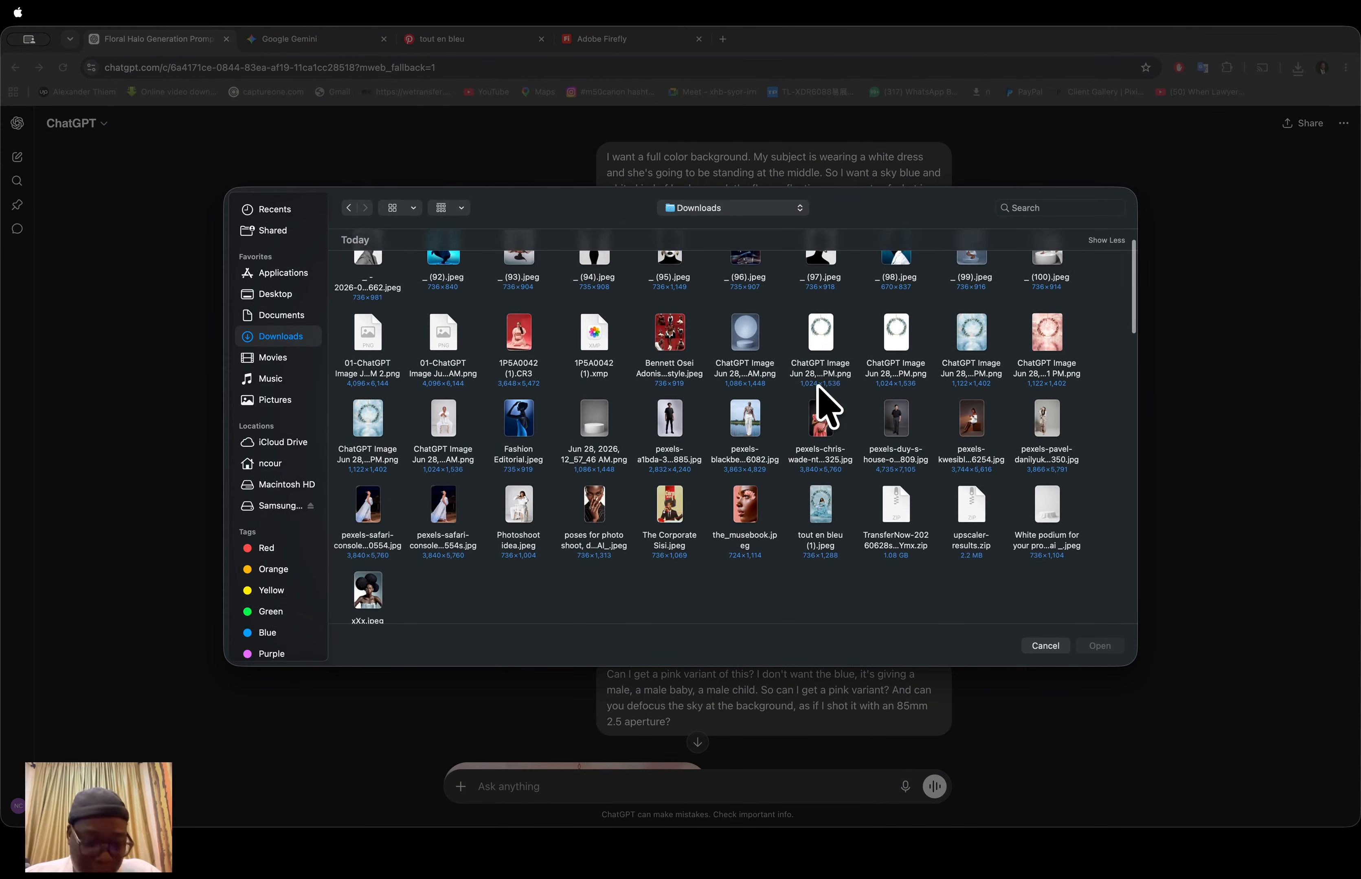
pyautogui.scroll(-1, 823, 403)
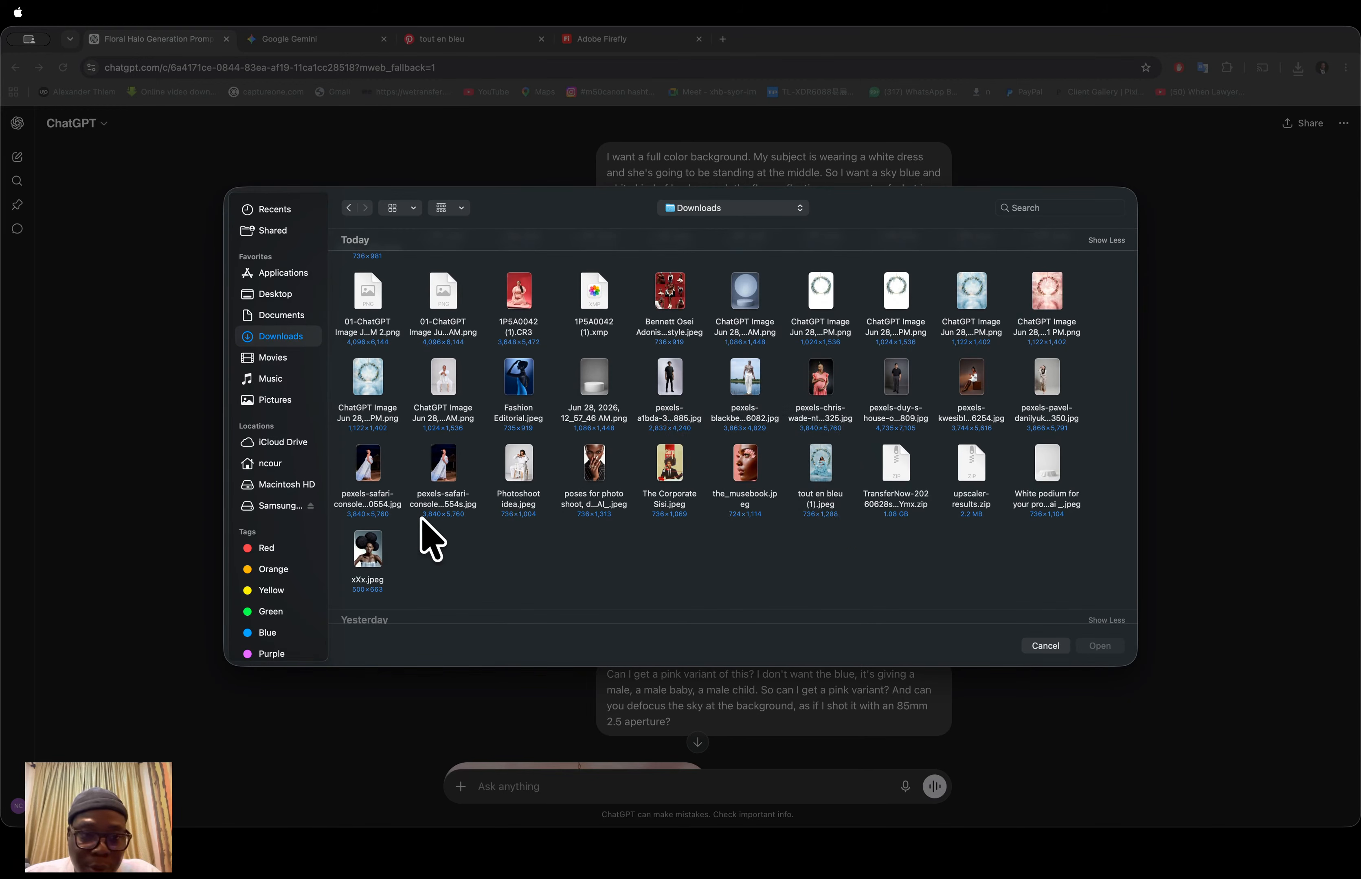
pyautogui.click(381, 480)
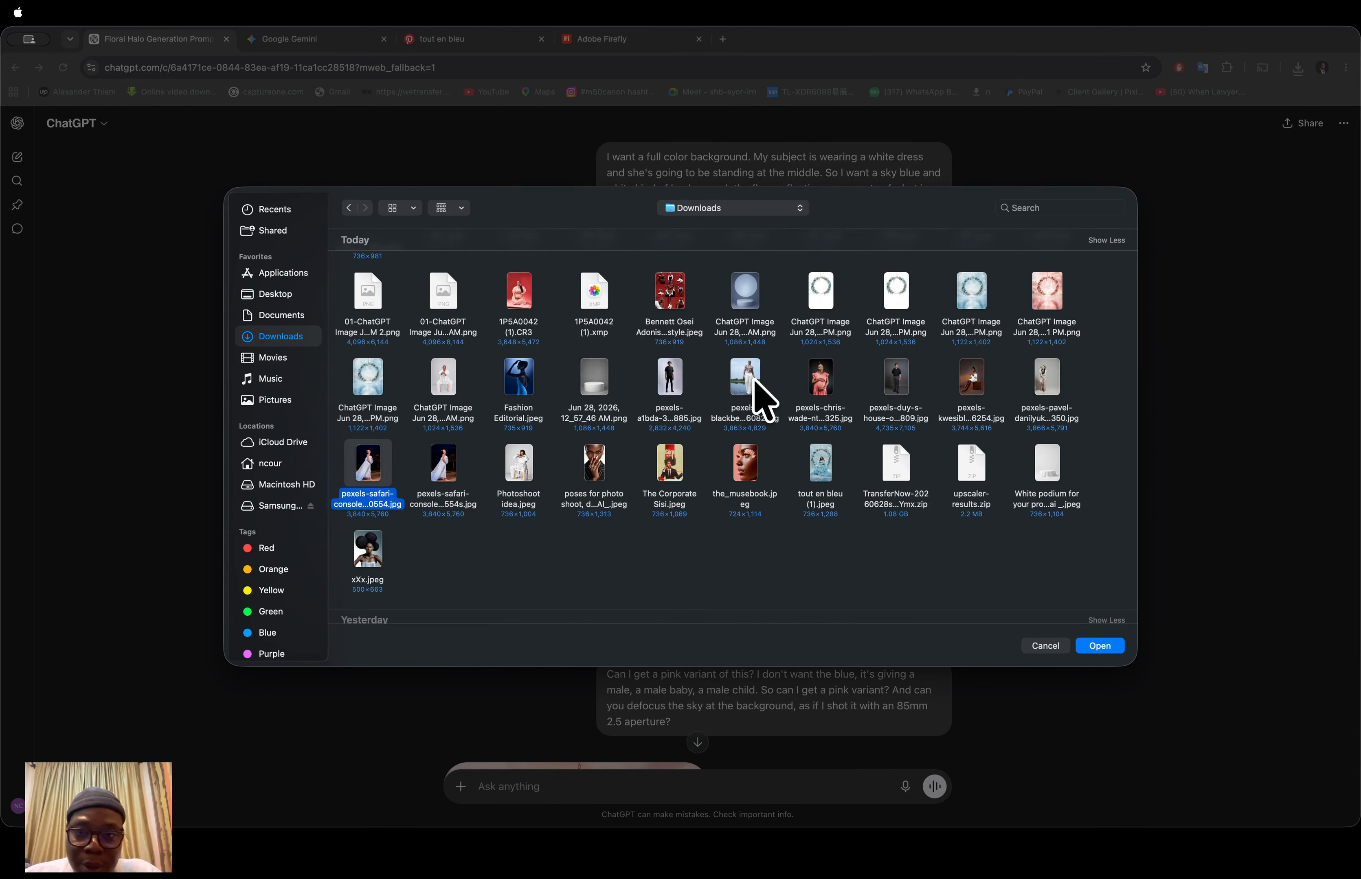
pyautogui.keyDown('super'); pyautogui.click(978, 308); pyautogui.keyUp('super')
pyautogui.click(1089, 646)
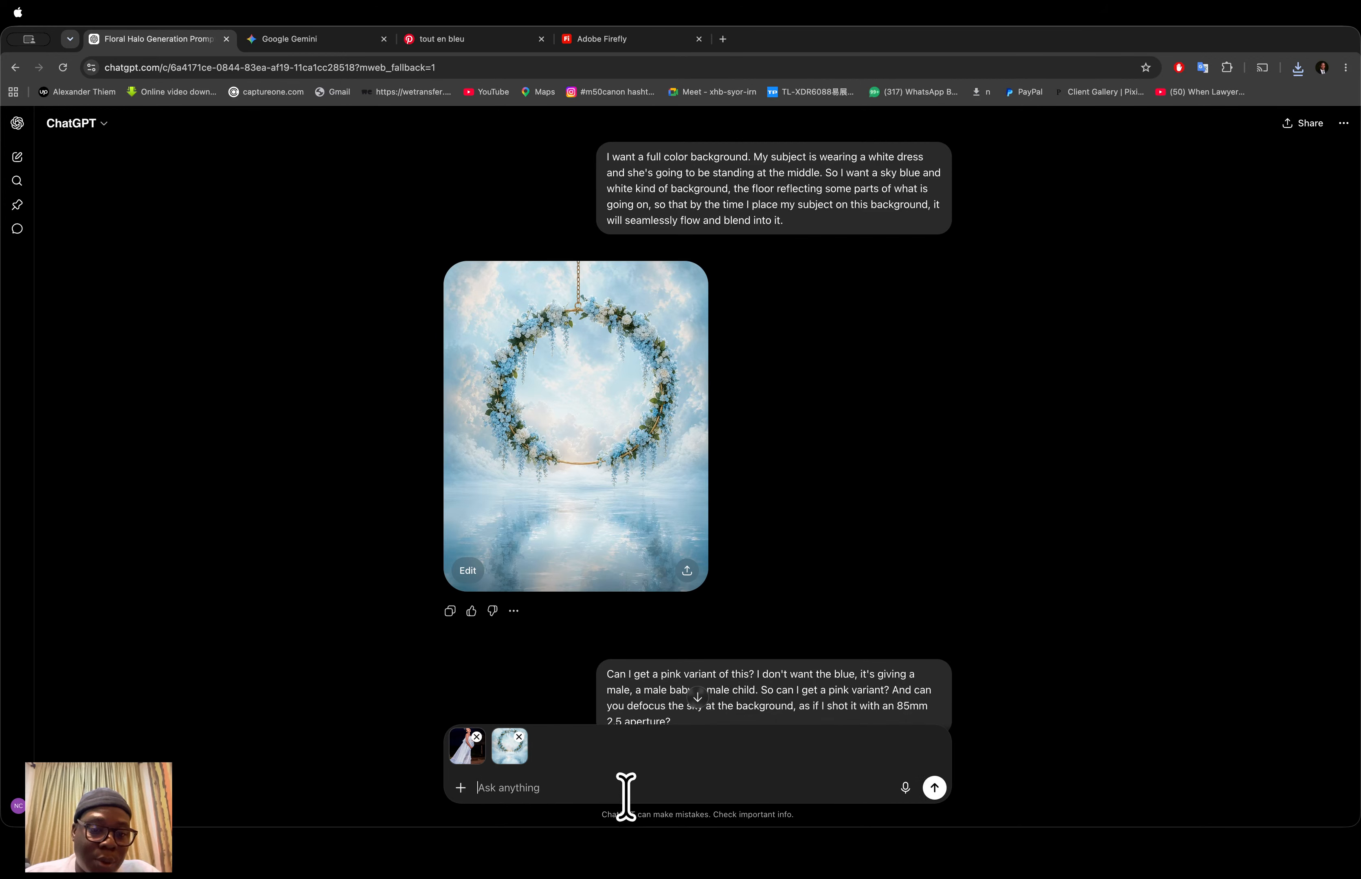
# Step: Dictate and send a prompt to remove the first image's background, replace it with the blue flower image, and place the subject realistically
pyautogui.click(905, 789)
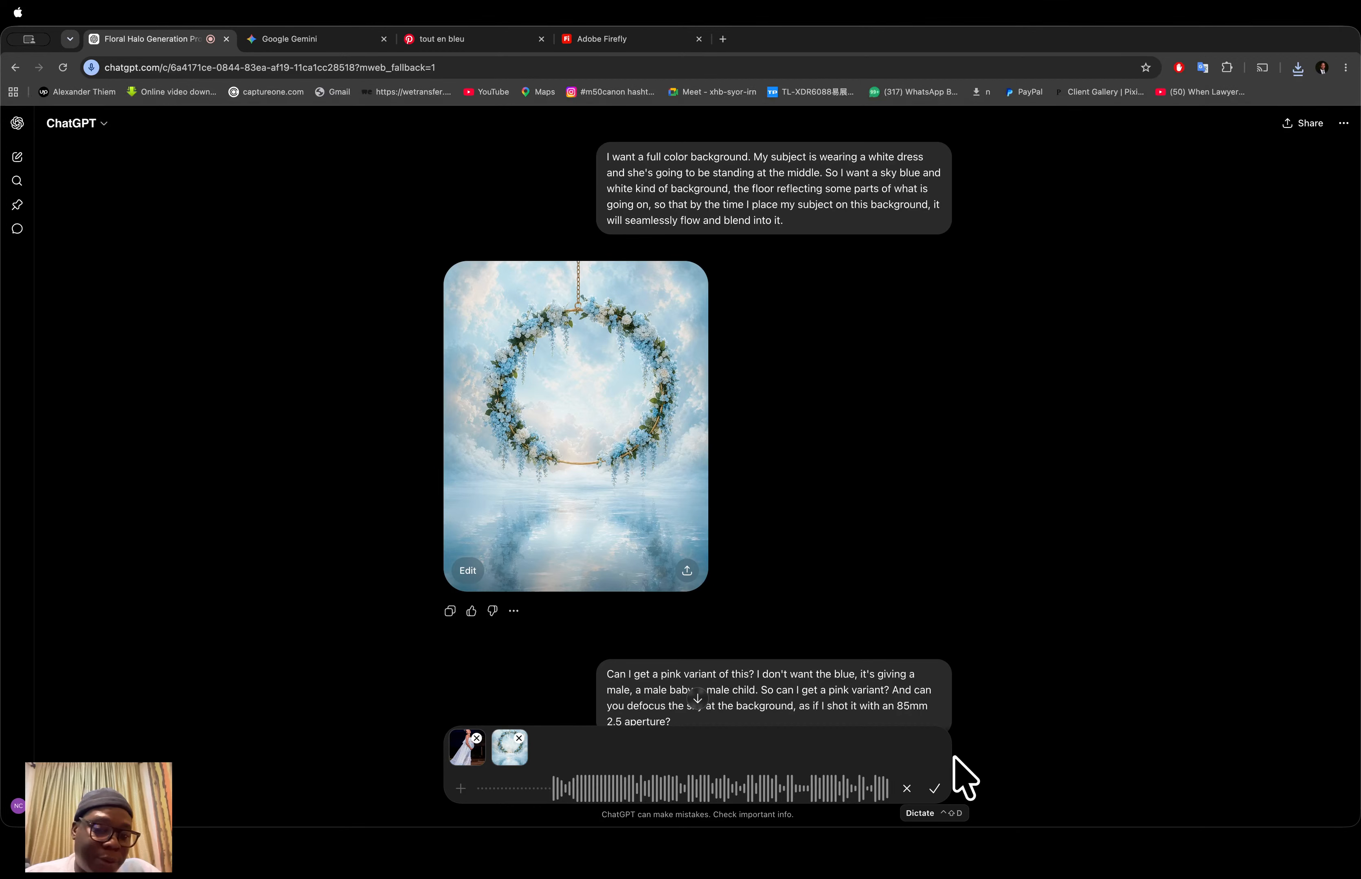
pyautogui.click(936, 789)
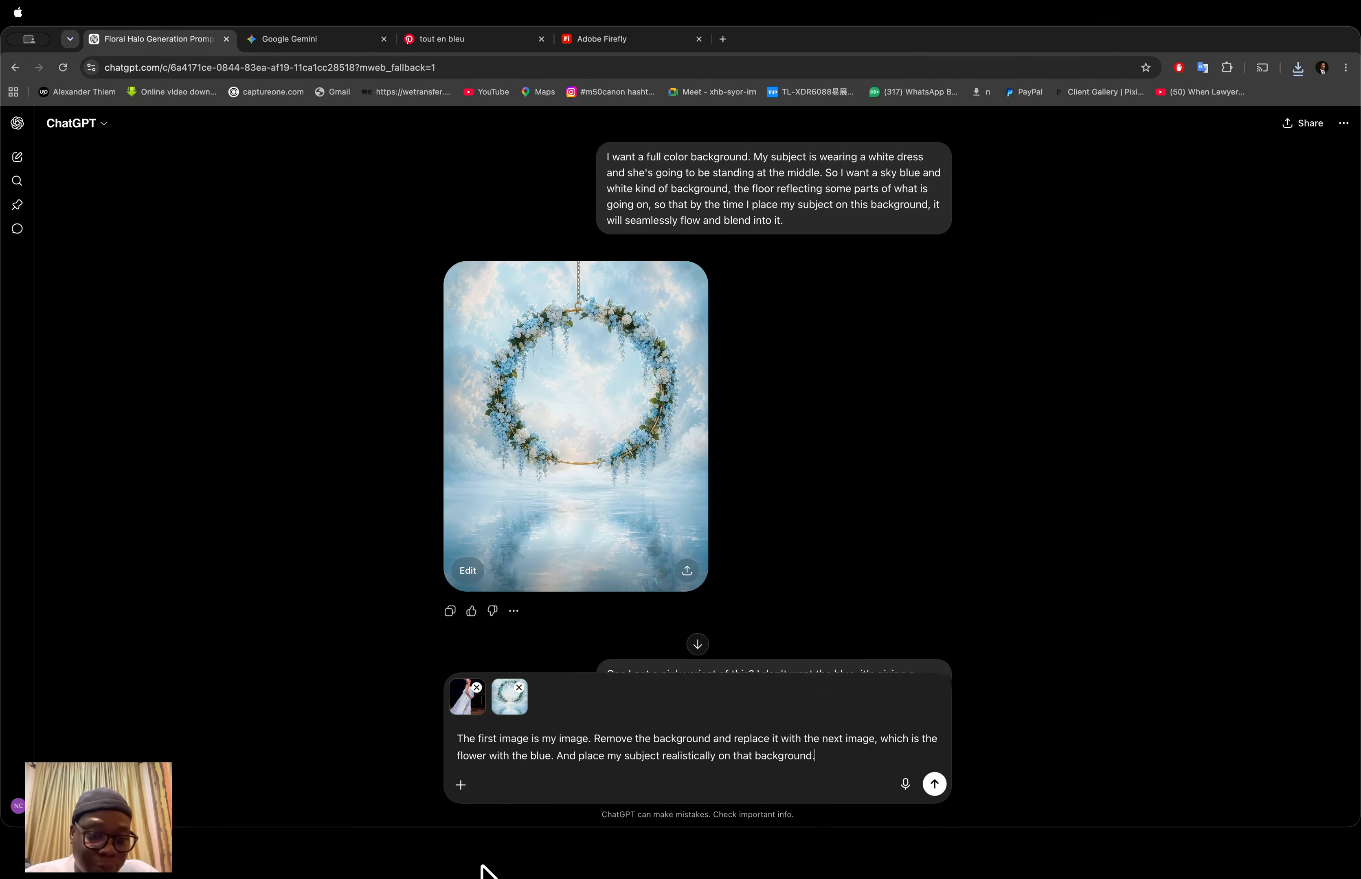
pyautogui.click(935, 784)
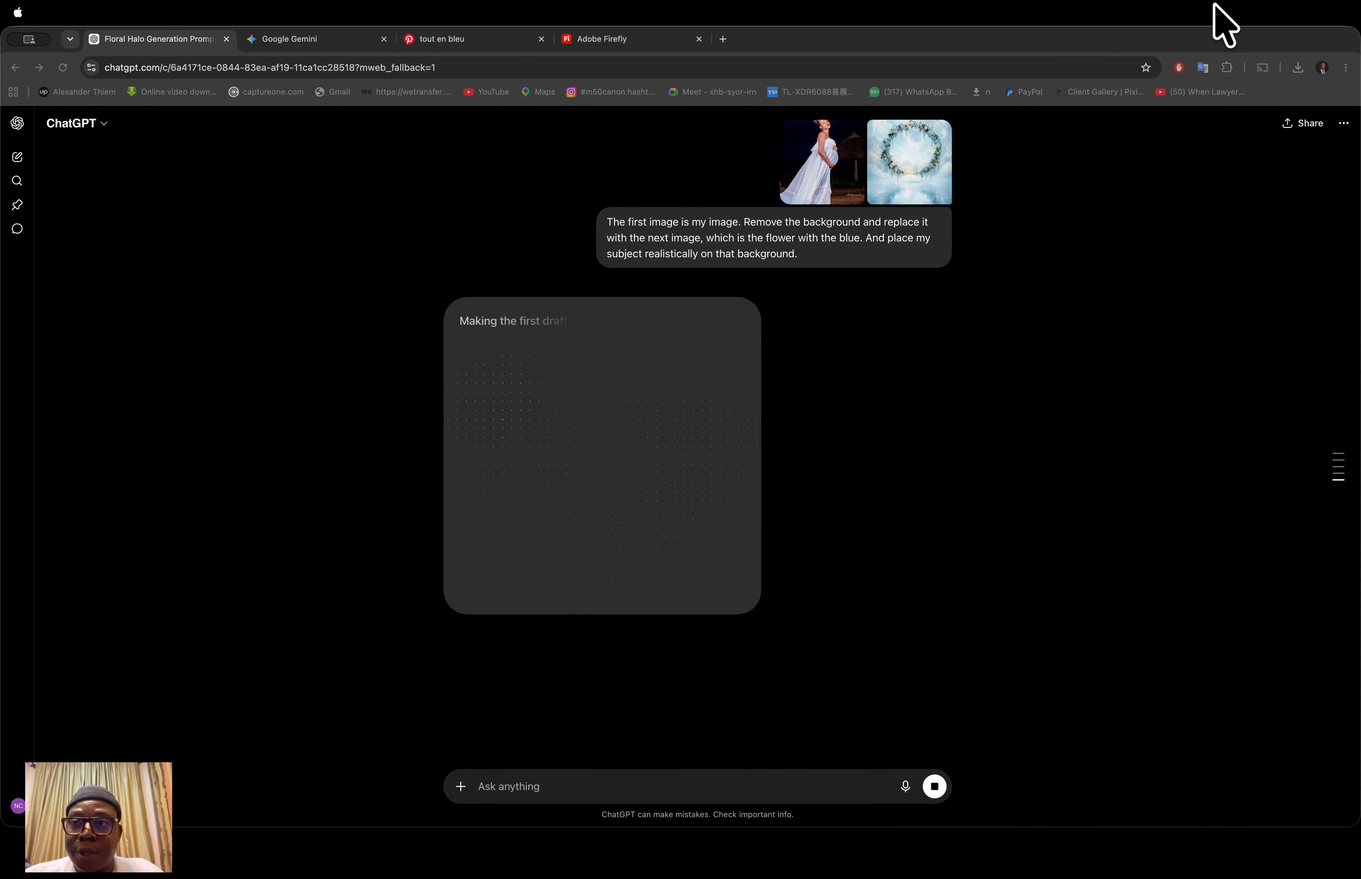
# Step: Follow the image generation, reload the conversation, and examine the generated portrait composite beneath the prompt
pyautogui.scroll(6, 765, 385)
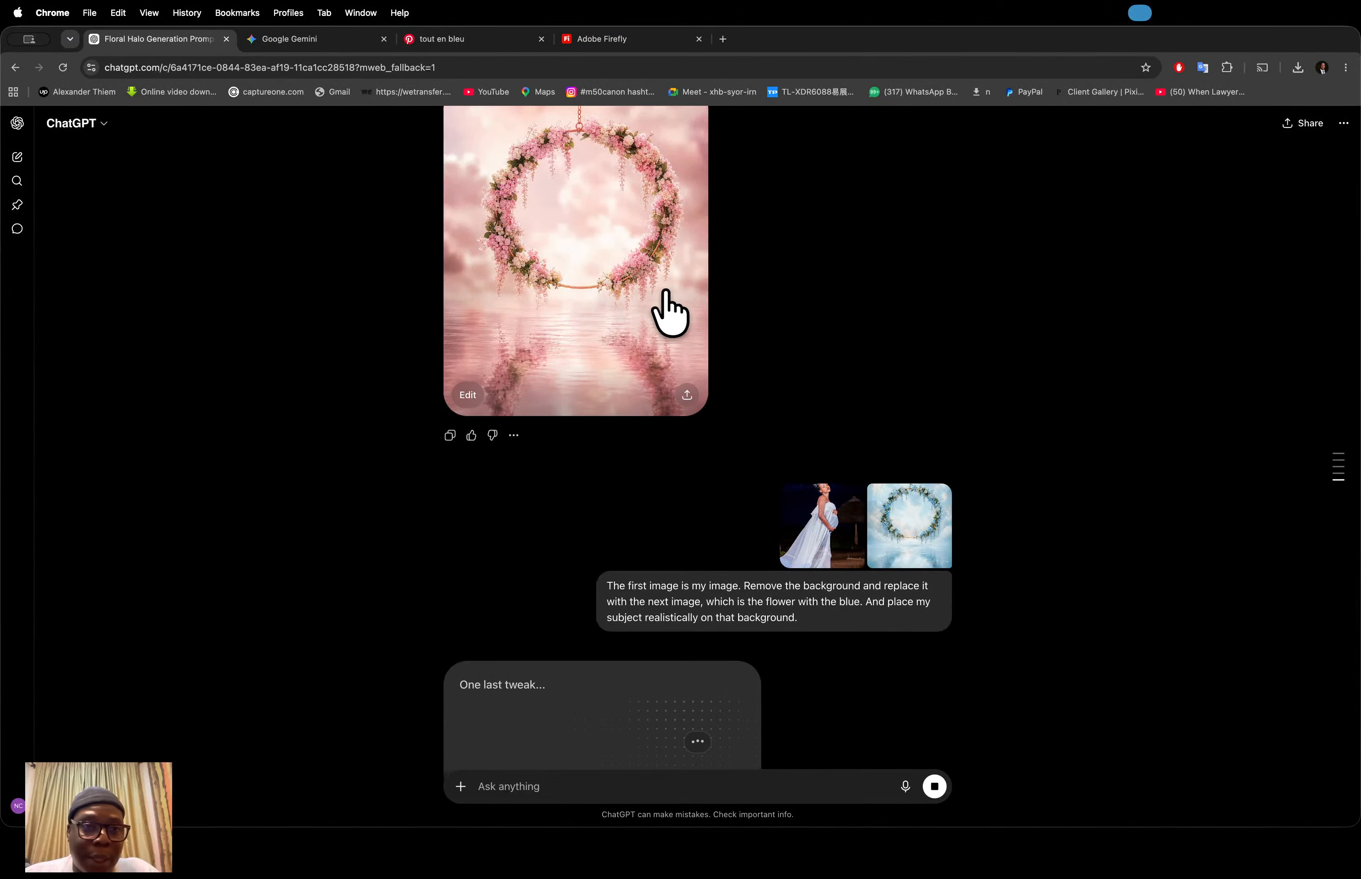
pyautogui.scroll(-10, 669, 313)
pyautogui.scroll(6, 669, 437)
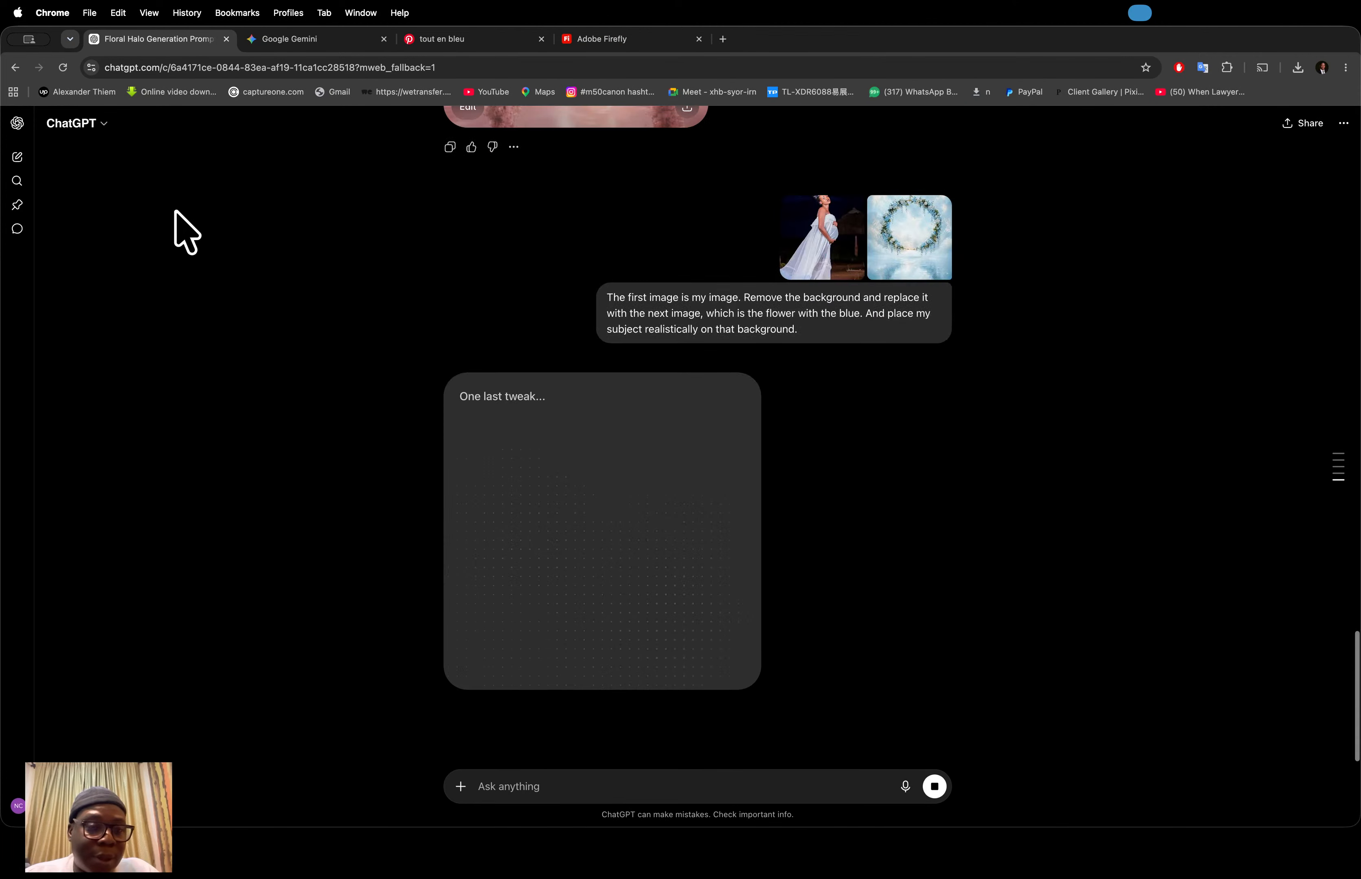
pyautogui.click(63, 68)
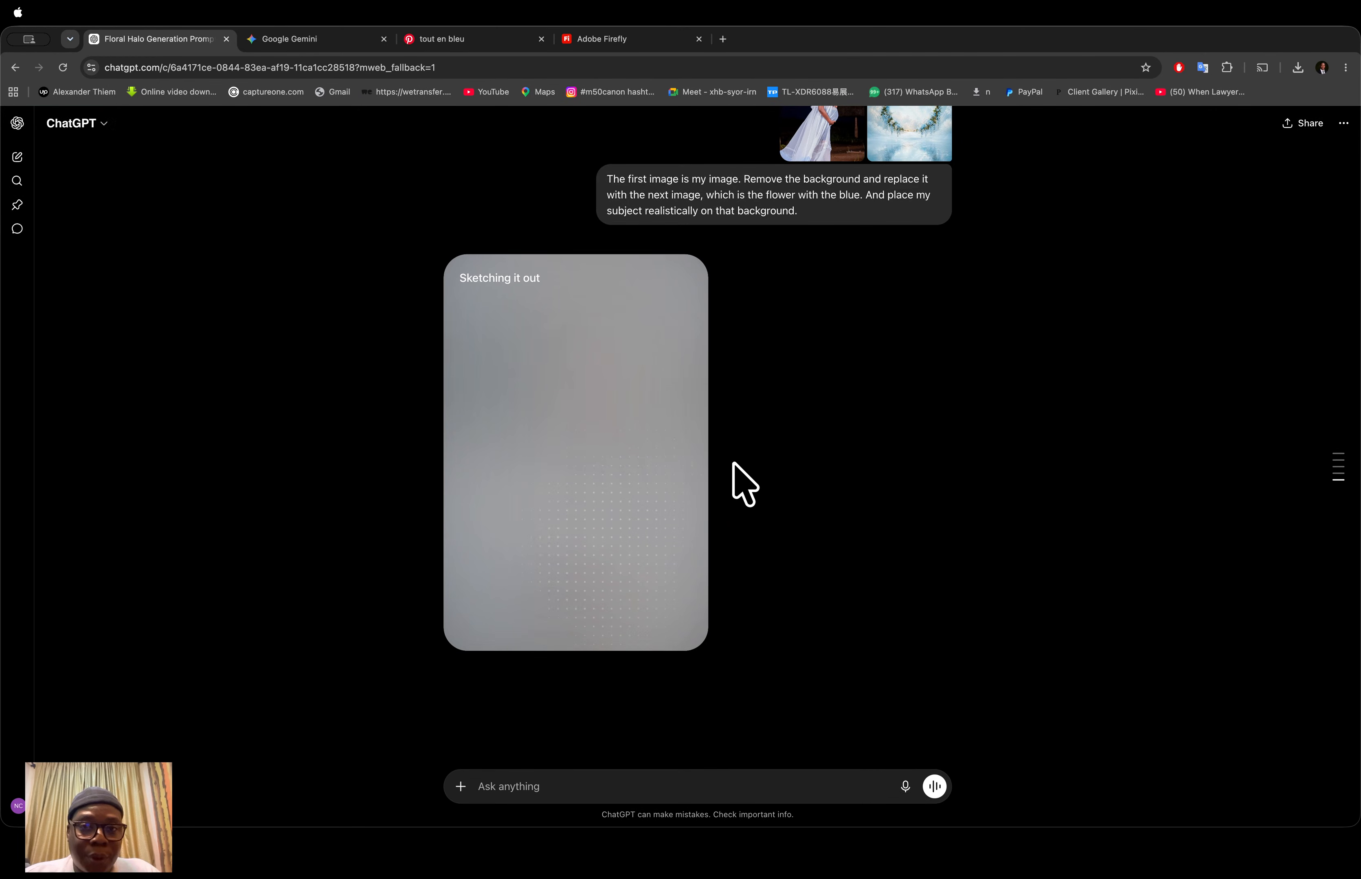
pyautogui.scroll(3, 703, 355)
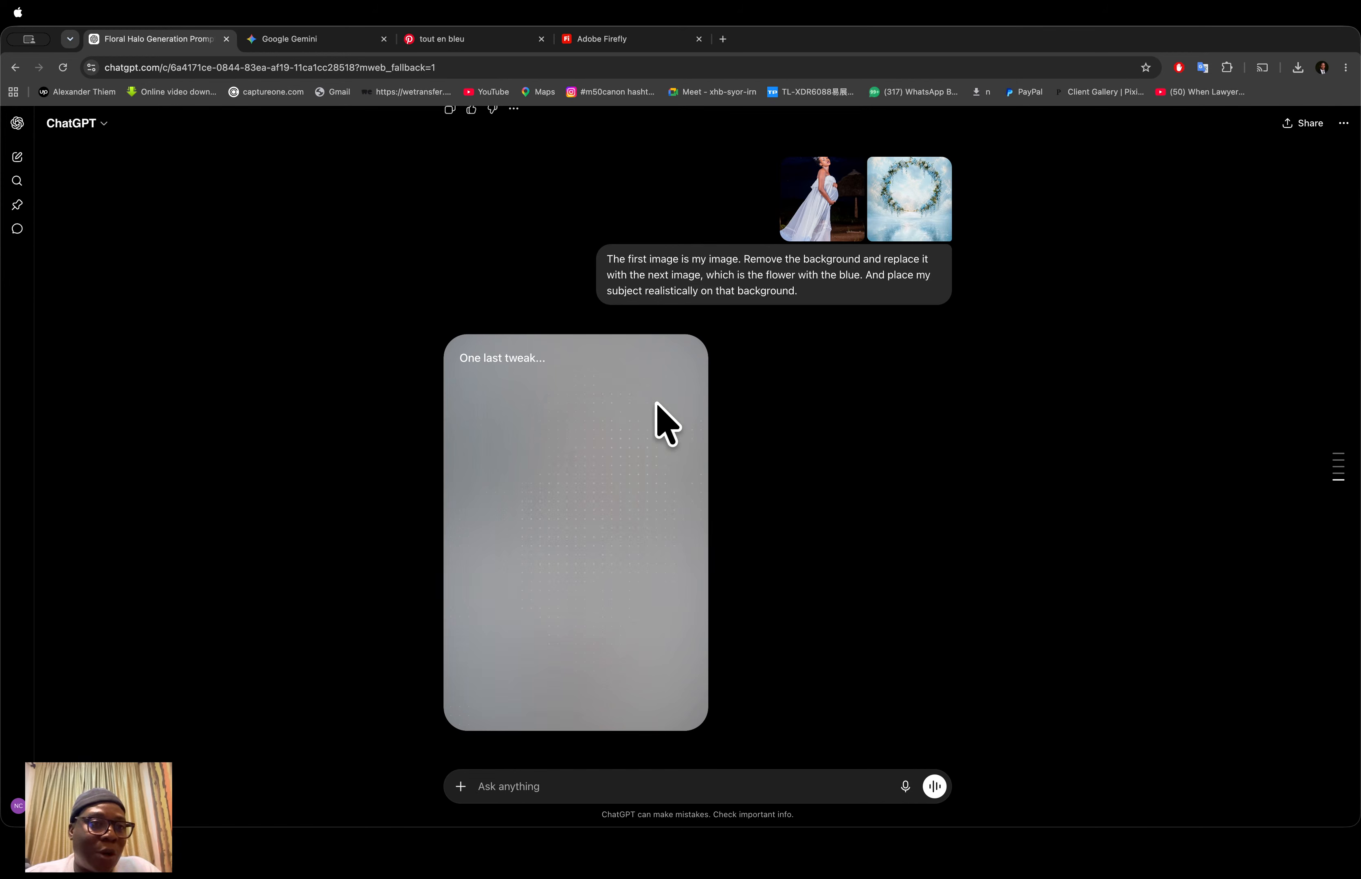
pyautogui.click(62, 65)
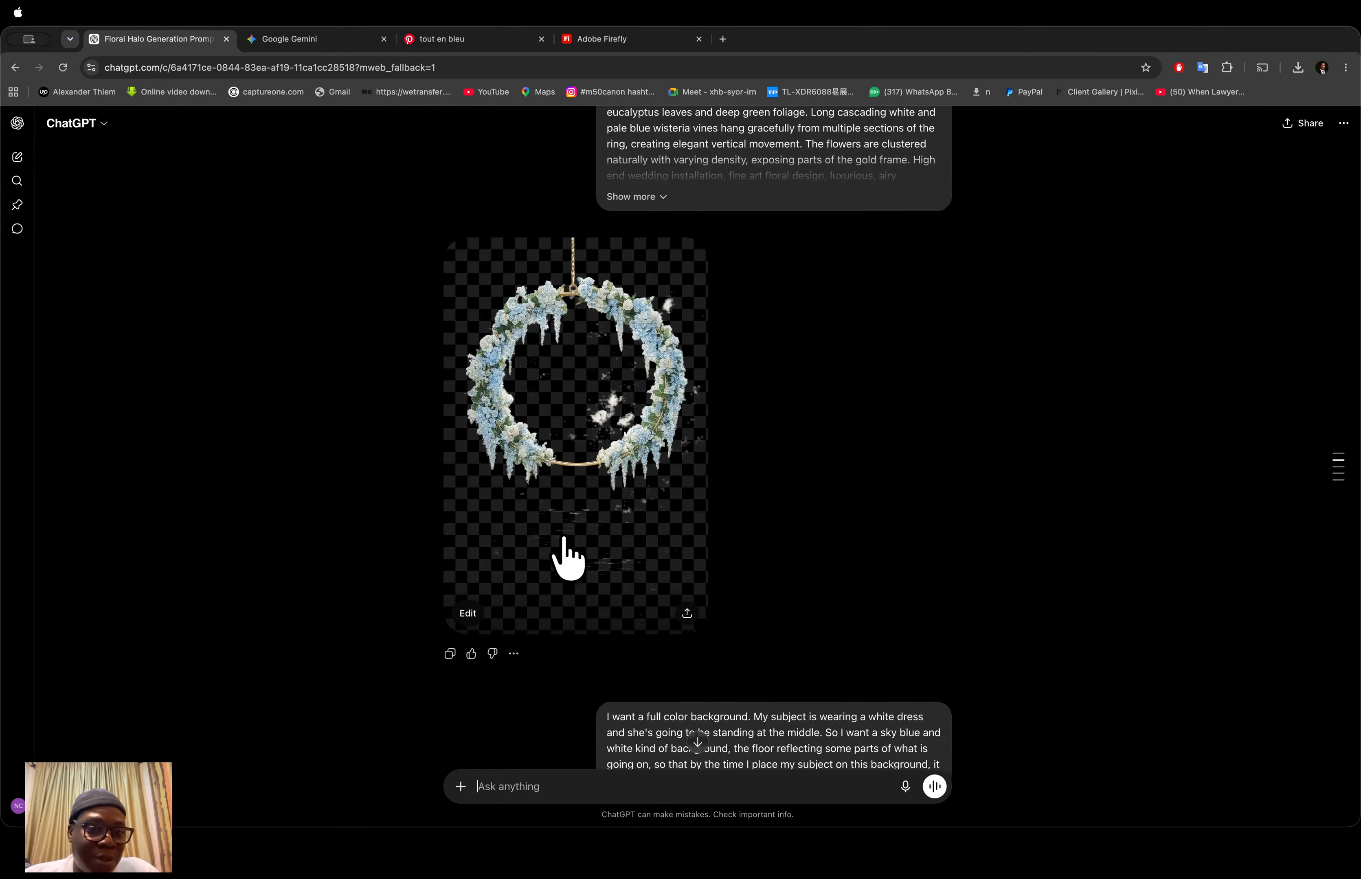
pyautogui.scroll(-15, 643, 592)
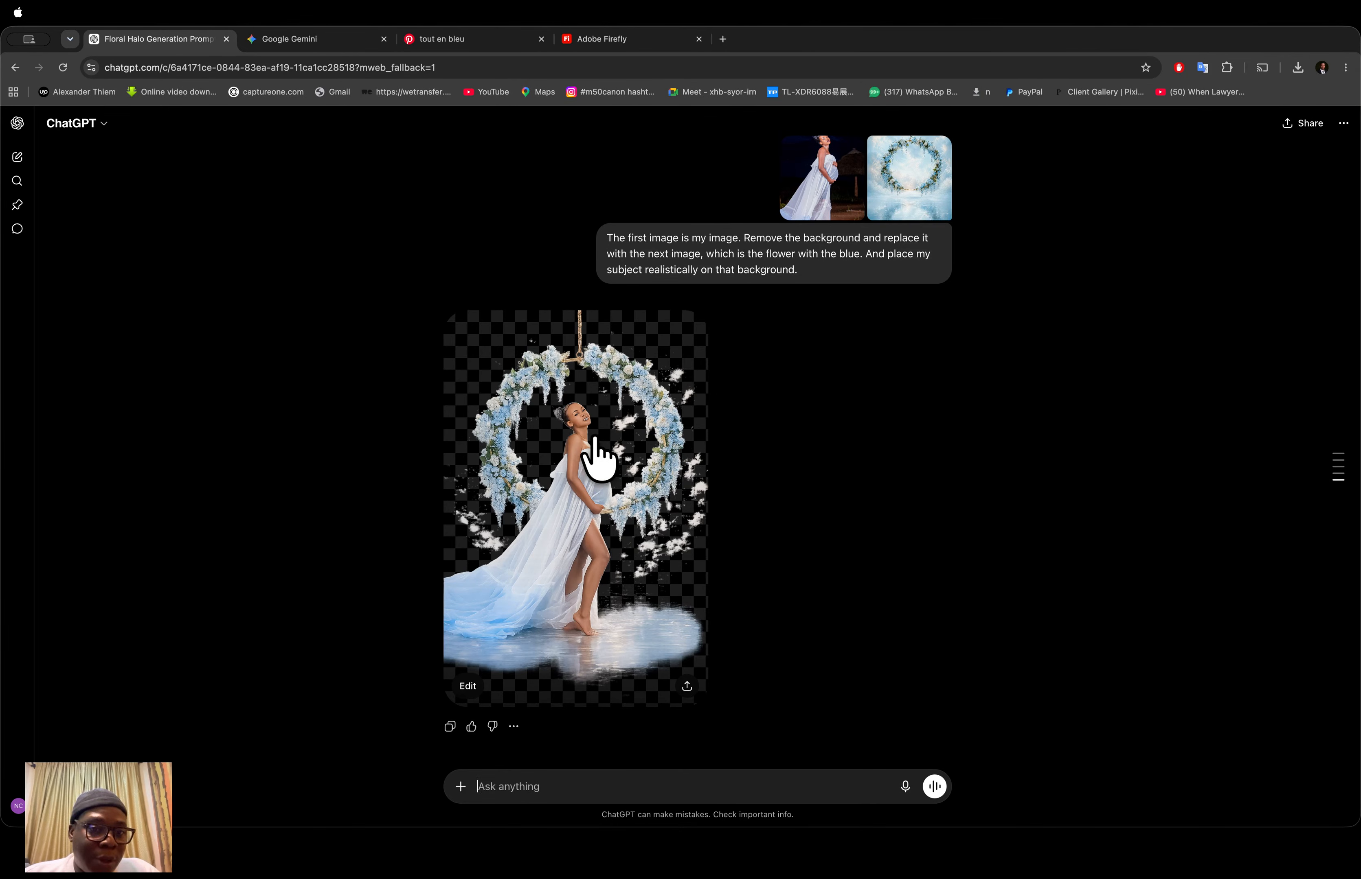
pyautogui.scroll(1, 780, 350)
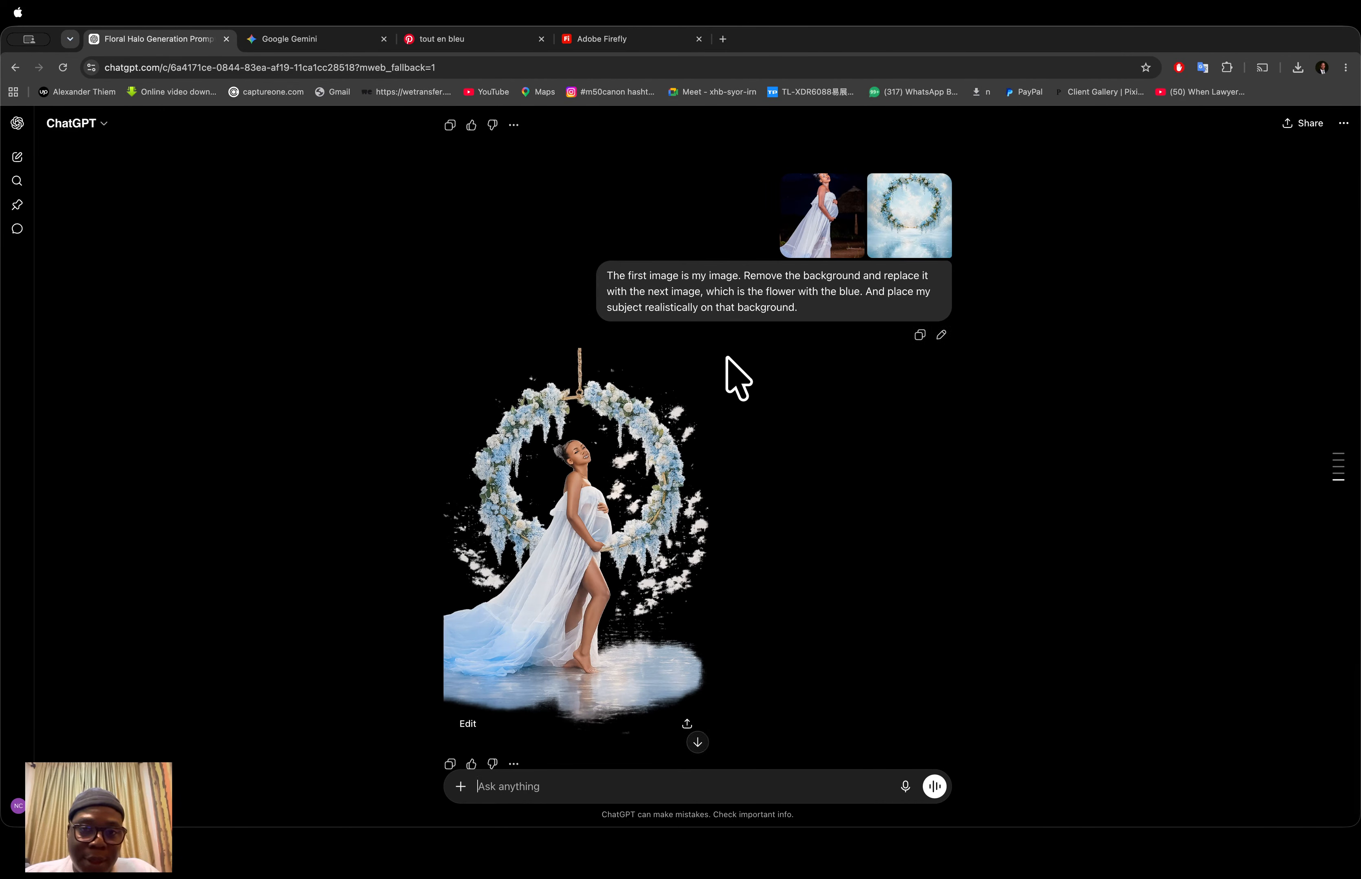
# Step: Edit the composite prompt to read "replace it with the next image as its background" and resend it
pyautogui.click(941, 344)
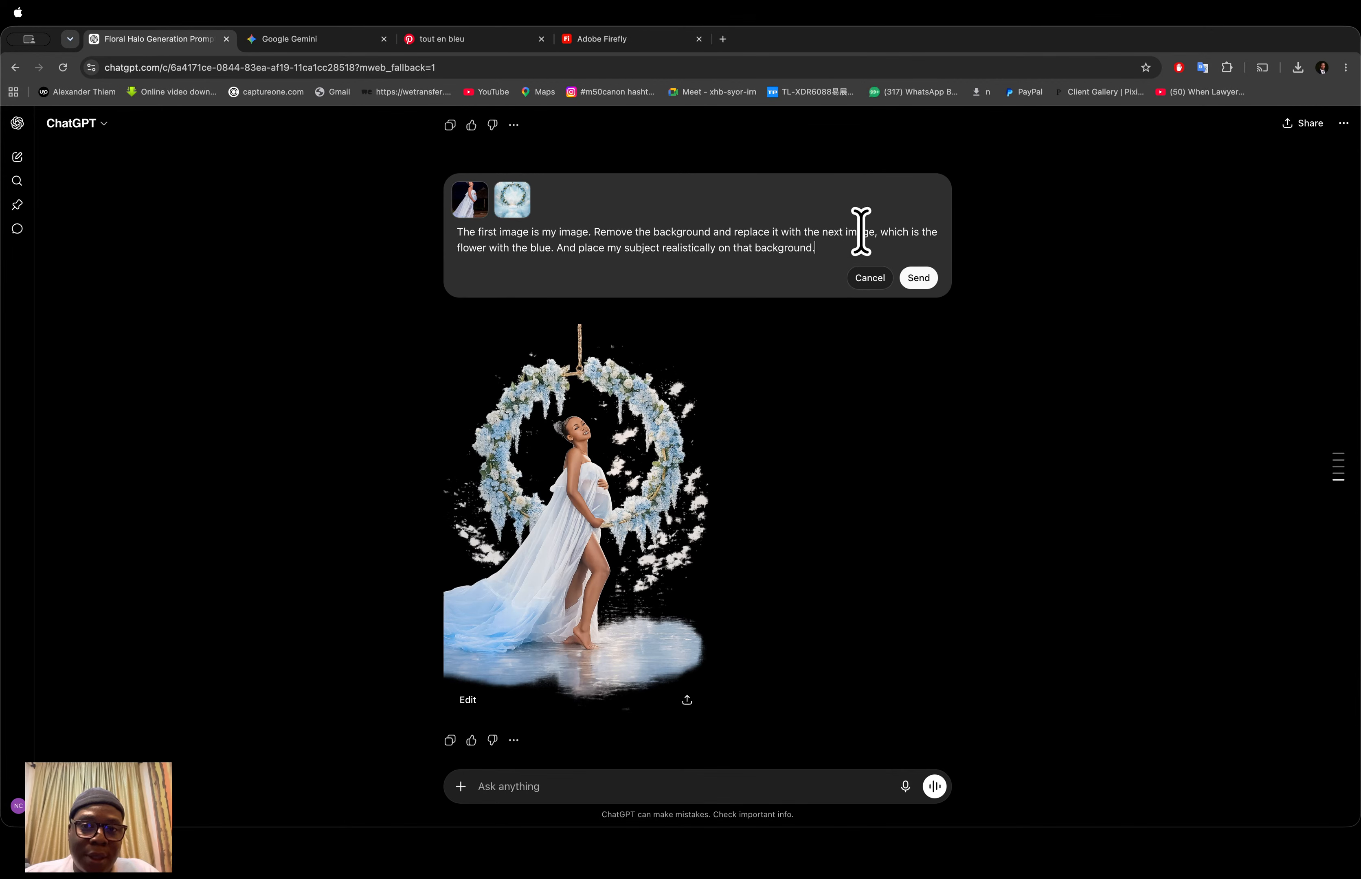
pyautogui.click(875, 231)
pyautogui.write(',')
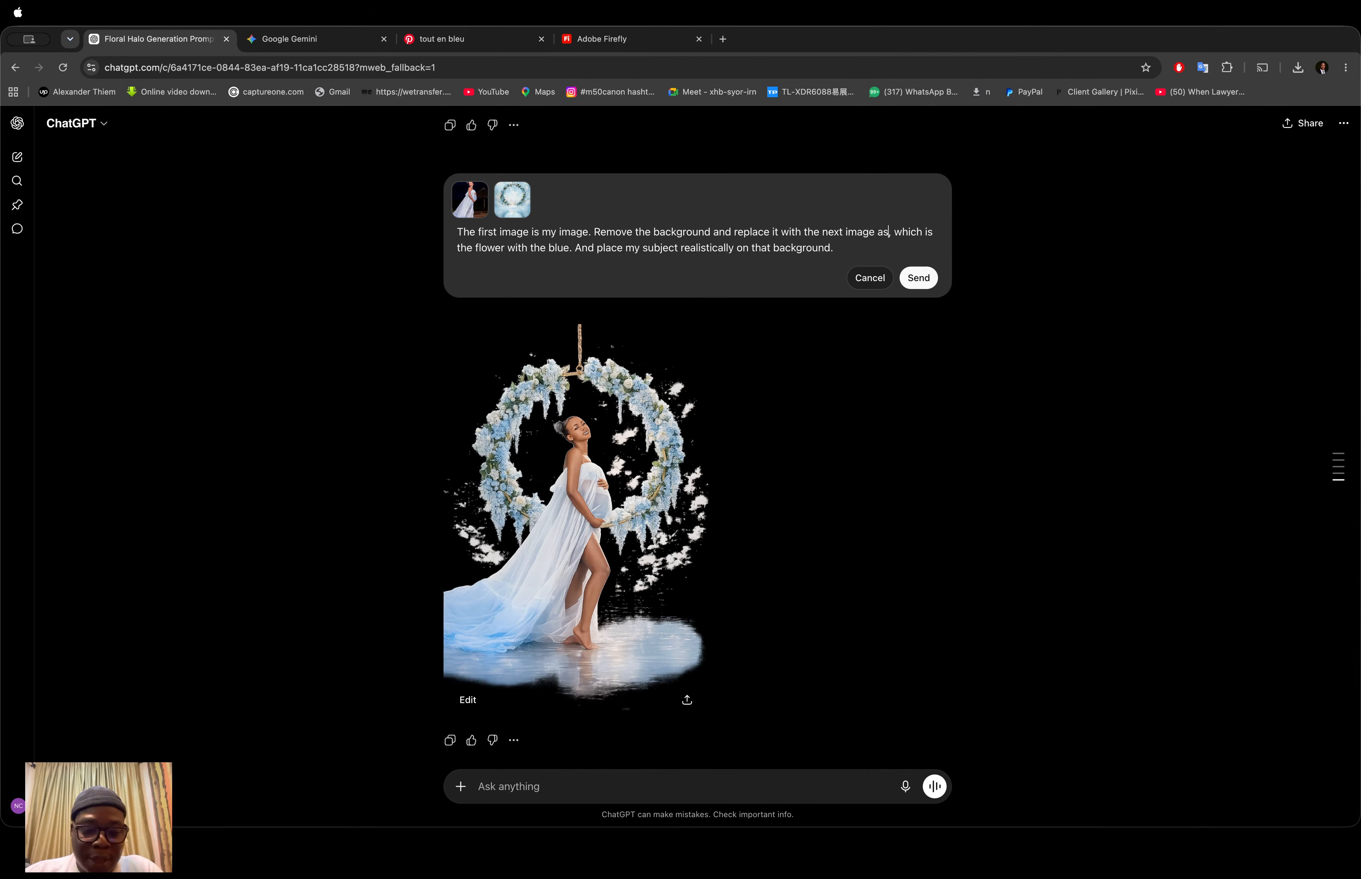
pyautogui.write(' its')
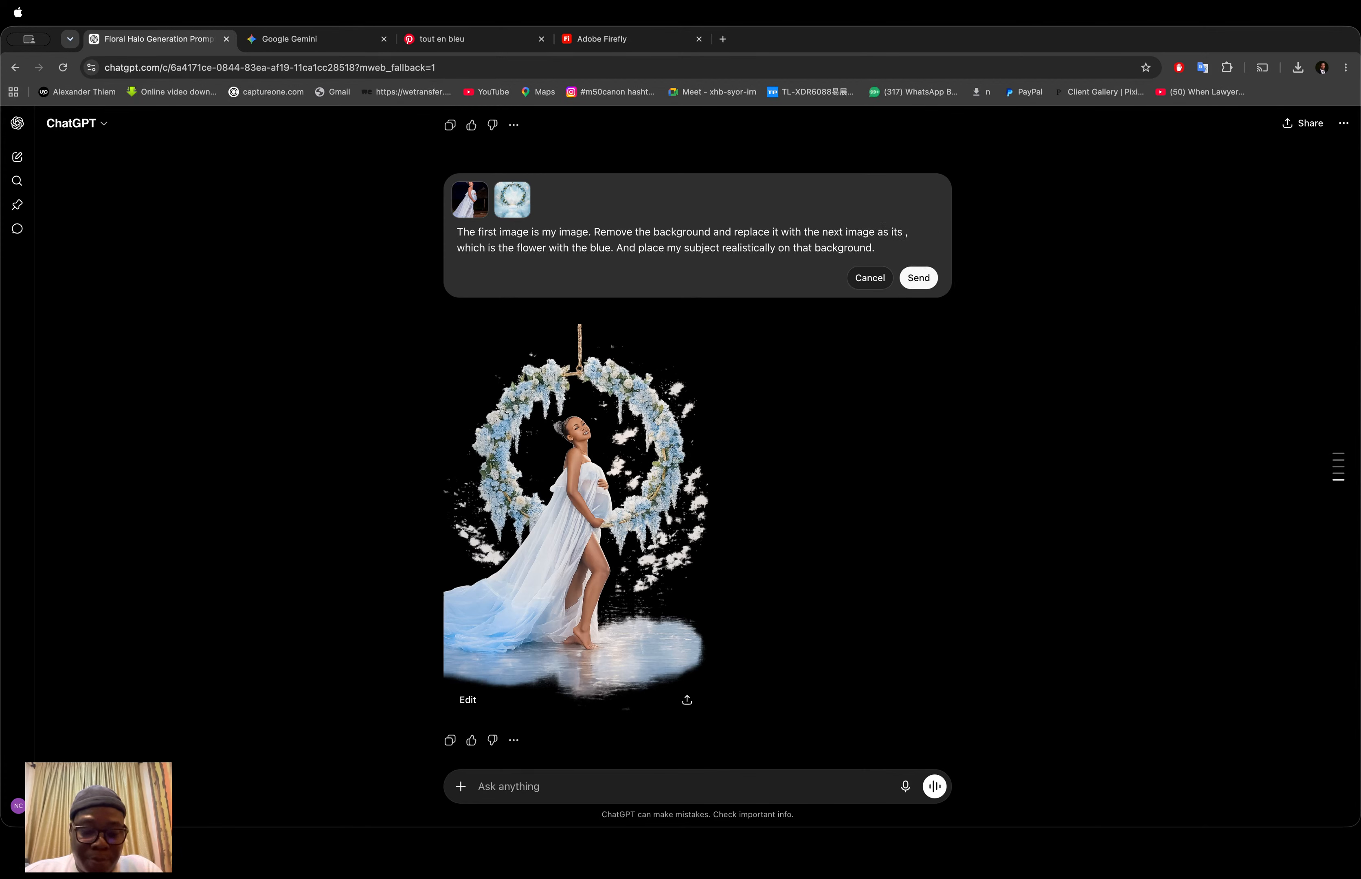
pyautogui.write(' backg')
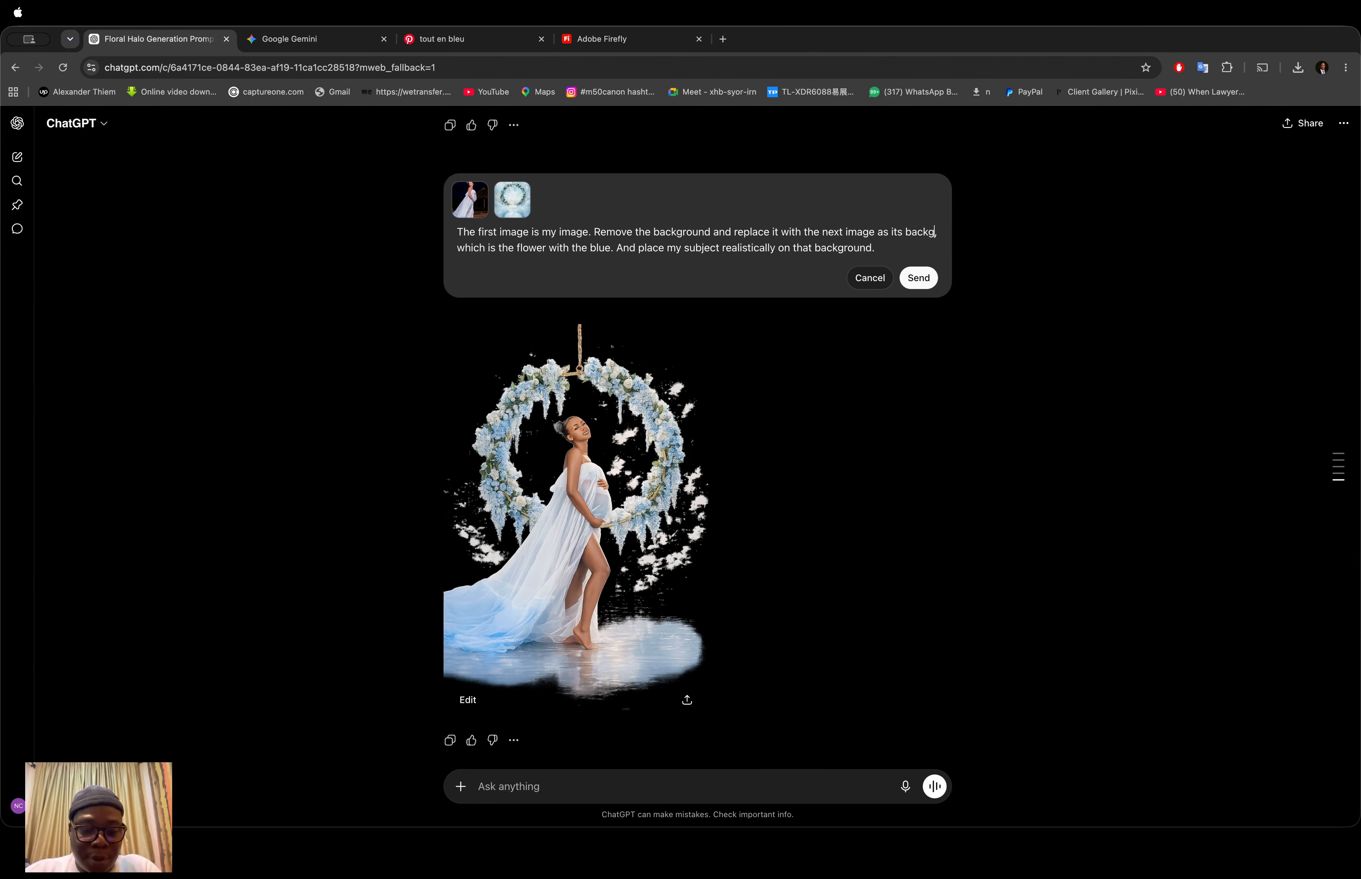
pyautogui.write('round')
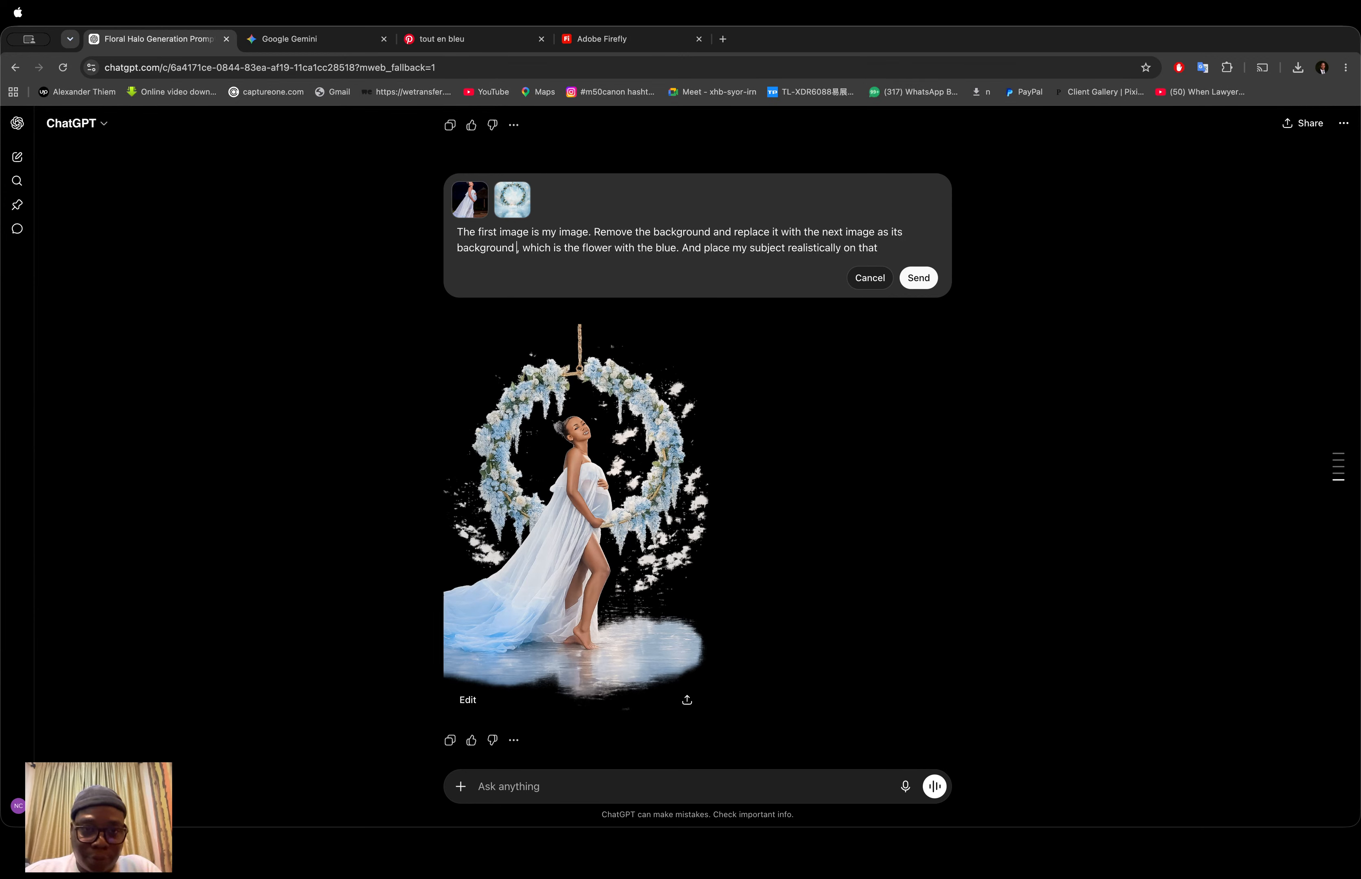
pyautogui.press('BackSpace')
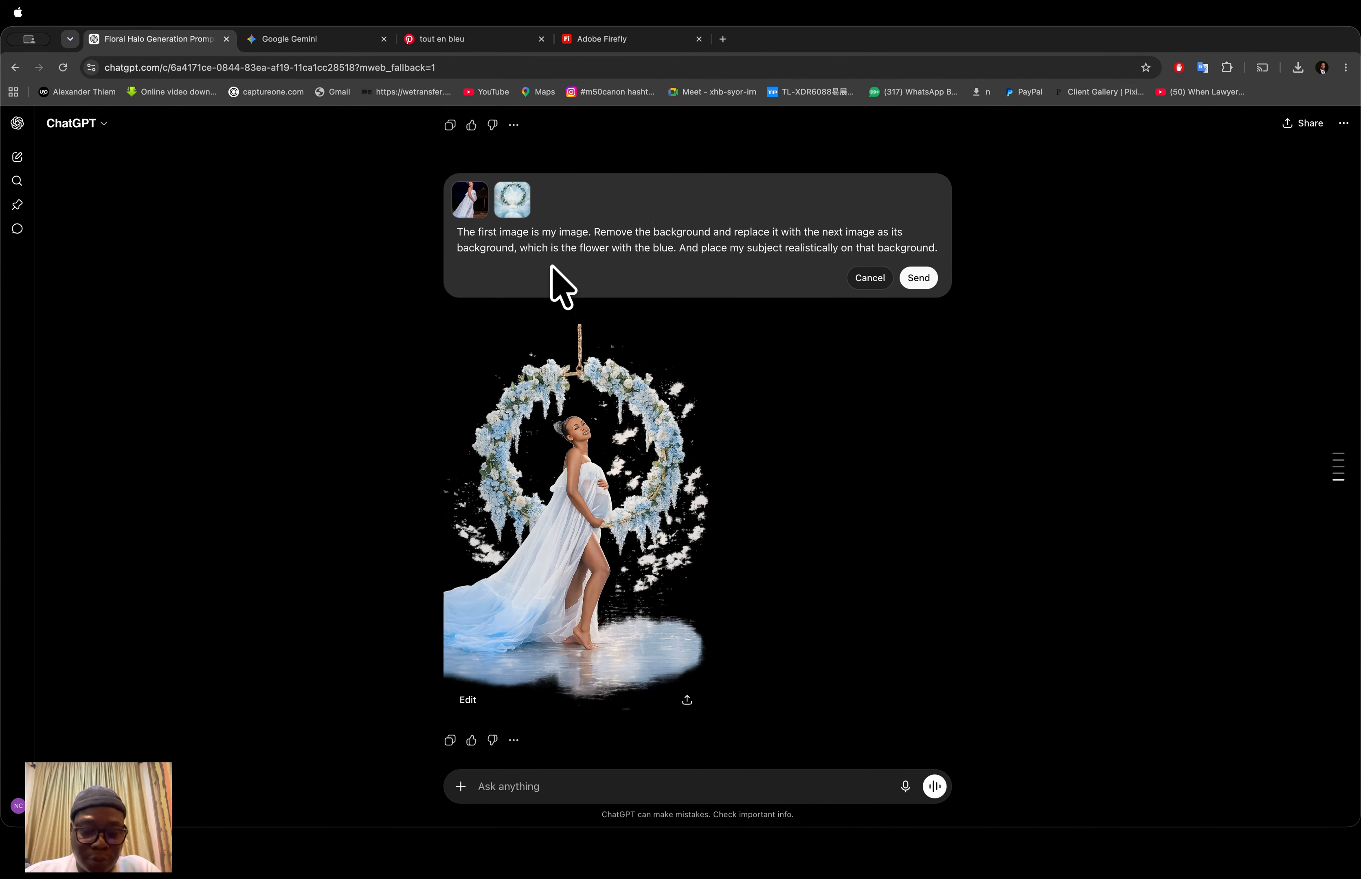
pyautogui.click(678, 248)
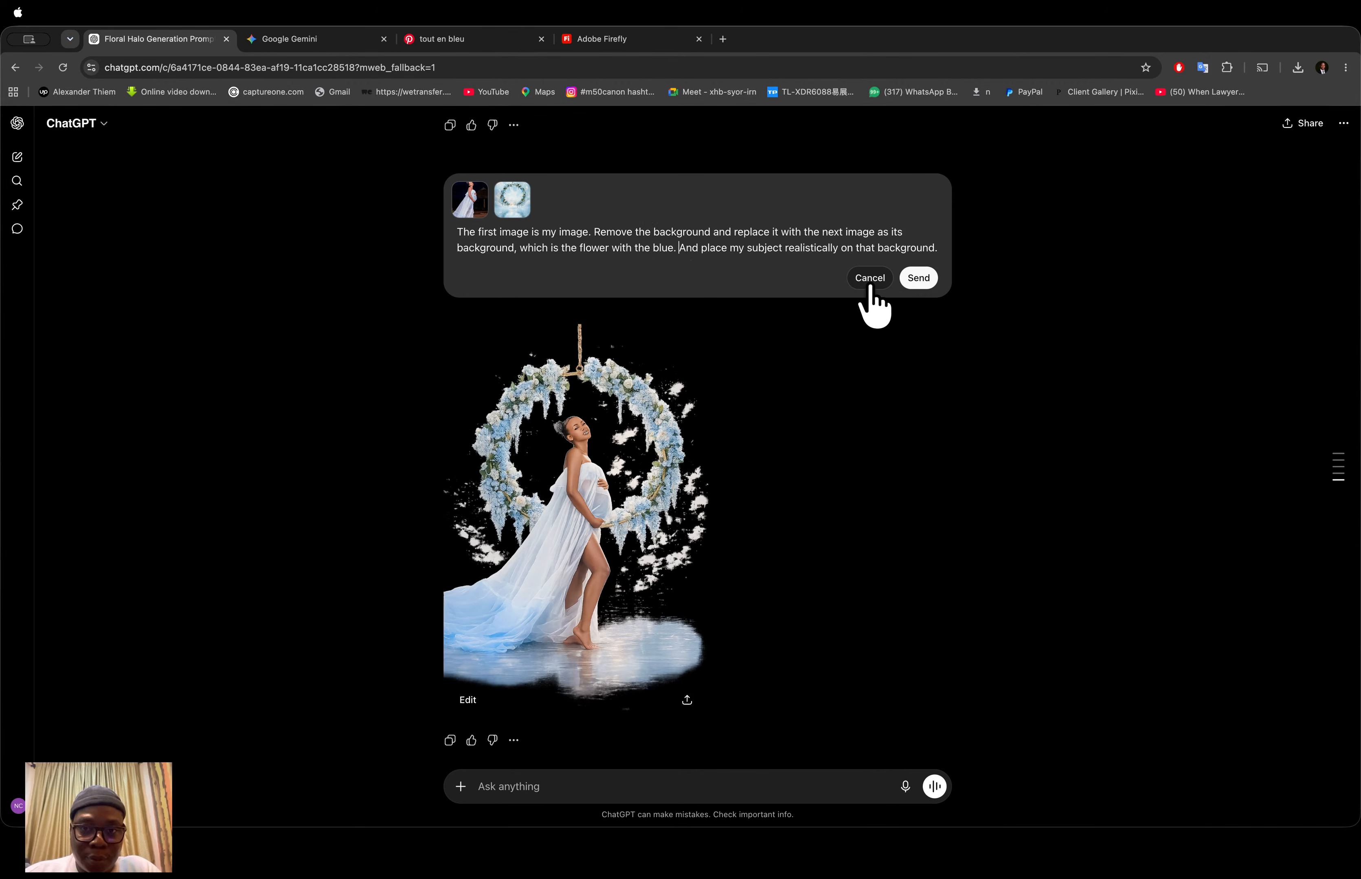
pyautogui.click(915, 279)
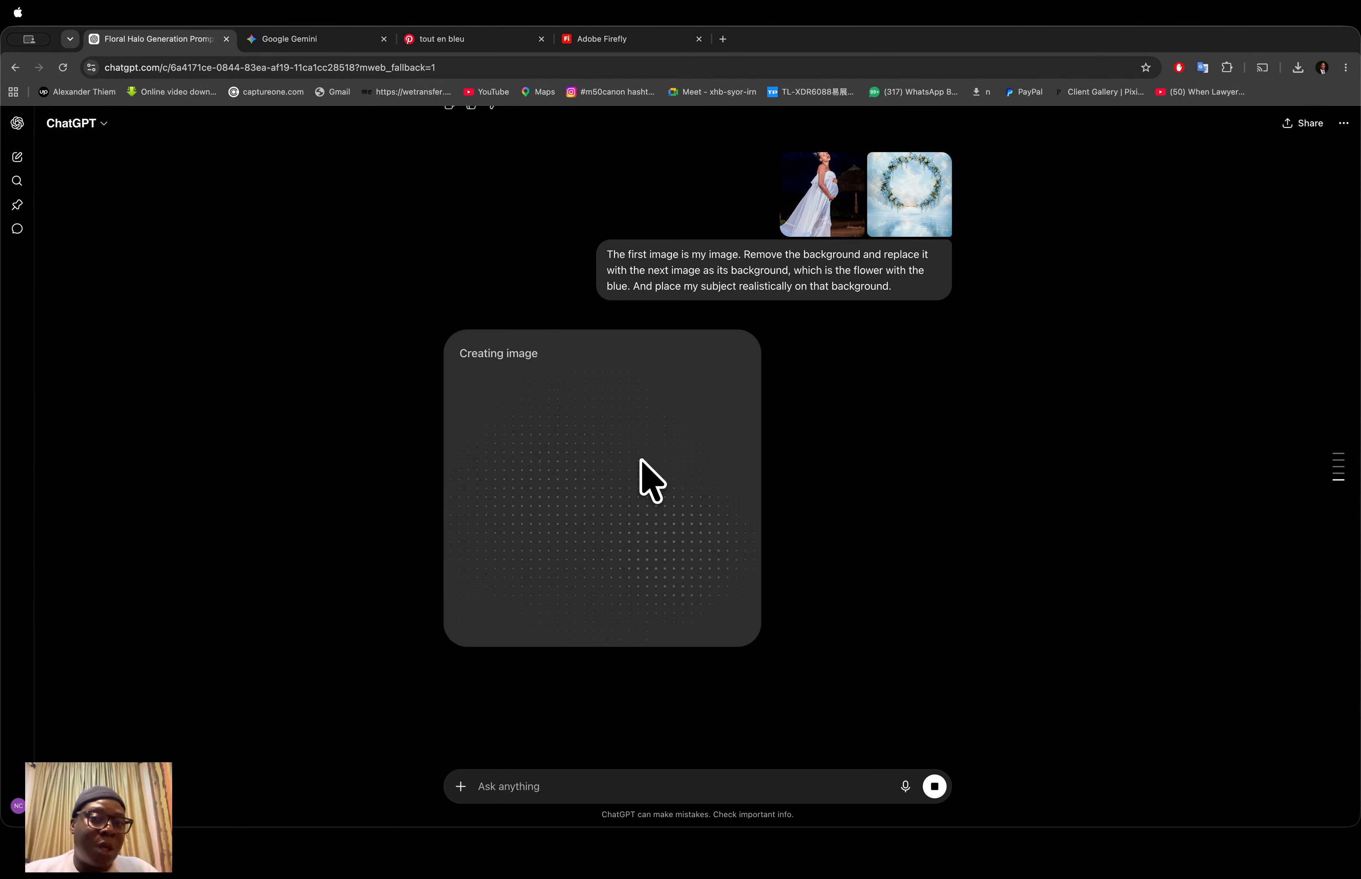
pyautogui.click(713, 869)
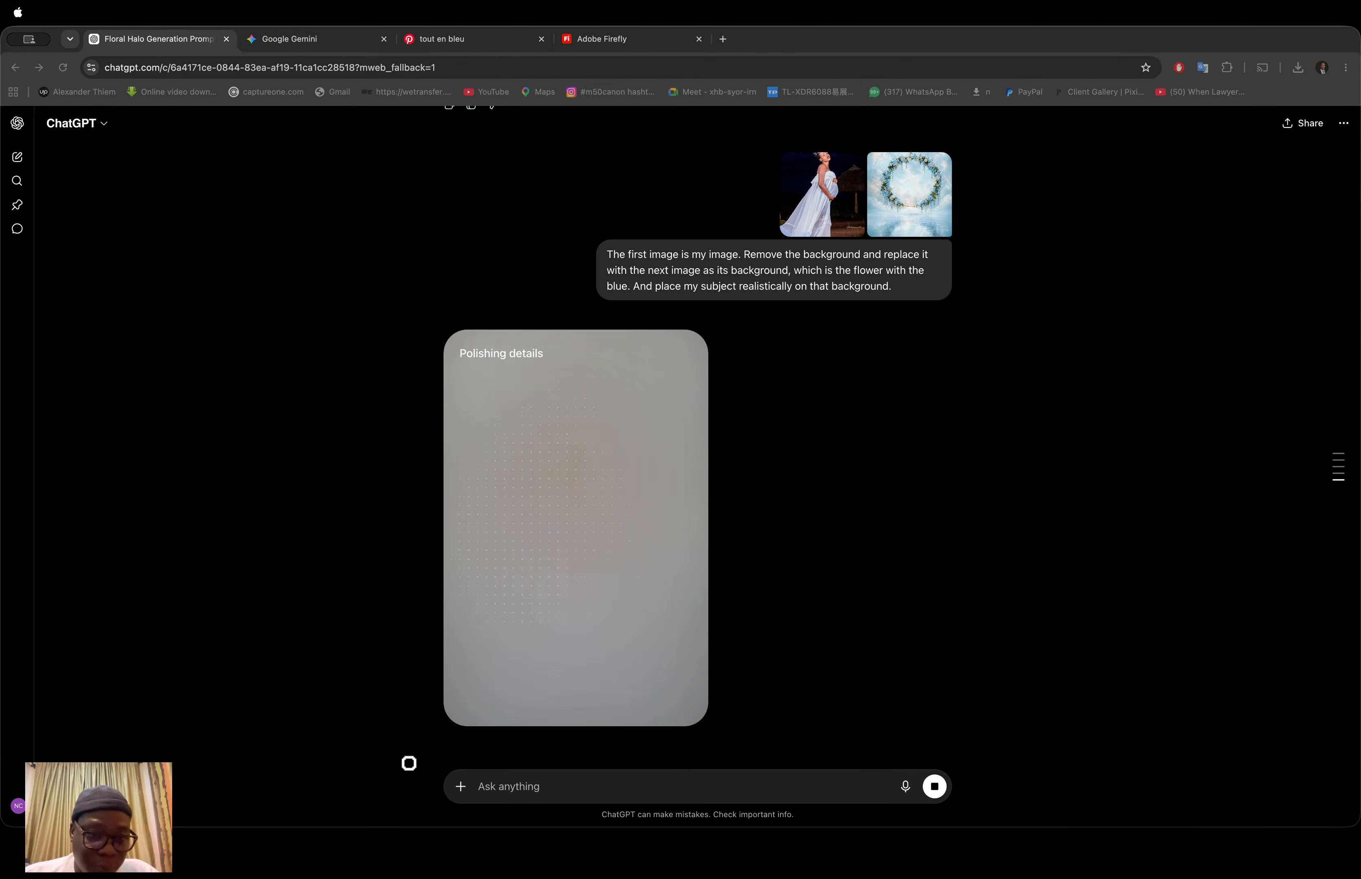
pyautogui.click(240, 853)
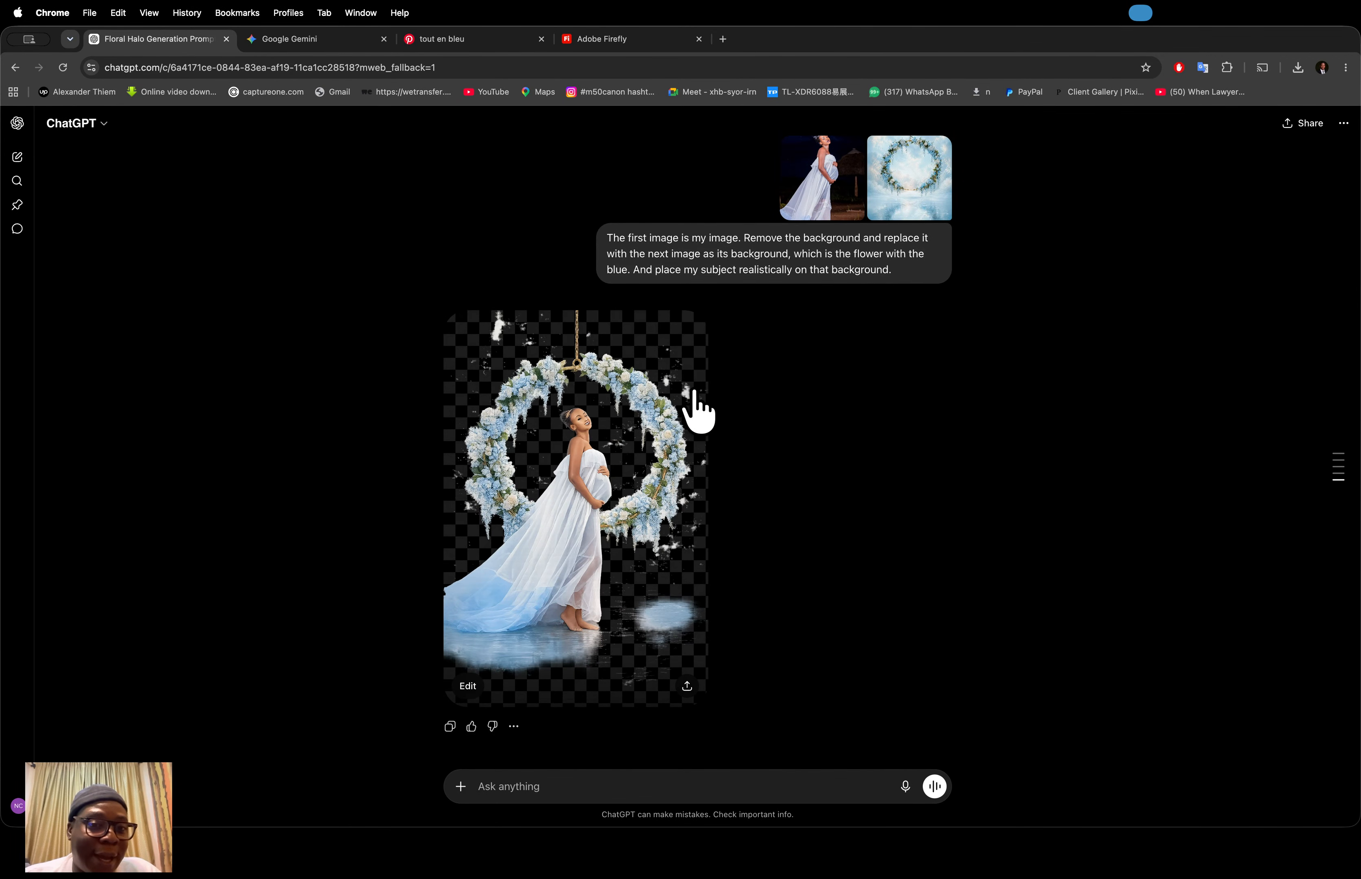
# Step: Edit the prompt again, prefixing it with "new task:" and replacing the period after "my image" with a comma, and resend it
pyautogui.scroll(8, 755, 442)
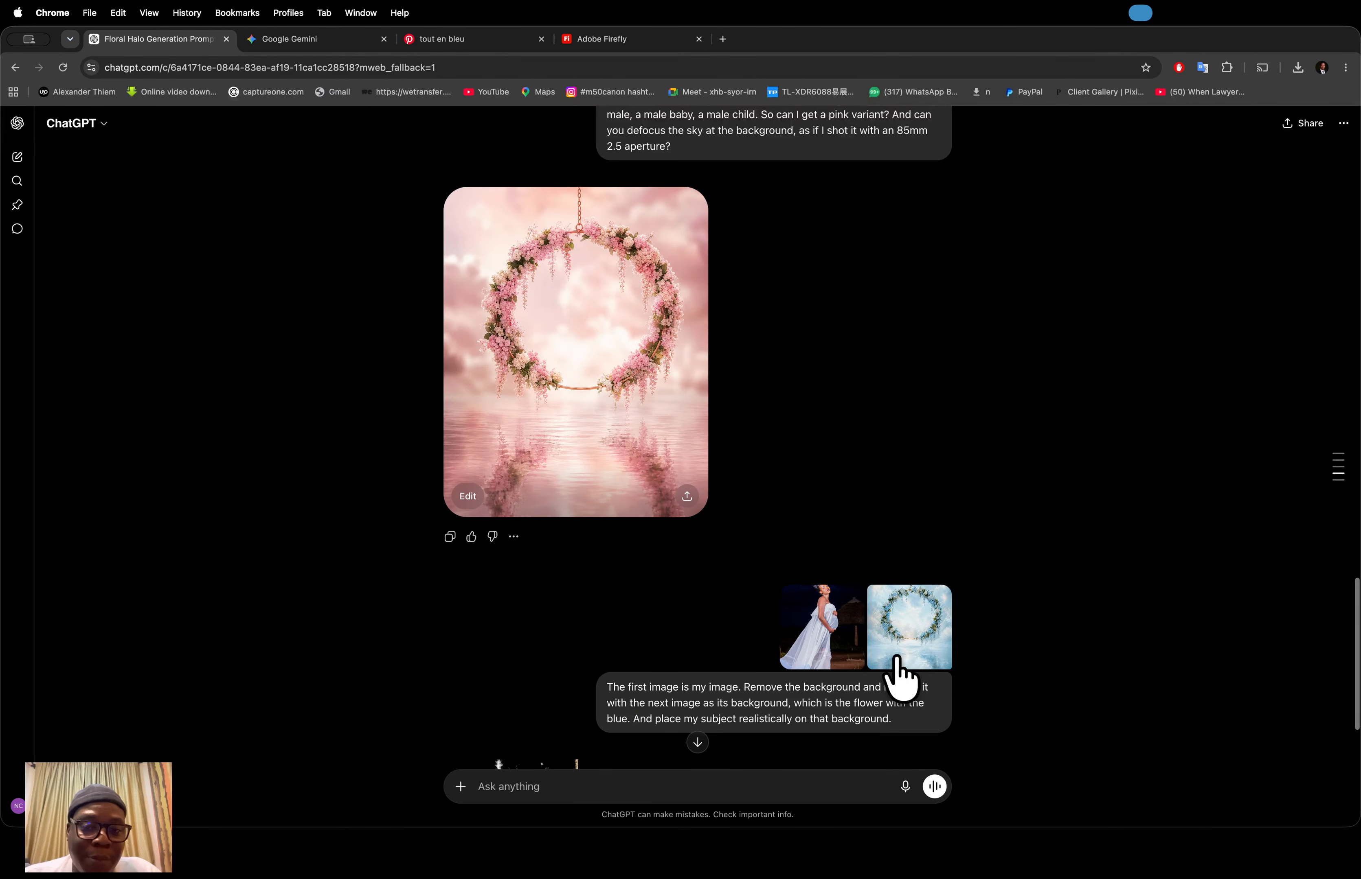
pyautogui.scroll(-3, 901, 680)
pyautogui.click(903, 595)
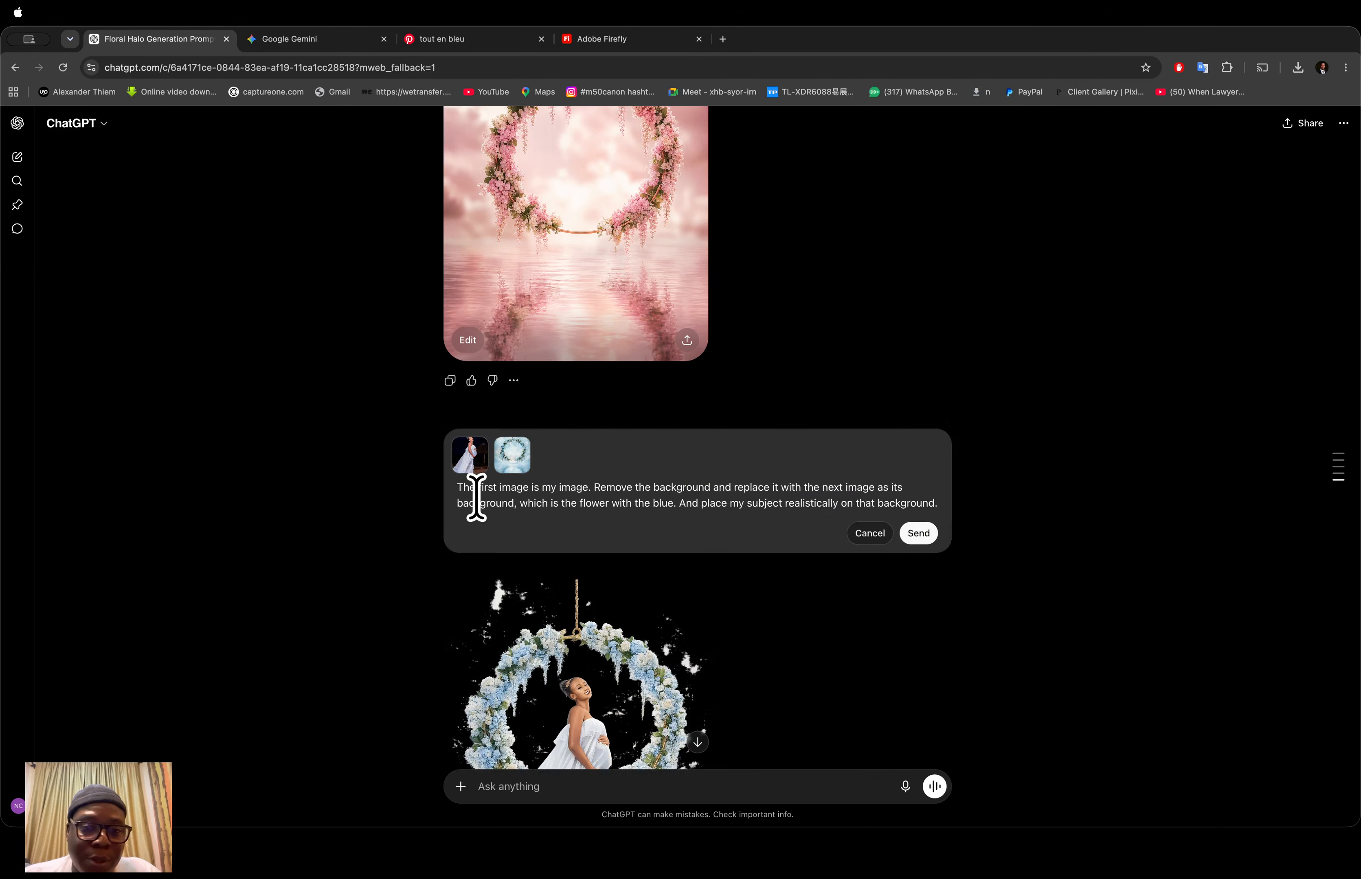
pyautogui.click(457, 490)
pyautogui.write('n')
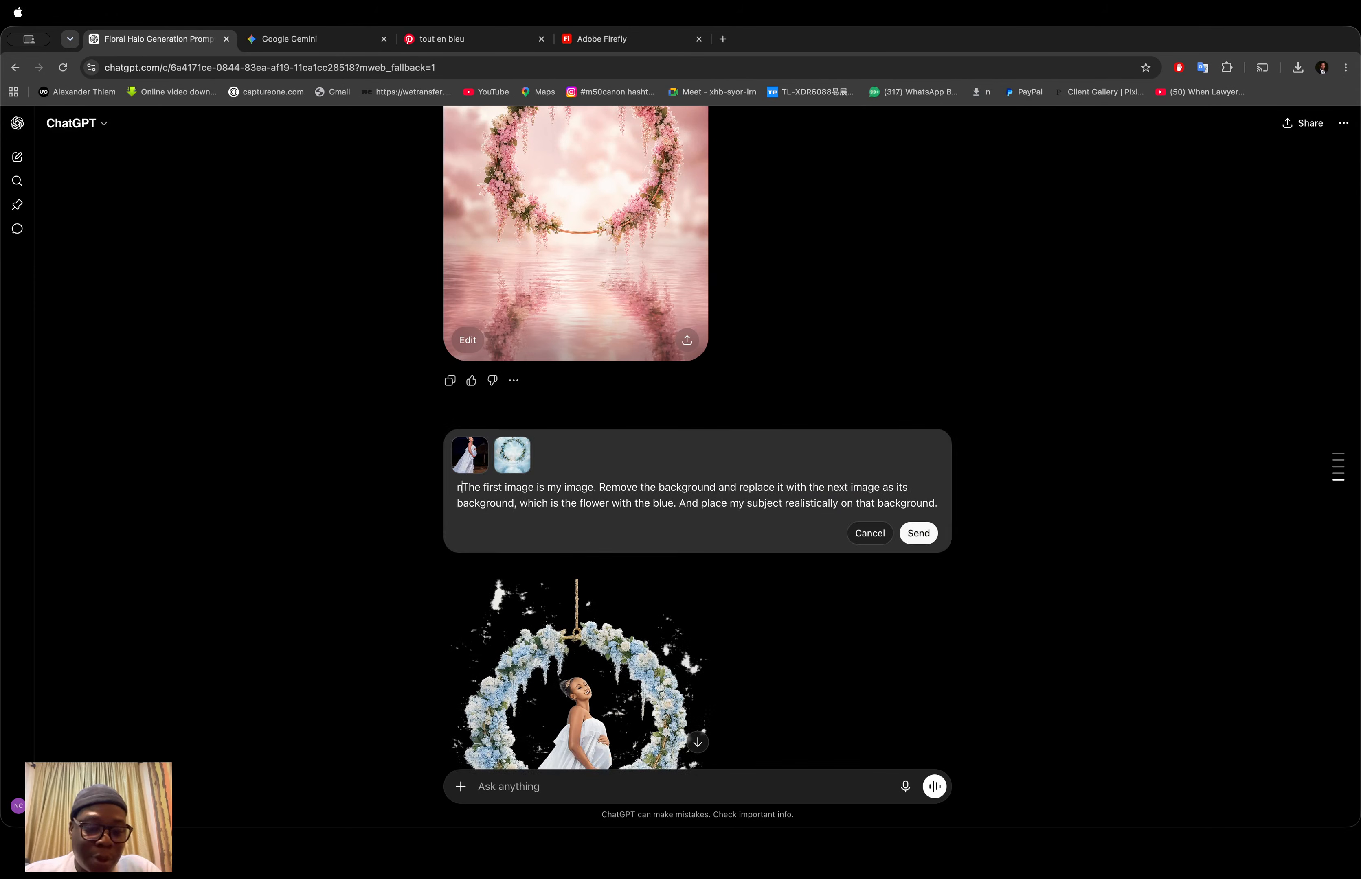
pyautogui.write('ew')
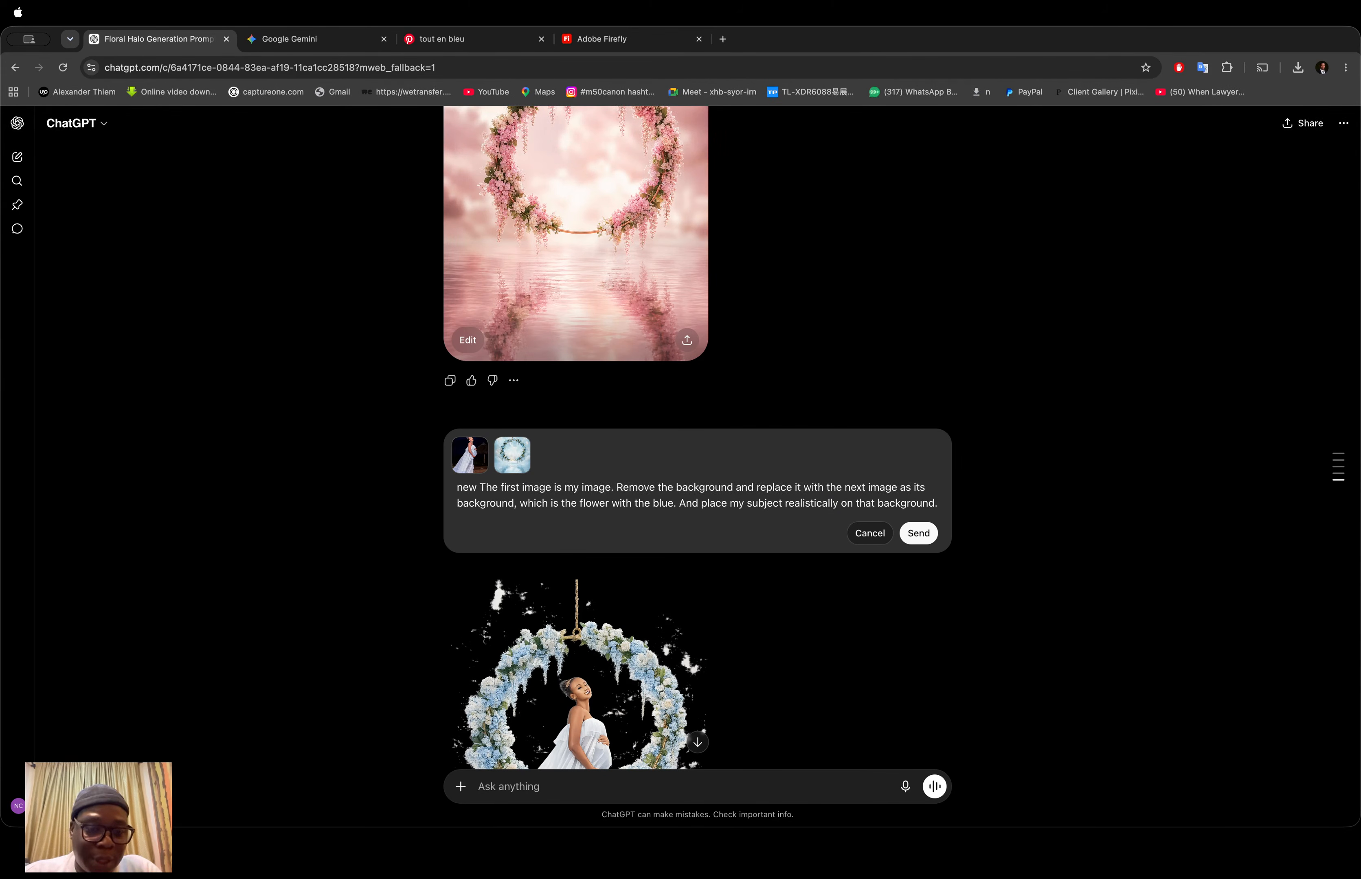
pyautogui.write(' task')
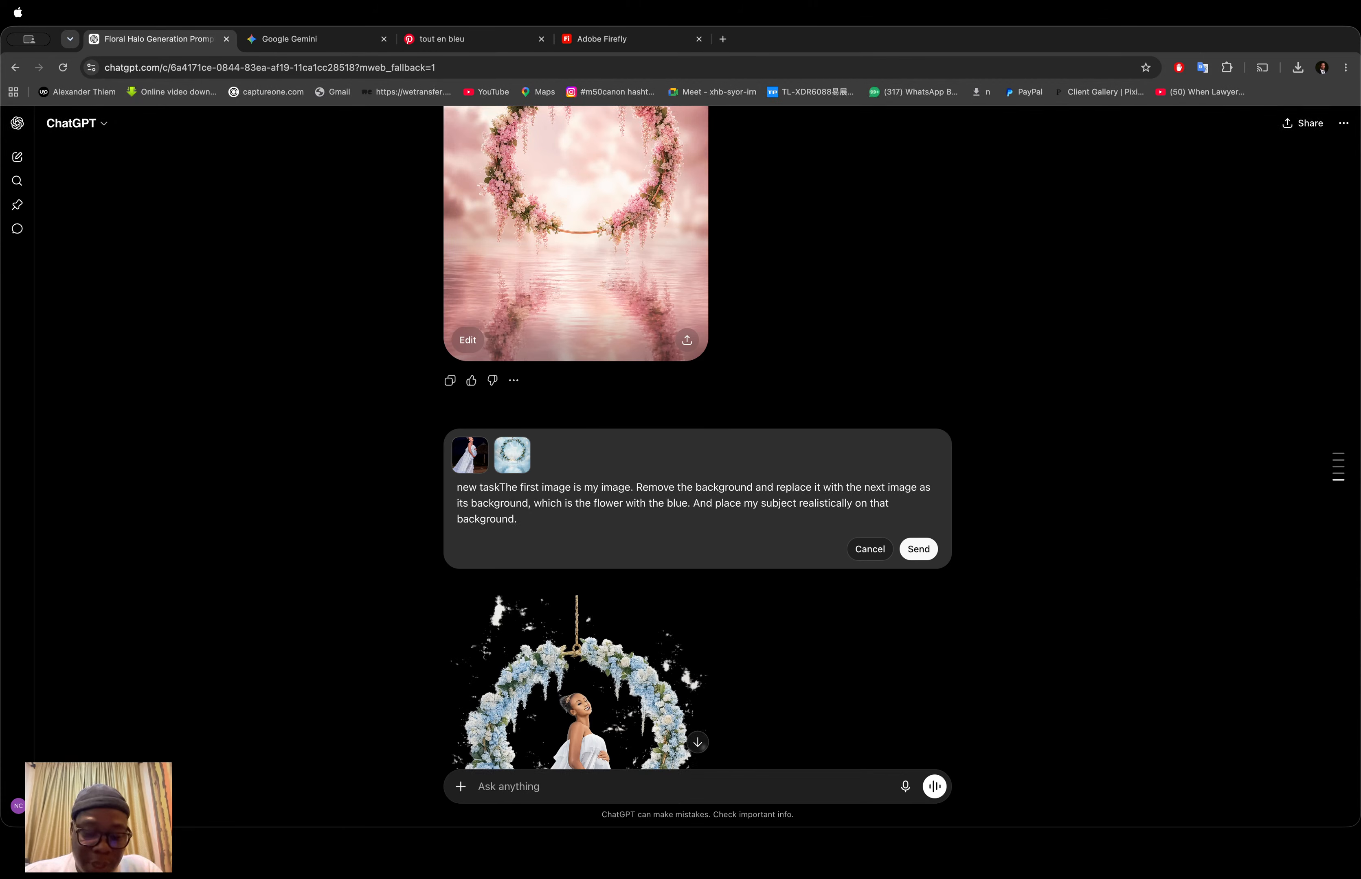
pyautogui.write(':')
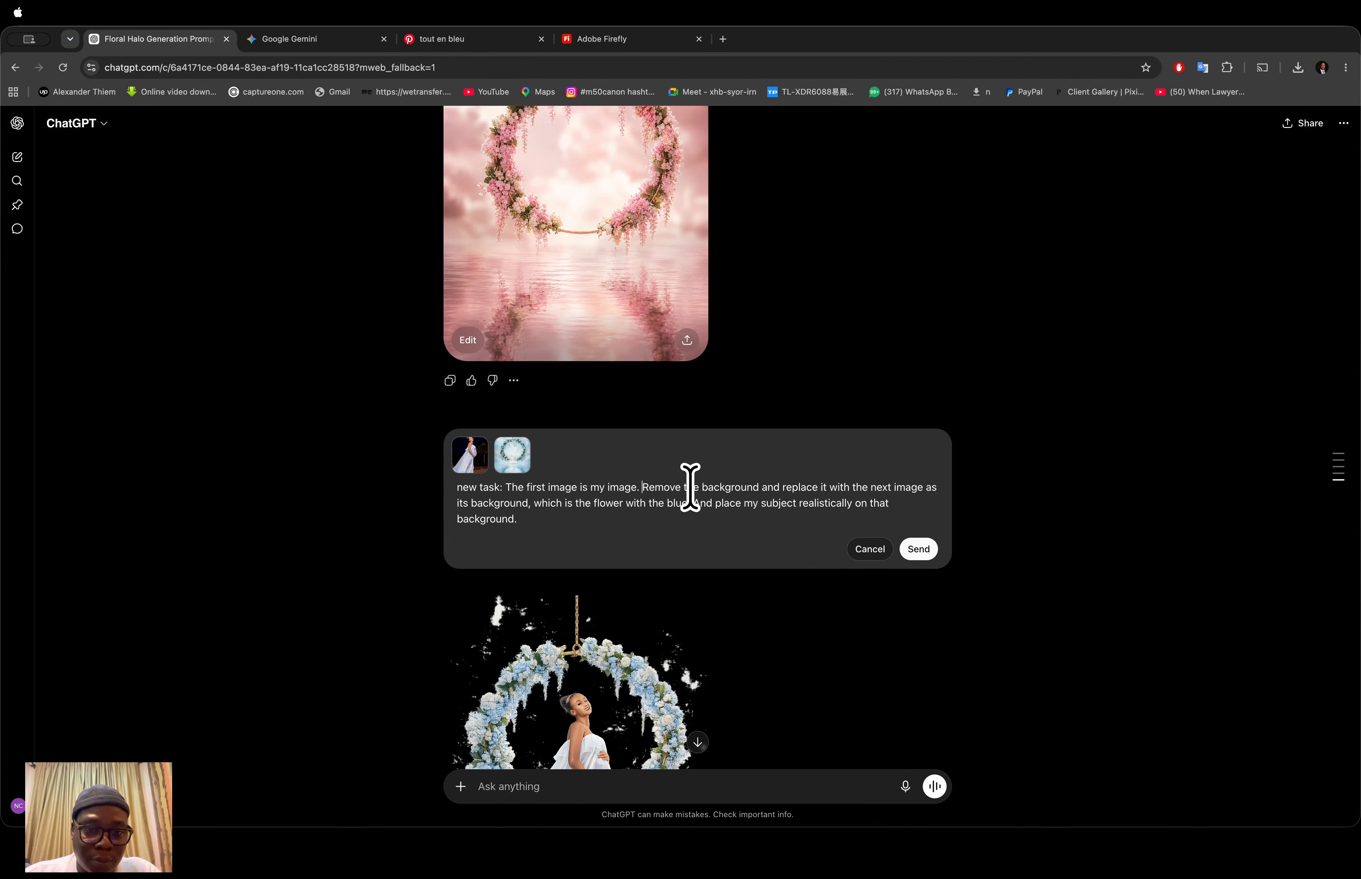
pyautogui.press('BackSpace')
pyautogui.press('BackSpace')
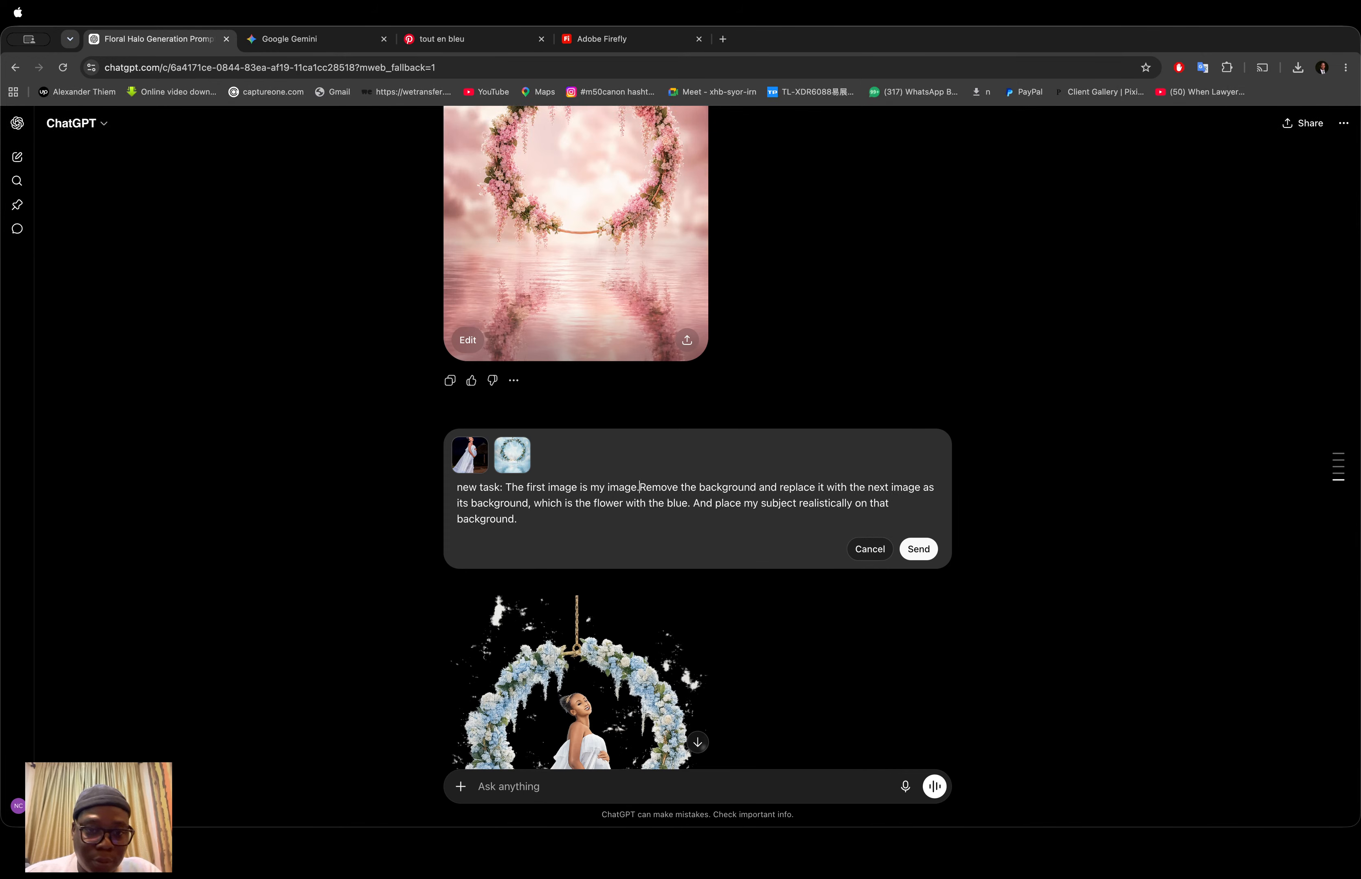
pyautogui.write(',')
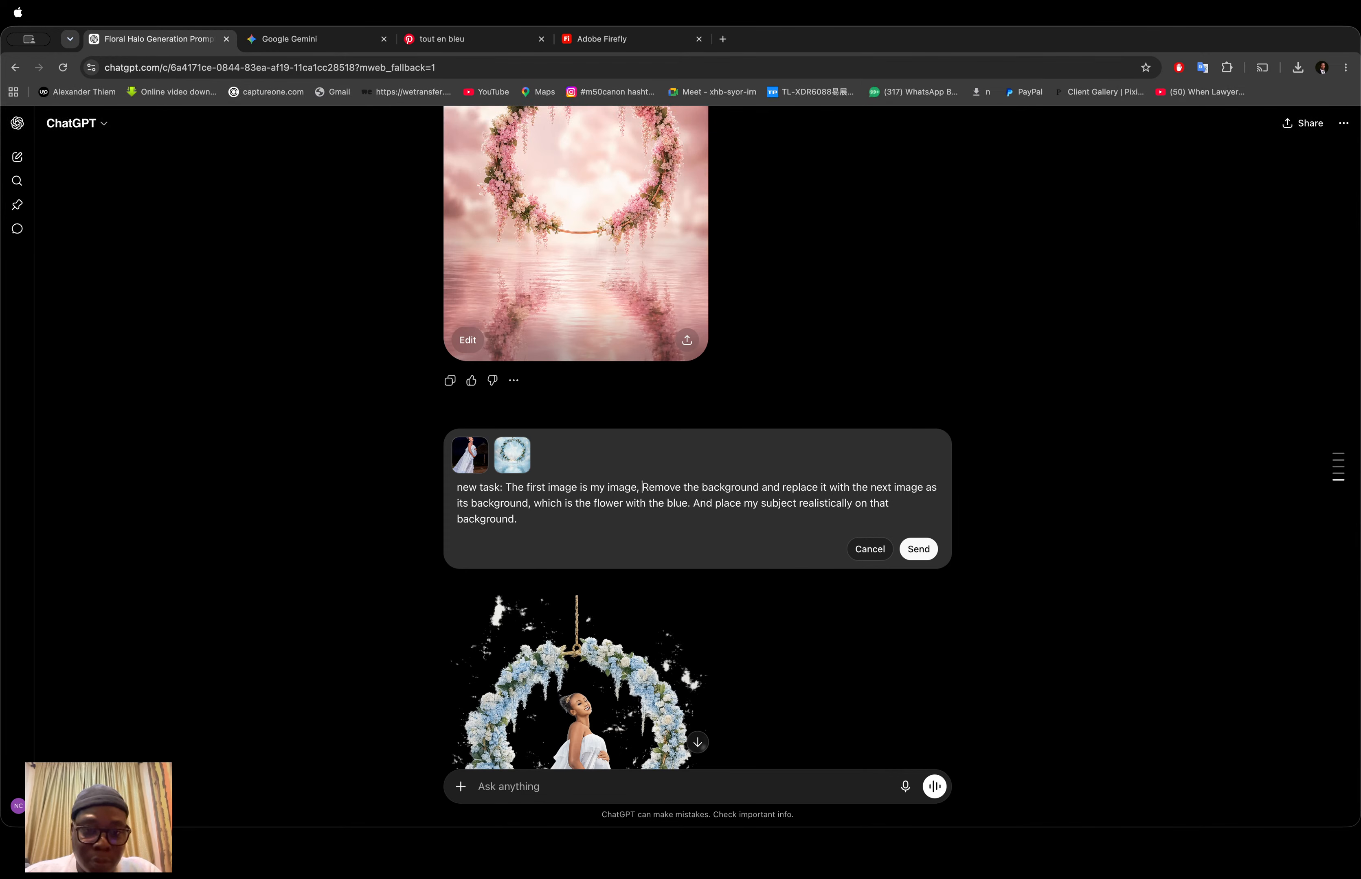
pyautogui.click(925, 550)
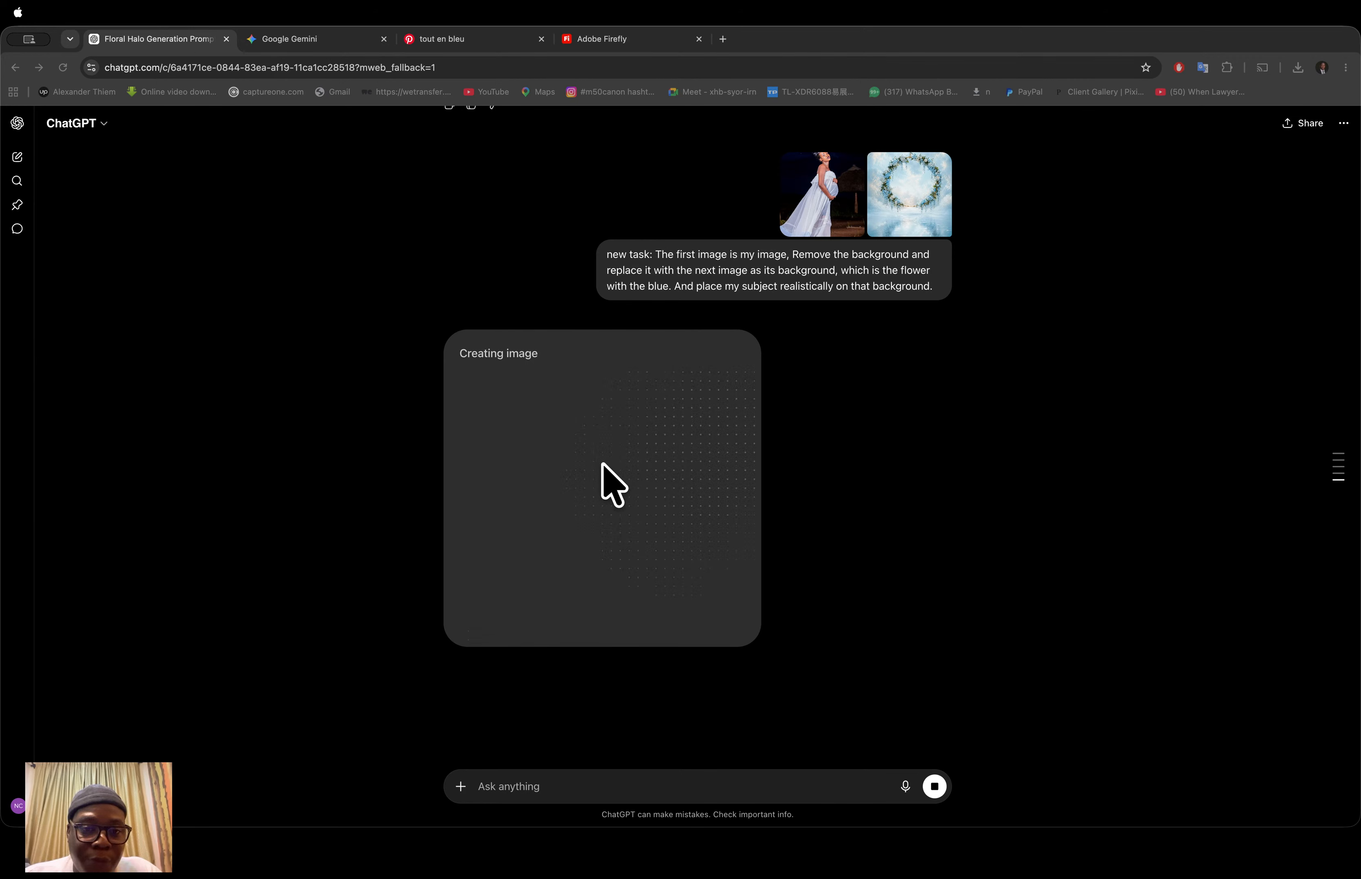
# Step: Switch to Photoshop, select the standing man with Select Subject, invert the selection, and copy the surrounding backdrop to a new layer
pyautogui.press('super+Tab')
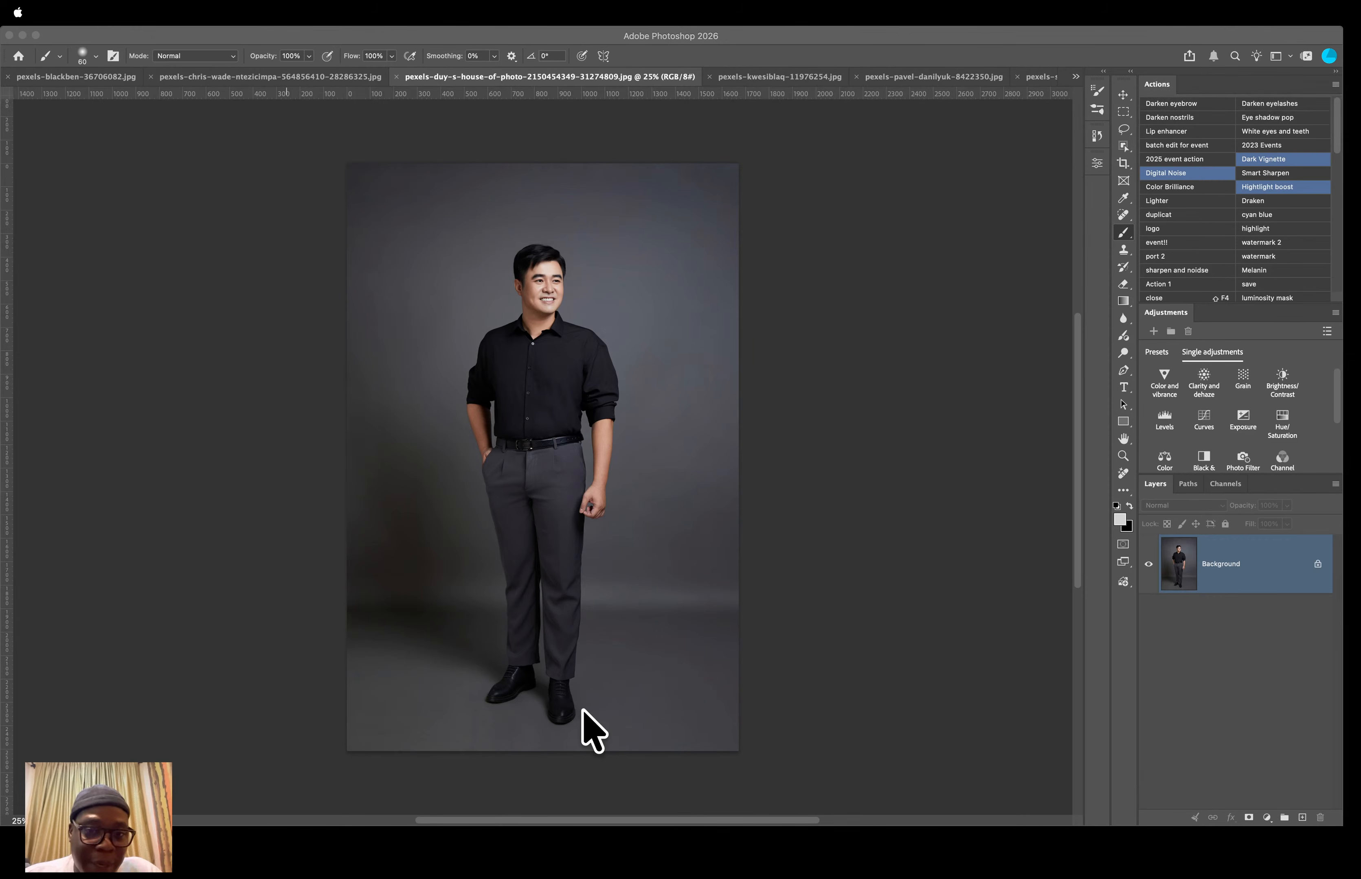
pyautogui.click(722, 865)
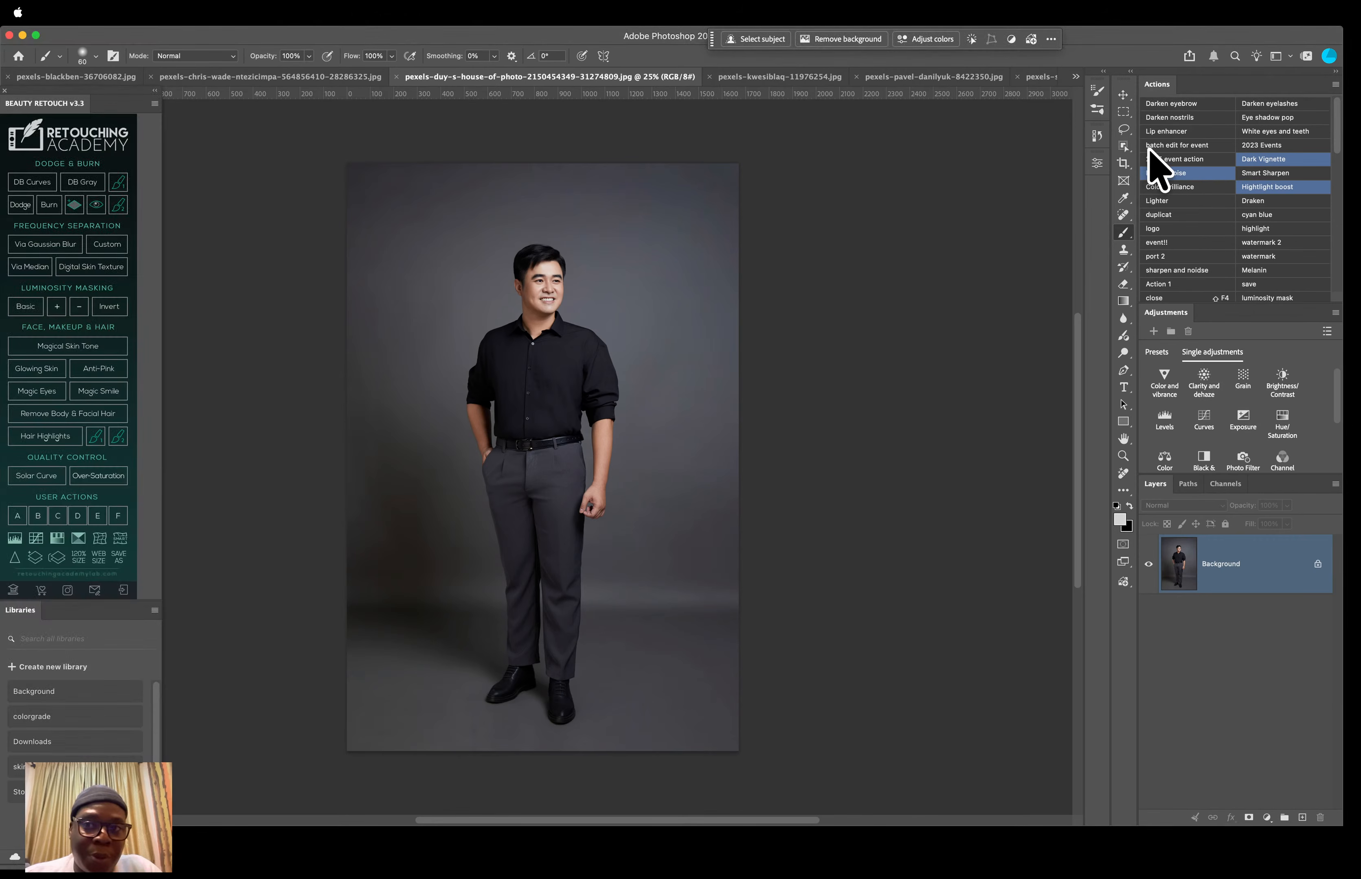
pyautogui.click(1125, 145)
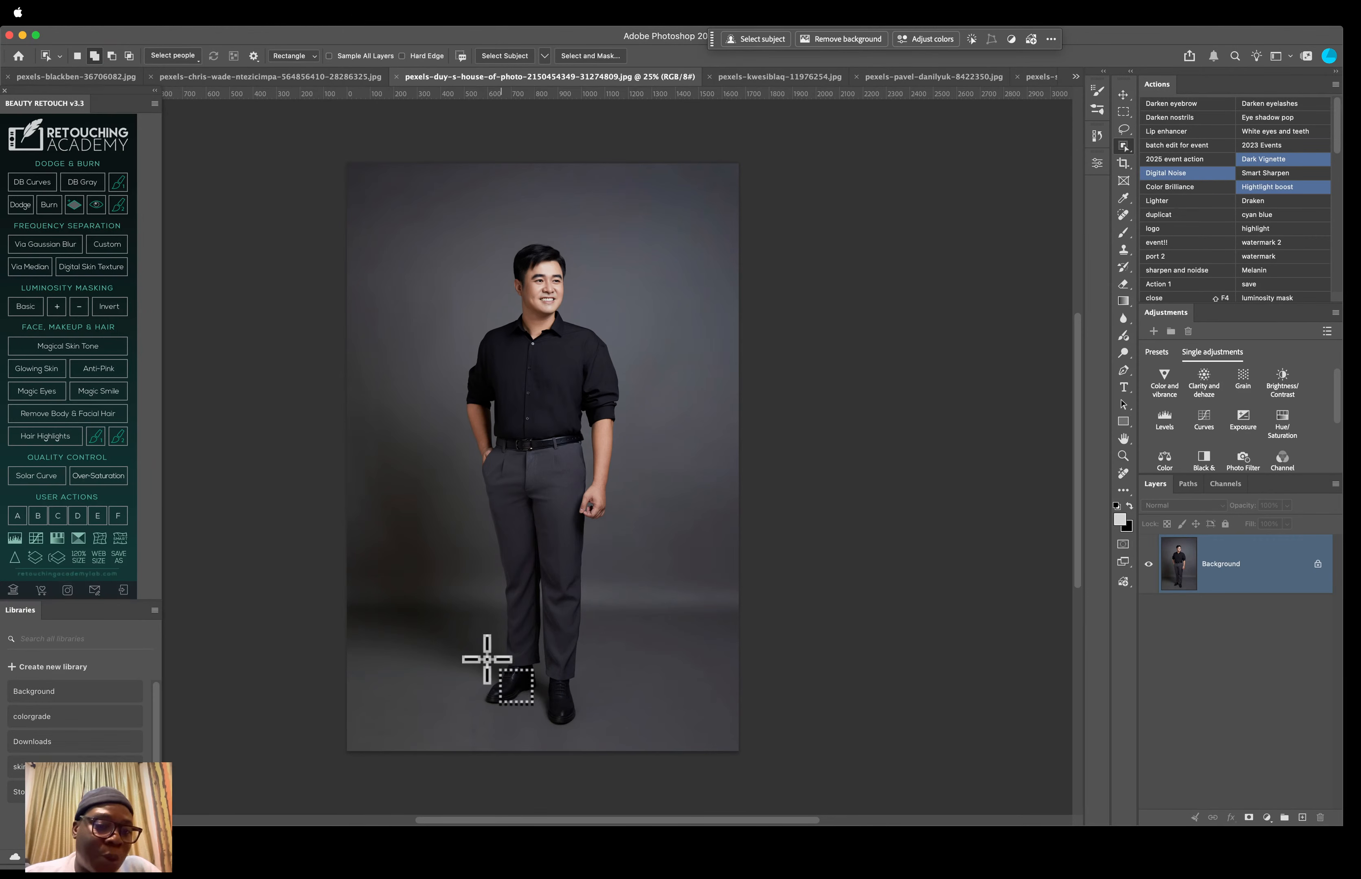
pyautogui.click(748, 41)
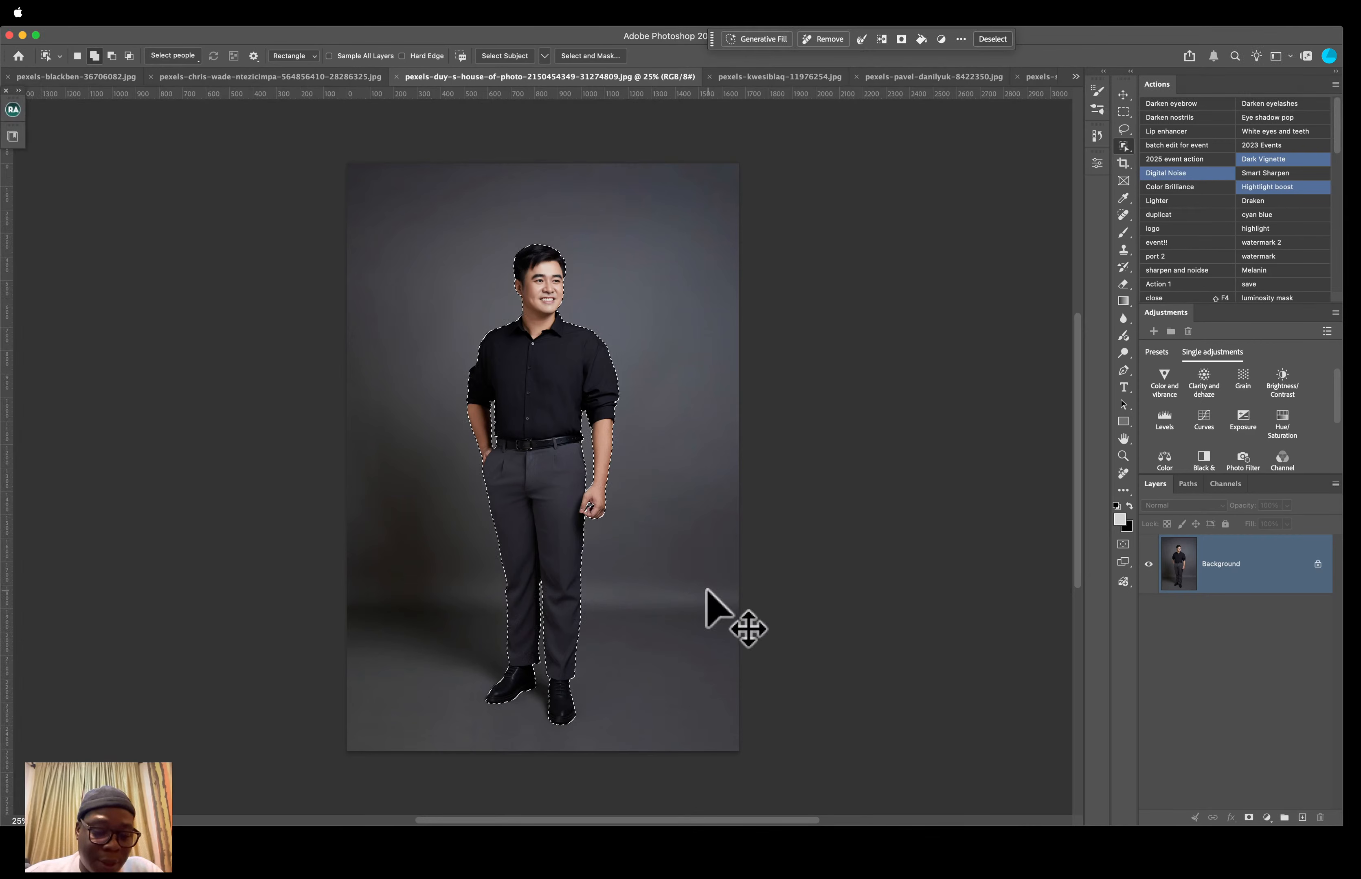
pyautogui.press('super+shift+i')
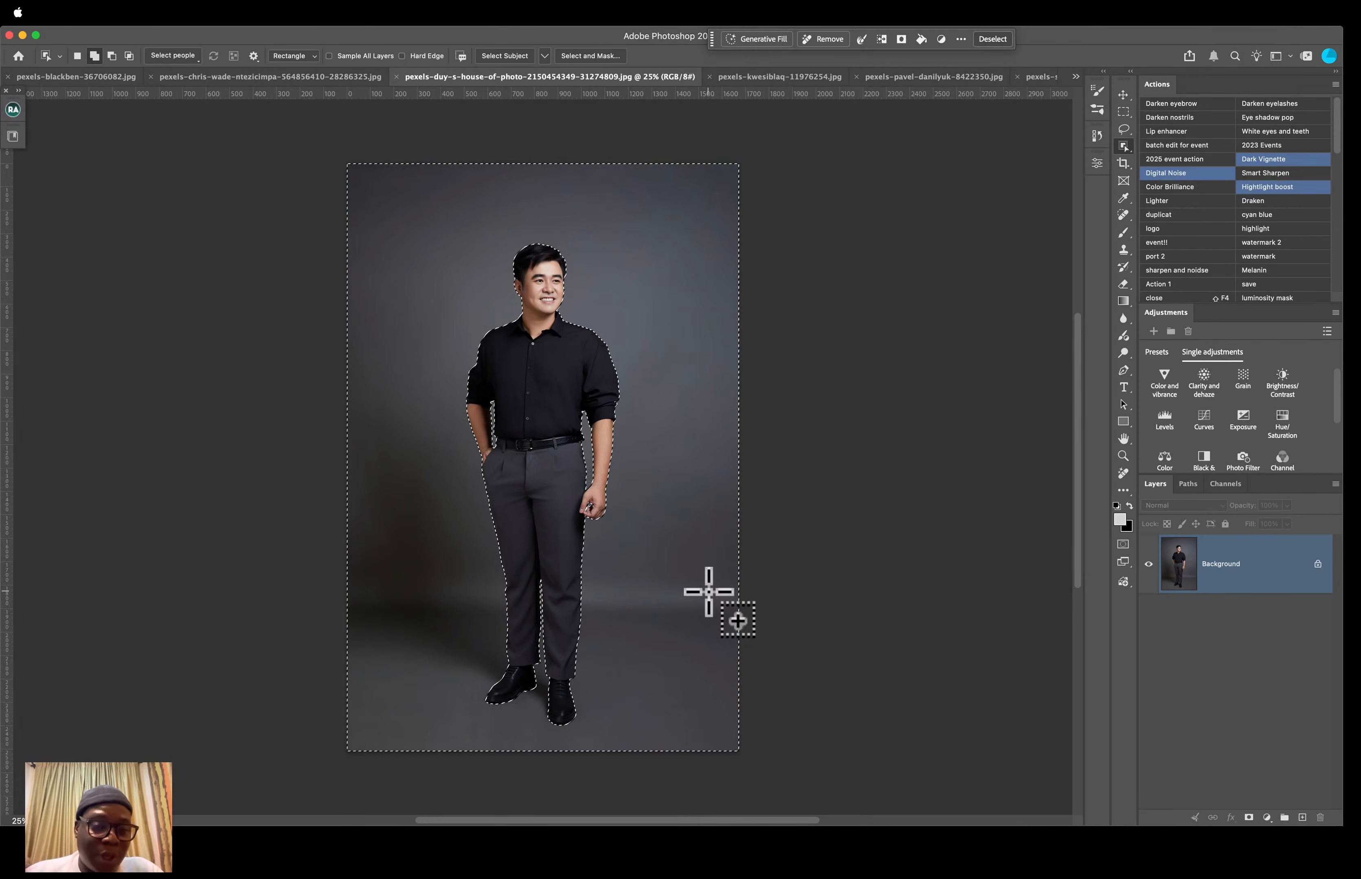
pyautogui.press('super+j')
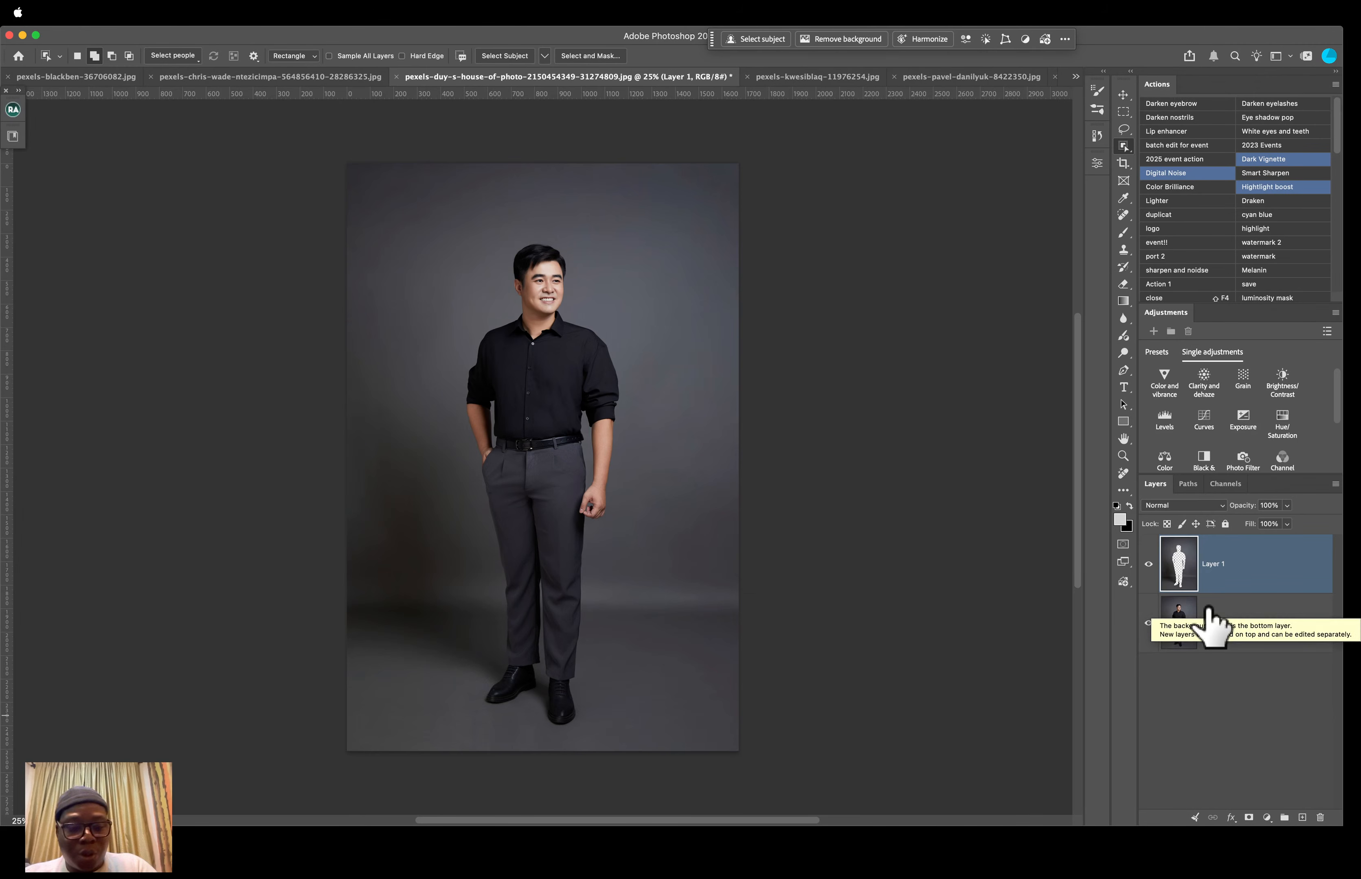
# Step: Stamp all visible layers into a new top layer and mask it to the man using Select Subject
pyautogui.press('super+alt+shift+e')
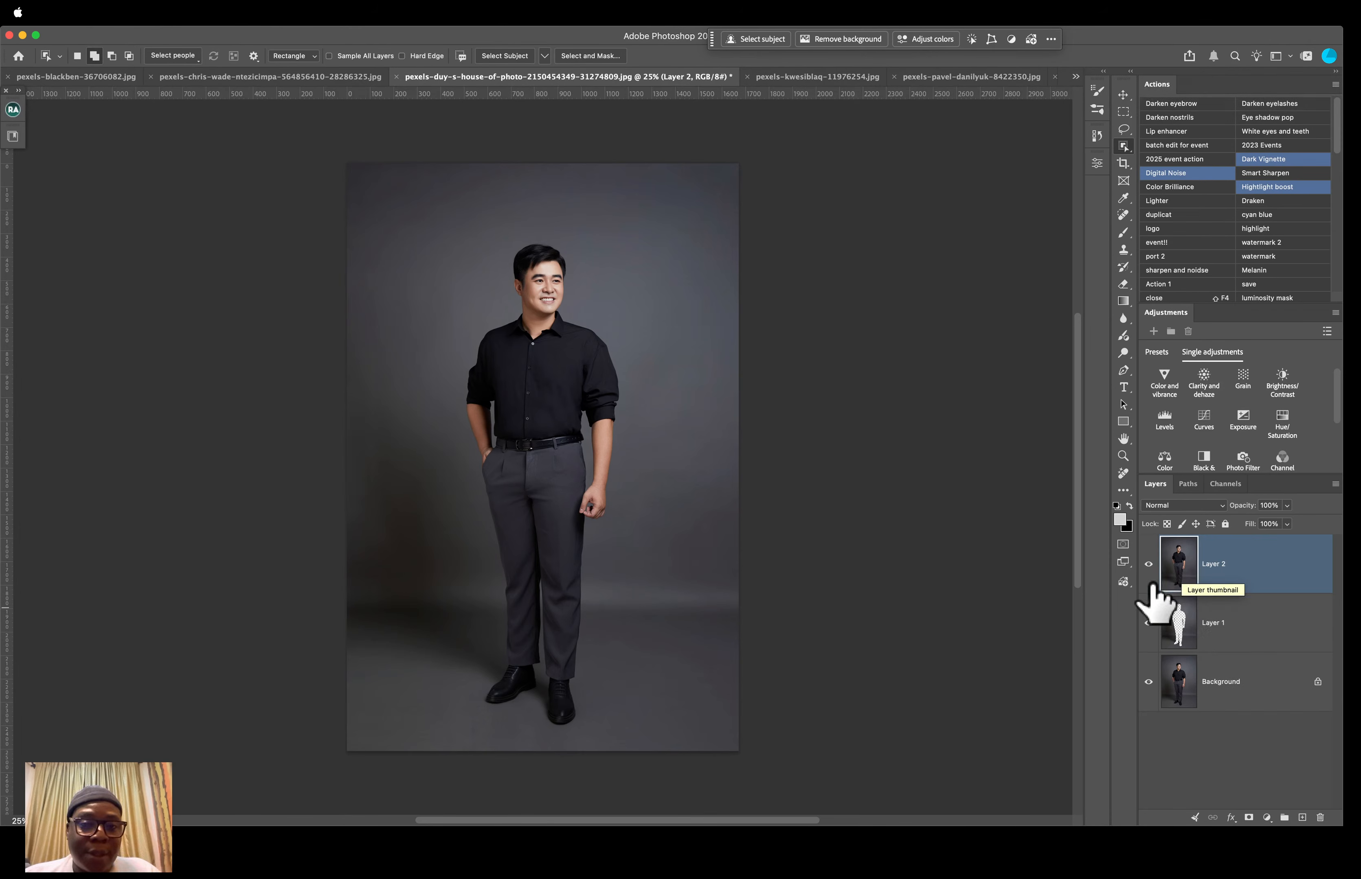
pyautogui.click(764, 35)
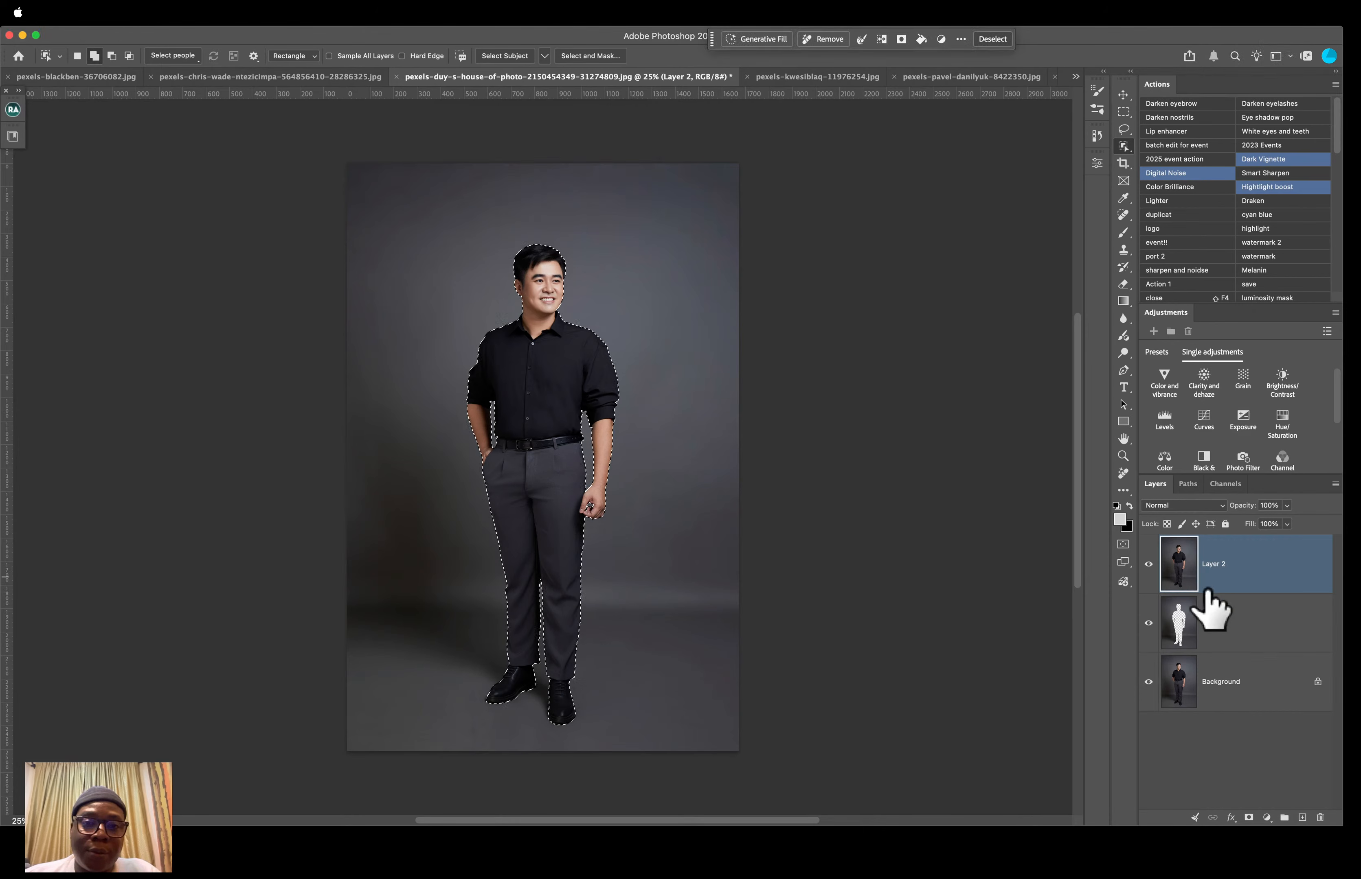
pyautogui.click(1249, 817)
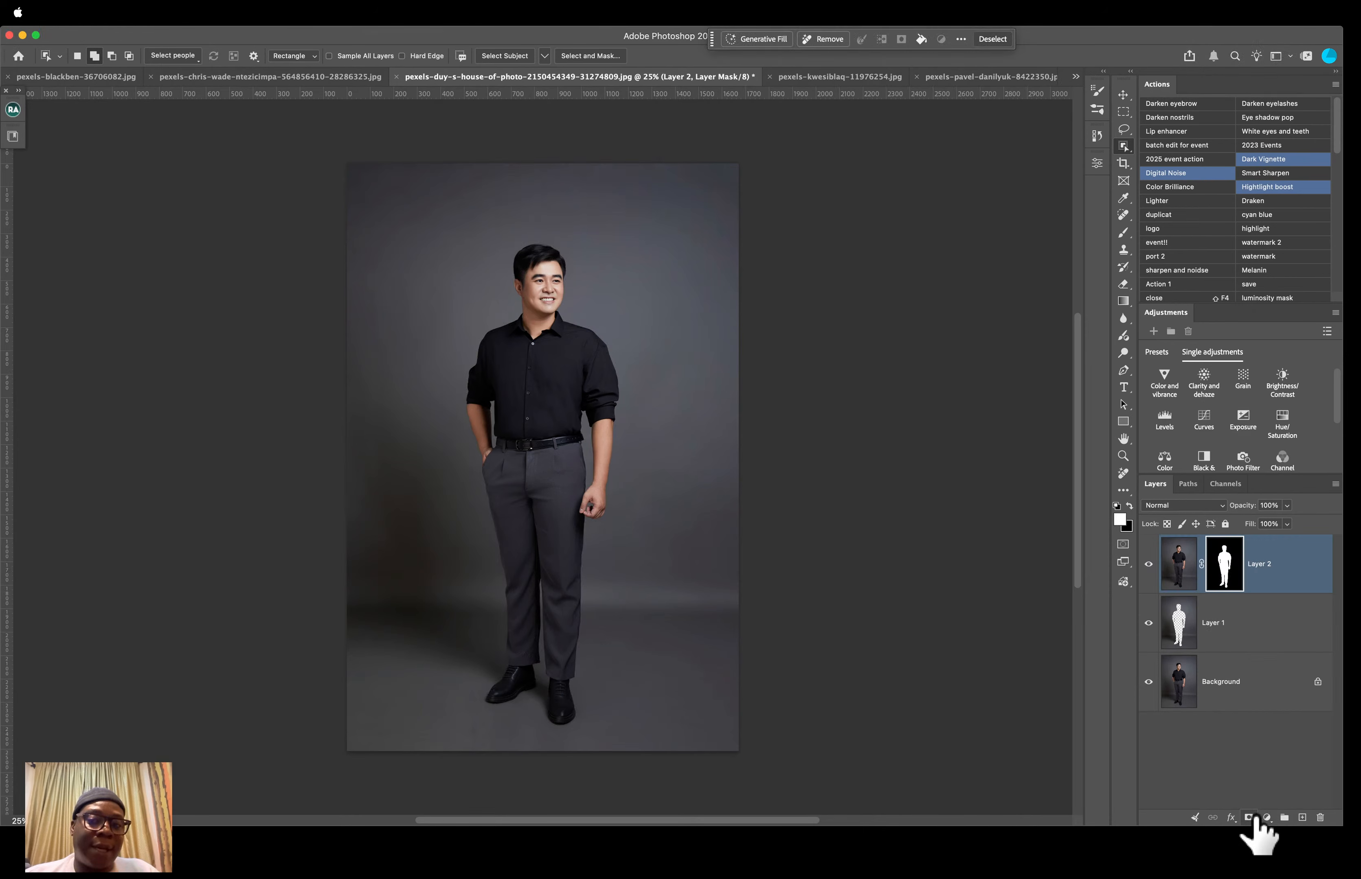
# Step: Place the studio spotlight image 30 directly above Layer 1 and scale it to 123.36% width and 121.83% height, covering the canvas
pyautogui.click(1248, 643)
pyautogui.click(176, 852)
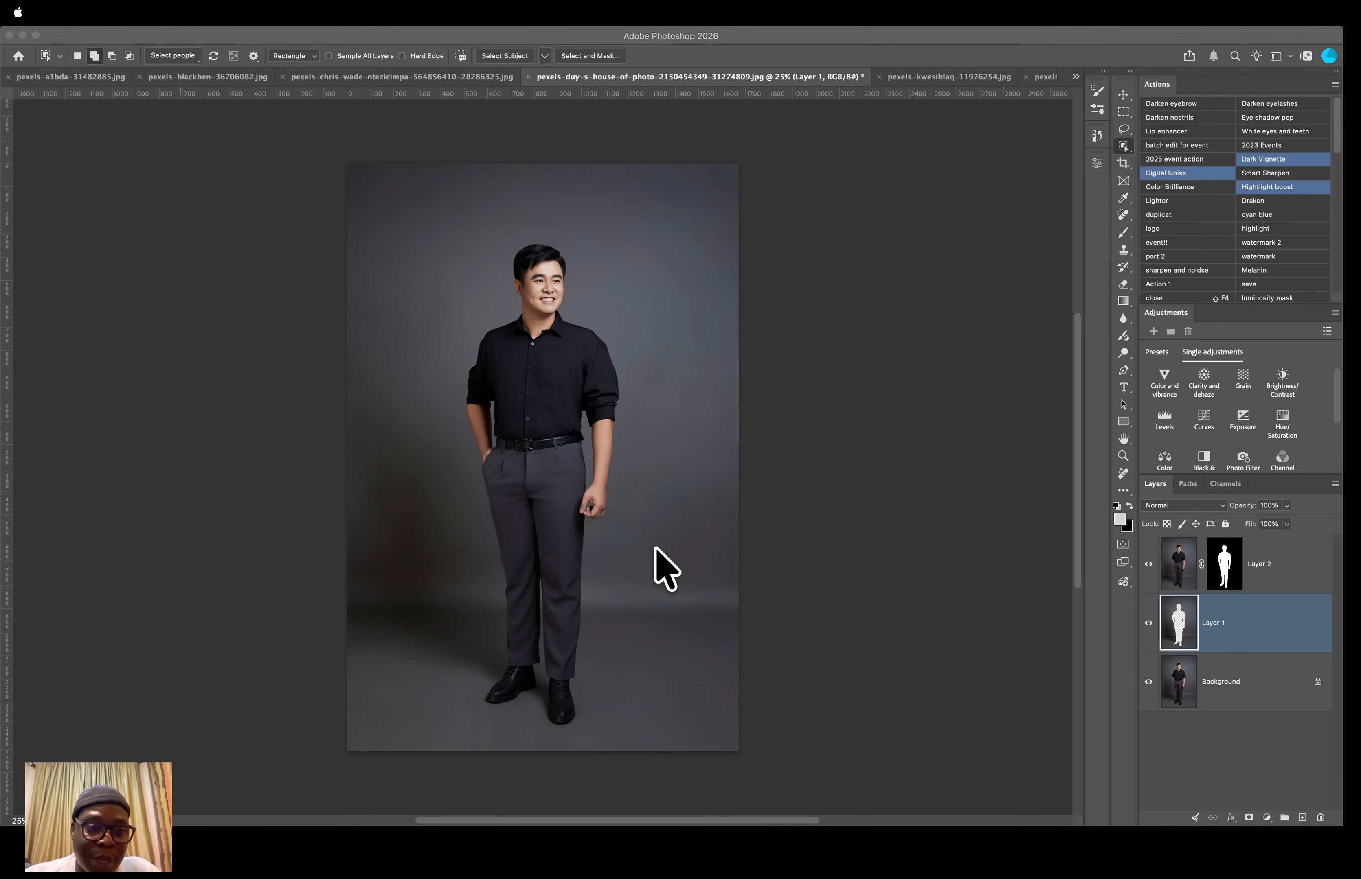
pyautogui.moveTo(738, 467); pyautogui.dragTo(868, 455)
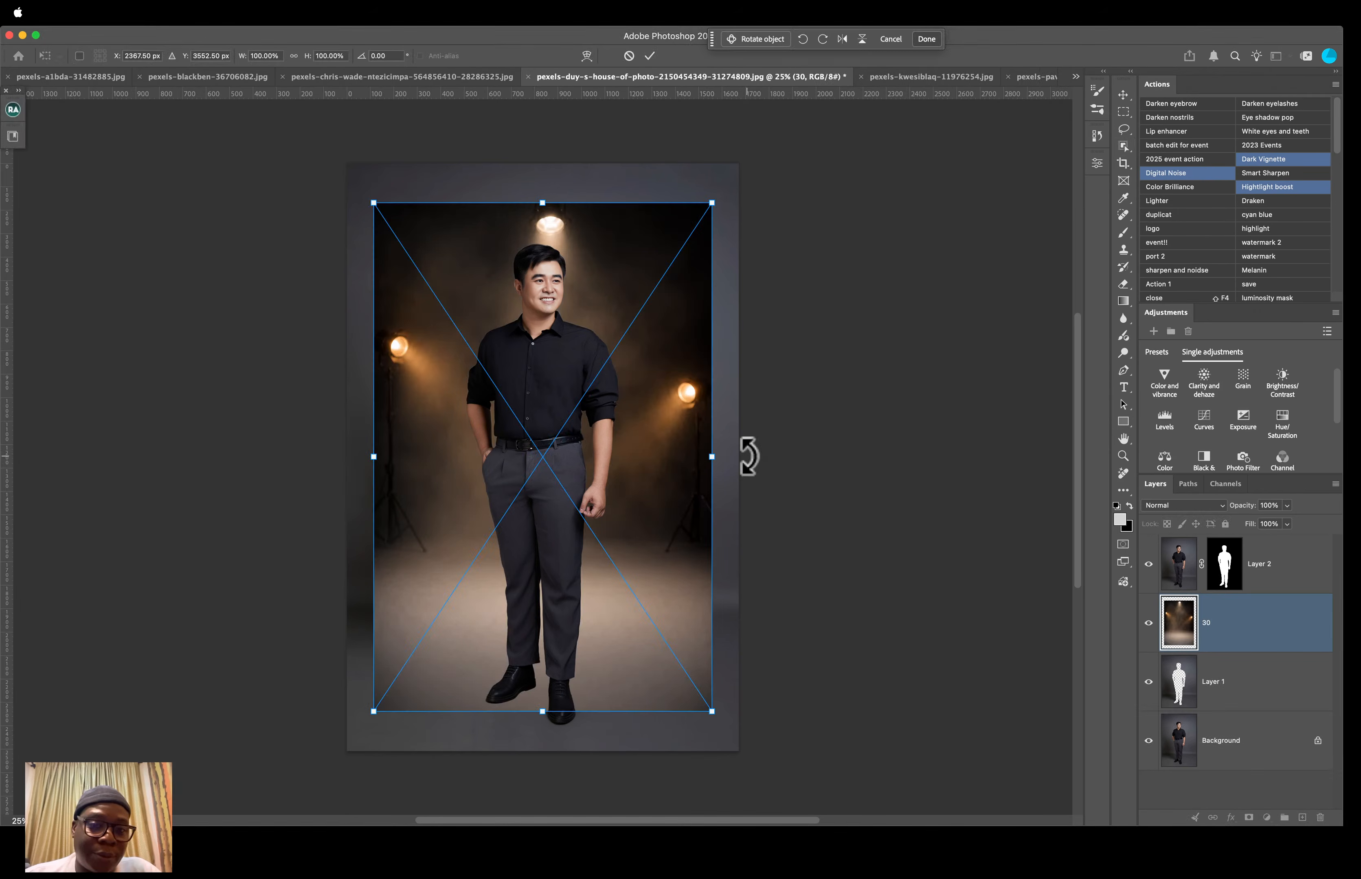
pyautogui.moveTo(713, 457); pyautogui.dragTo(757, 456)
pyautogui.moveTo(583, 492); pyautogui.dragTo(558, 494)
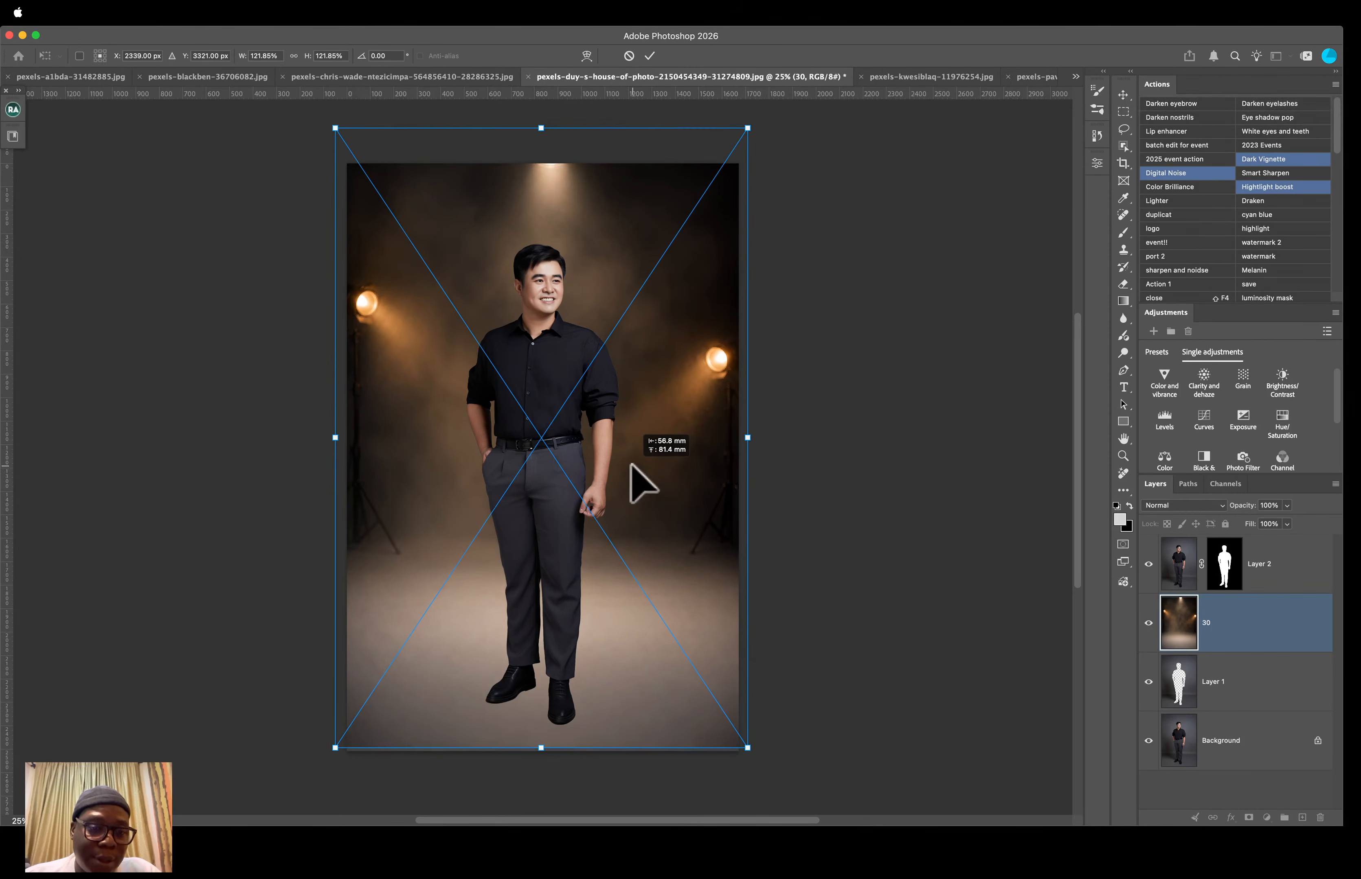
pyautogui.moveTo(629, 465); pyautogui.dragTo(633, 467)
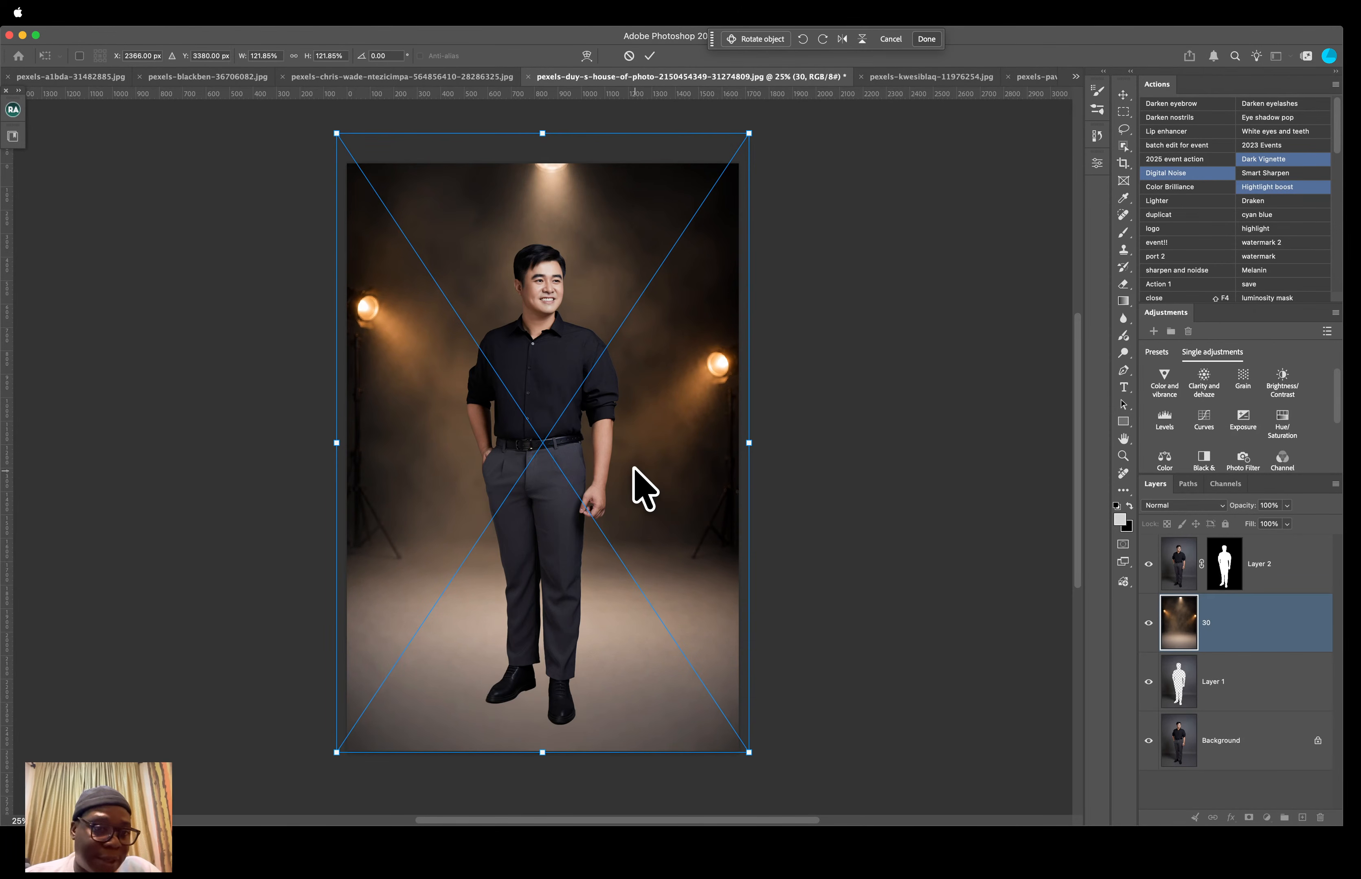
pyautogui.moveTo(749, 461); pyautogui.dragTo(753, 461)
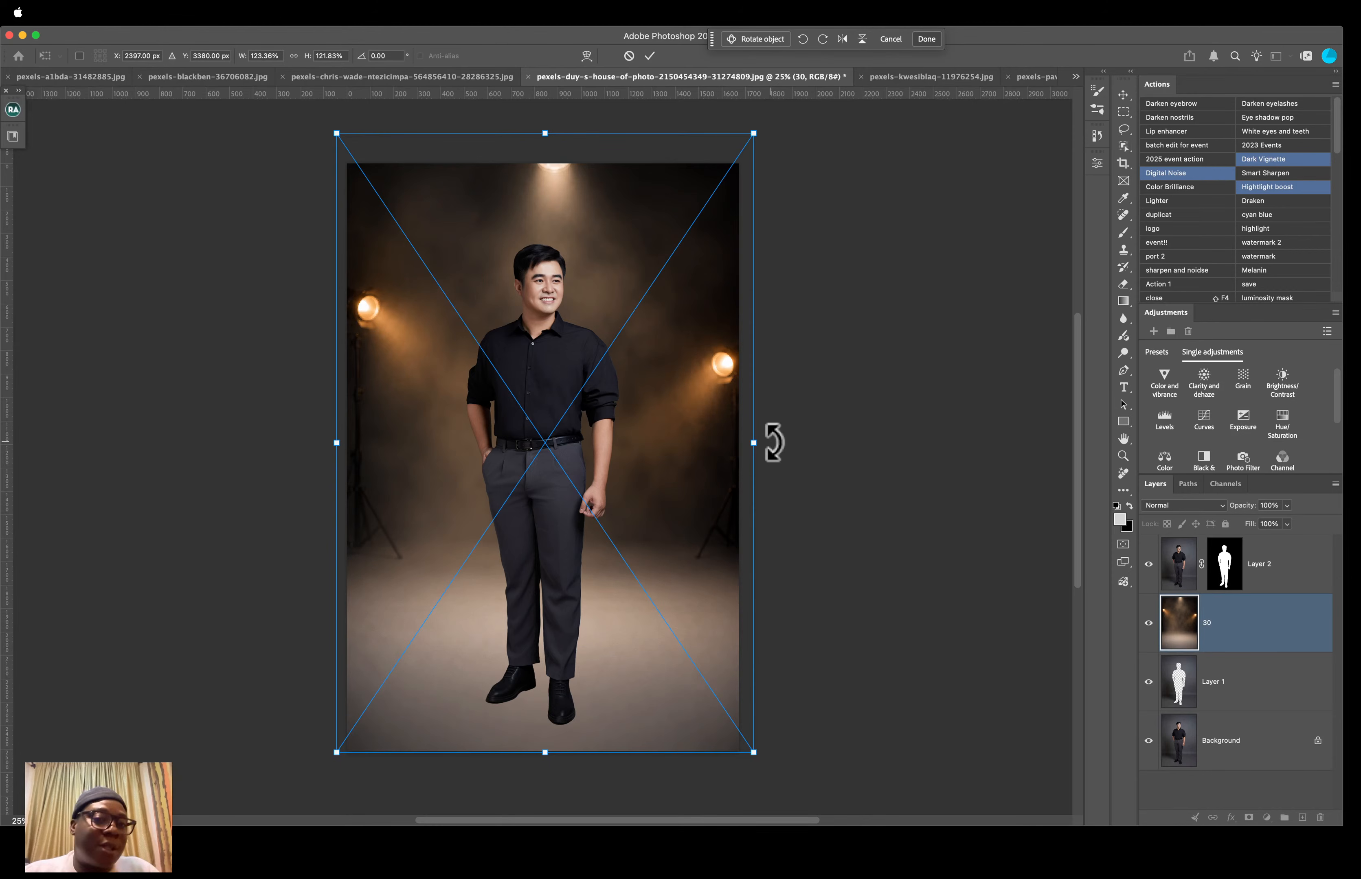
pyautogui.press('Return')
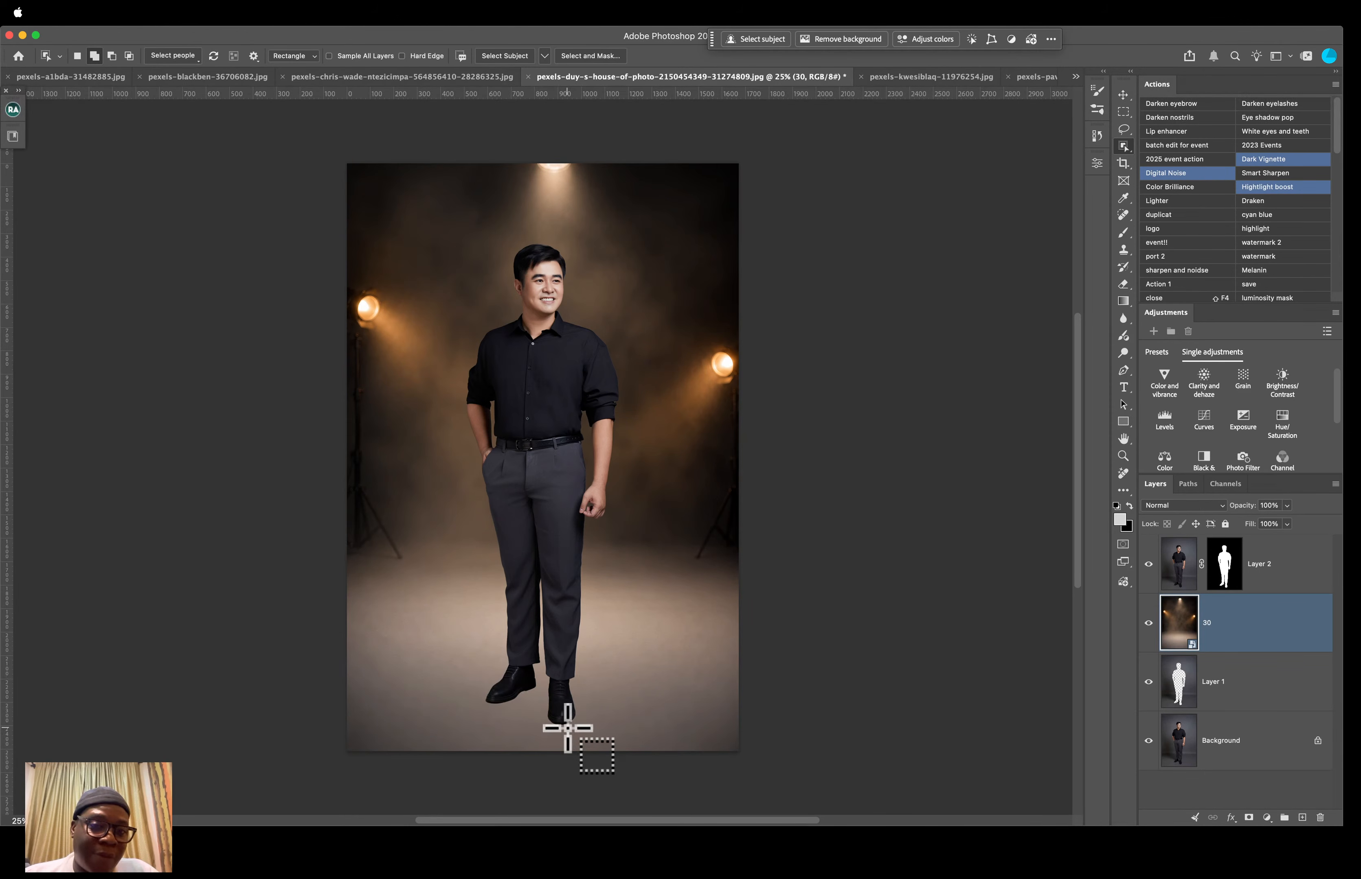
# Step: Duplicate Layer 1, the backdrop cutout, and place the copy directly above the studio spotlight layer 30
pyautogui.click(1179, 567)
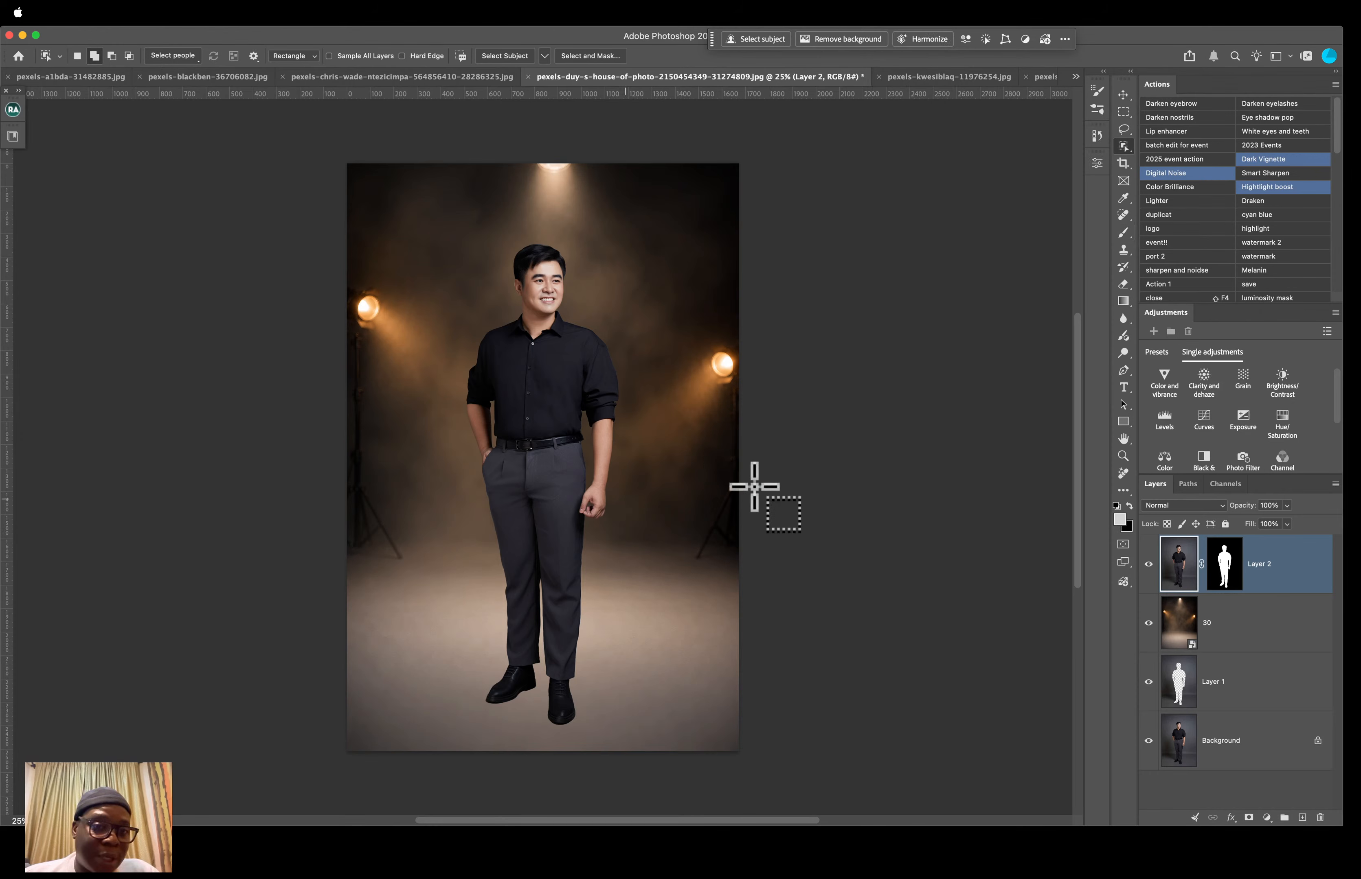
pyautogui.click(1235, 684)
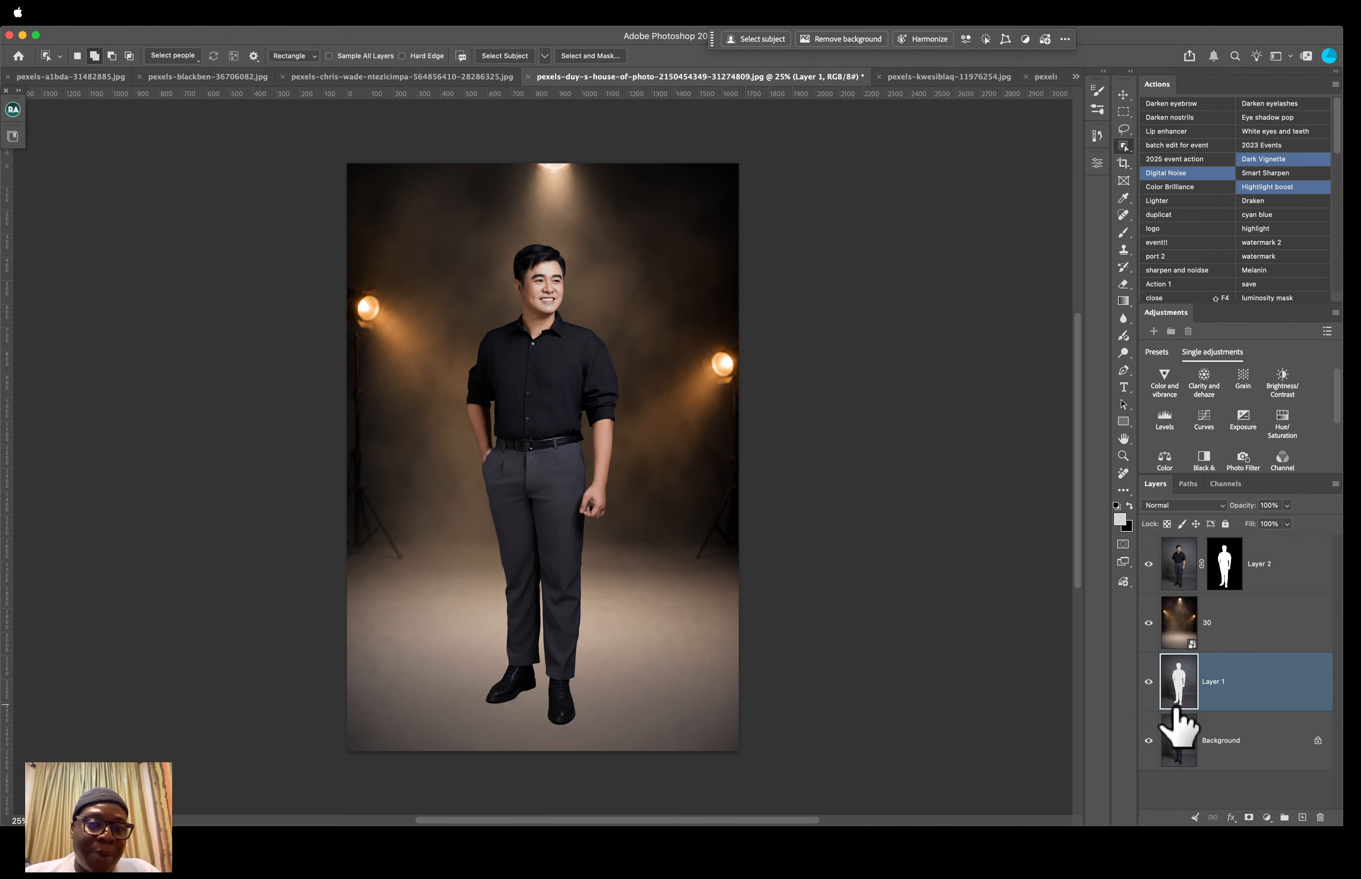
pyautogui.click(1147, 682)
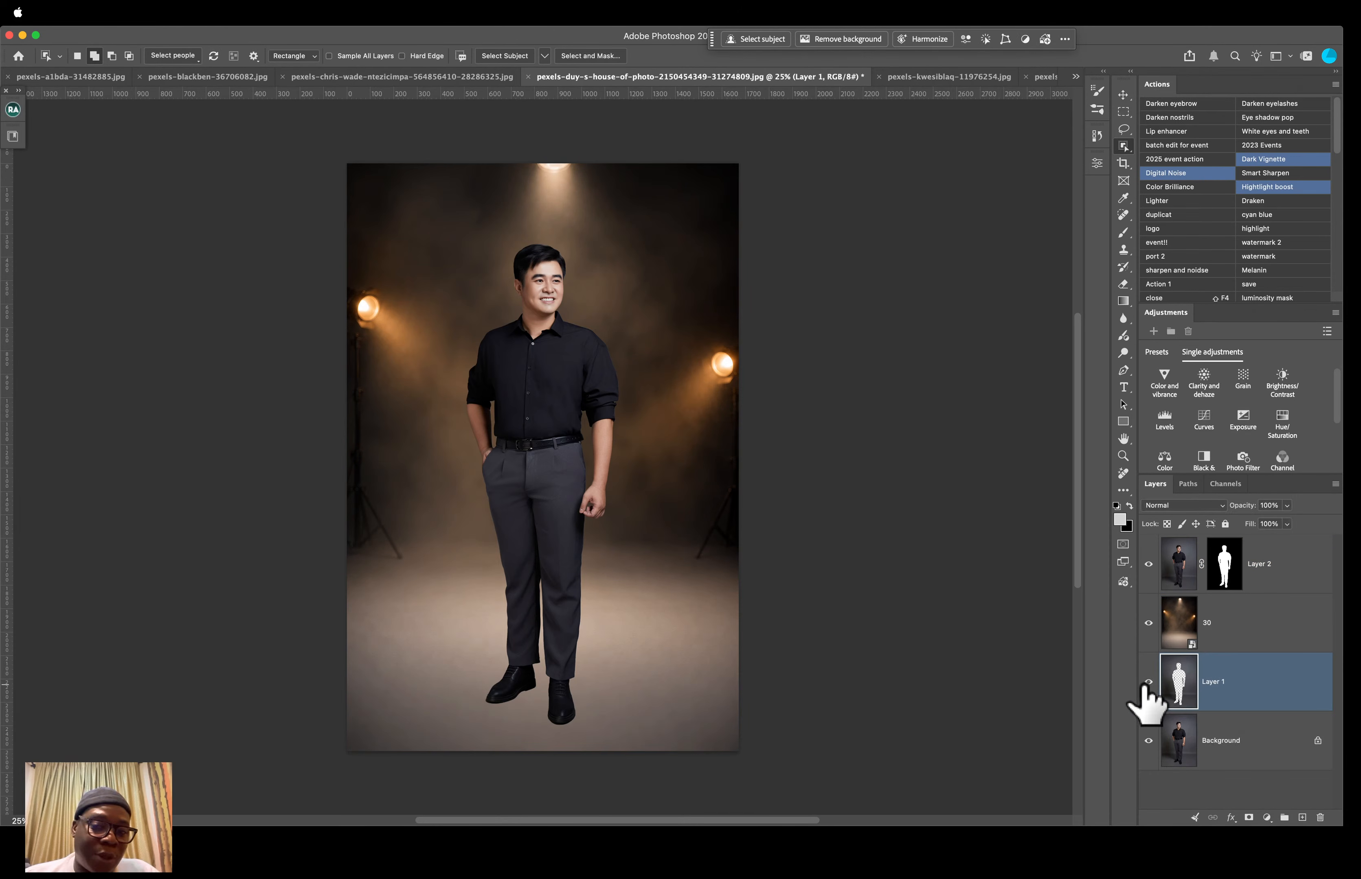
pyautogui.click(1147, 682)
pyautogui.moveTo(1235, 686); pyautogui.dragTo(1306, 819)
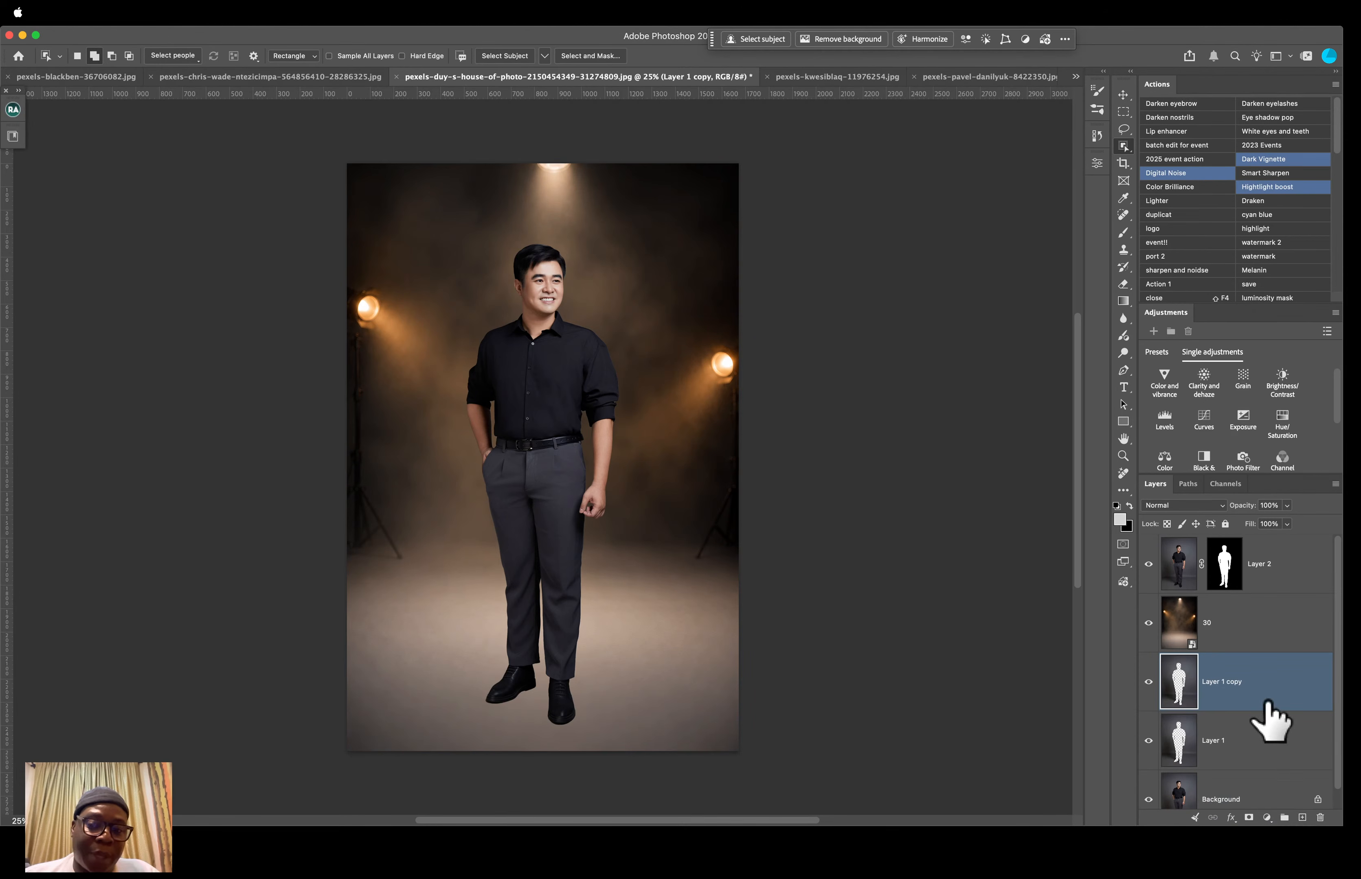
pyautogui.moveTo(1266, 720); pyautogui.dragTo(1229, 623)
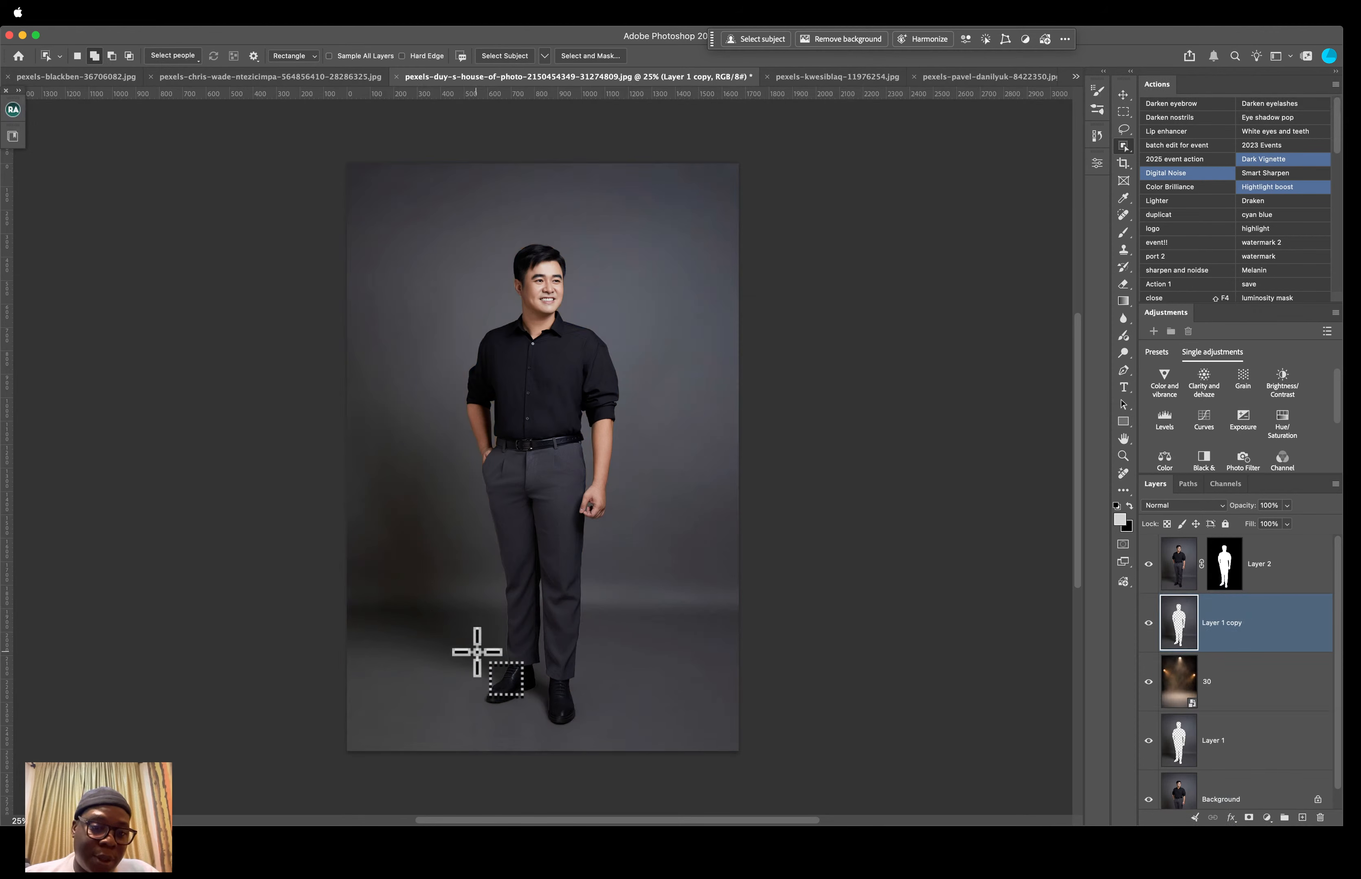
# Step: Set the Layer 1 copy's blend mode to Multiply and compare the image with that layer hidden and shown
pyautogui.click(1180, 503)
pyautogui.click(1171, 577)
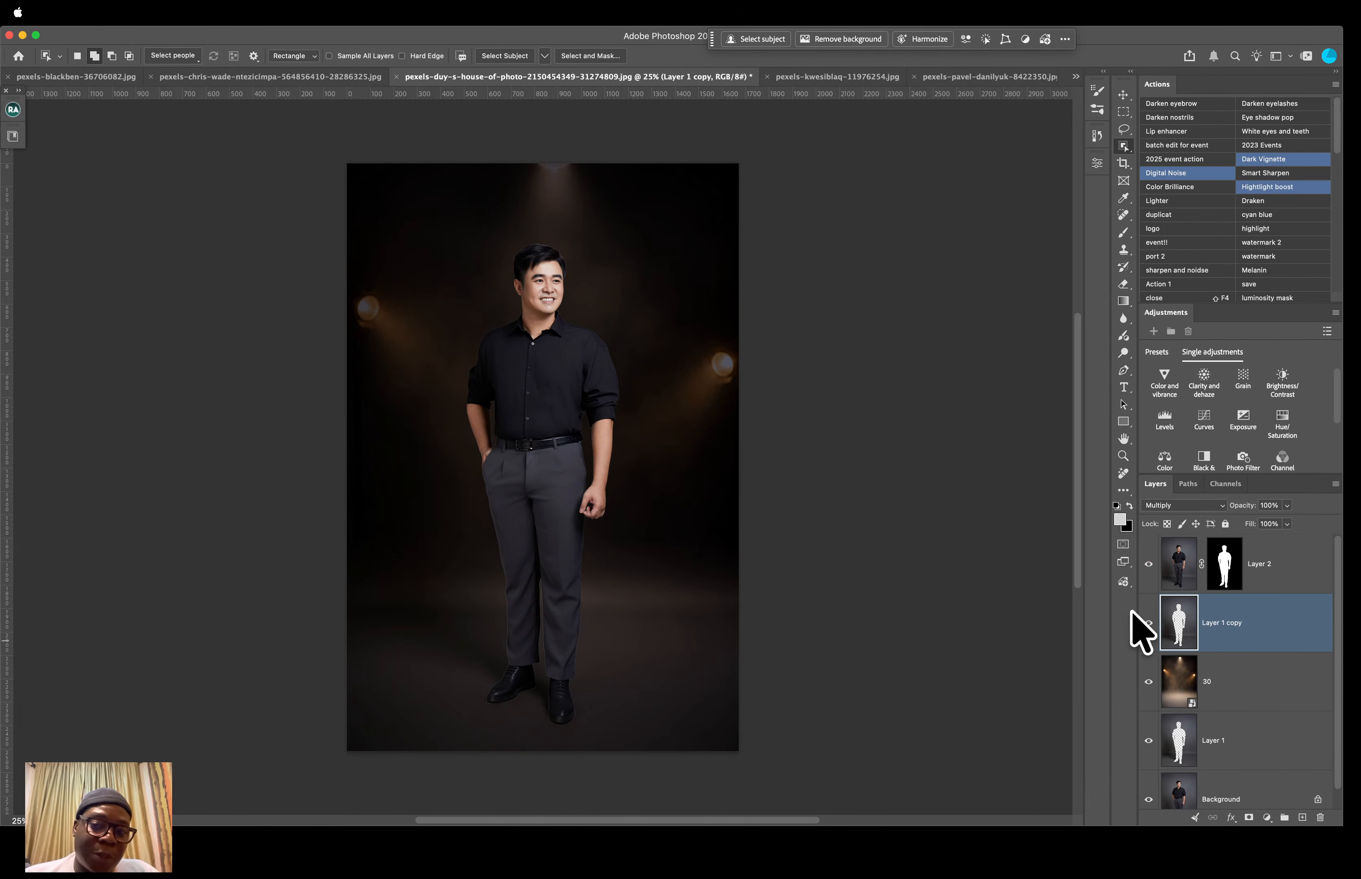
pyautogui.click(1148, 622)
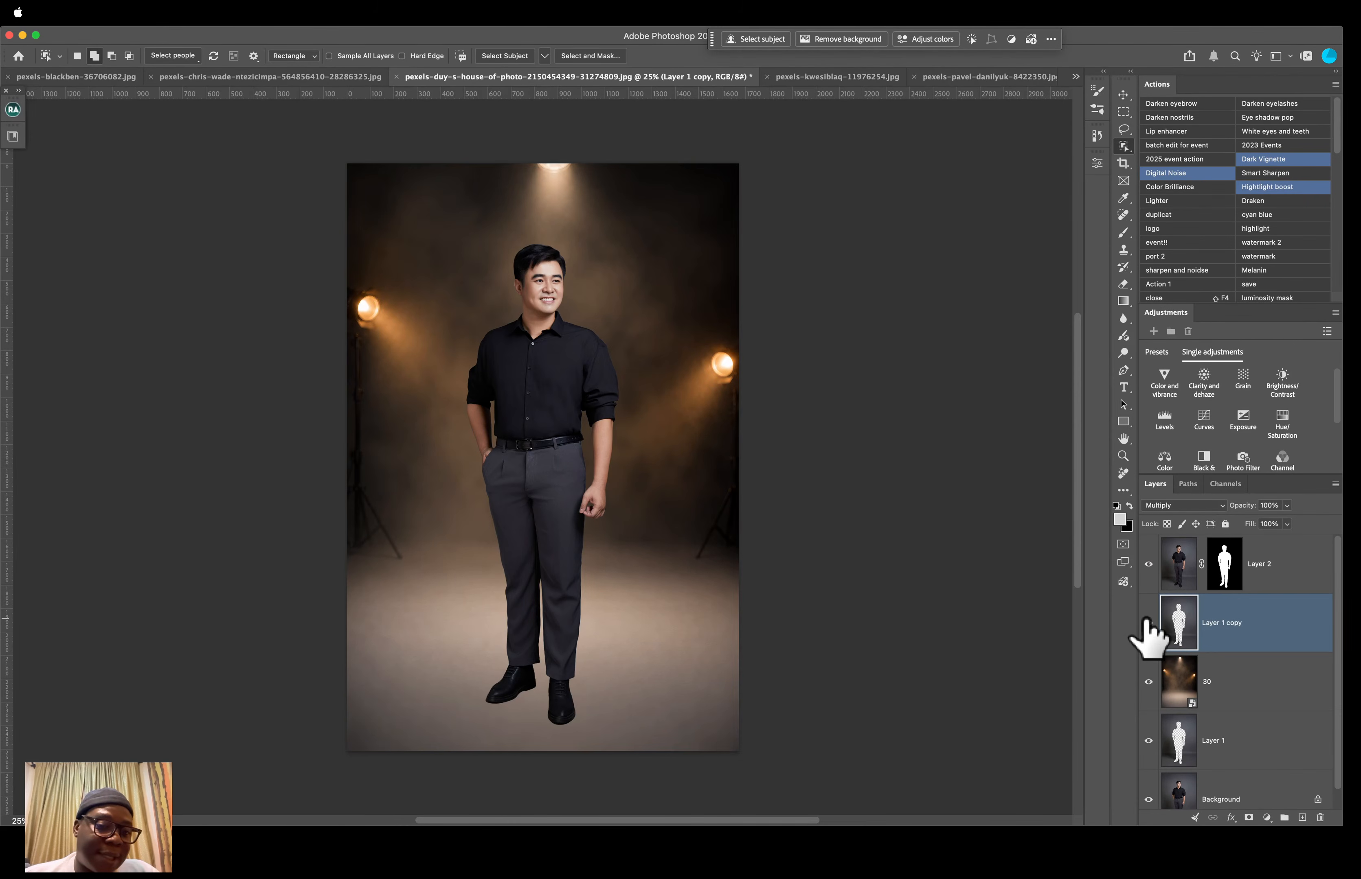
pyautogui.click(1149, 623)
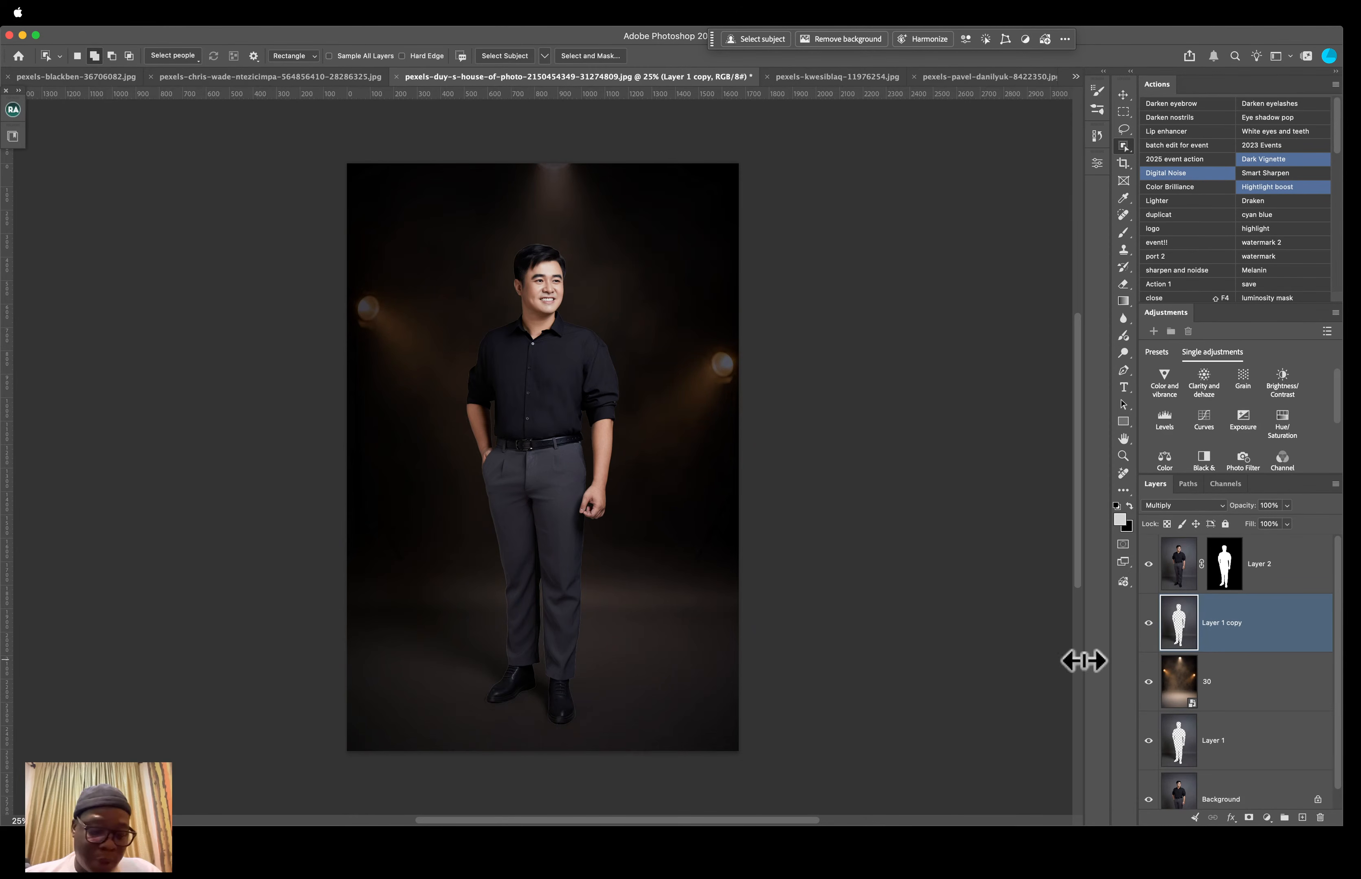
# Step: Apply Levels to Layer 1 copy with the white input level set to 67, brightening the backdrop while keeping its shadows
pyautogui.press('super+l')
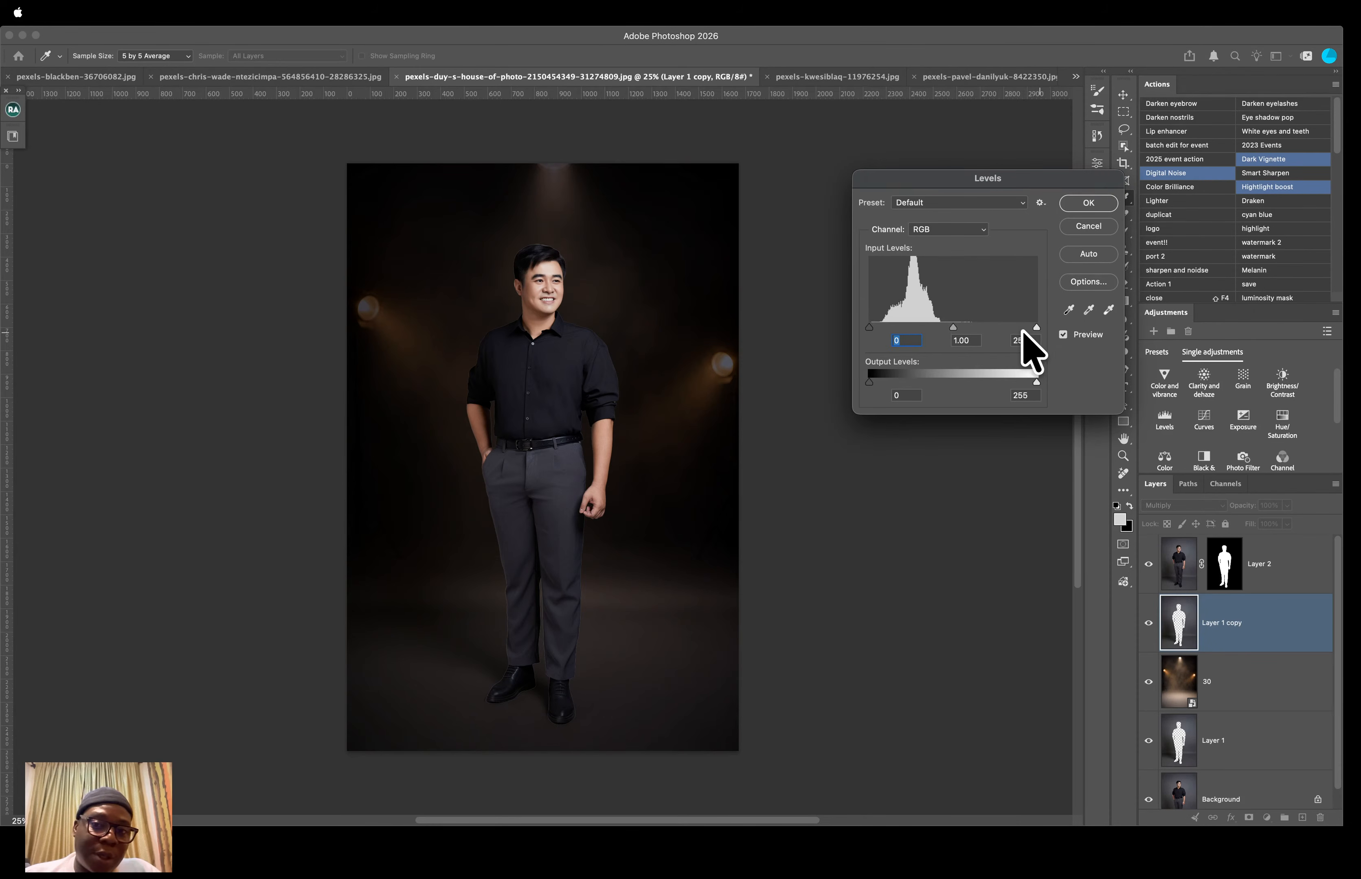
pyautogui.moveTo(1035, 328); pyautogui.dragTo(913, 327)
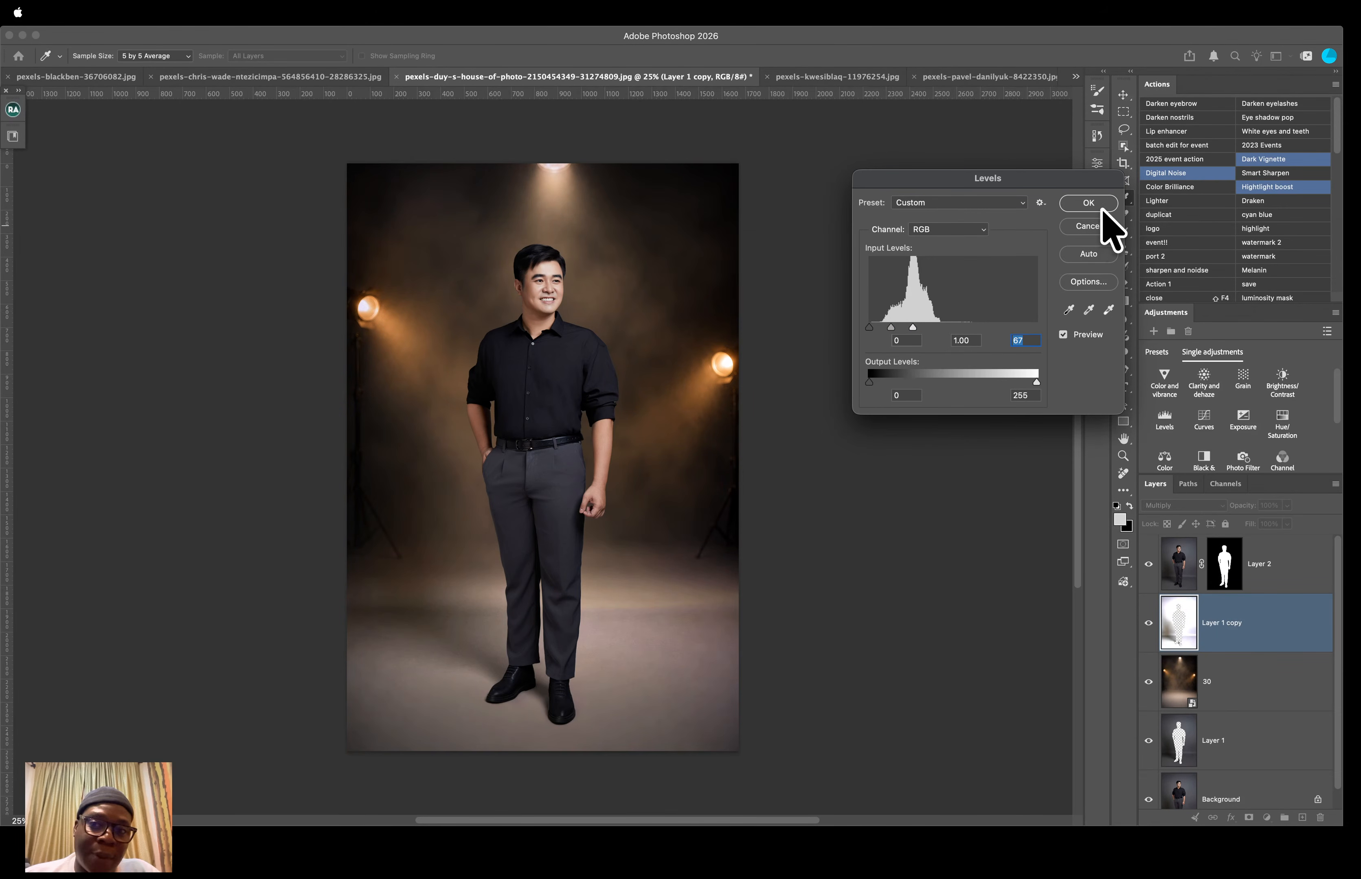
pyautogui.click(1100, 207)
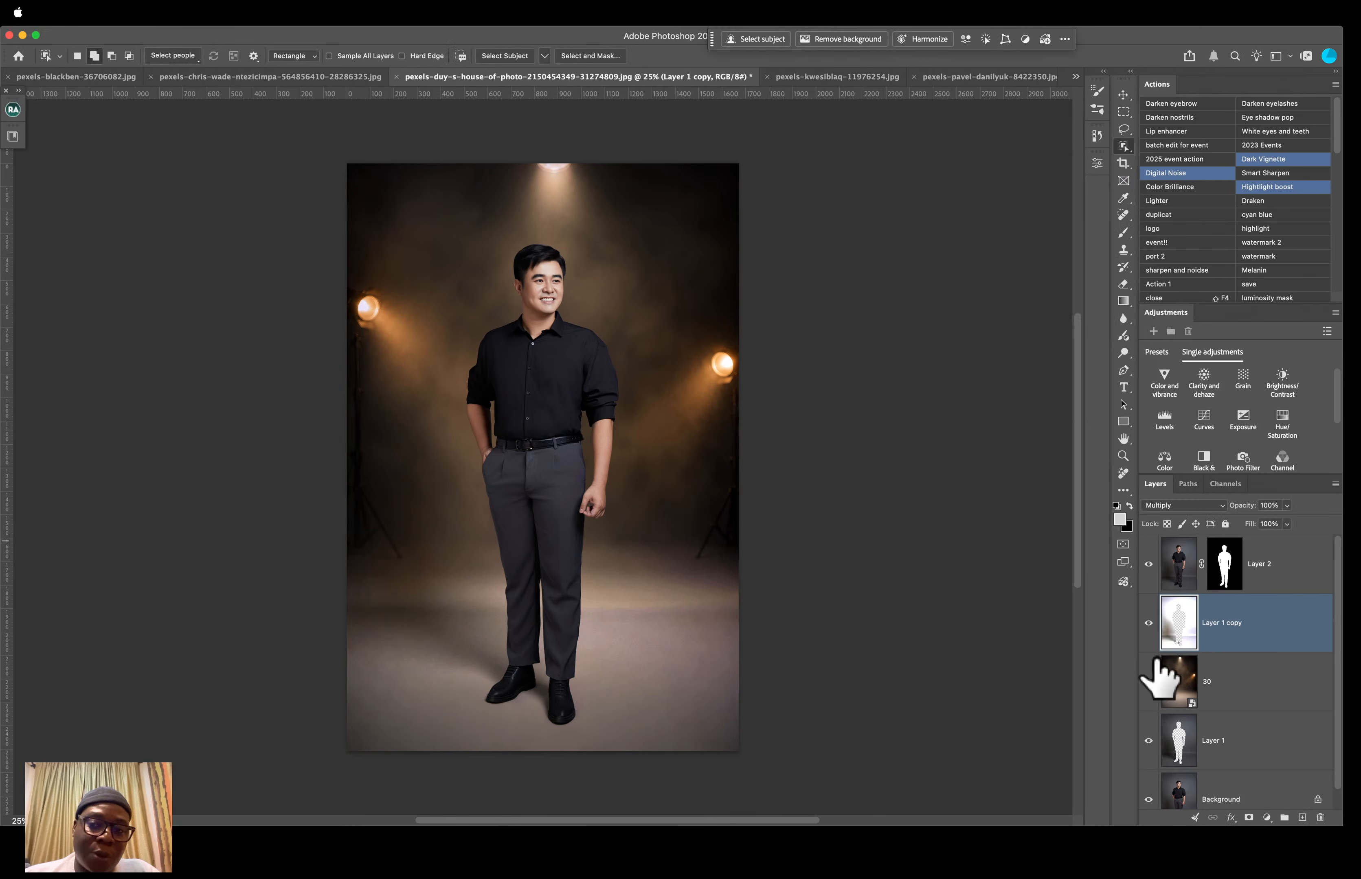
# Step: Group all layers above the Background, from Layer 2 down to Layer 1
pyautogui.click(1292, 578)
pyautogui.keyDown('shift'); pyautogui.click(1280, 674); pyautogui.keyUp('shift')
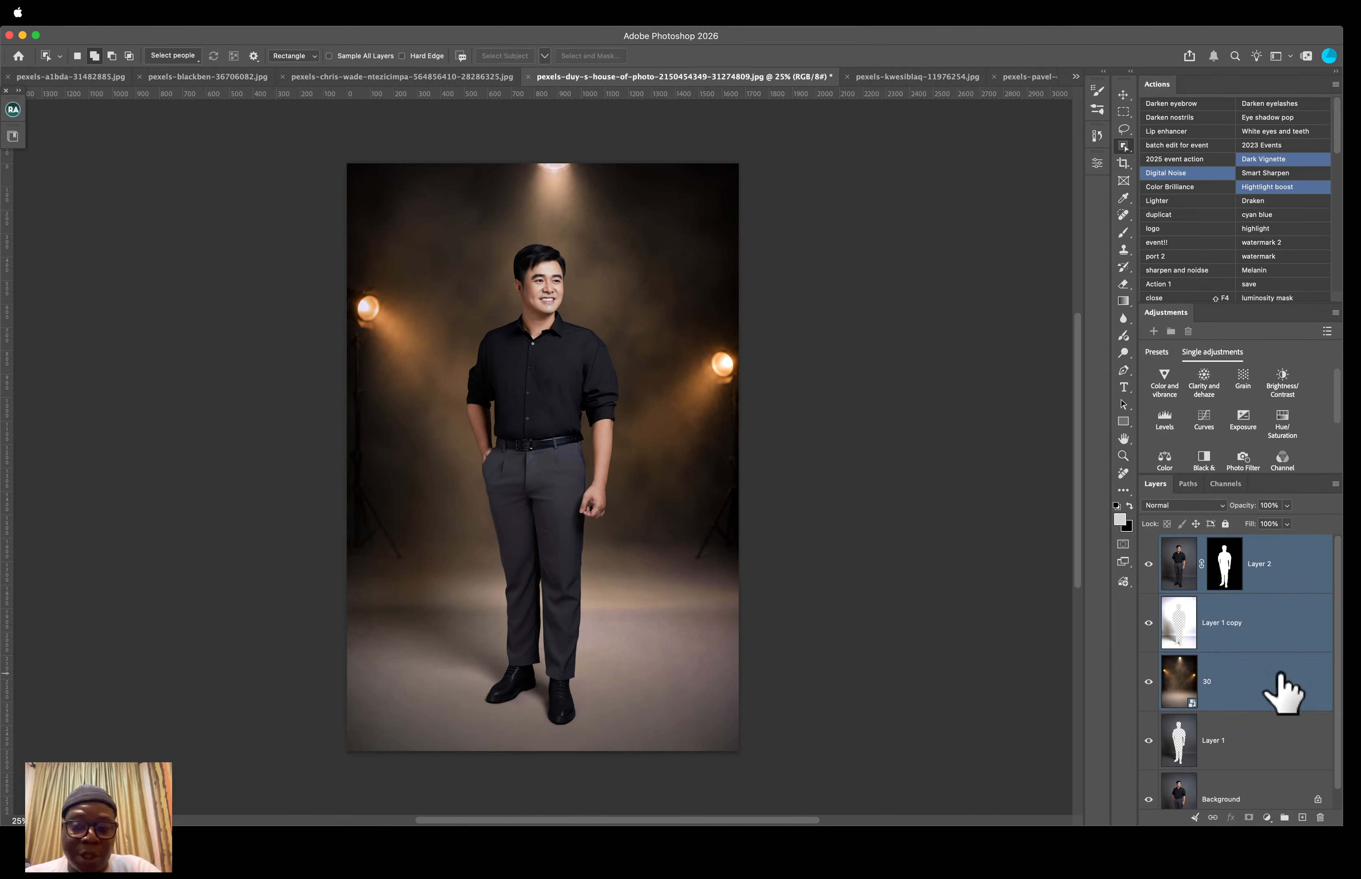
pyautogui.press('super+g')
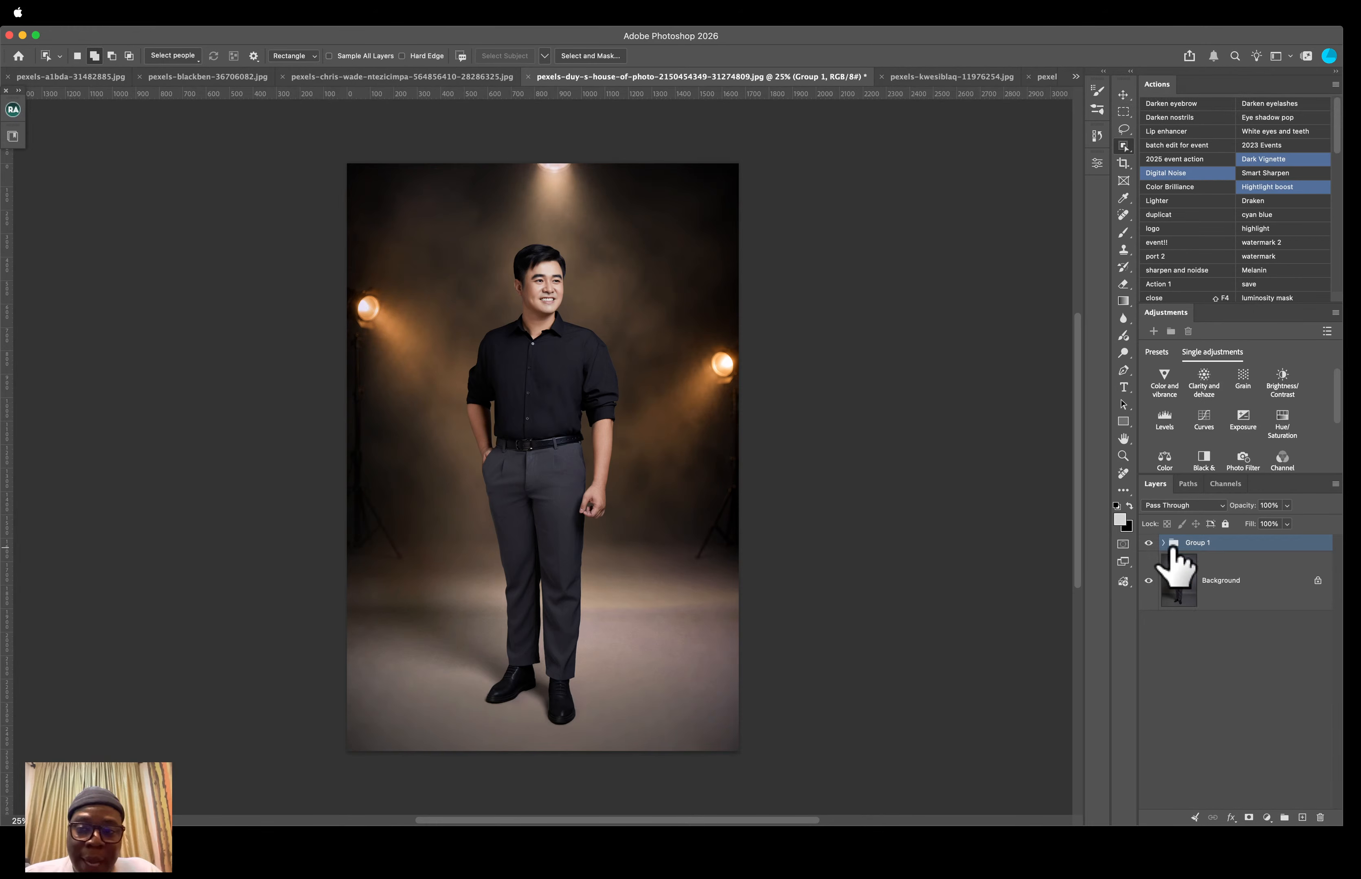
# Step: Expand the group and toggle the visibility of layer 30 to compare the original backdrop with the studio spotlight background
pyautogui.click(1164, 543)
pyautogui.click(1215, 689)
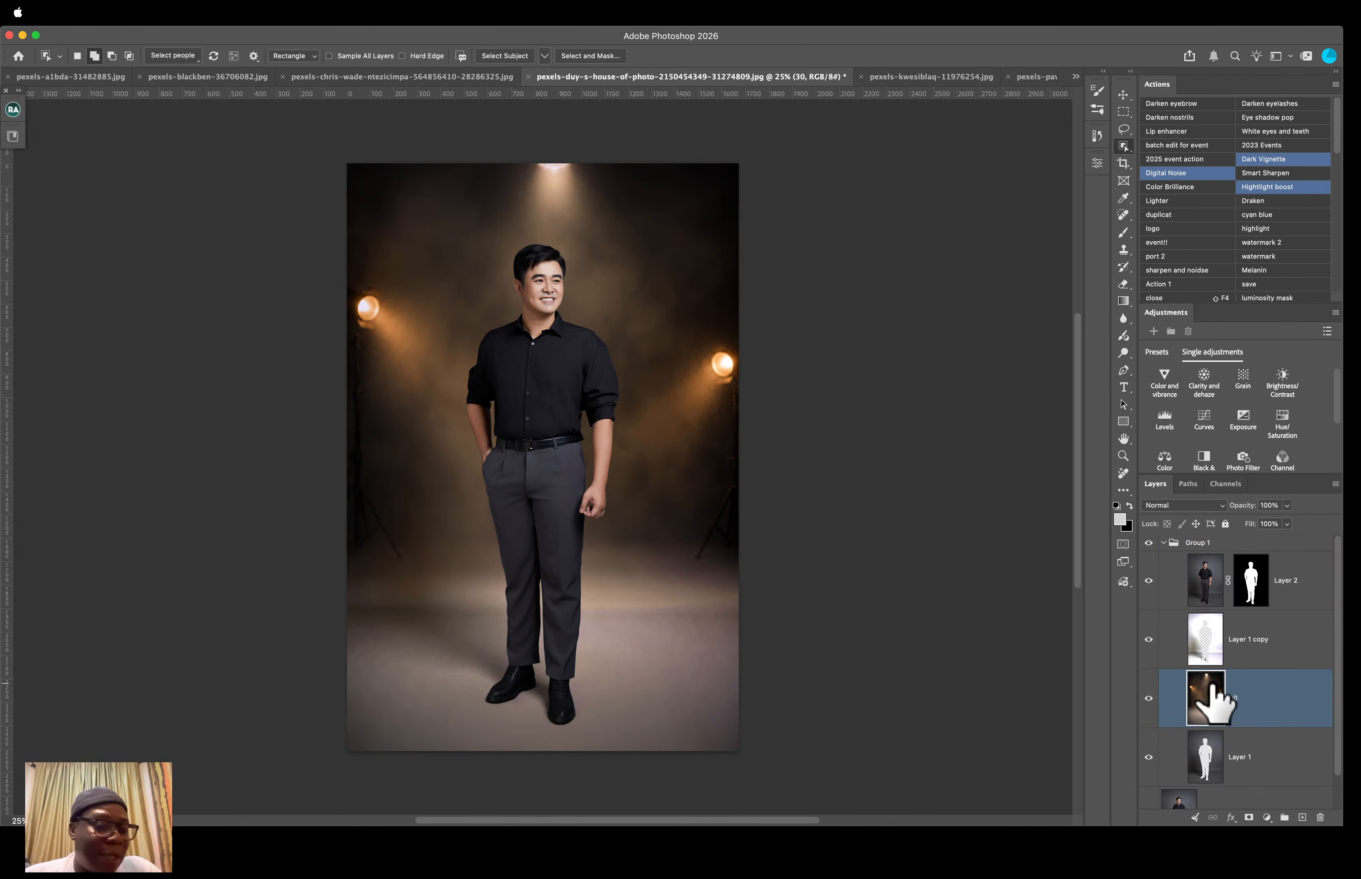
pyautogui.click(1148, 698)
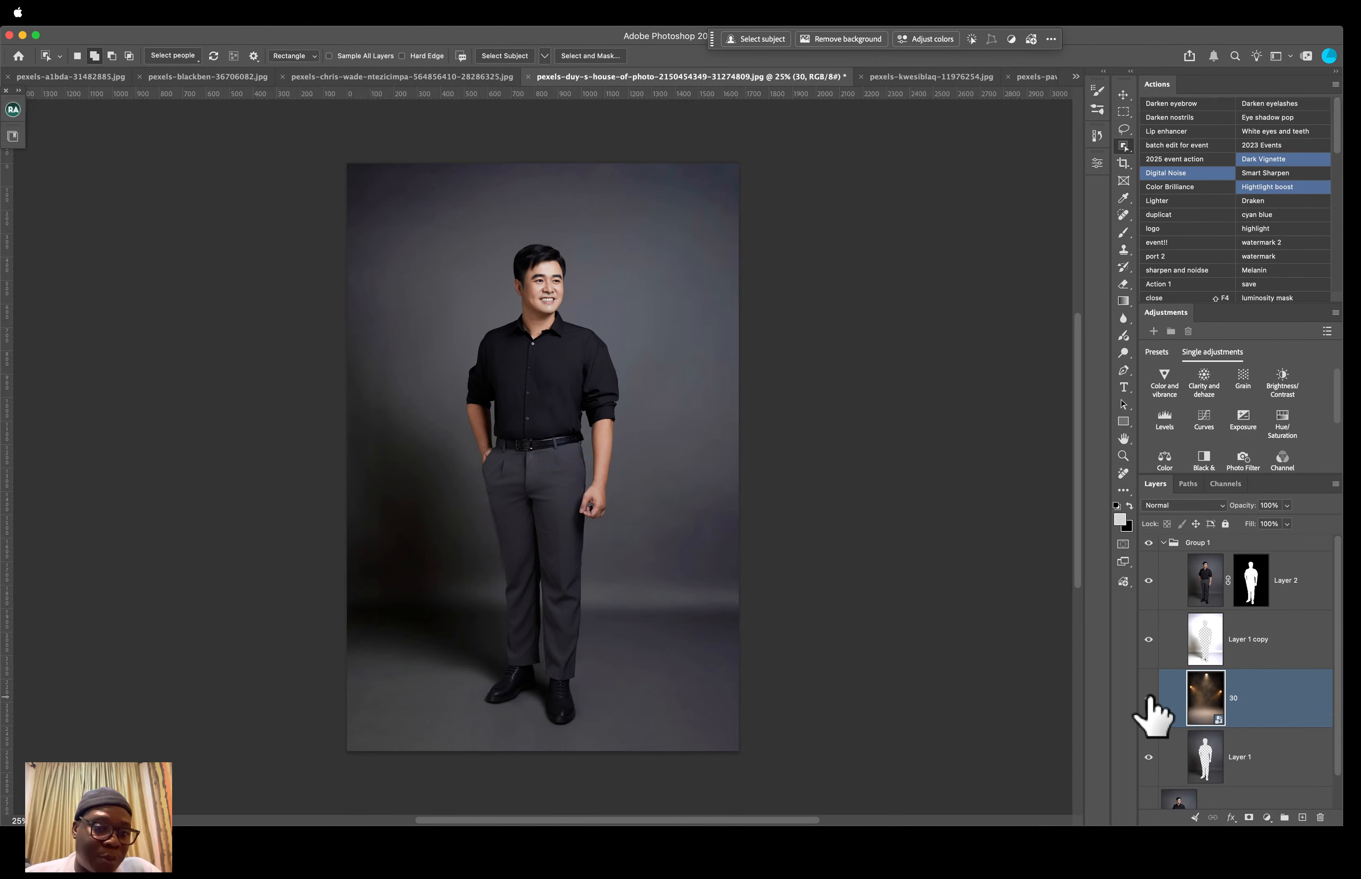
pyautogui.click(1148, 698)
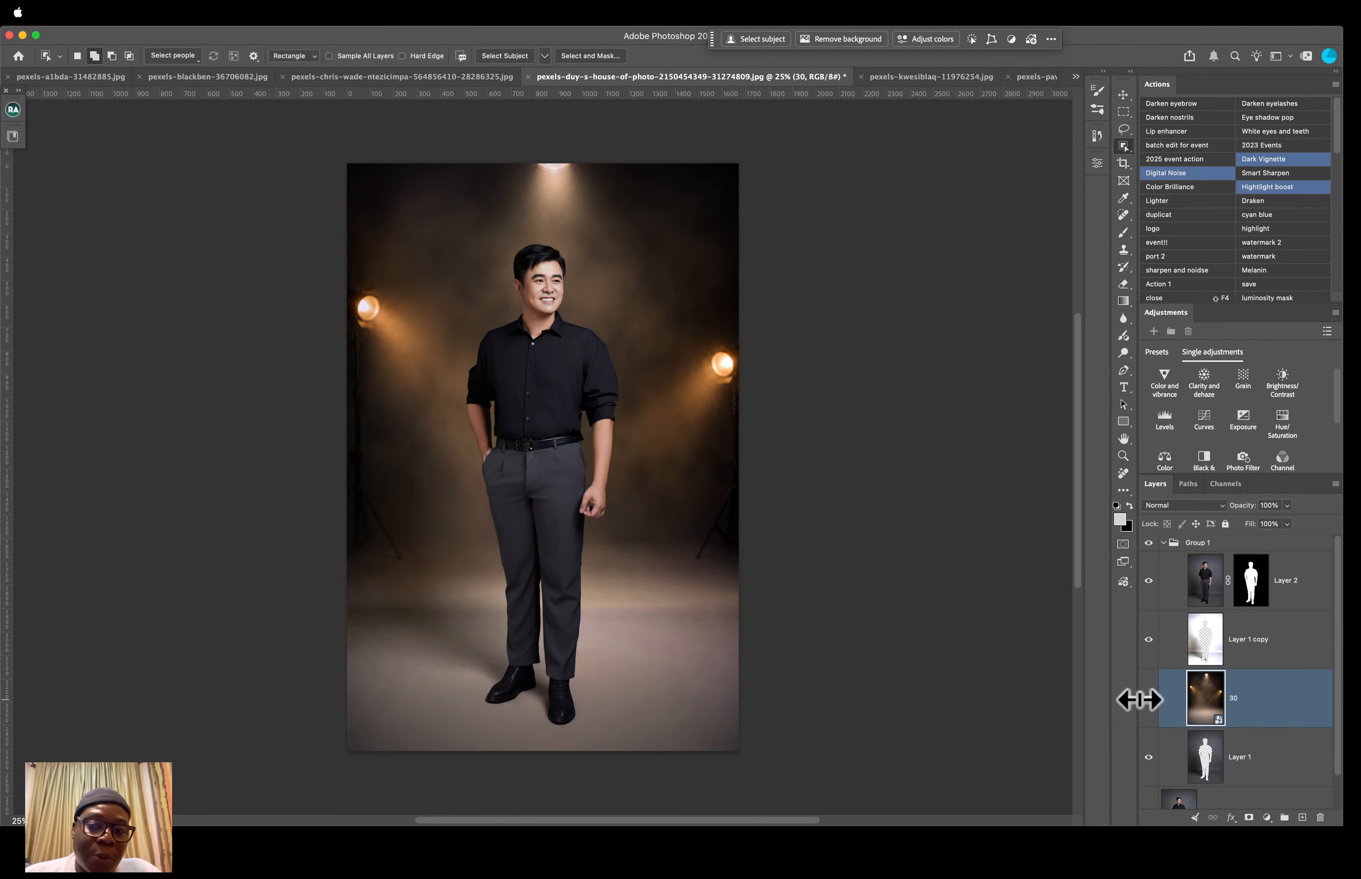
pyautogui.click(1148, 698)
pyautogui.click(1149, 698)
pyautogui.click(1148, 698)
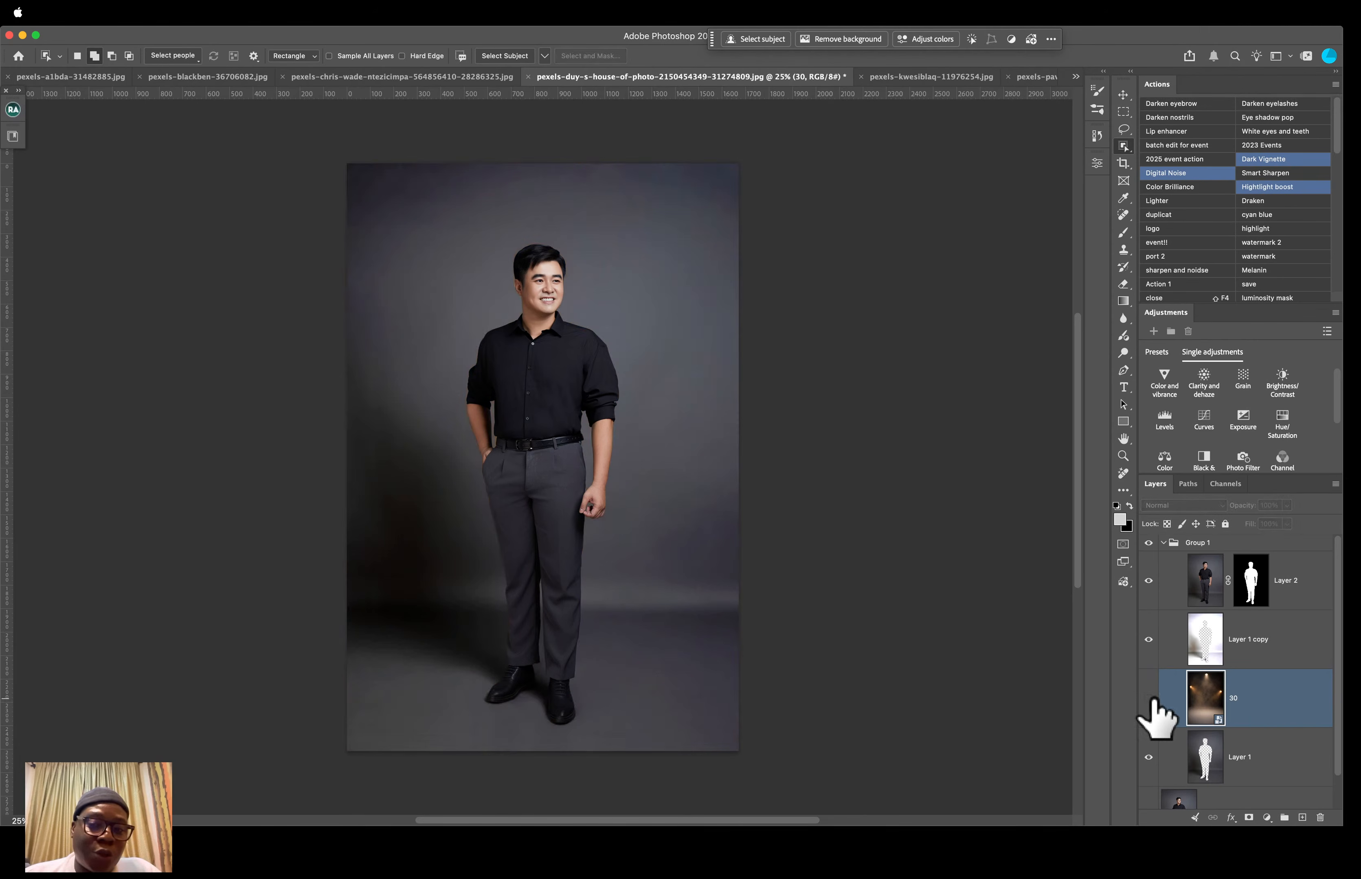
pyautogui.click(1148, 698)
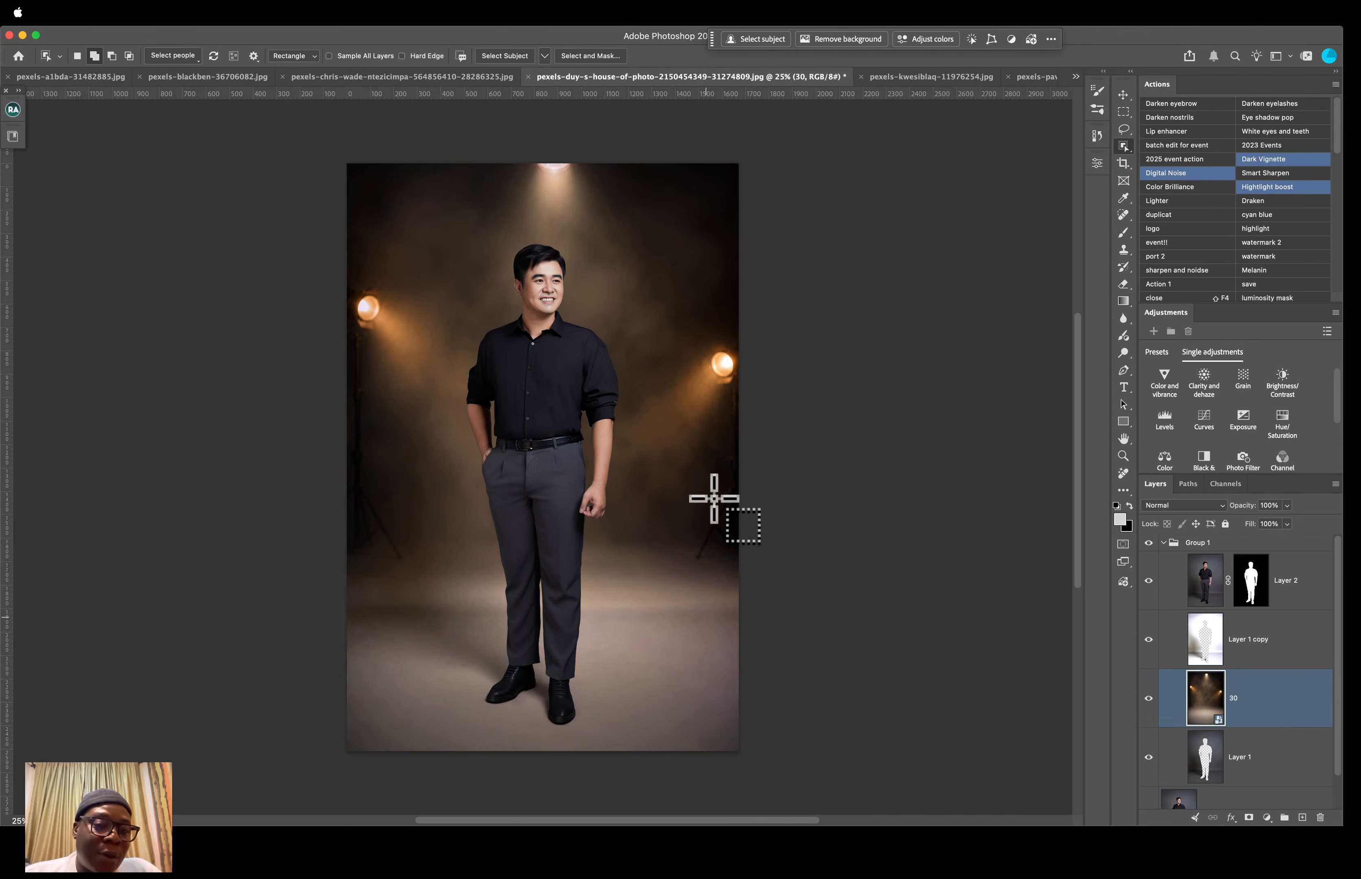